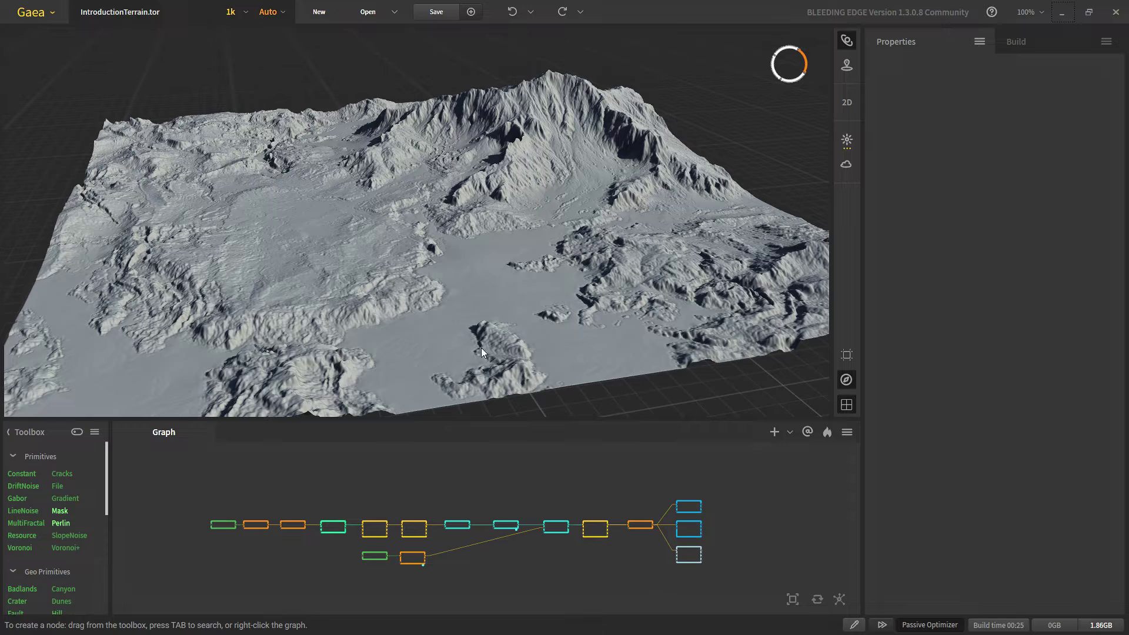
- Examine the end of the node graph, where Surface feeds the Rivers, Lakes and Snowfall nodes
scroll(672, 544, "up", 5)
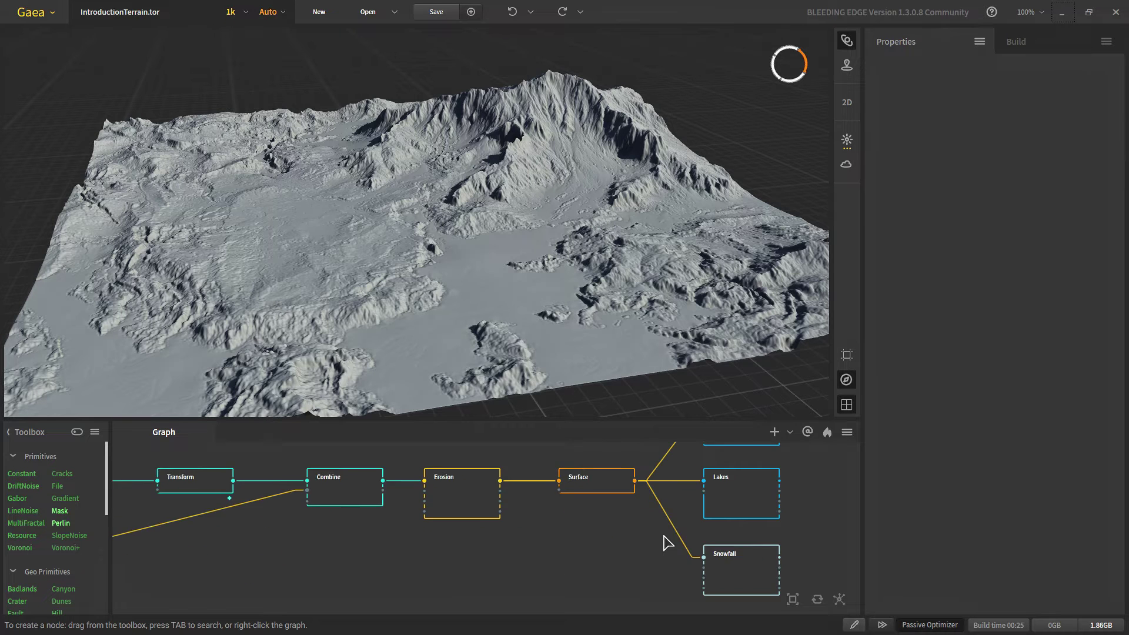
left_click(550, 526)
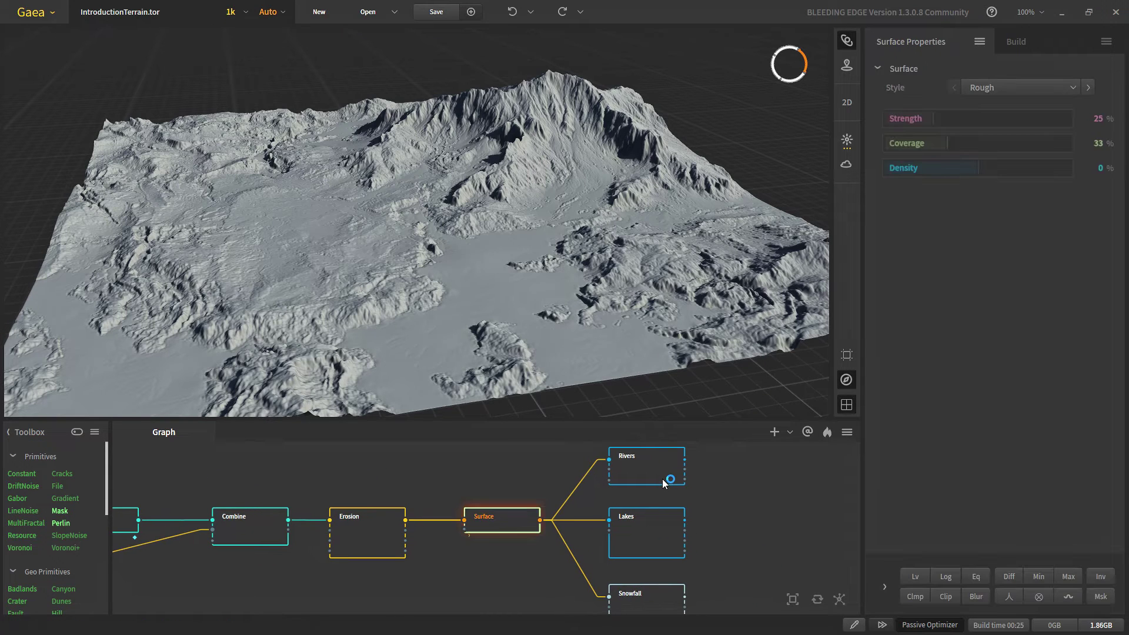
middle_click_drag(691, 561, 593, 538)
scroll(594, 535, "down", 3)
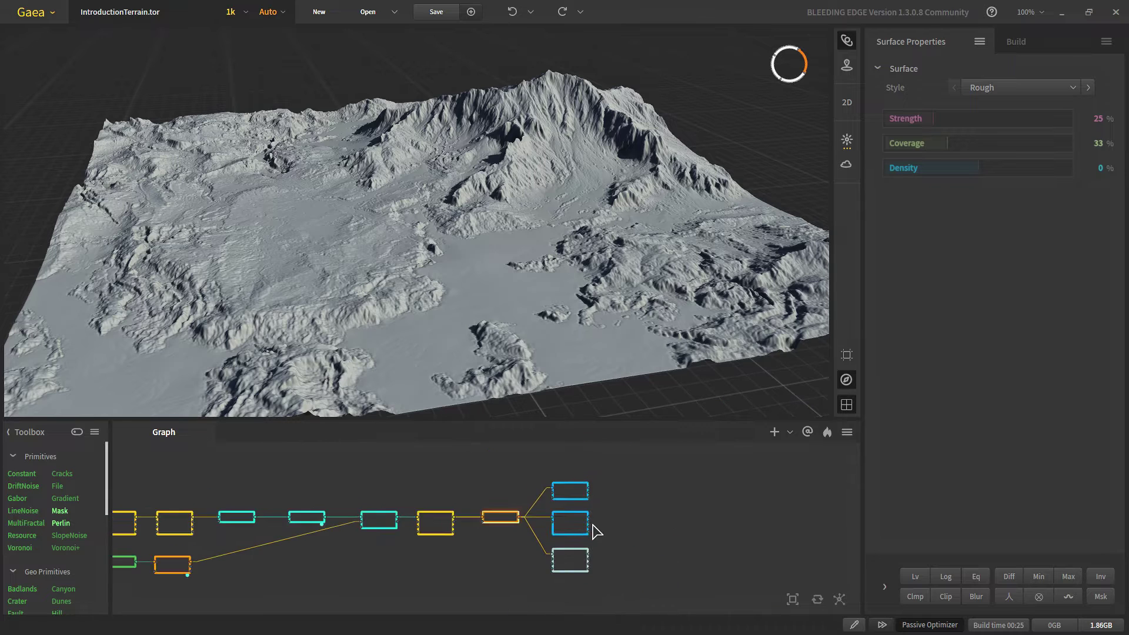
scroll(588, 520, "up", 3)
scroll(552, 561, "down", 1)
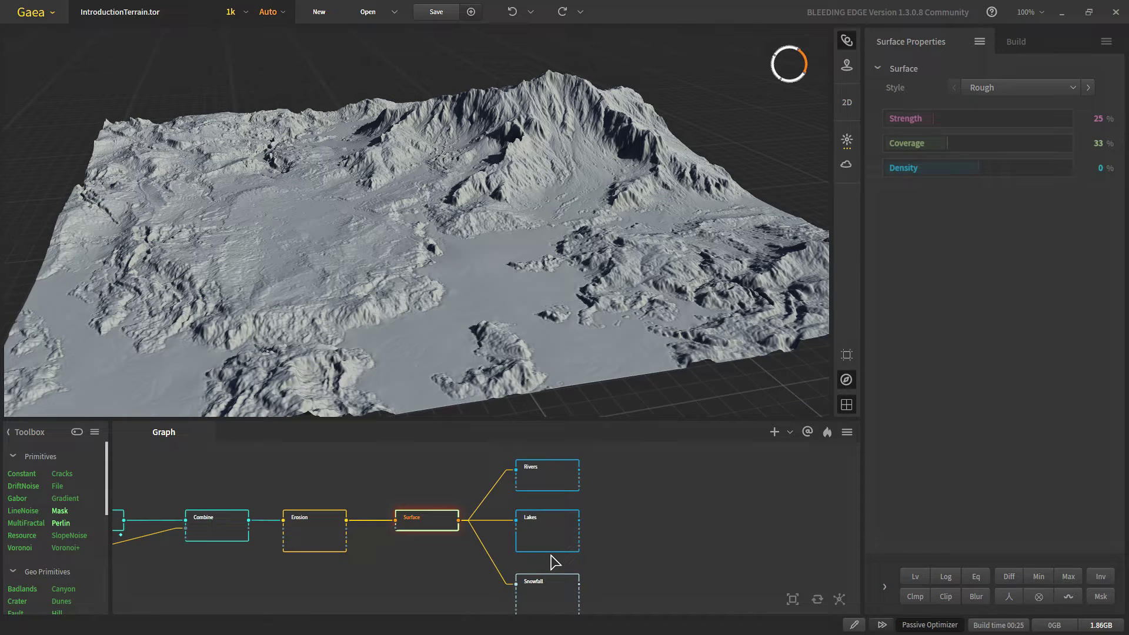
middle_click_drag(643, 538, 574, 538)
left_click(613, 524)
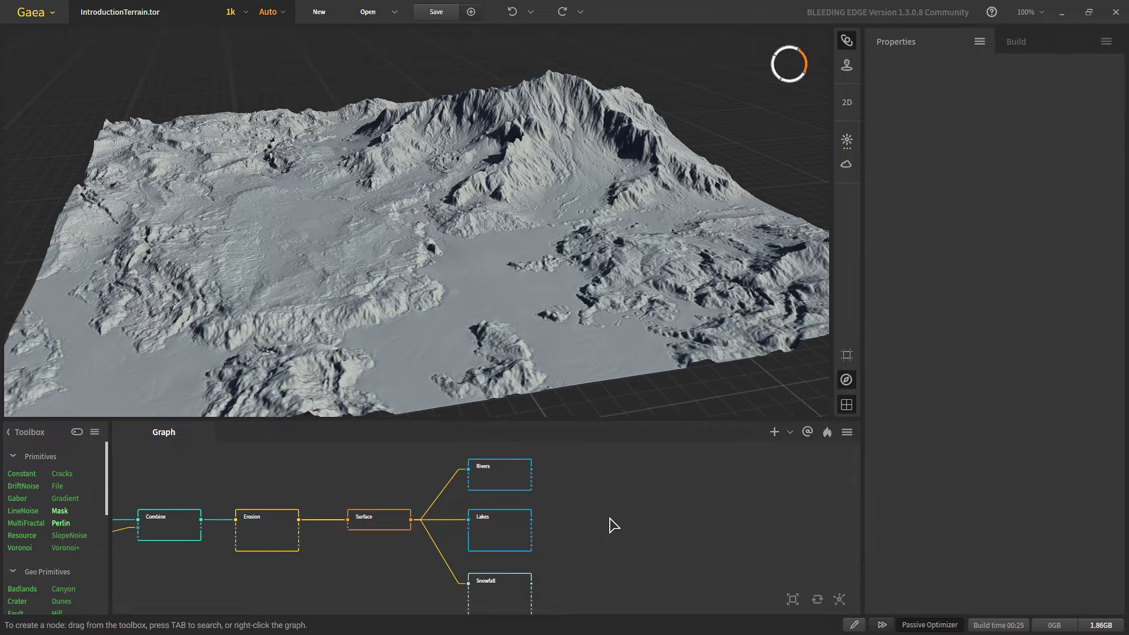
- Rename the graph as Construction
right_click(147, 438)
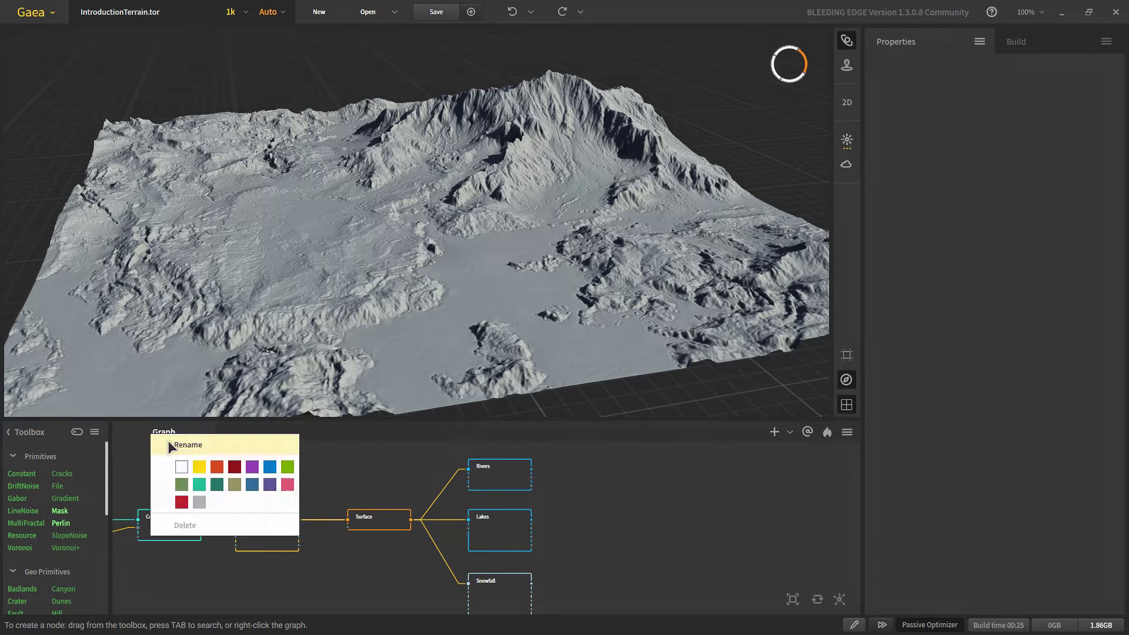
left_click(172, 445)
type("Constructio")
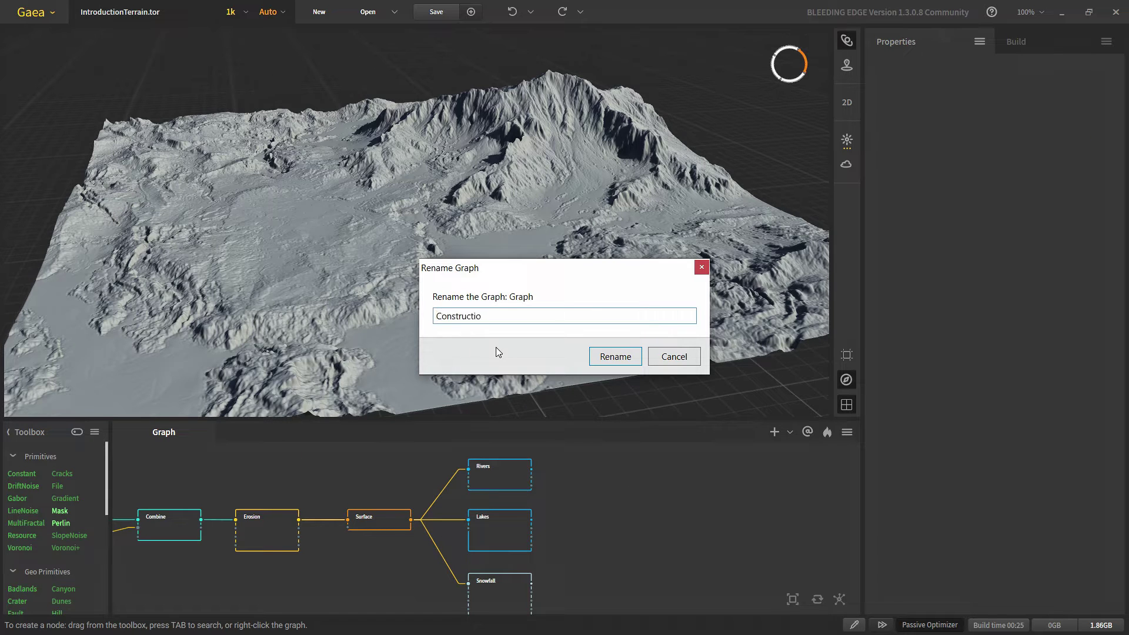
type("n")
key("Return")
- Move the Rivers, Lakes and Snowfall nodes together away from Surface to open a gap in the graph
middle_click_drag(577, 527, 527, 537)
left_click_drag(507, 477, 415, 591)
scroll(449, 494, "up", 1)
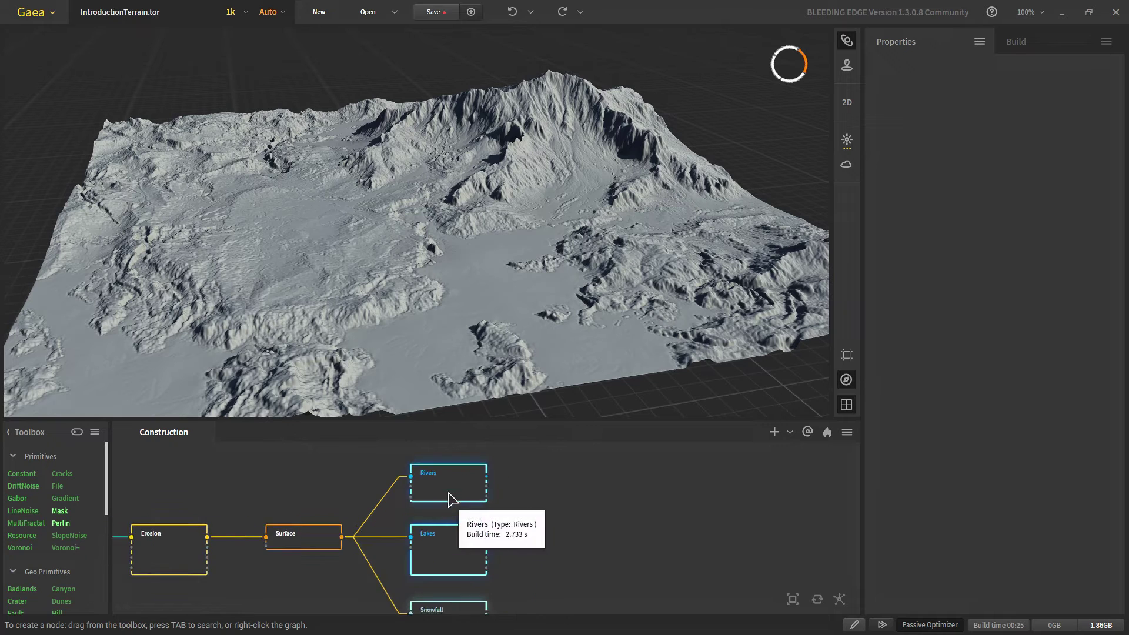
middle_click_drag(453, 542, 414, 537)
scroll(414, 534, "down", 2)
scroll(483, 514, "down", 1)
left_click_drag(427, 582, 531, 565)
scroll(406, 530, "up", 2)
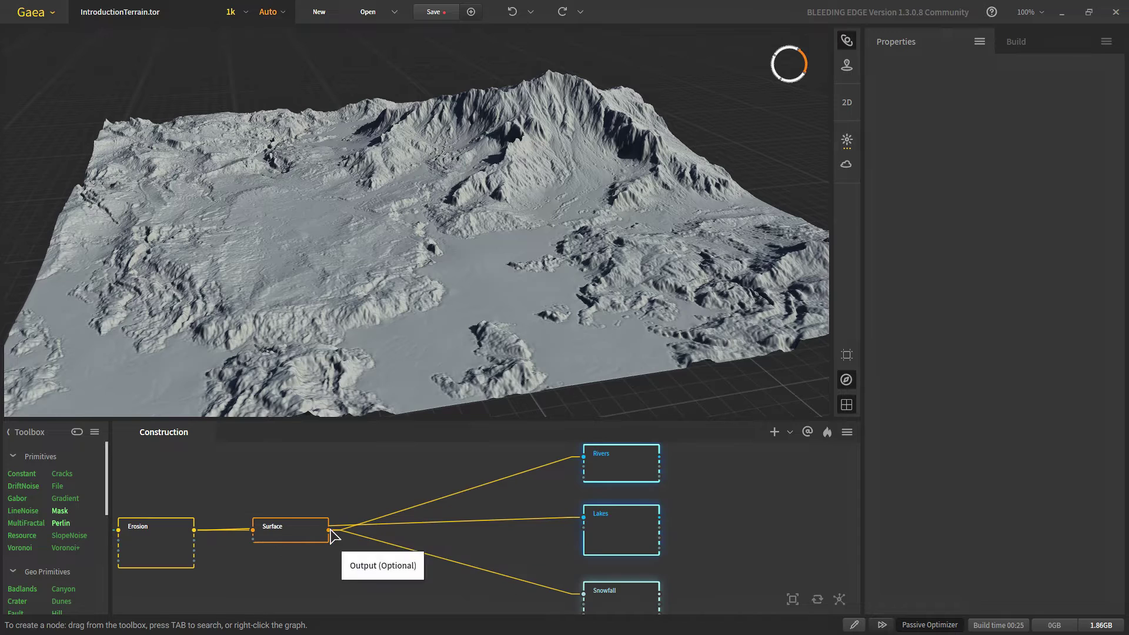
- Add an Fx node fed by the Surface output and place it between Surface and Snowfall
key("Tab")
type("fx")
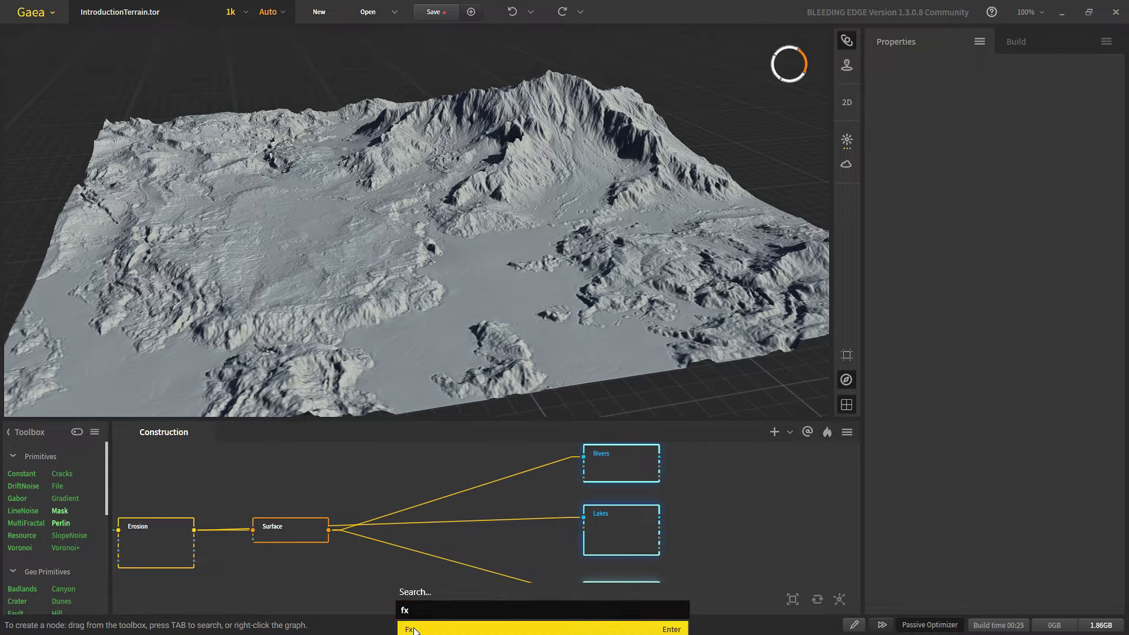
key("Return")
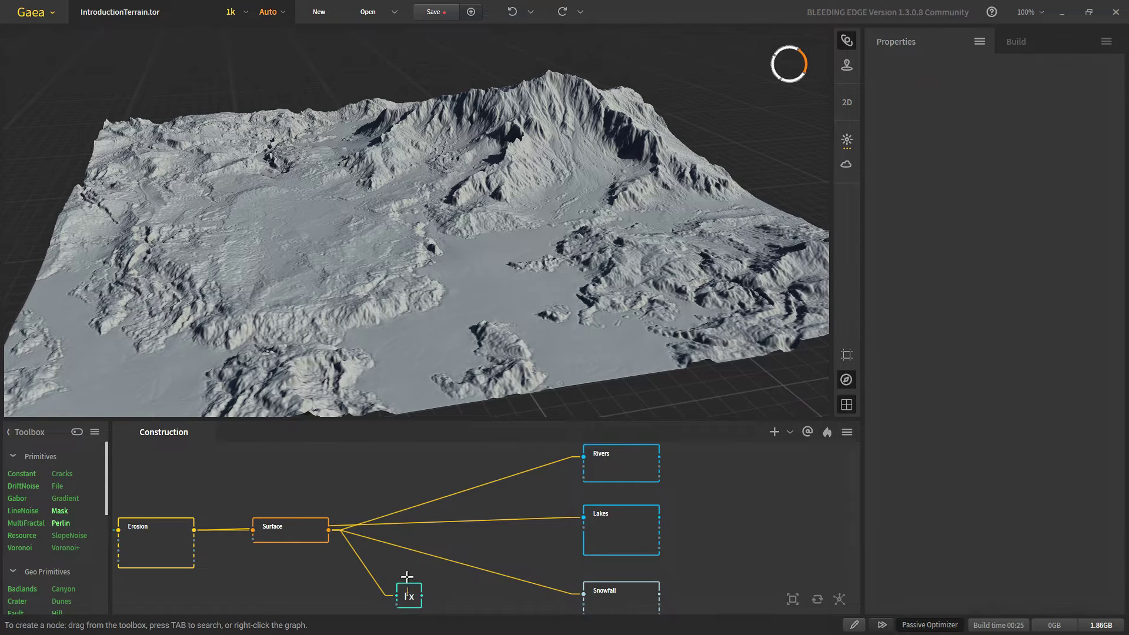
left_click_drag(409, 600, 399, 581)
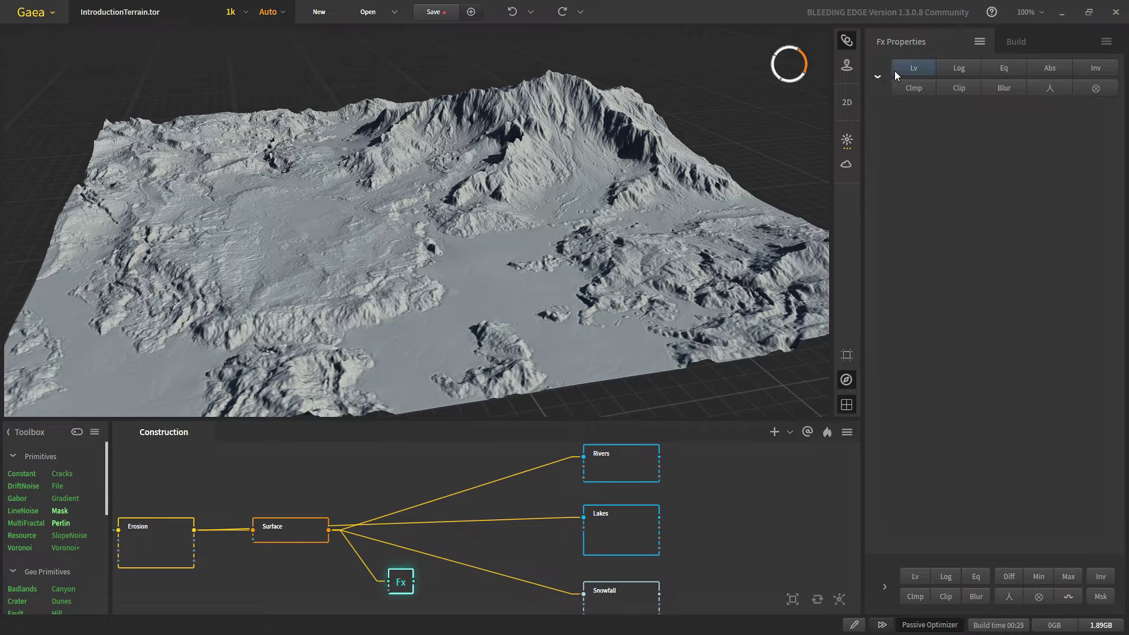
- Make a portal from the Fx node's output
scroll(391, 568, "up", 1)
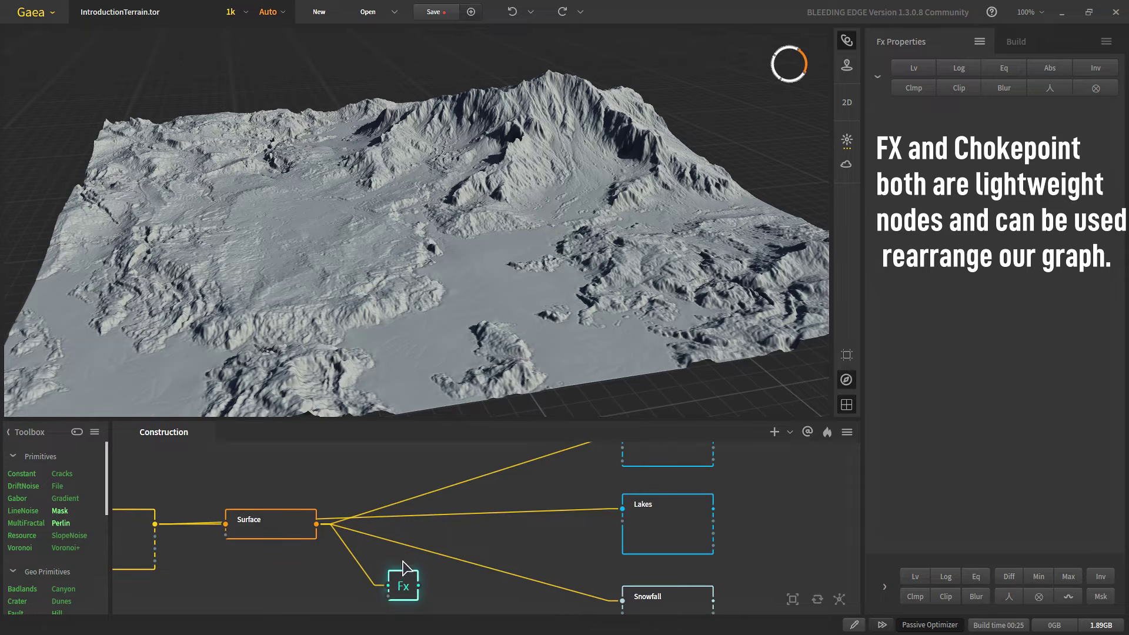
left_click_drag(390, 572, 429, 555)
left_click(468, 411)
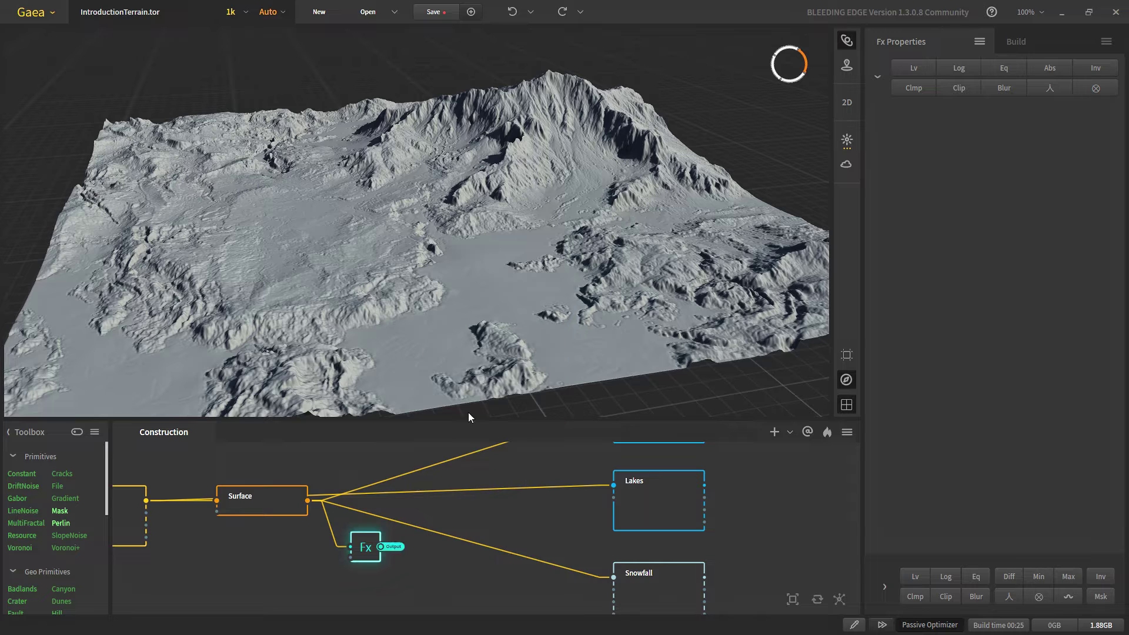
- Rename the Fx node as Construction and line it up with the Surface node
scroll(376, 556, "up", 3)
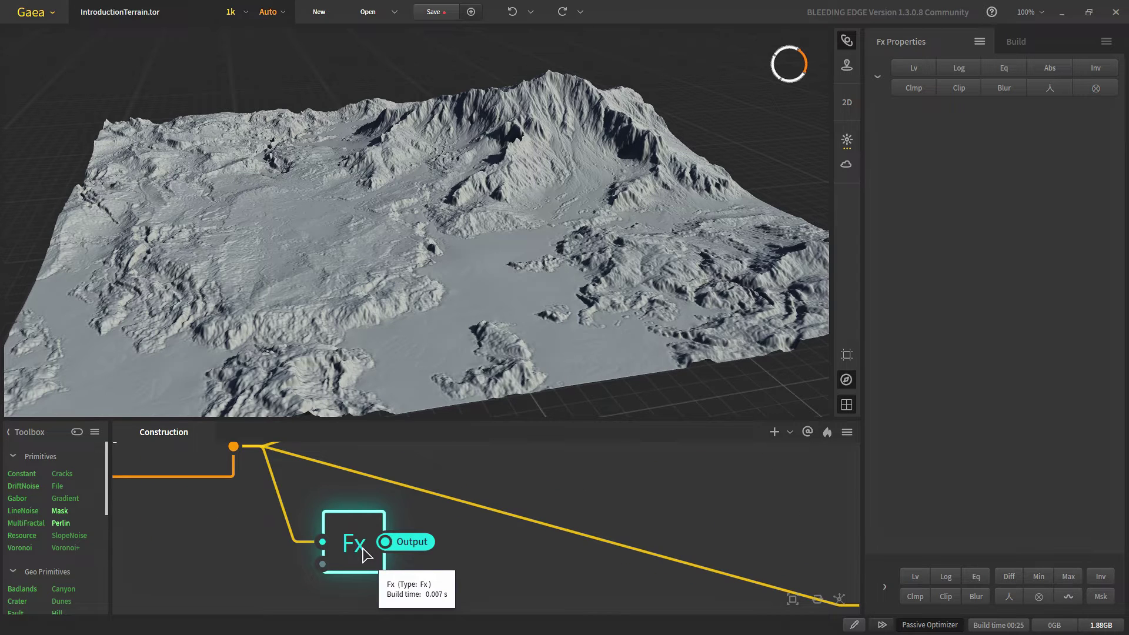
key("F2")
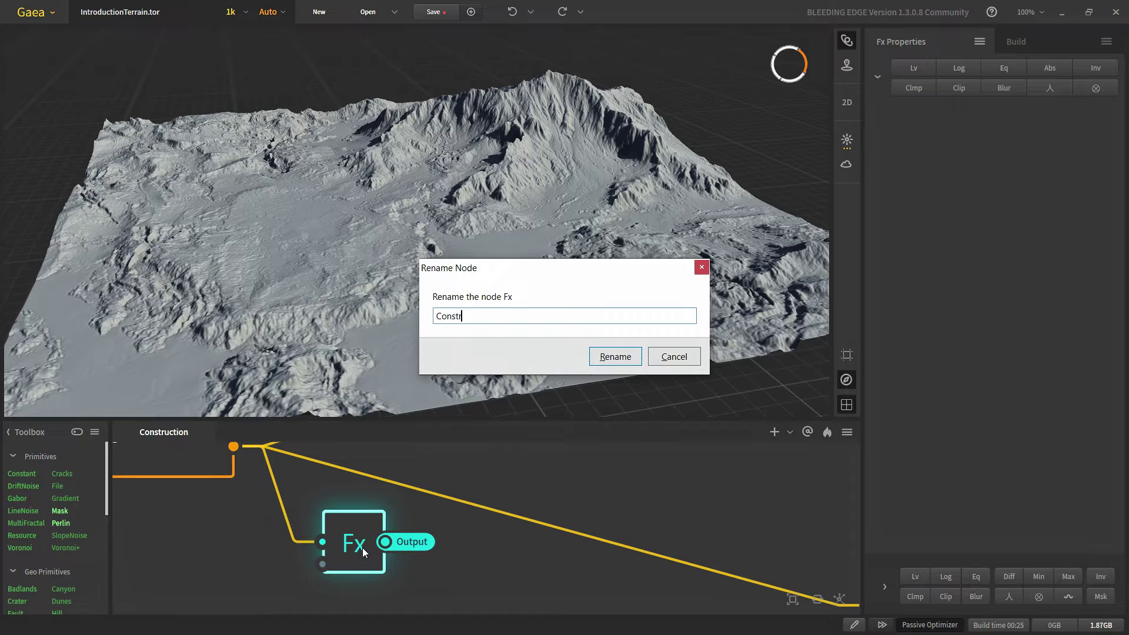
type("Construction")
key("Return")
scroll(363, 551, "down", 2)
left_click_drag(271, 568, 375, 518)
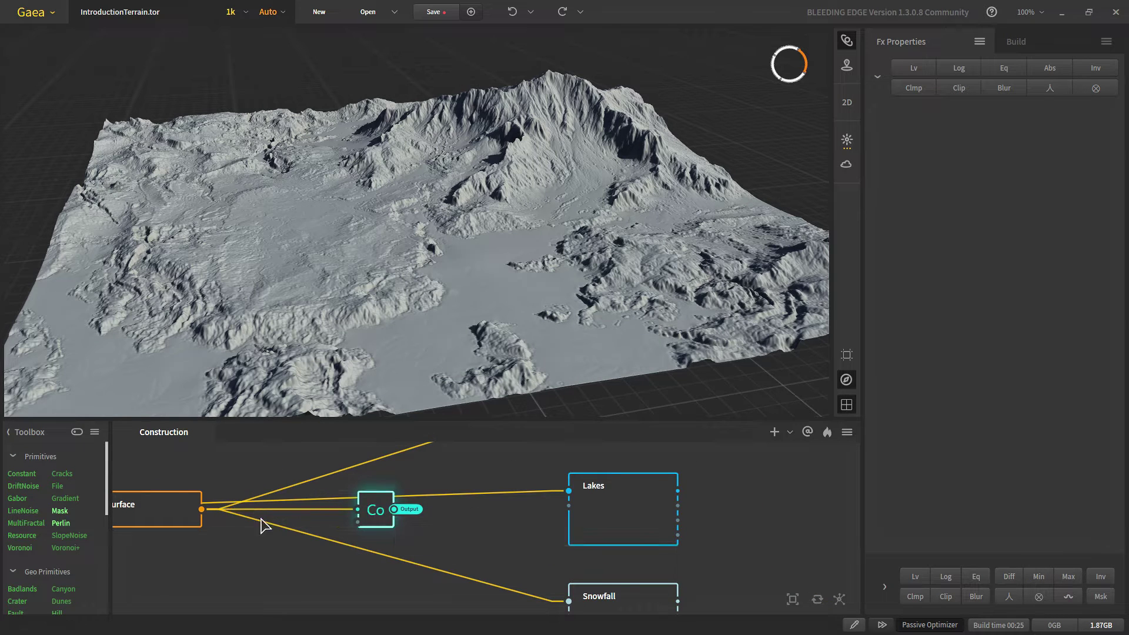
- Connect the Construction node's output to the inputs of Rivers, Lakes and Snowfall, replacing their links from Surface
middle_click_drag(462, 482, 284, 574)
left_click_drag(232, 595, 407, 490)
middle_click_drag(318, 545, 338, 421)
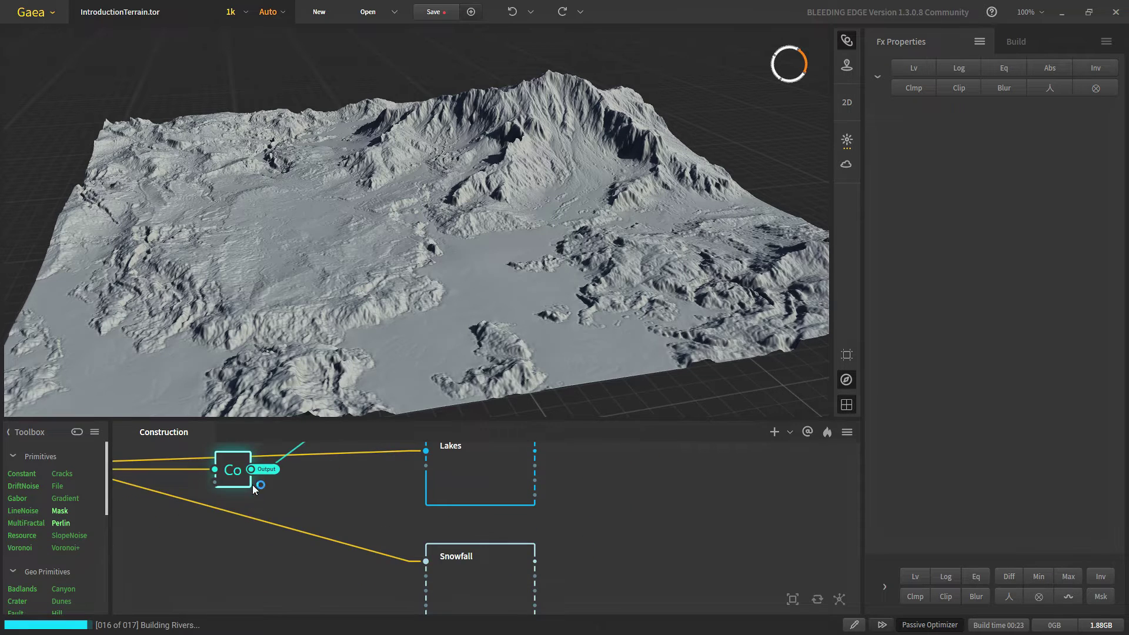
middle_click_drag(252, 483, 242, 545)
left_click_drag(241, 532, 416, 513)
middle_click_drag(295, 510, 305, 453)
left_click_drag(251, 476, 425, 567)
- Move the Rivers, Lakes and Snowfall nodes to a new graph named Post and colour its tab blue
scroll(364, 558, "down", 3)
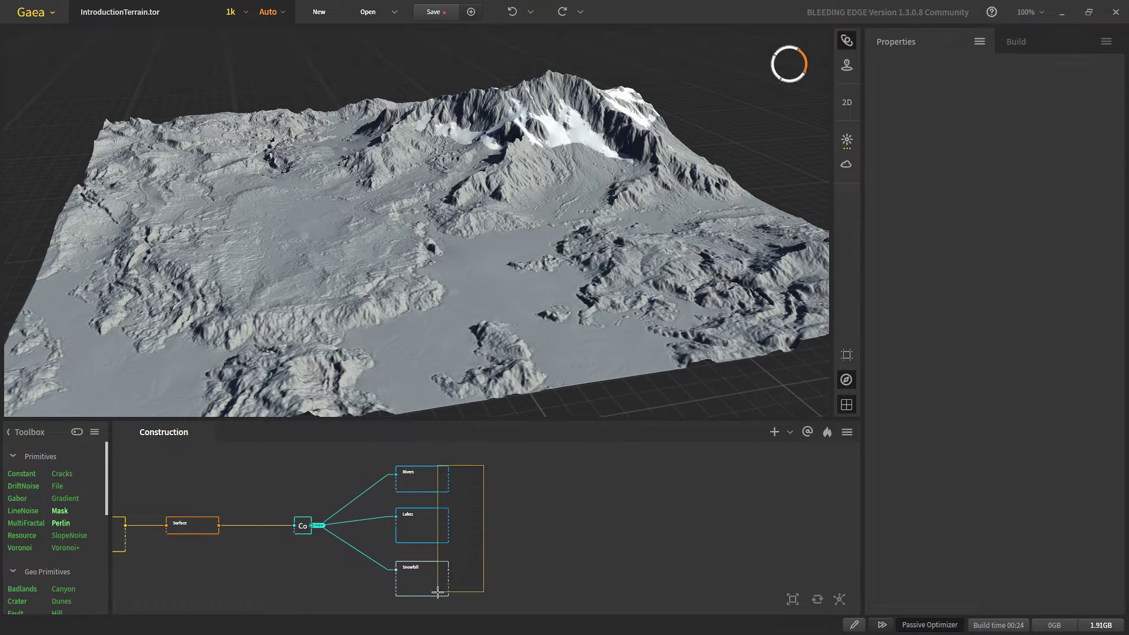
right_click(421, 486)
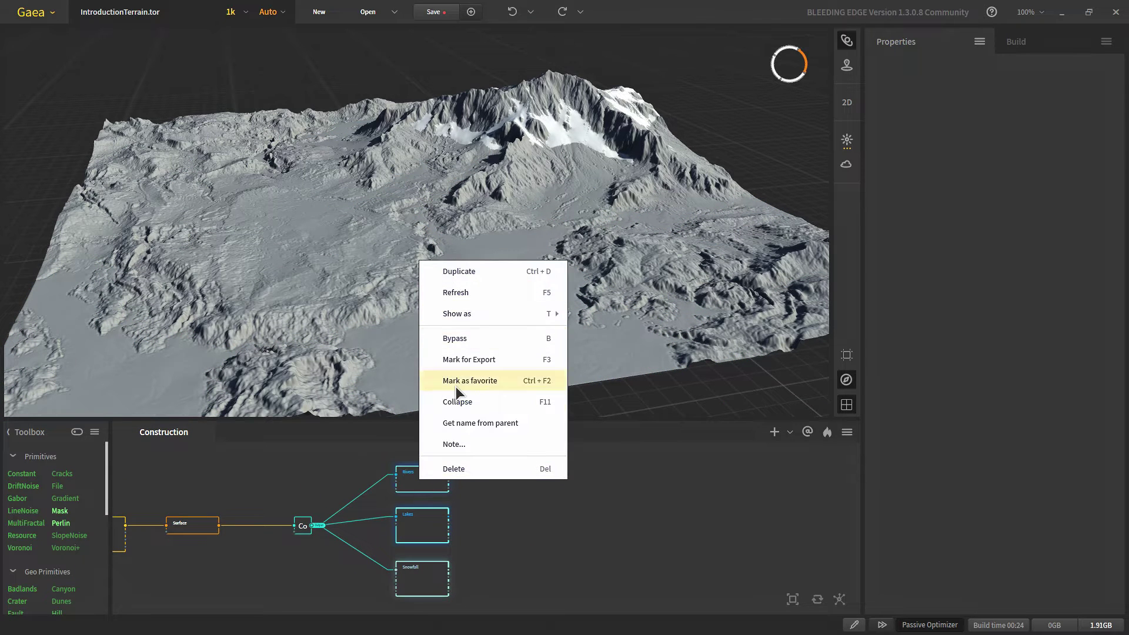
left_click(847, 432)
mouse_move(893, 166)
left_click(740, 166)
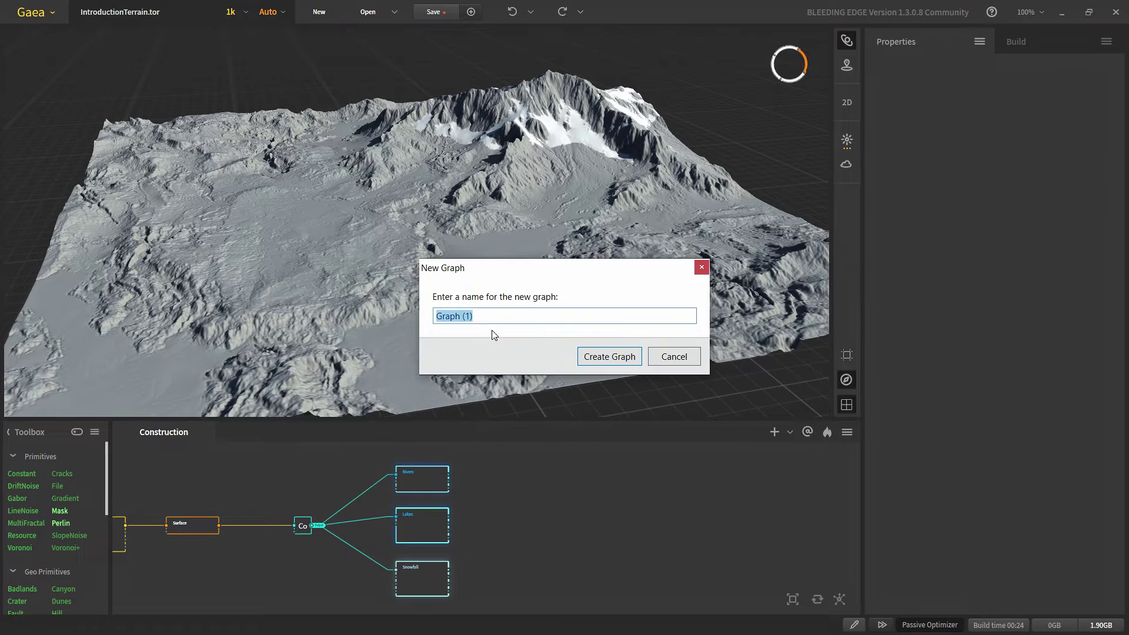
type("Post")
key("Return")
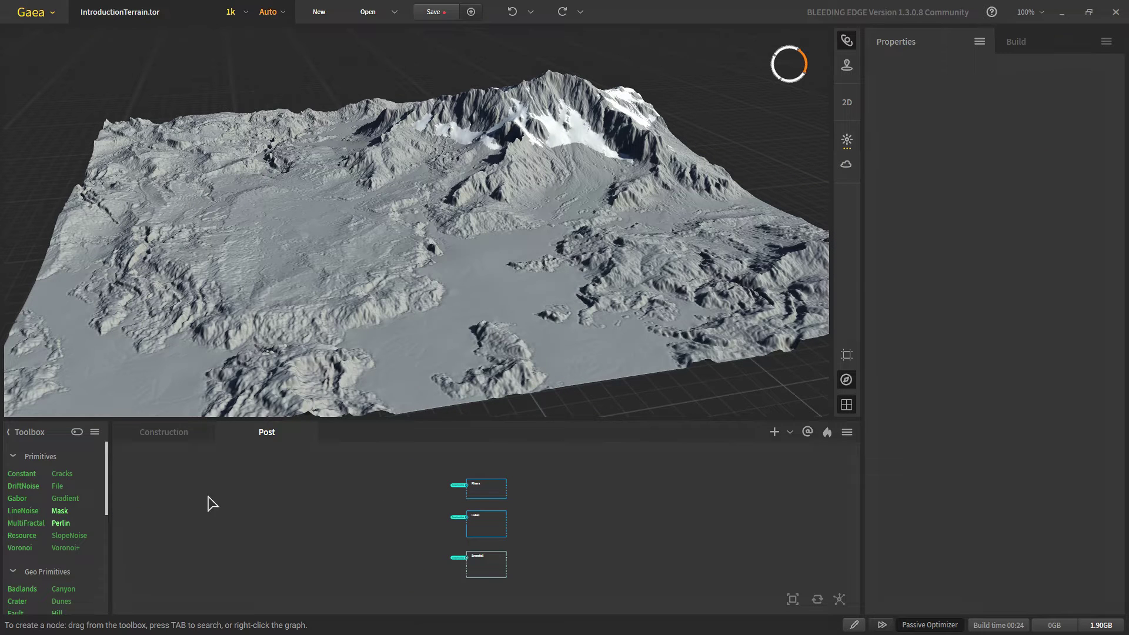
right_click(305, 432)
left_click(361, 461)
- Preview the Rivers, Lakes and Snowfall nodes one after another in the Post graph
left_click(493, 488)
scroll(500, 490, "up", 4)
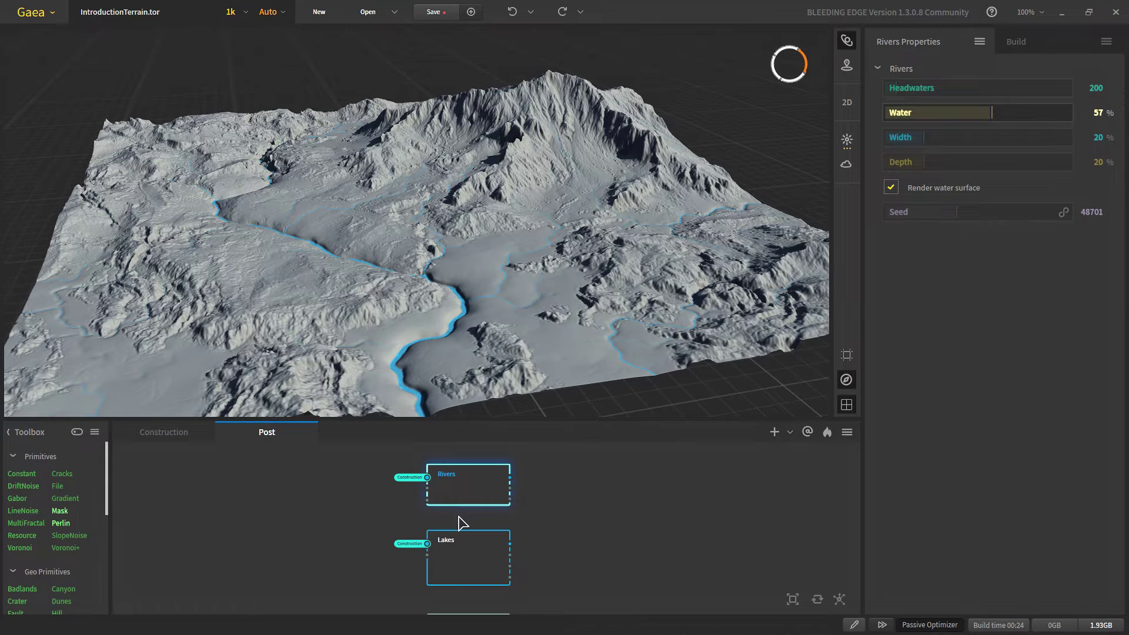
left_click(461, 573)
left_click(438, 601)
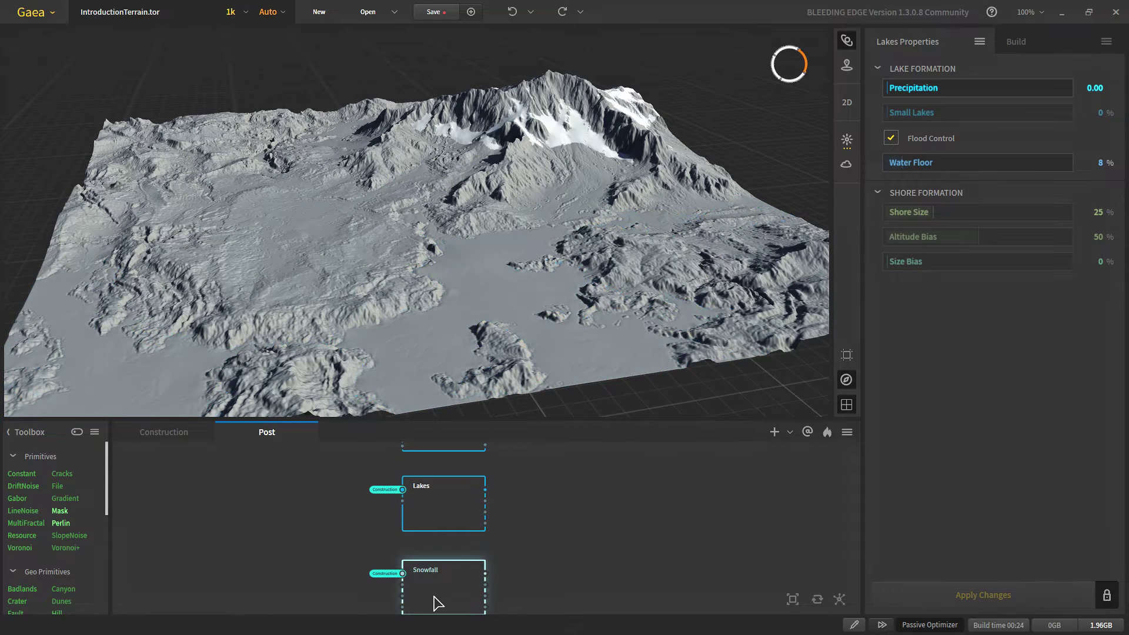
- Create a new graph named Color and colour its tab purple
left_click(775, 432)
type("Color")
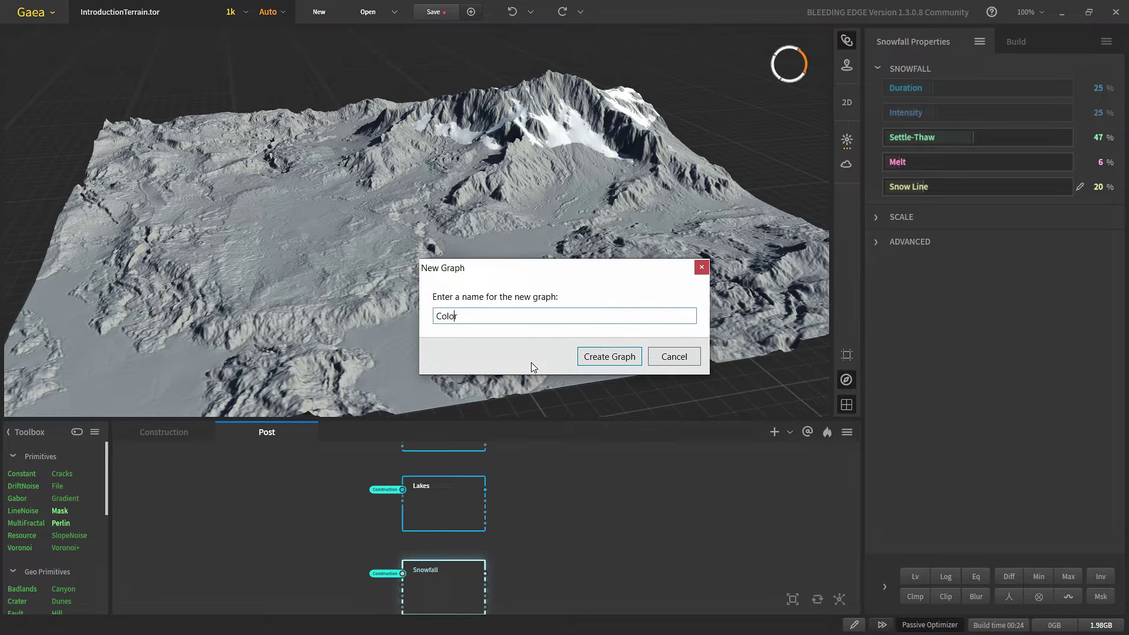
key("Return")
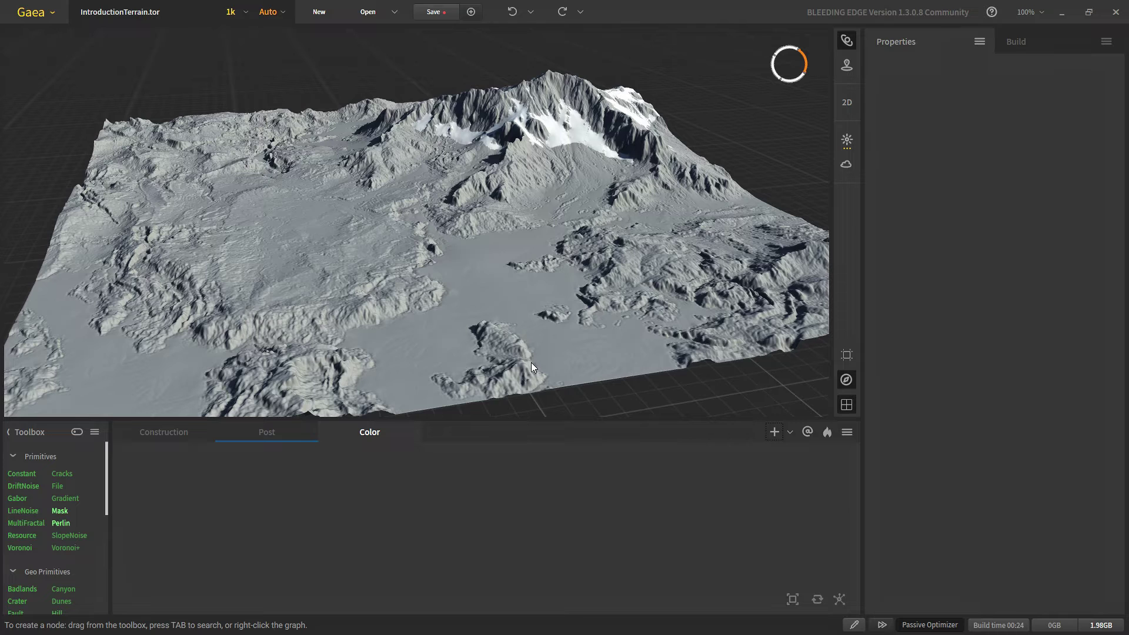
right_click(369, 434)
left_click(471, 469)
left_click(278, 434)
scroll(491, 496, "down", 2)
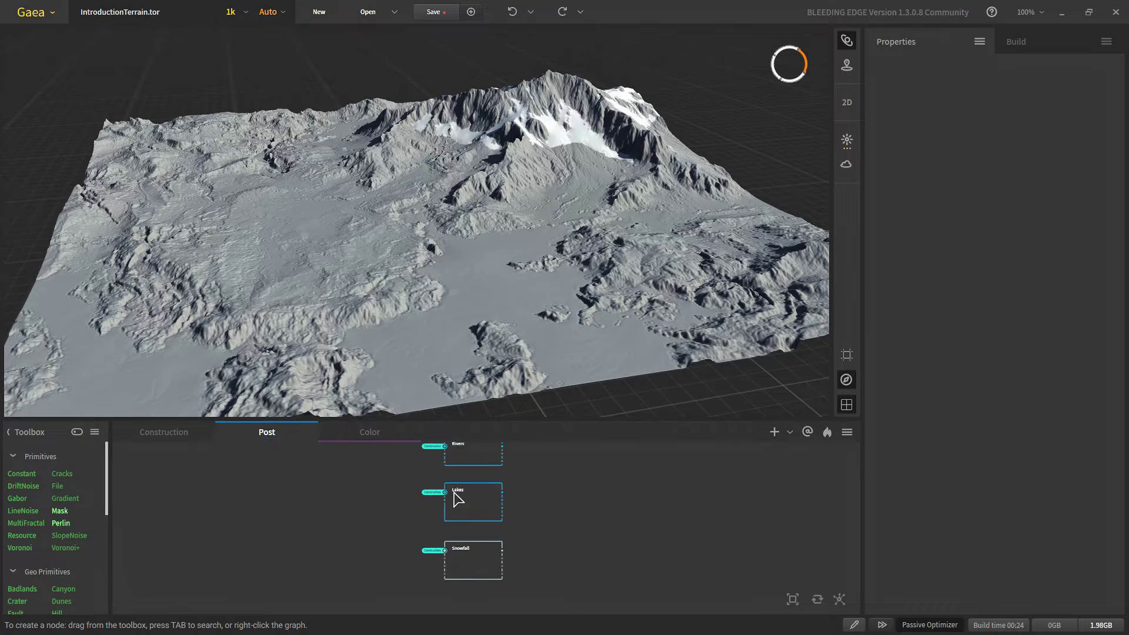
middle_click_drag(453, 491, 448, 506)
left_click(385, 438)
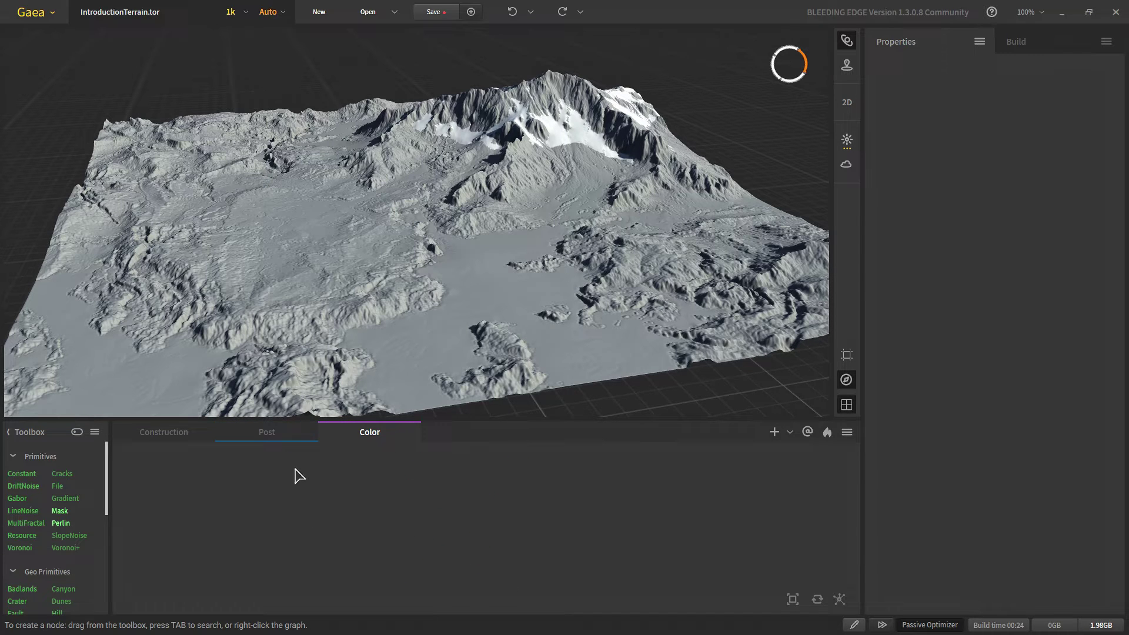
- In the Construction graph, make portals from the Flow and Deposit outputs of the last Erosion node
left_click(170, 435)
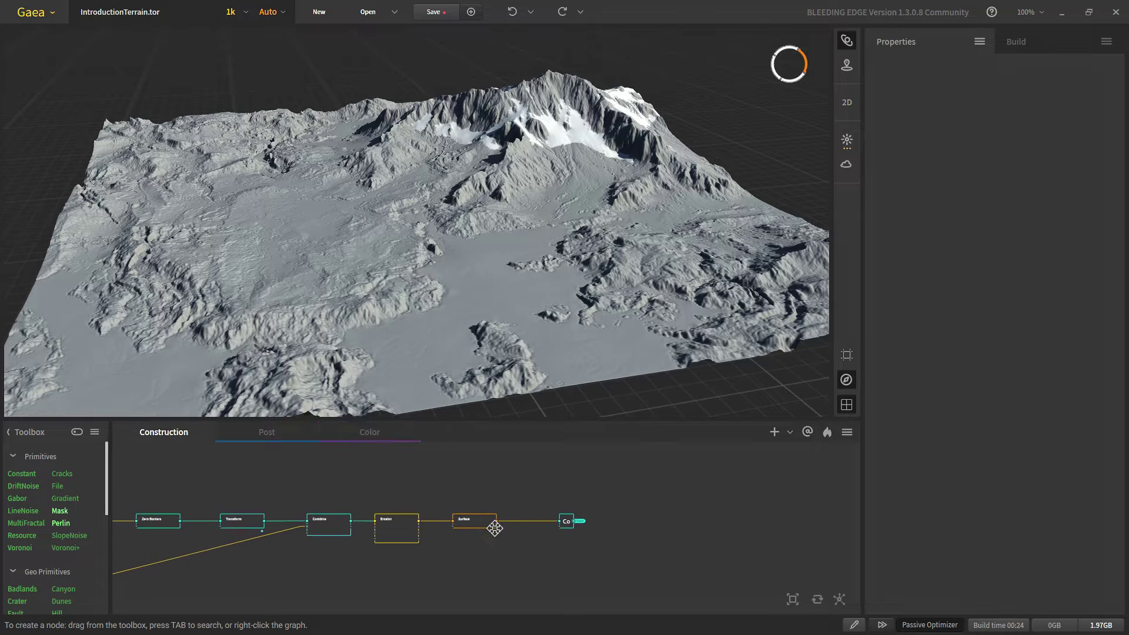
scroll(489, 521, "up", 1)
middle_click_drag(489, 520, 473, 518)
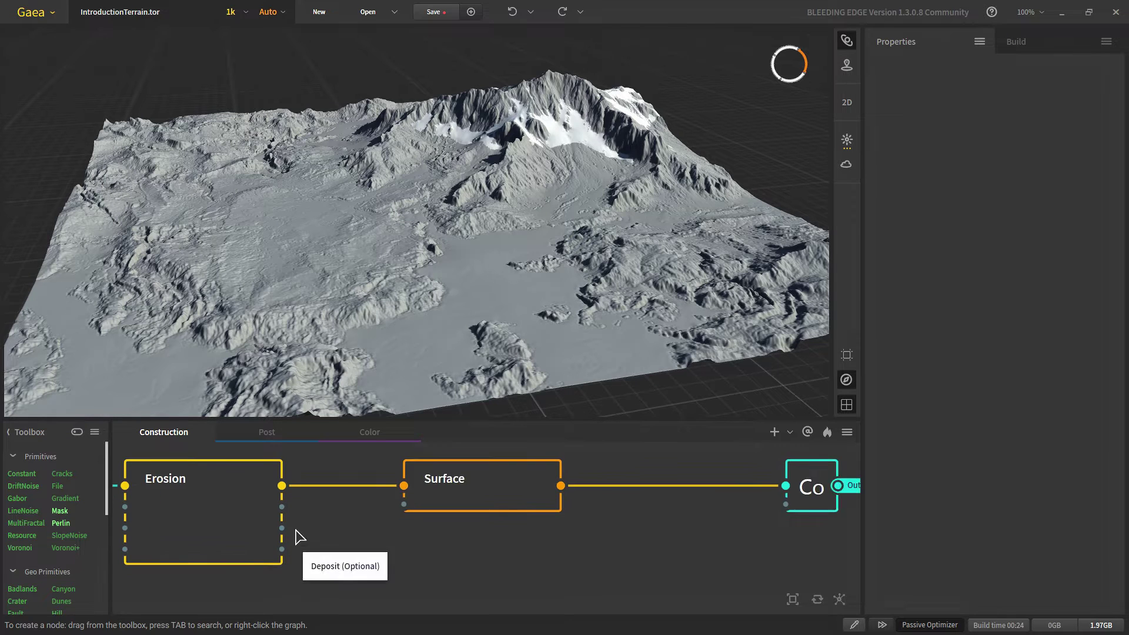
scroll(294, 535, "up", 2)
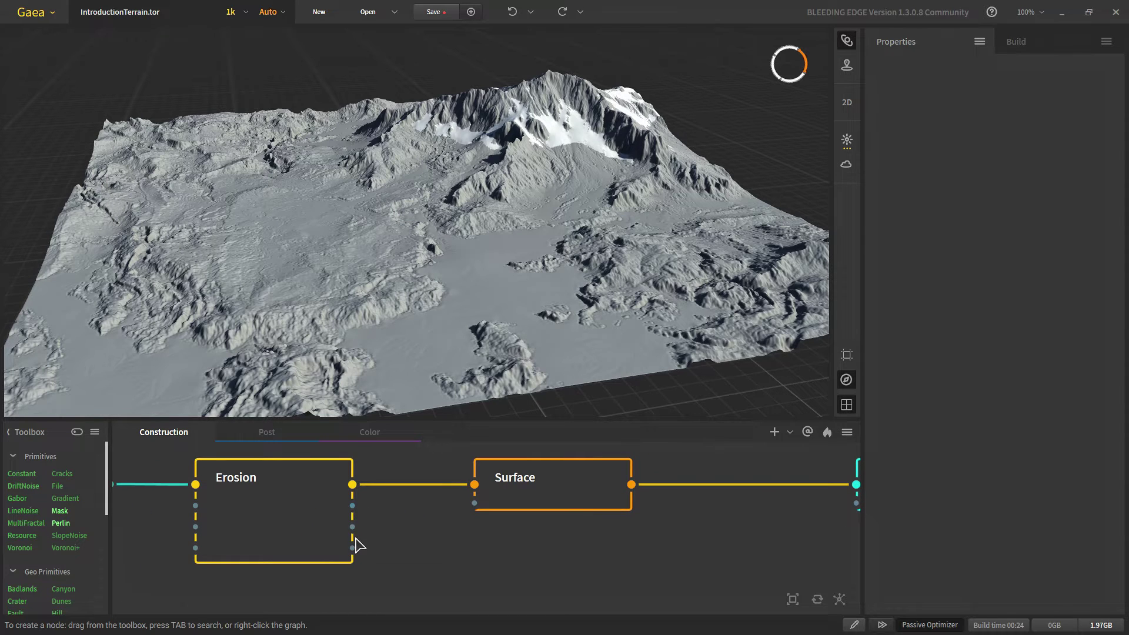
left_click_drag(354, 534, 441, 559)
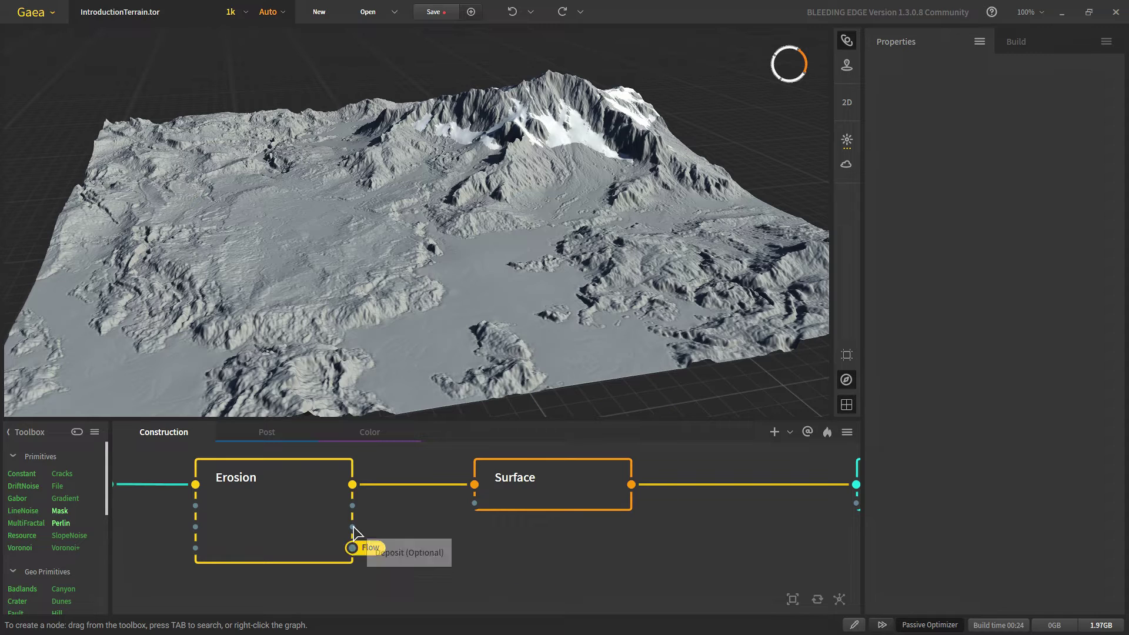
left_click_drag(352, 526, 513, 534)
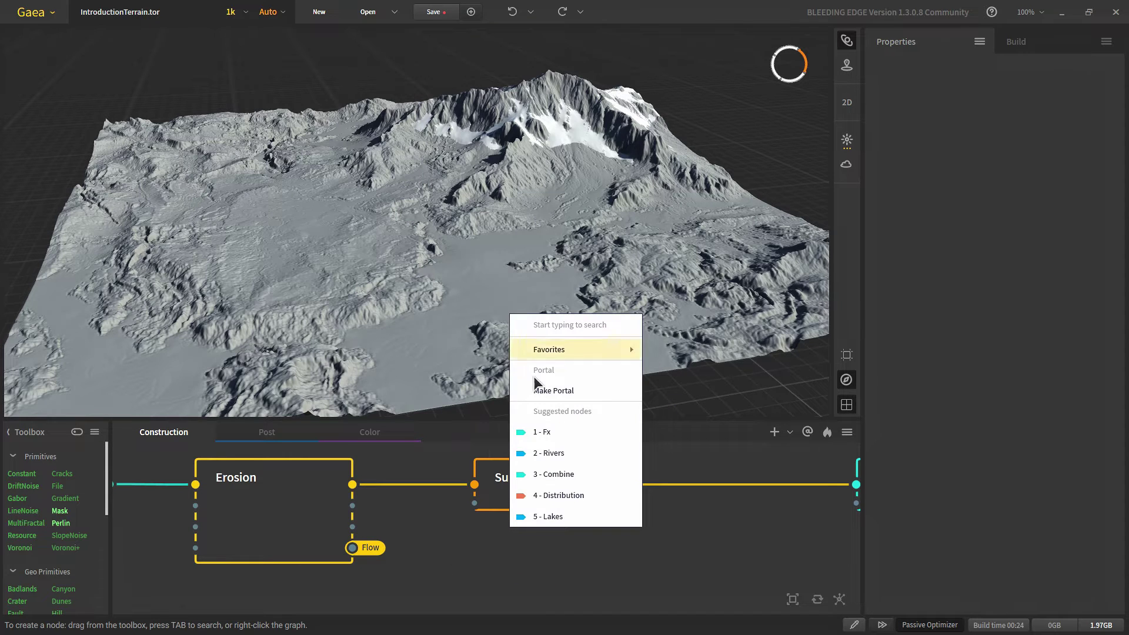
left_click(562, 386)
scroll(308, 566, "down", 4)
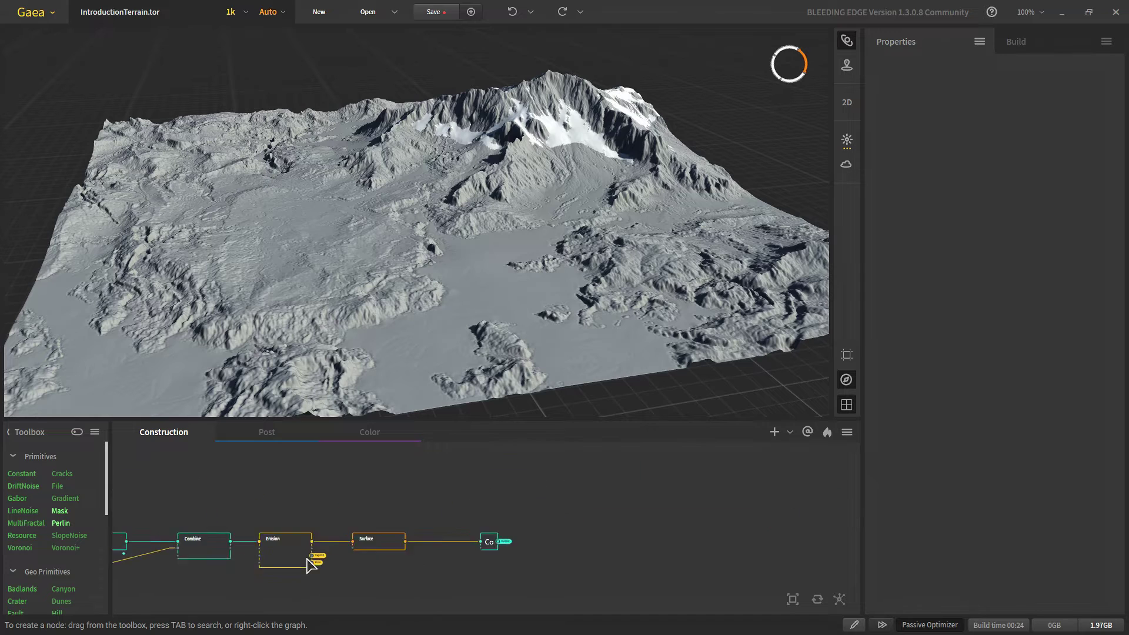
scroll(307, 563, "up", 3)
- In the Post graph, make portals from the Rivers node's Depth output and the output directly beneath it
left_click(272, 438)
middle_click_drag(441, 512, 385, 574)
scroll(386, 573, "up", 2)
scroll(379, 568, "up", 3)
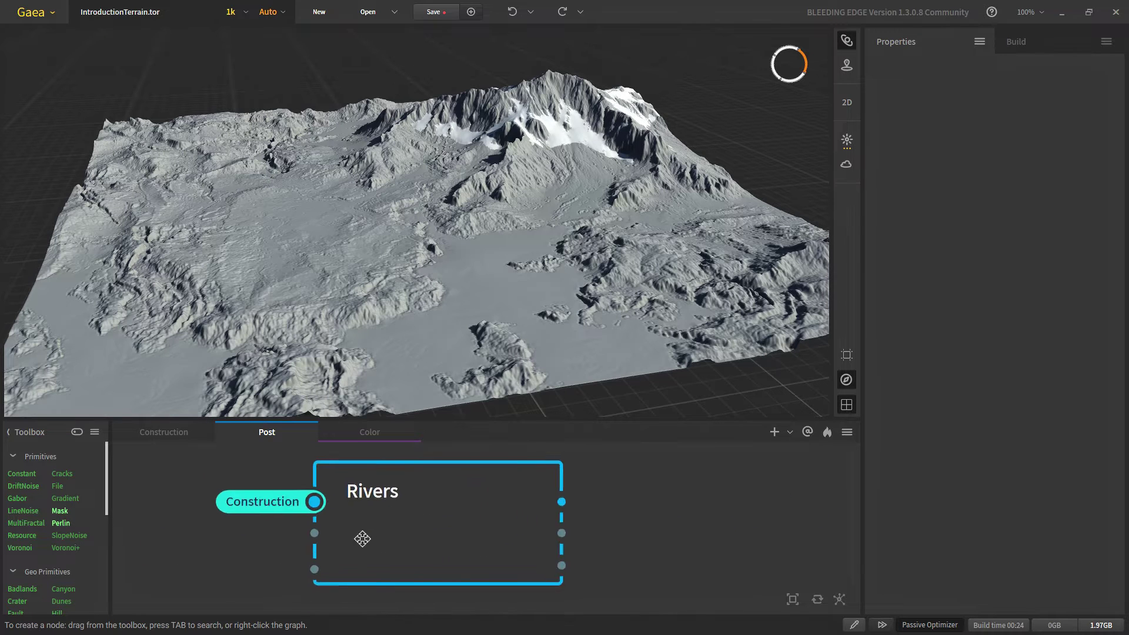
scroll(350, 546, "down", 1)
left_click_drag(476, 538, 595, 542)
left_click(608, 447)
left_click_drag(470, 568, 676, 573)
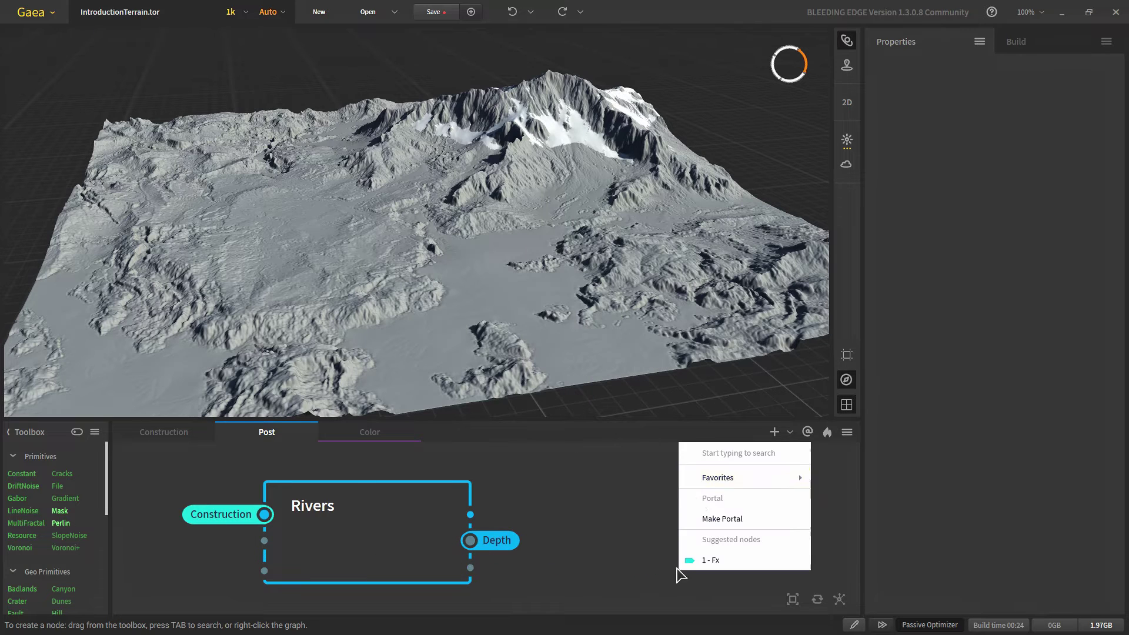
left_click(710, 518)
- Make a portal from the Lakes output of the Lakes node
scroll(315, 541, "down", 5)
scroll(341, 575, "up", 4)
middle_click_drag(343, 573, 342, 509)
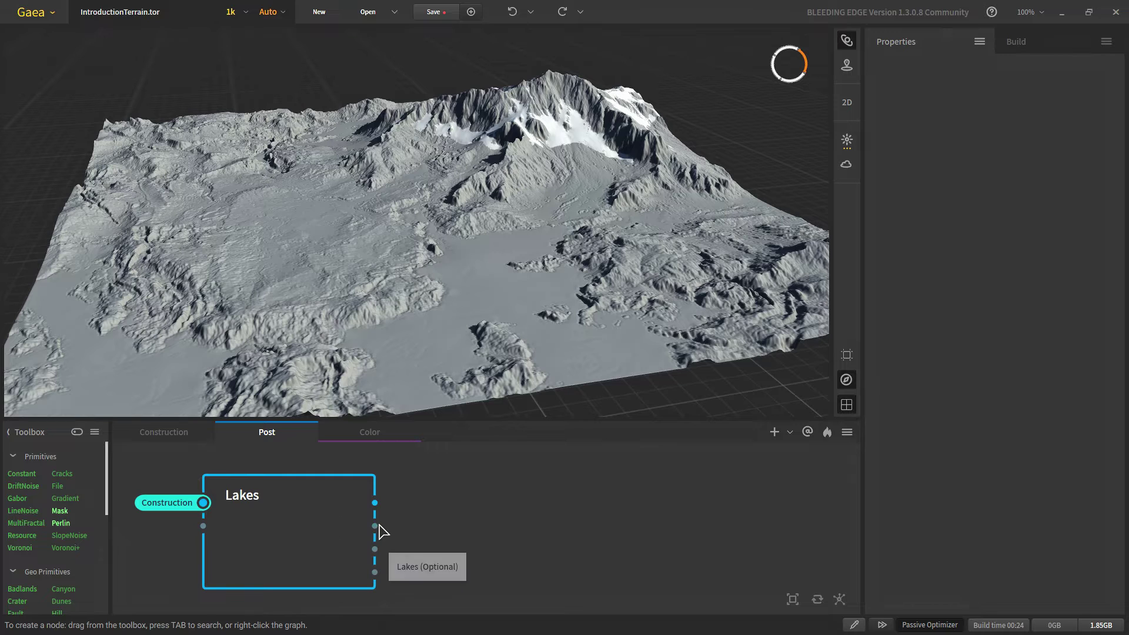
left_click_drag(375, 526, 500, 536)
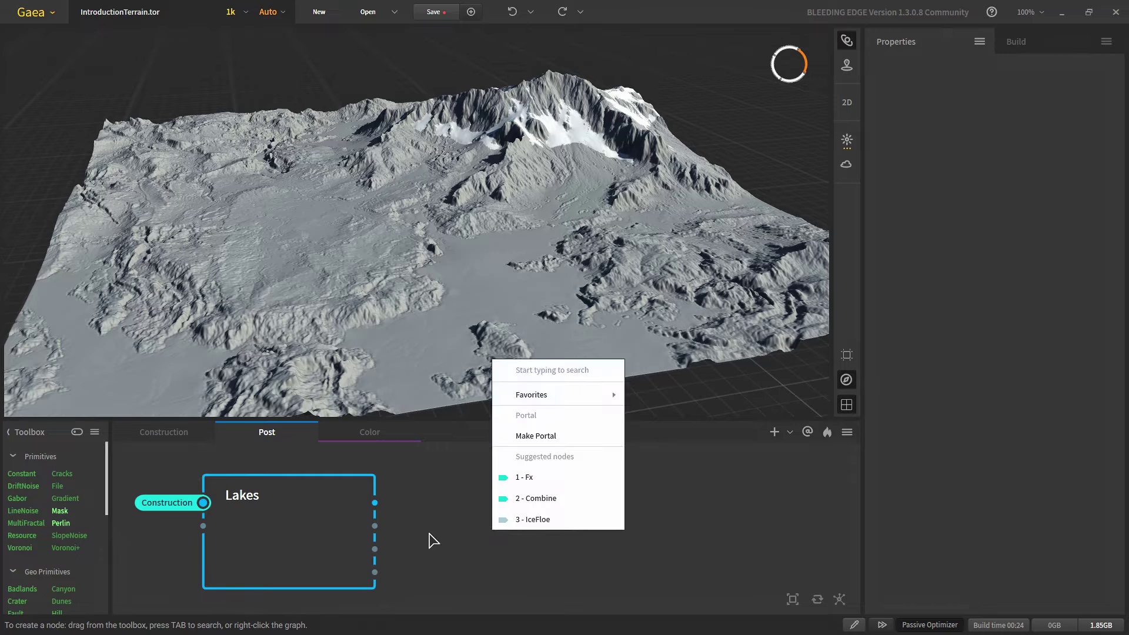
left_click(550, 436)
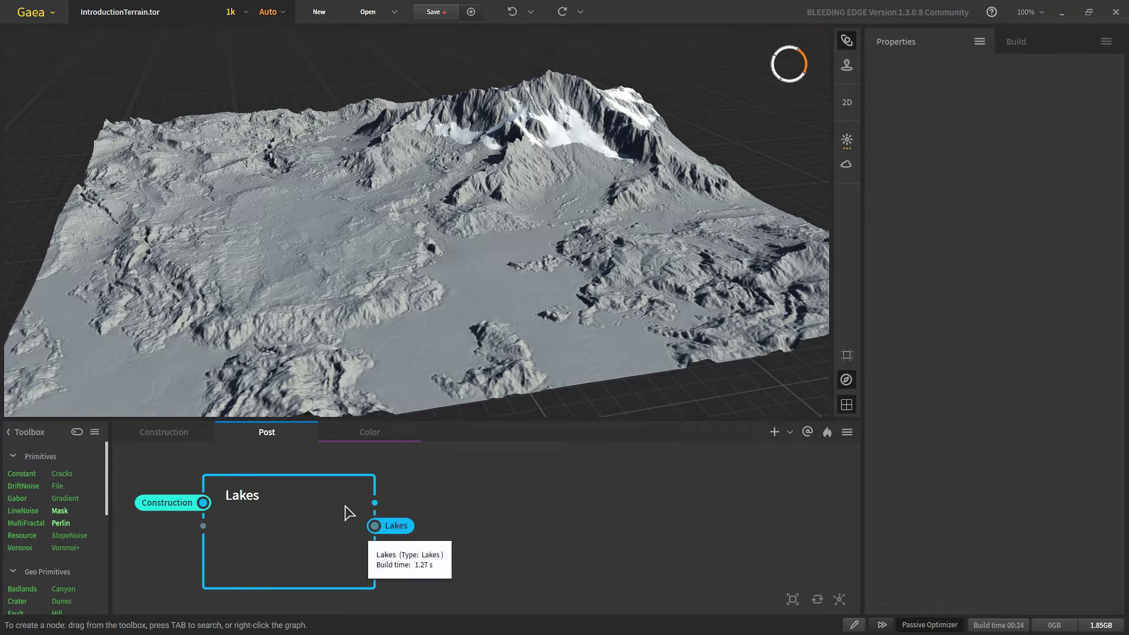
- Add an Fx node fed by the Lakes node's main output and align it with that node
scroll(346, 507, "up", 2)
left_click_drag(386, 502, 532, 504)
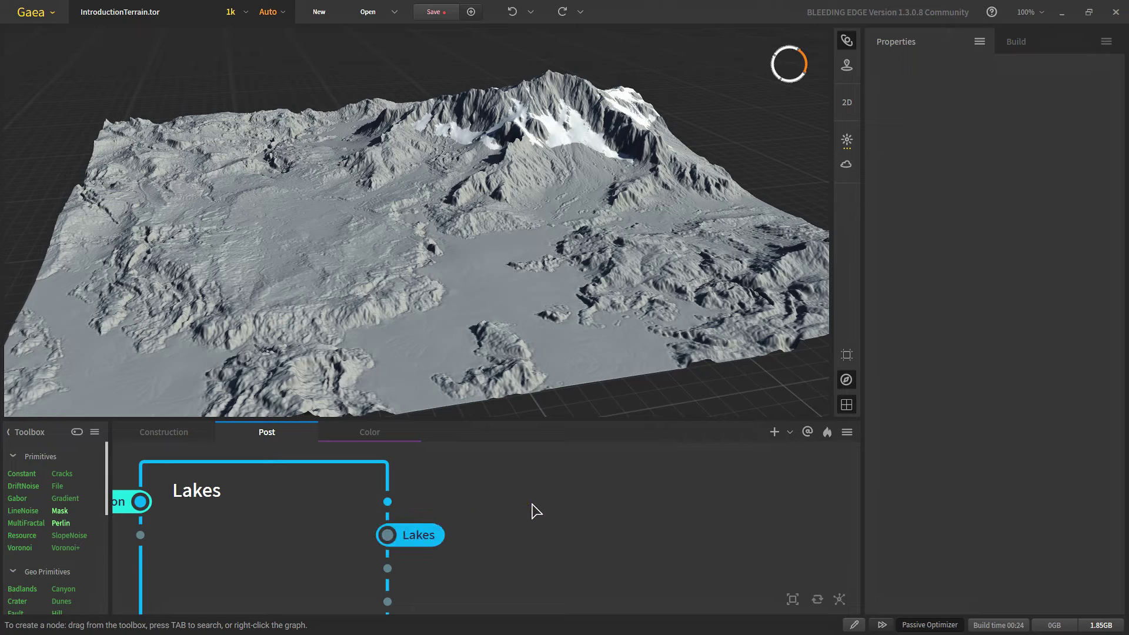
type("fx")
left_click(569, 552)
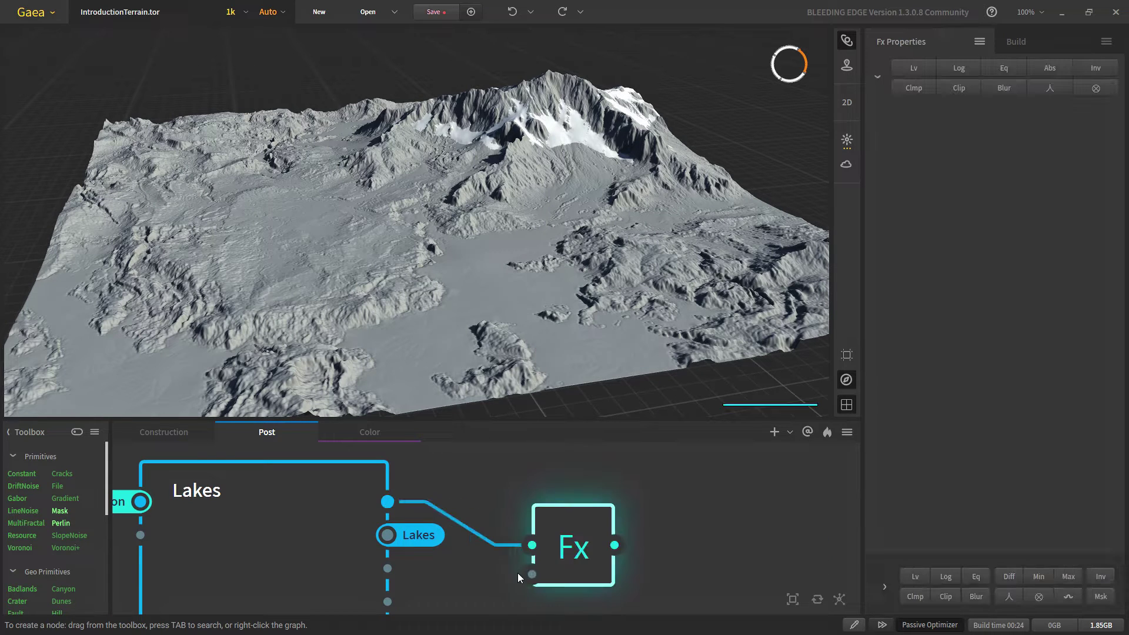
left_click(651, 514)
left_click(609, 535)
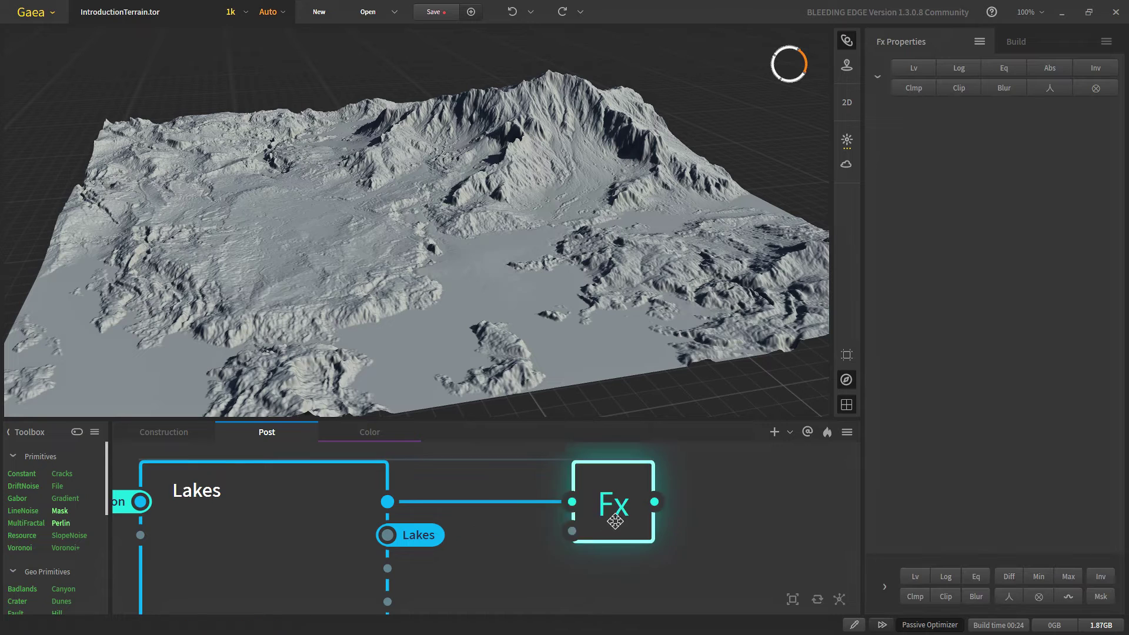
scroll(382, 517, "down", 2)
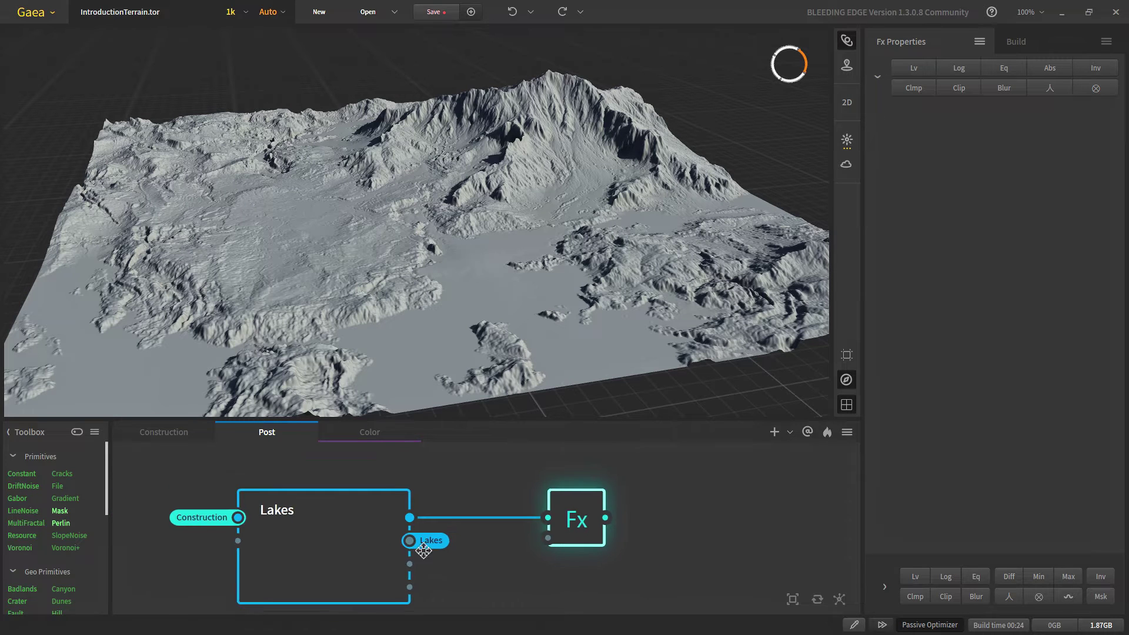
- Preview the Lakes node's Lakes and Depth outputs by connecting each in turn to the Fx node
left_click_drag(379, 513, 516, 493)
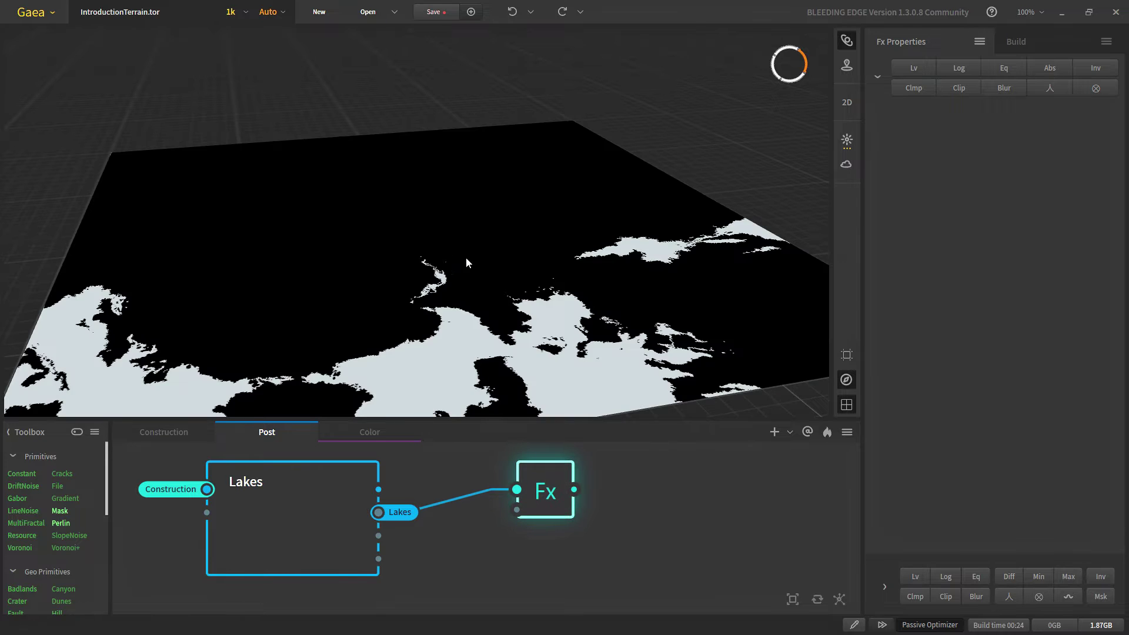
left_click_drag(467, 262, 415, 280)
left_click_drag(378, 535, 516, 490)
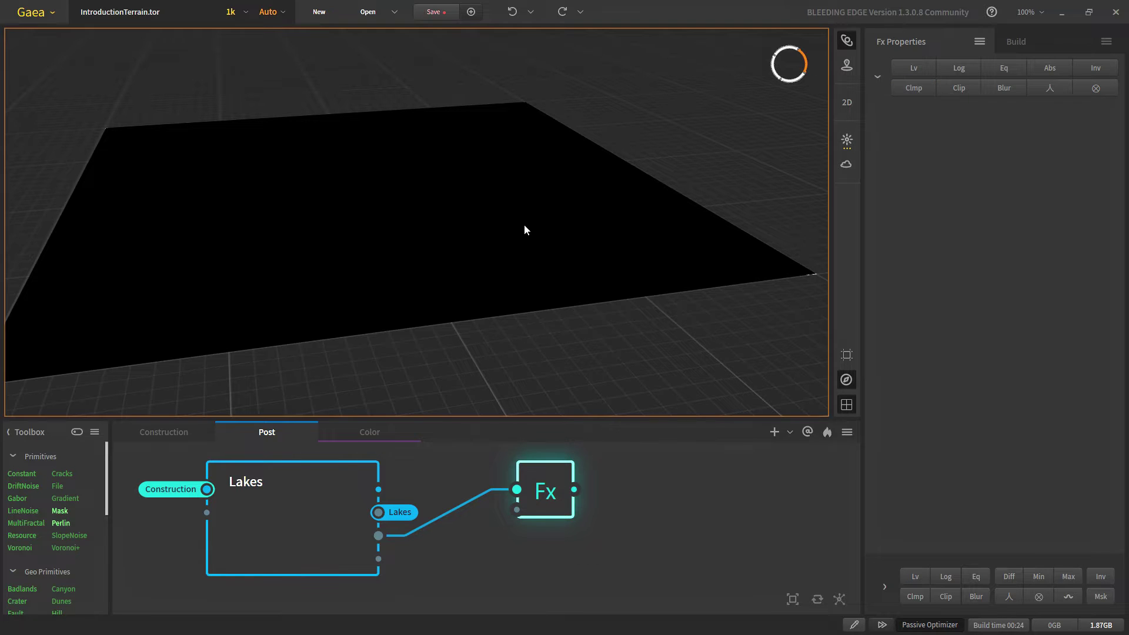
- Show the 2D view beside the terrain and enable Autolevel on the Fx node
left_click(847, 104)
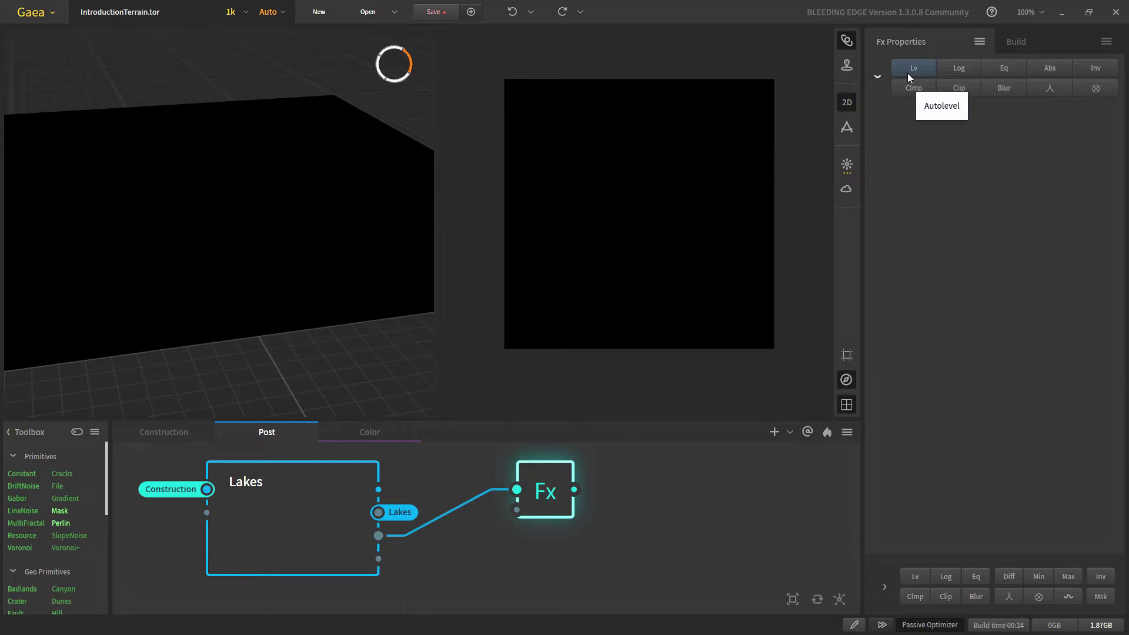
scroll(598, 323, "up", 3)
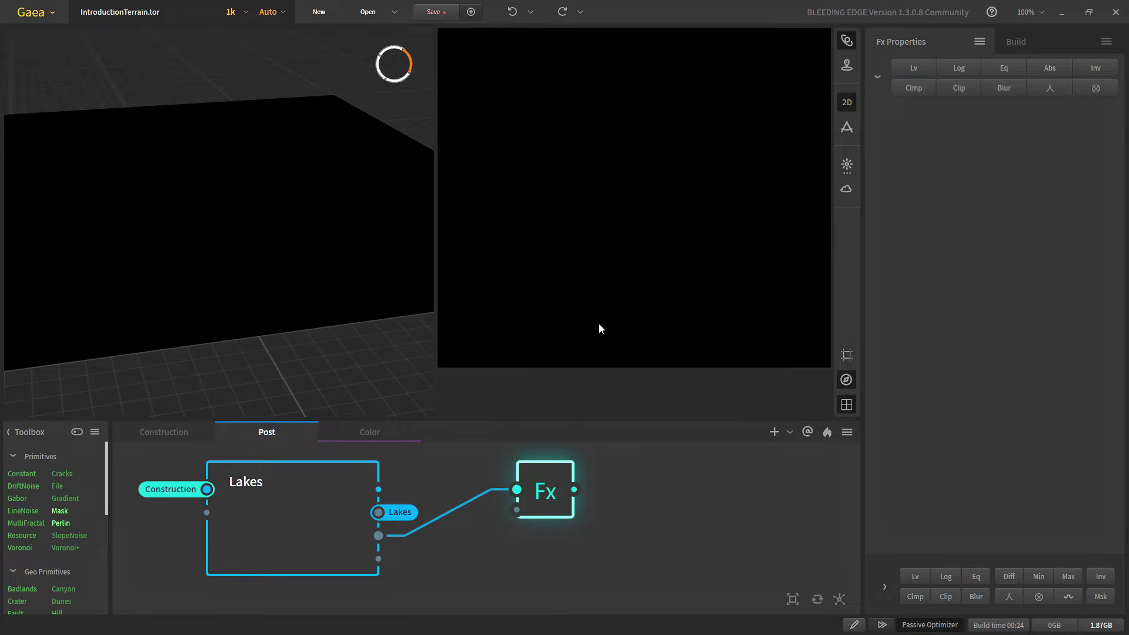
scroll(618, 300, "down", 2)
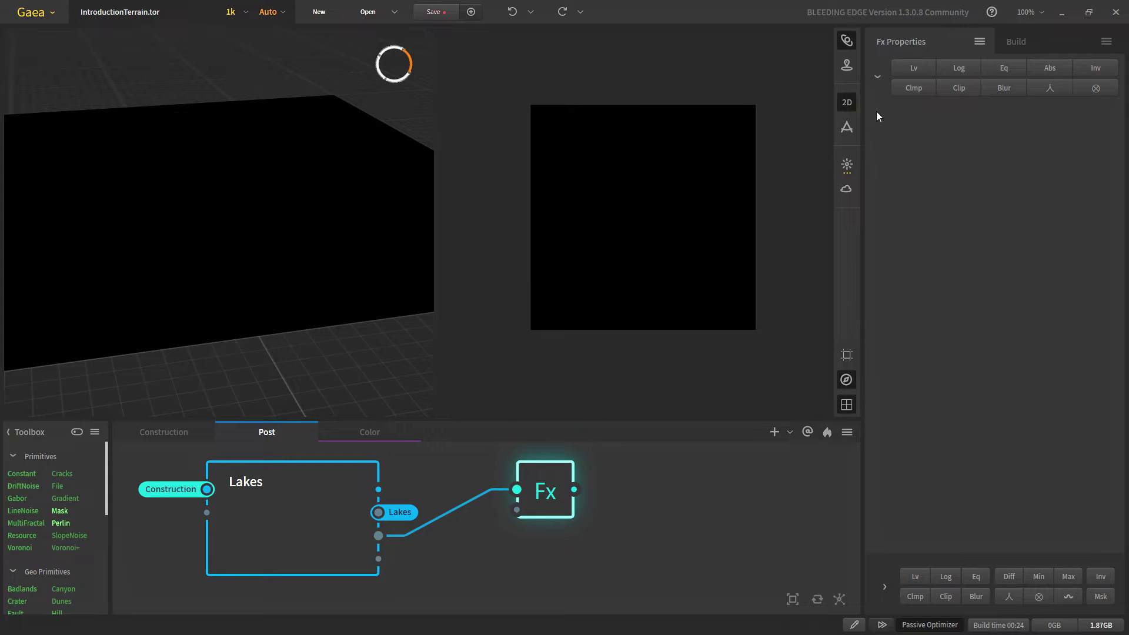
left_click(906, 68)
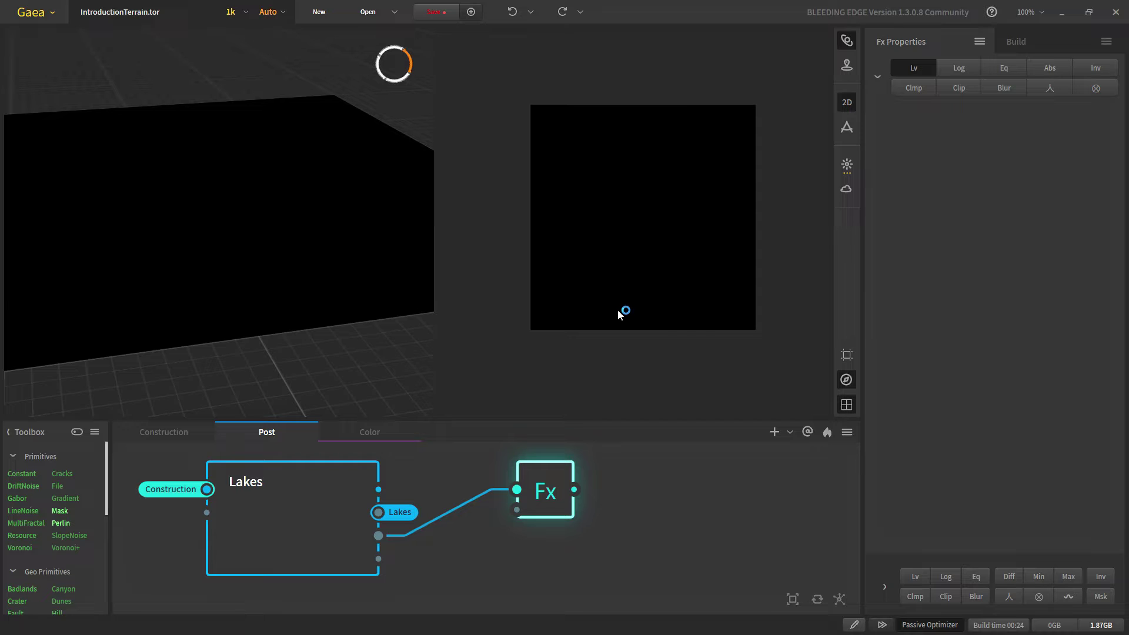
- Examine the autoleveled lake depth mask in the 2D view and on the 3D preview
scroll(735, 290, "up", 2)
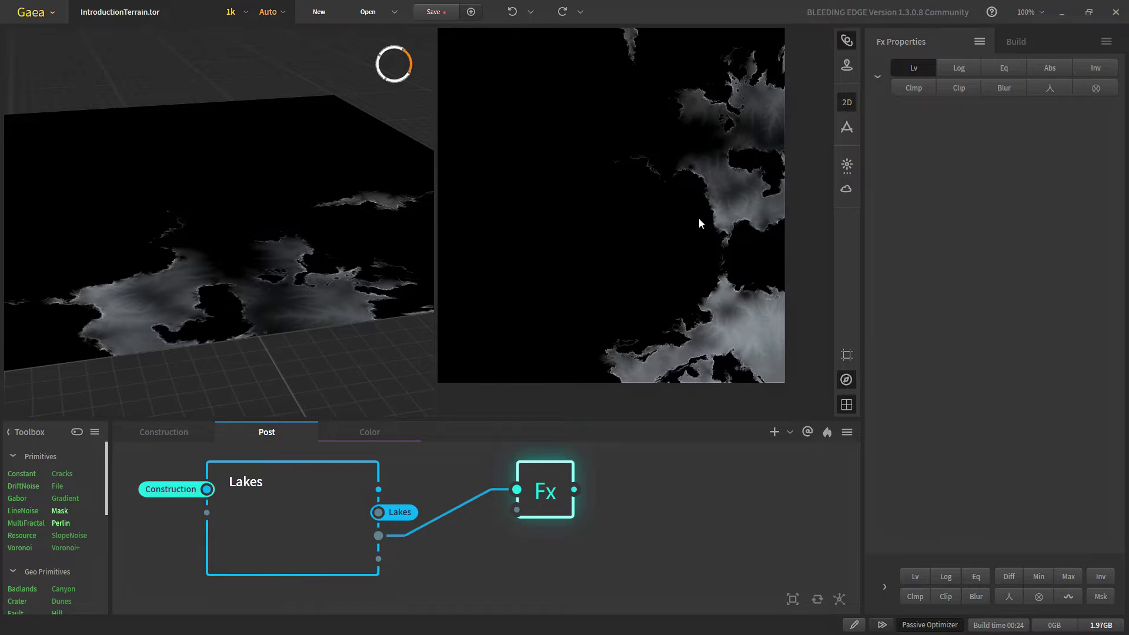
scroll(699, 218, "up", 2)
left_click_drag(658, 309, 552, 241)
scroll(648, 320, "down", 3)
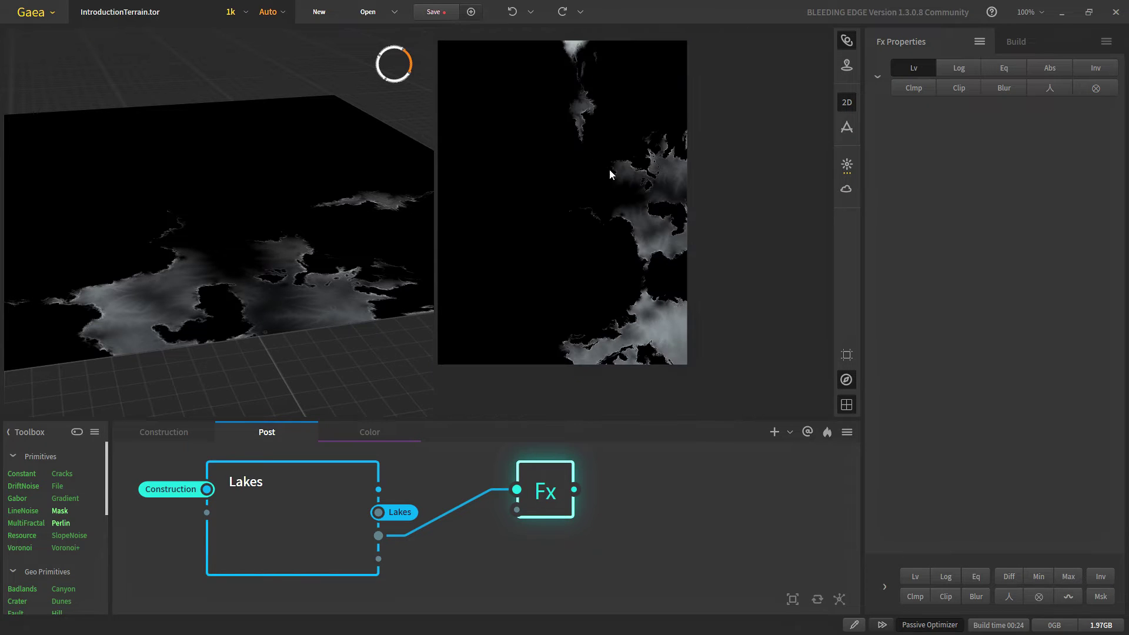
left_click(849, 104)
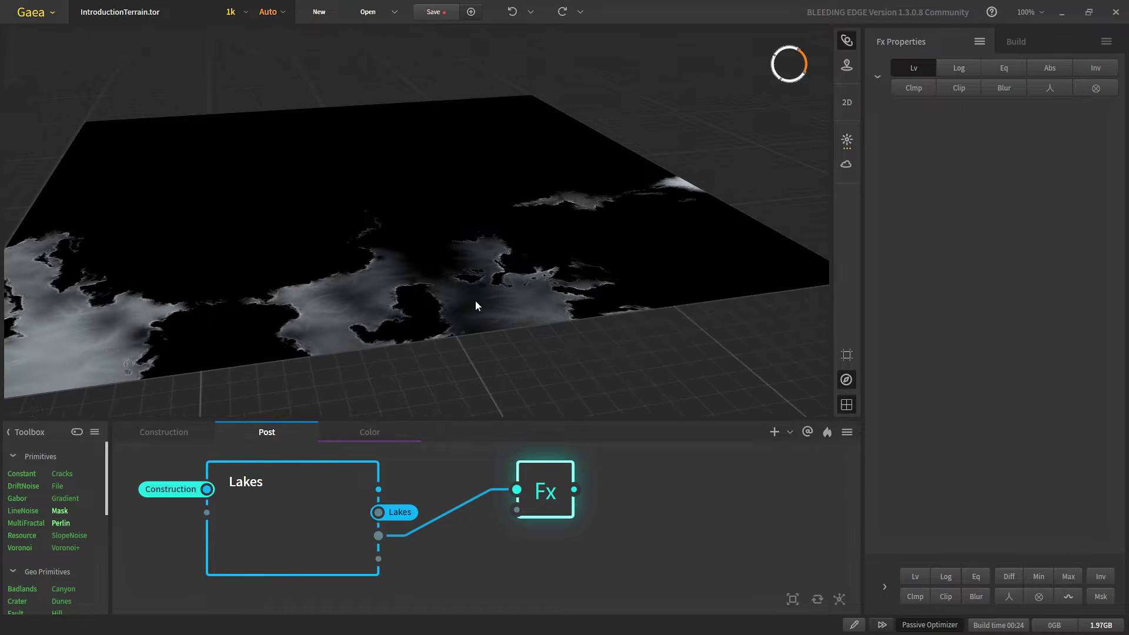
left_click_drag(326, 355, 266, 355)
scroll(267, 355, "down", 3)
scroll(267, 355, "up", 3)
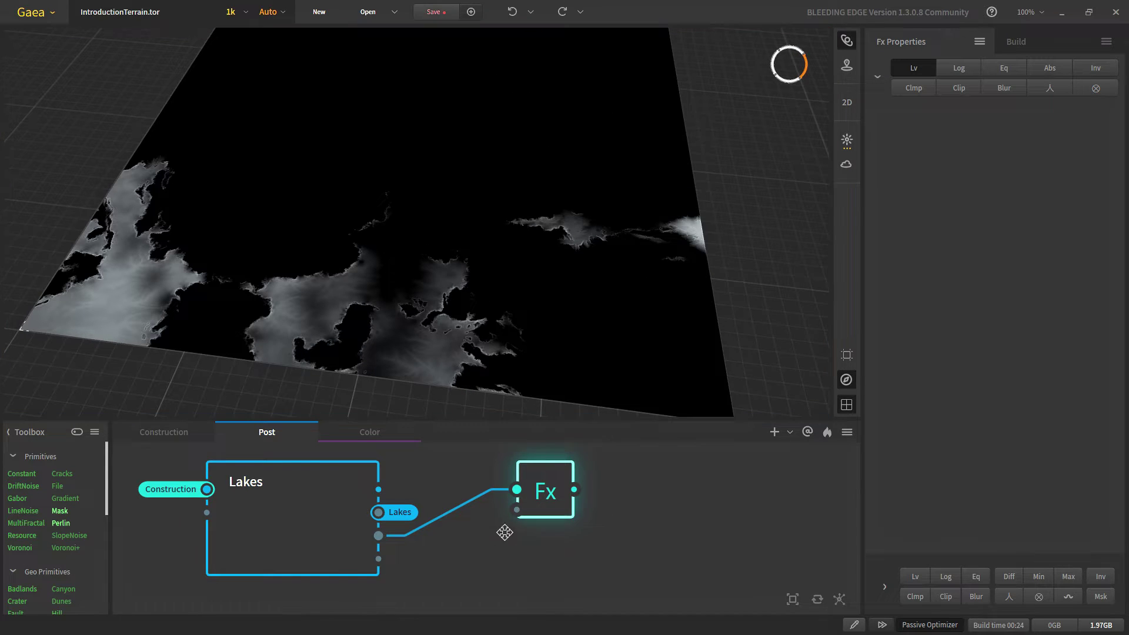
- Delete the Fx node connected to the Lakes node
left_click_drag(504, 531, 492, 517)
left_click_drag(541, 471, 523, 512)
key("Delete")
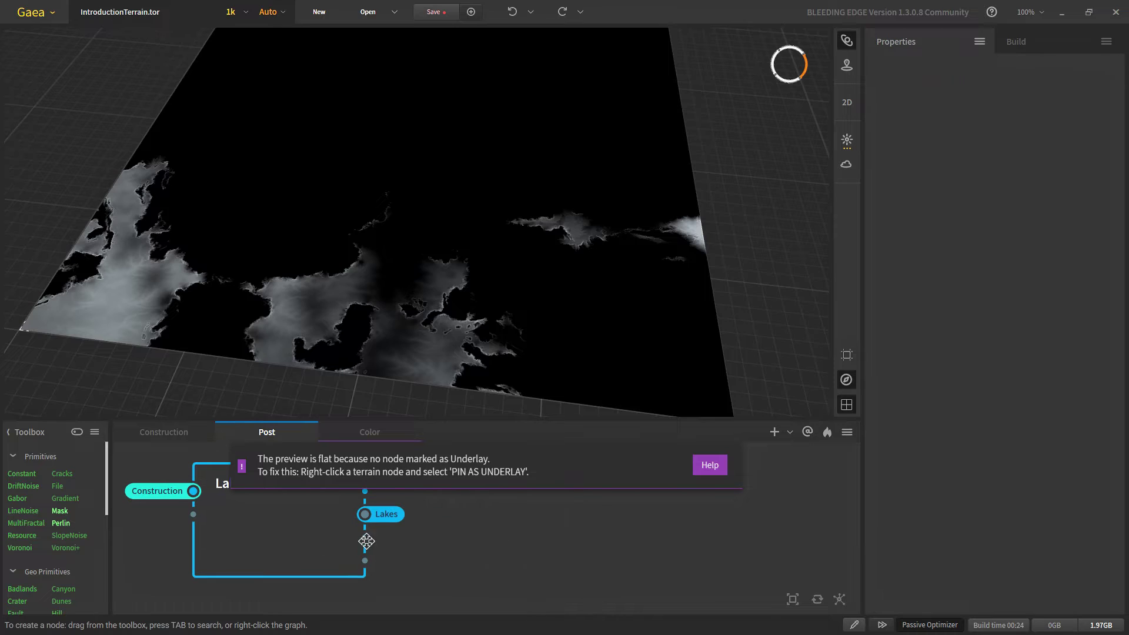
- Make a portal from the Depth output of the Lakes node
left_click(365, 538)
left_click_drag(365, 538, 500, 557)
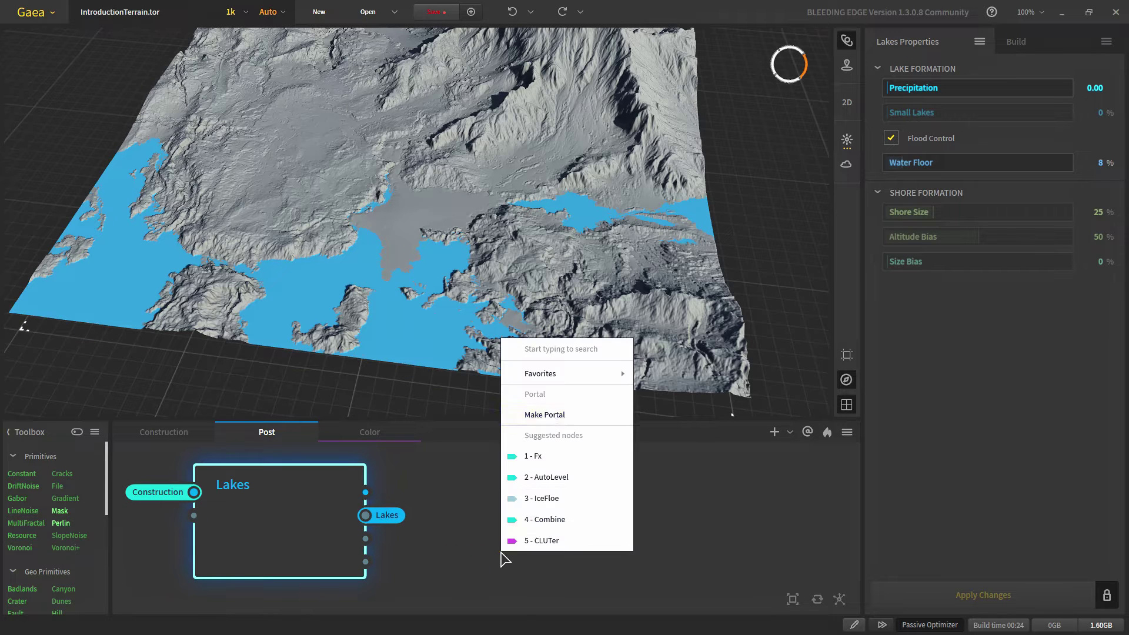
left_click(547, 408)
- Make a portal from the Snow output of the Snowfall node
scroll(288, 564, "down", 3)
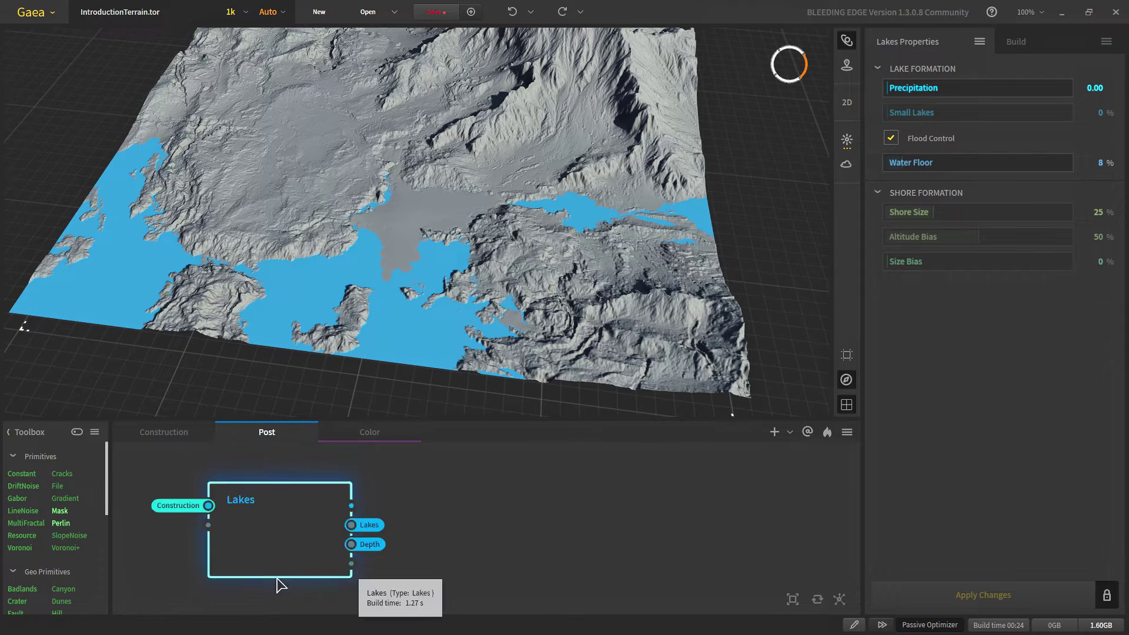
middle_click_drag(290, 597, 312, 494)
scroll(299, 529, "up", 4)
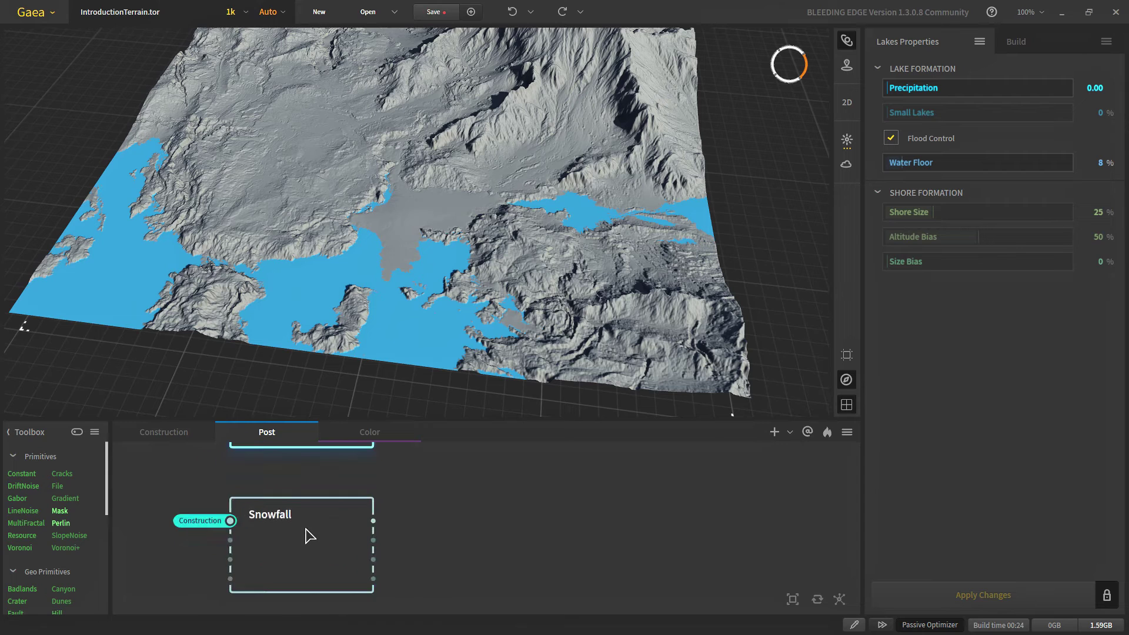
left_click(304, 535)
left_click_drag(385, 542, 555, 558)
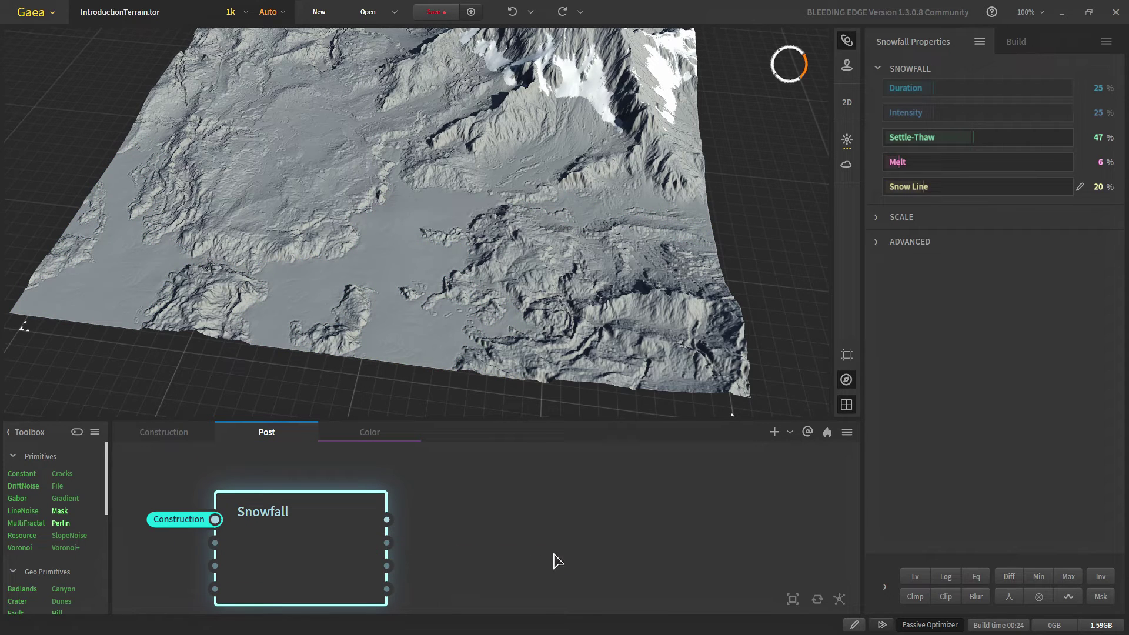
left_click(576, 415)
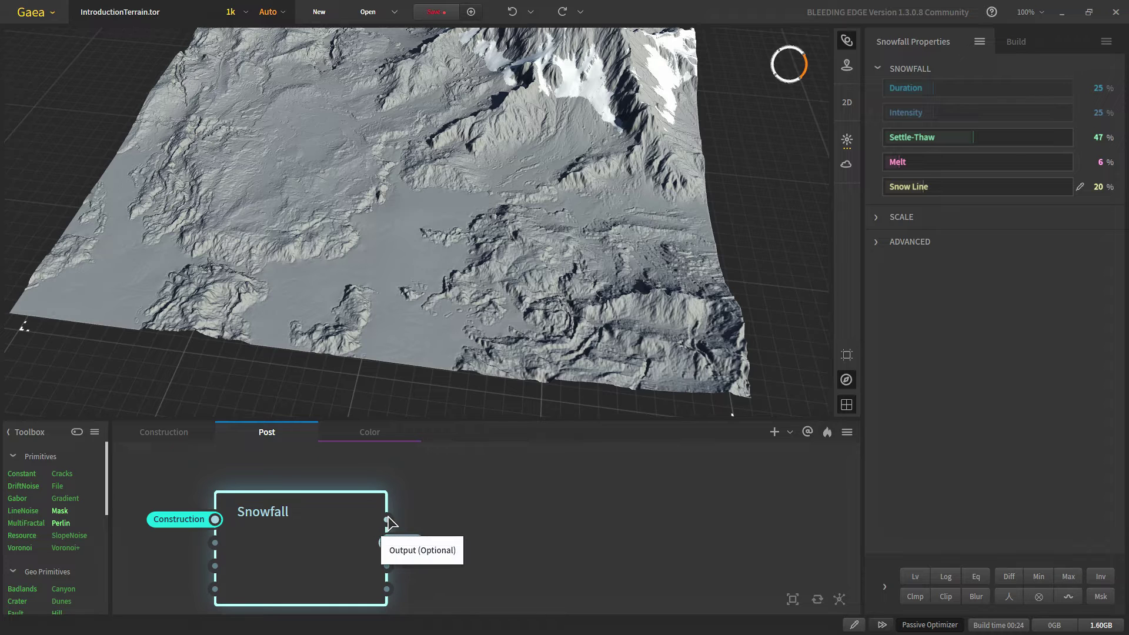
- Add an Fx node fed by the Snowfall node's main output
middle_click_drag(525, 536, 421, 527)
right_click(610, 520)
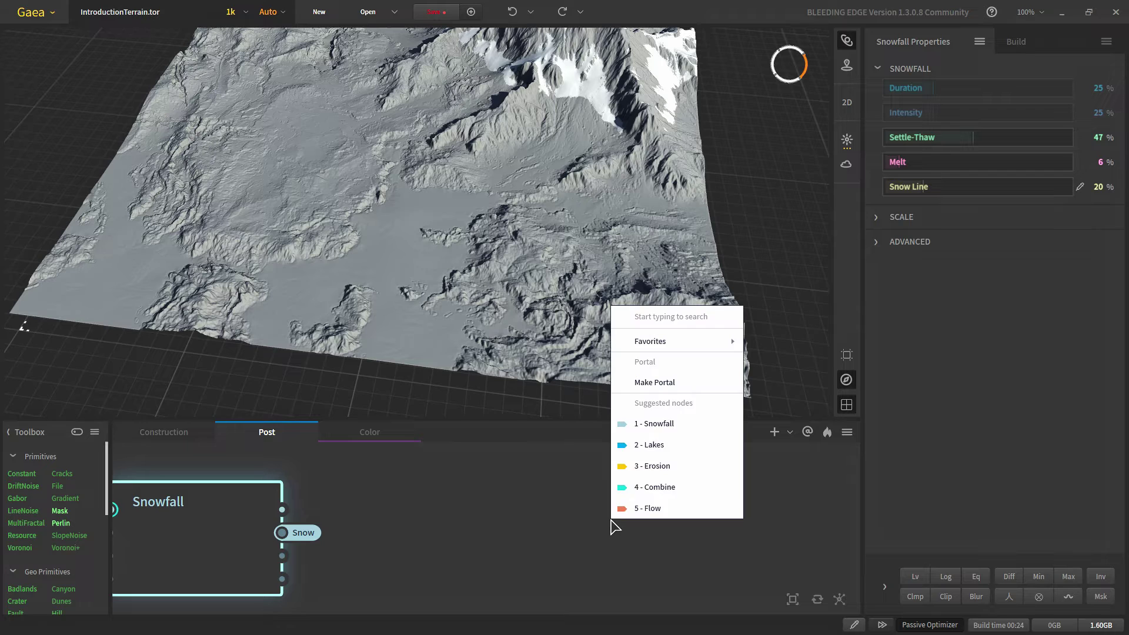
type("fx")
left_click(634, 566)
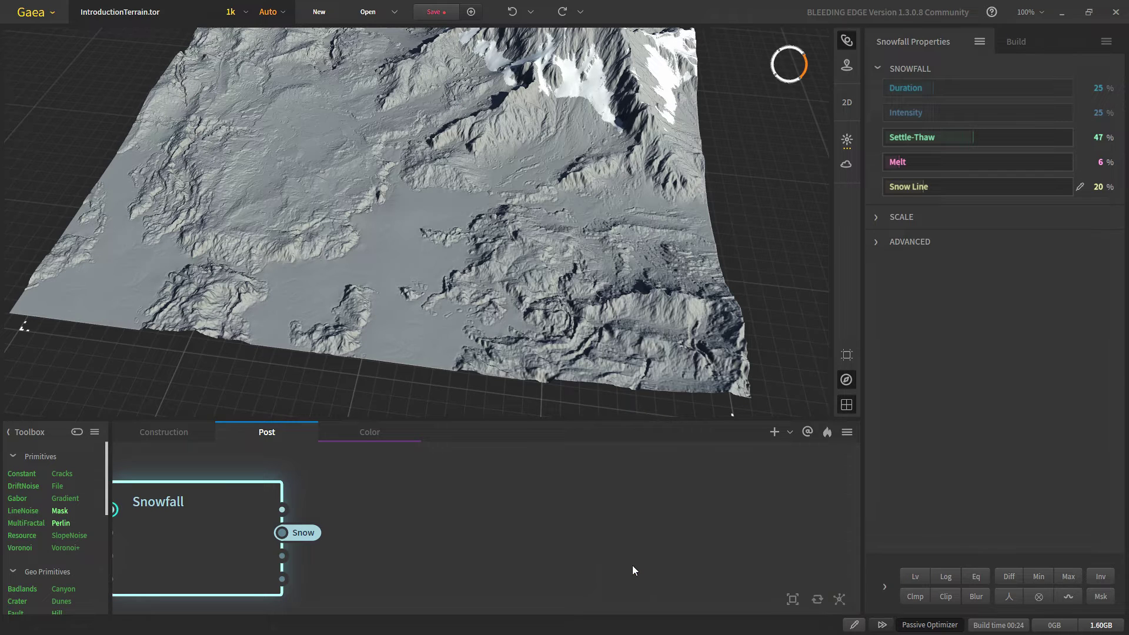
left_click_drag(633, 554, 520, 518)
- Place the Lakes node beyond the Fx node, shift Fx below the line, and feed the Lakes input from Snowfall's main output
scroll(292, 486, "down", 4)
middle_click_drag(294, 479, 298, 552)
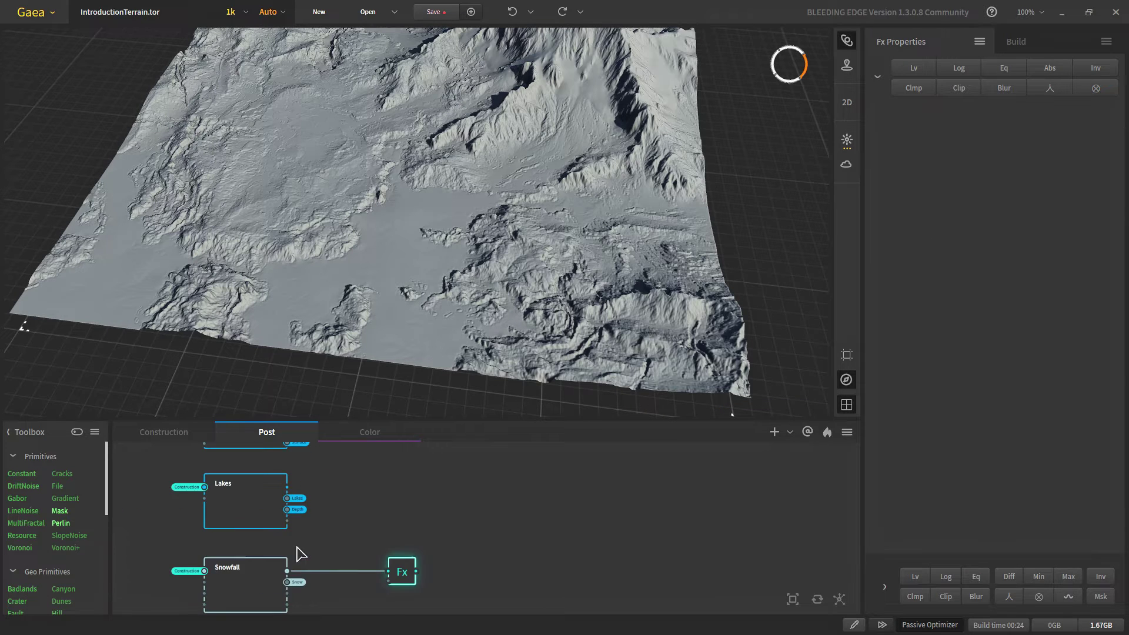
left_click_drag(256, 502, 503, 591)
scroll(449, 585, "up", 3)
middle_click_drag(416, 580, 465, 537)
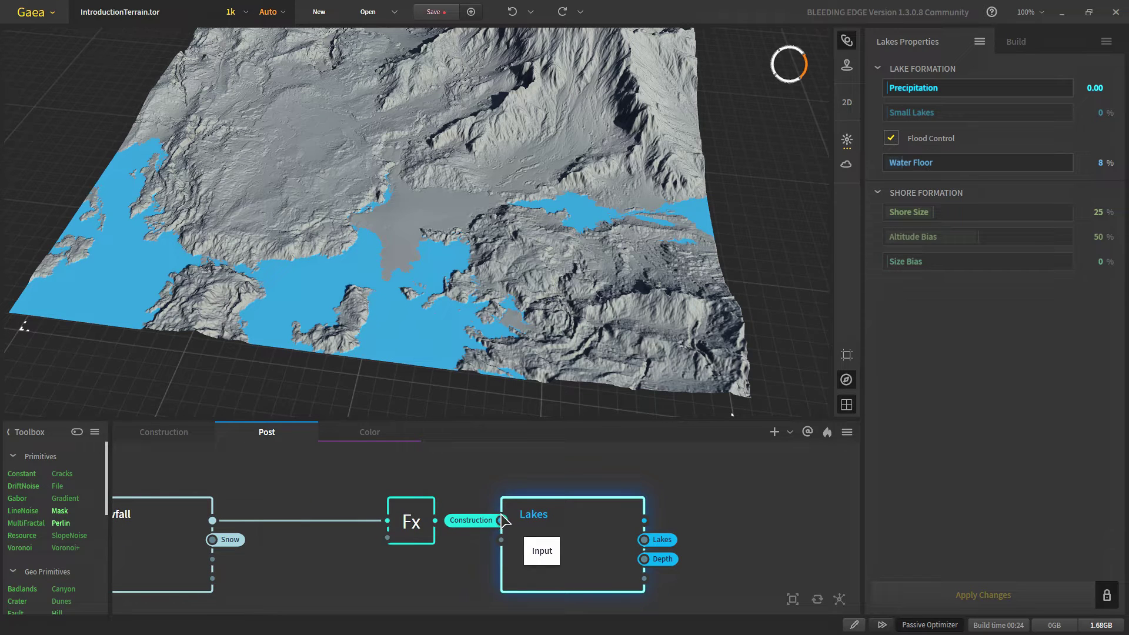
left_click_drag(408, 521, 404, 569)
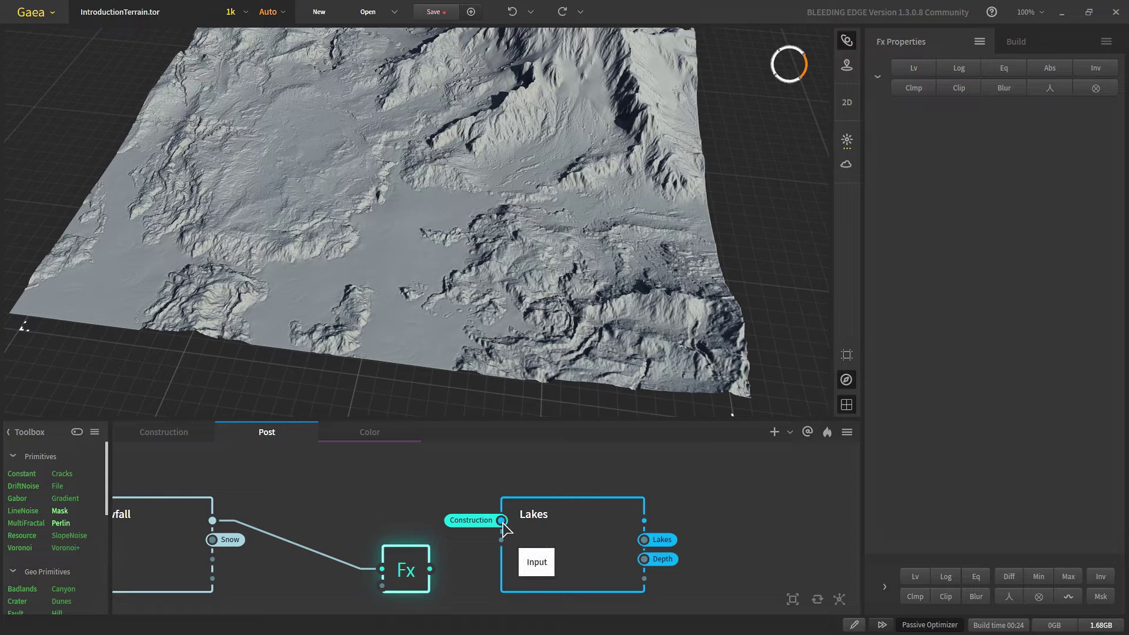
left_click_drag(212, 520, 500, 521)
- Examine the snow-covered mountain and the lake areas, comparing the previews of the Lakes and Snowfall nodes
middle_click_drag(521, 137, 499, 209)
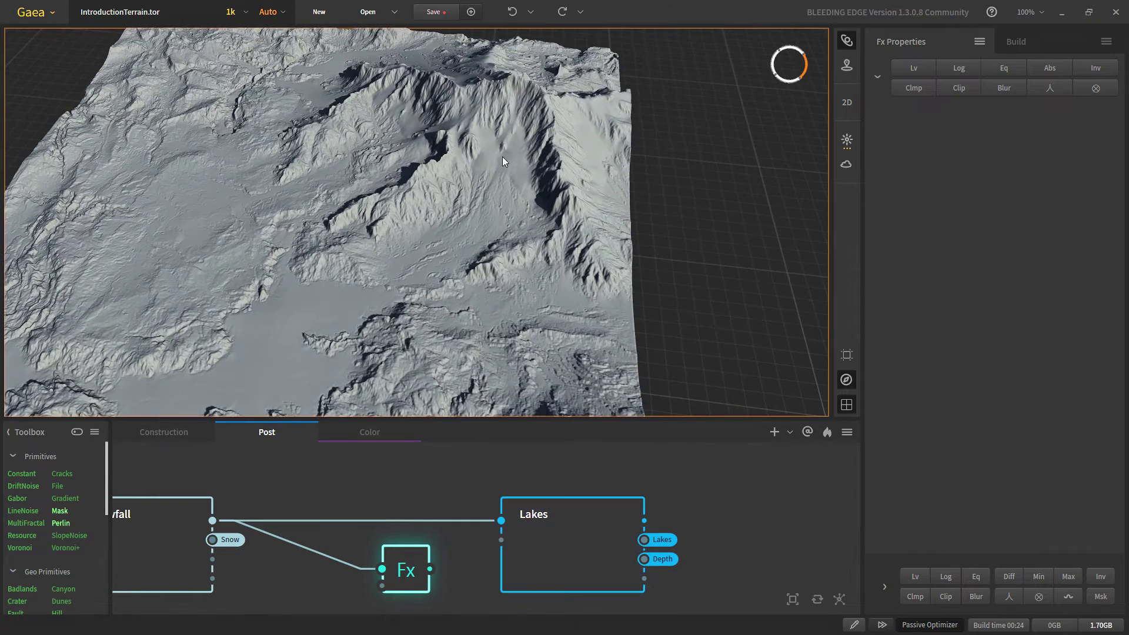
scroll(502, 156, "up", 5)
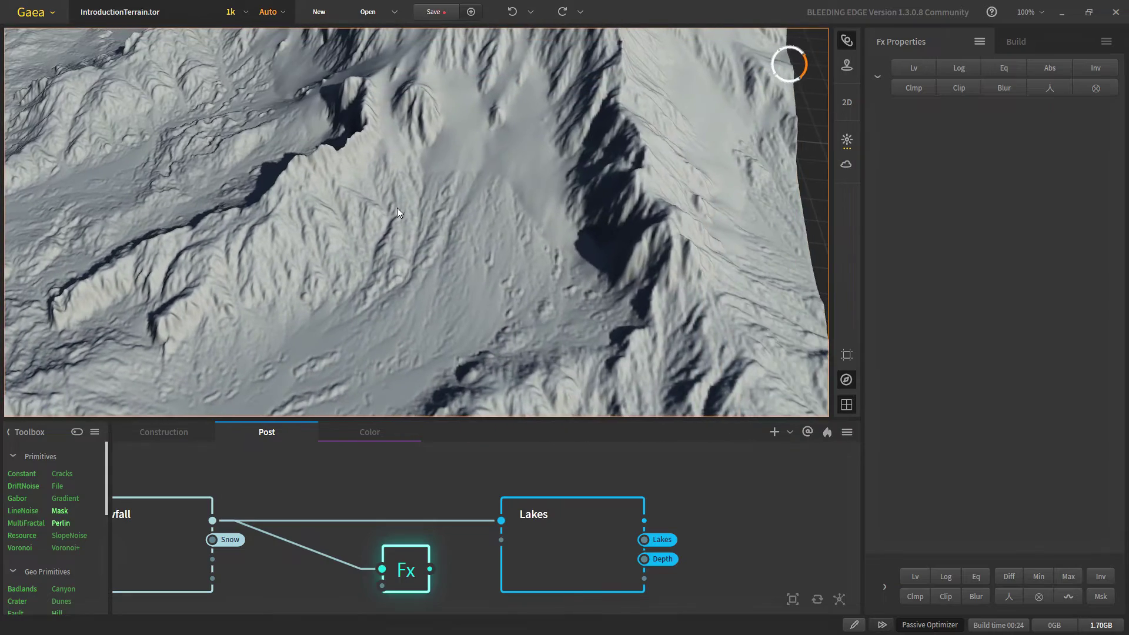
scroll(397, 207, "down", 6)
middle_click_drag(396, 207, 394, 153)
middle_click_drag(358, 332, 356, 246)
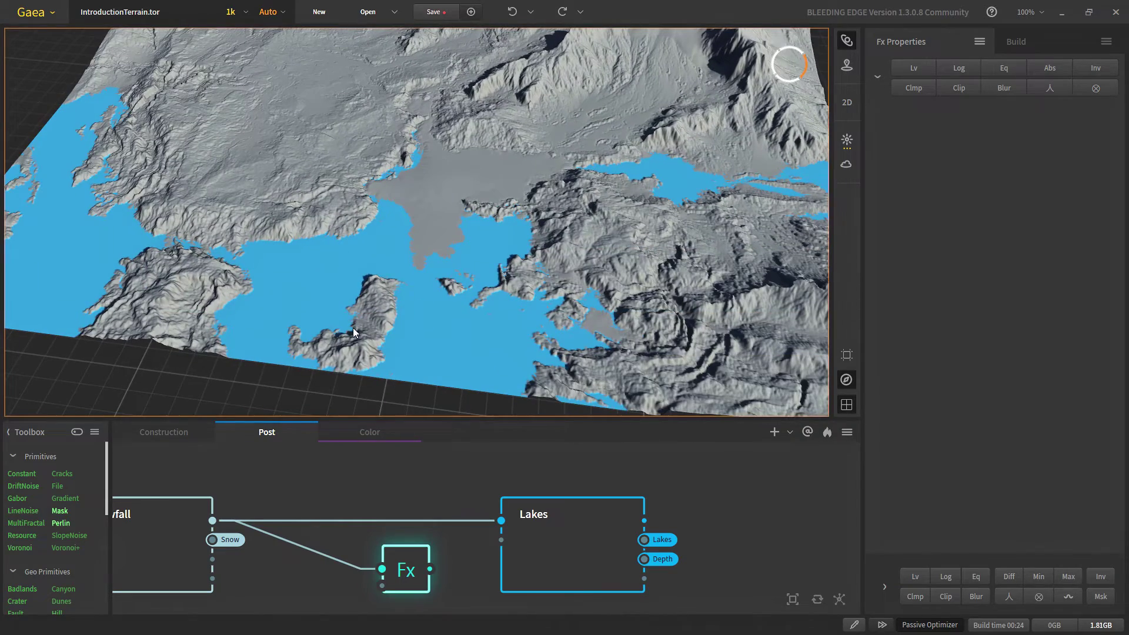
left_click(547, 525)
middle_click_drag(255, 539, 365, 521)
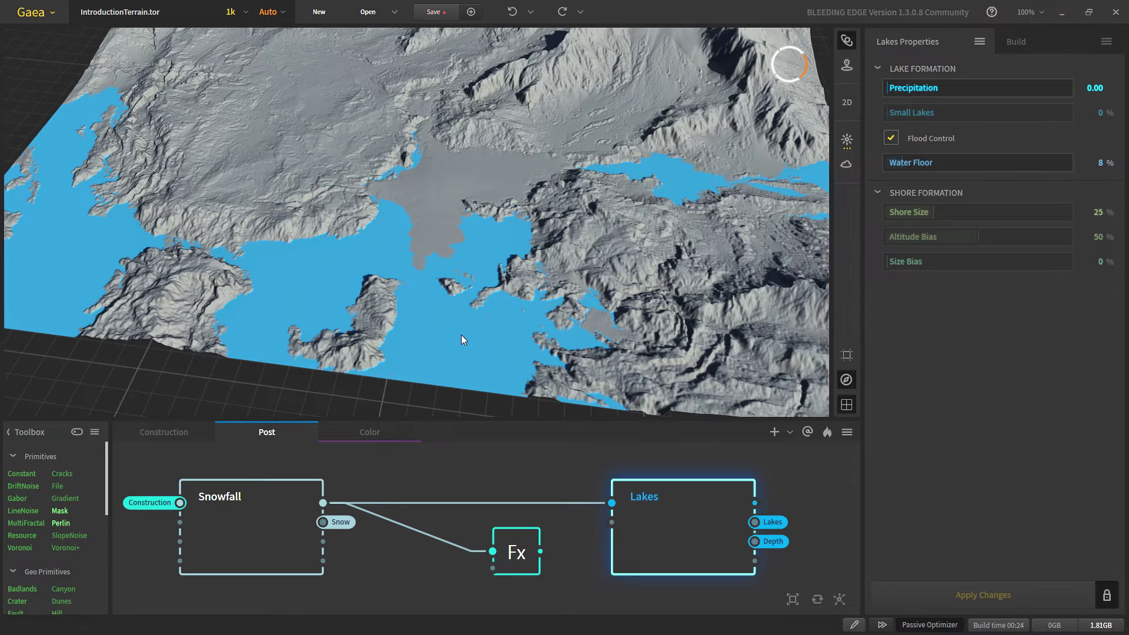
left_click(261, 532)
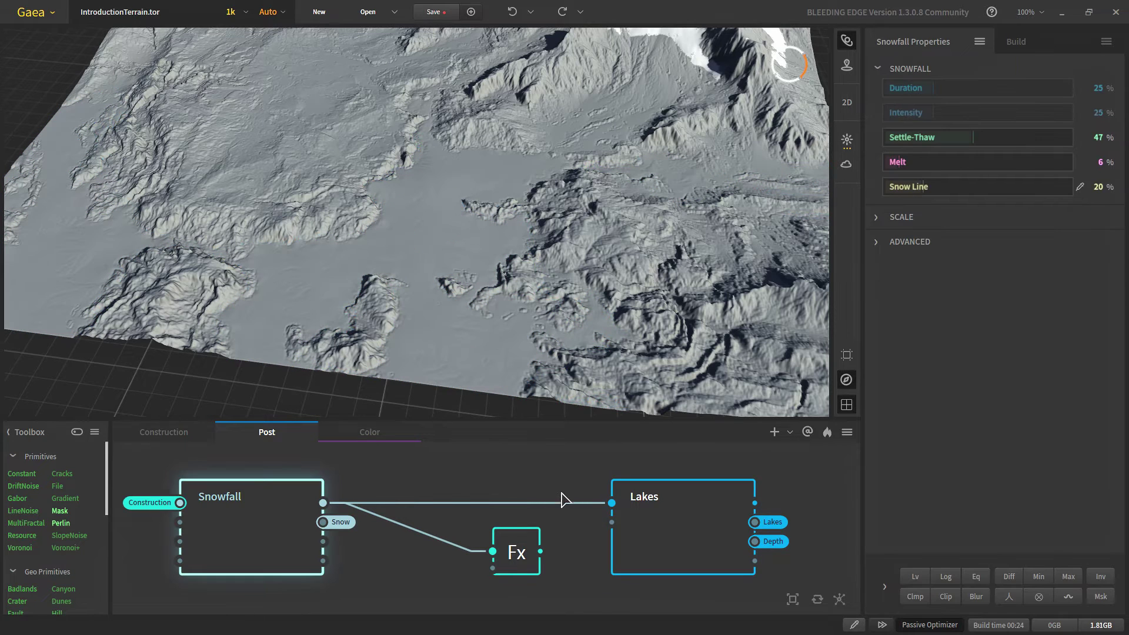
- Move the Rivers node between Snowfall and Lakes and wire the chain from Snowfall through Rivers into Lakes
left_click(656, 529)
middle_click_drag(667, 536, 562, 553)
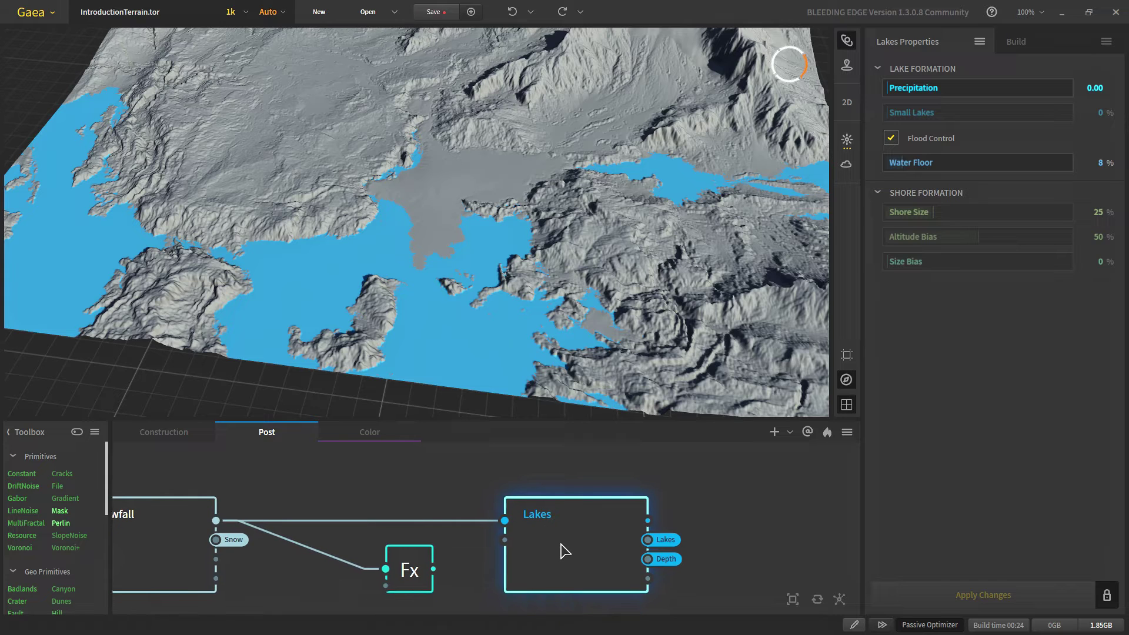
scroll(554, 533, "down", 8)
scroll(442, 470, "up", 1)
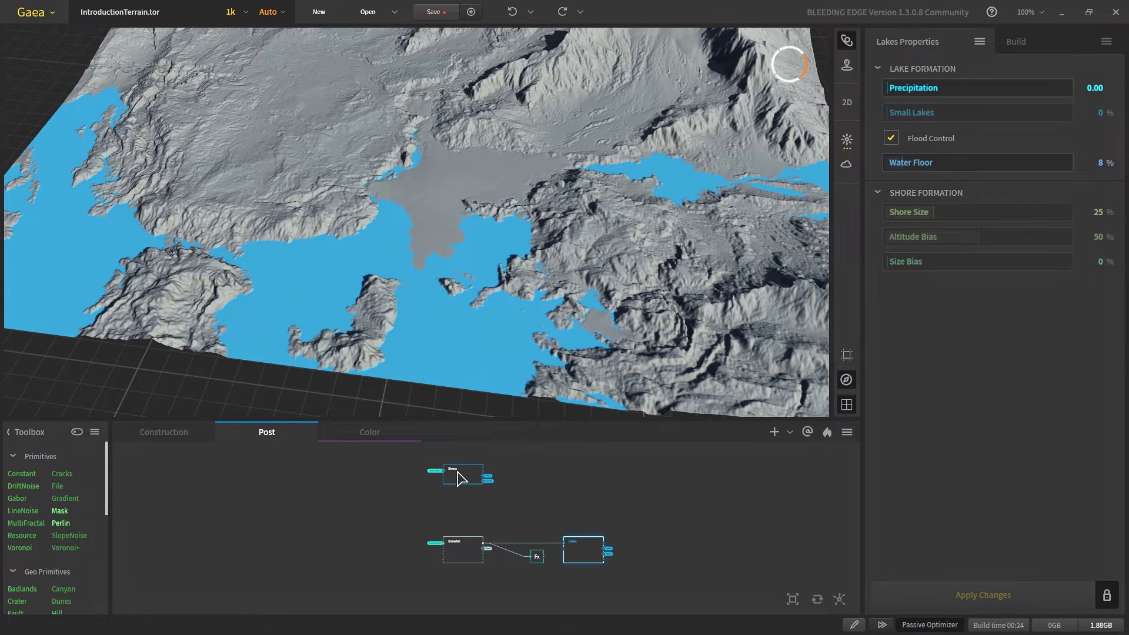
left_click_drag(459, 475, 645, 556)
middle_click_drag(547, 535, 521, 474)
left_click_drag(663, 528, 535, 561)
left_click_drag(466, 497, 710, 512)
left_click_drag(262, 481, 448, 489)
left_click_drag(519, 497, 607, 518)
left_click(684, 546)
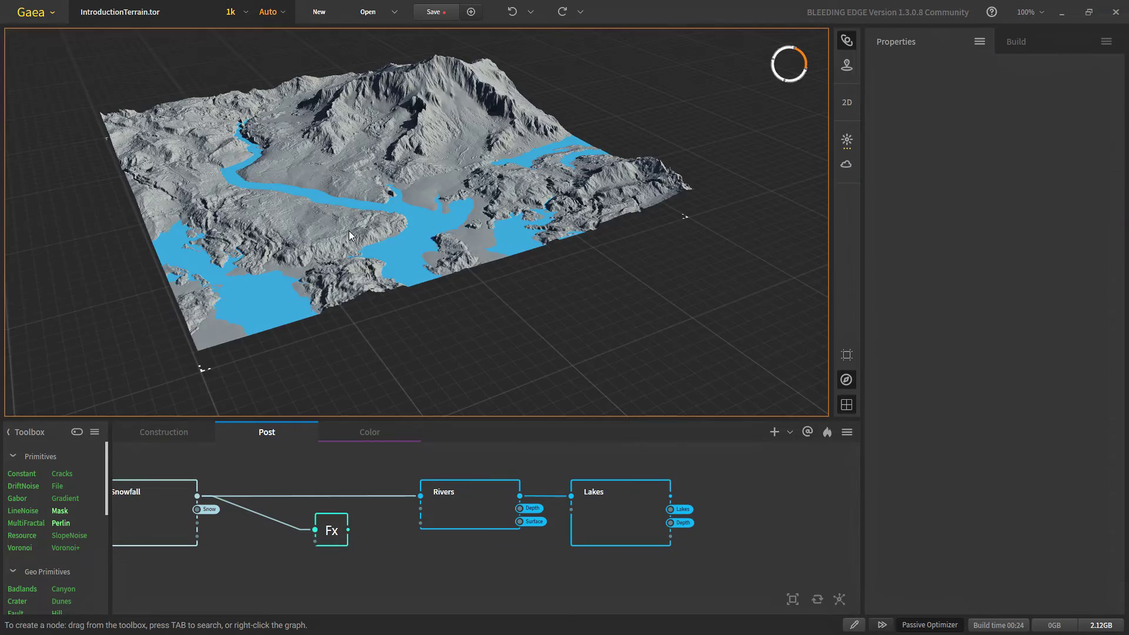
- Compare the terrain previews of the Rivers and Lakes nodes where the main river meets the lakes
scroll(382, 234, "up", 3)
scroll(383, 234, "down", 1)
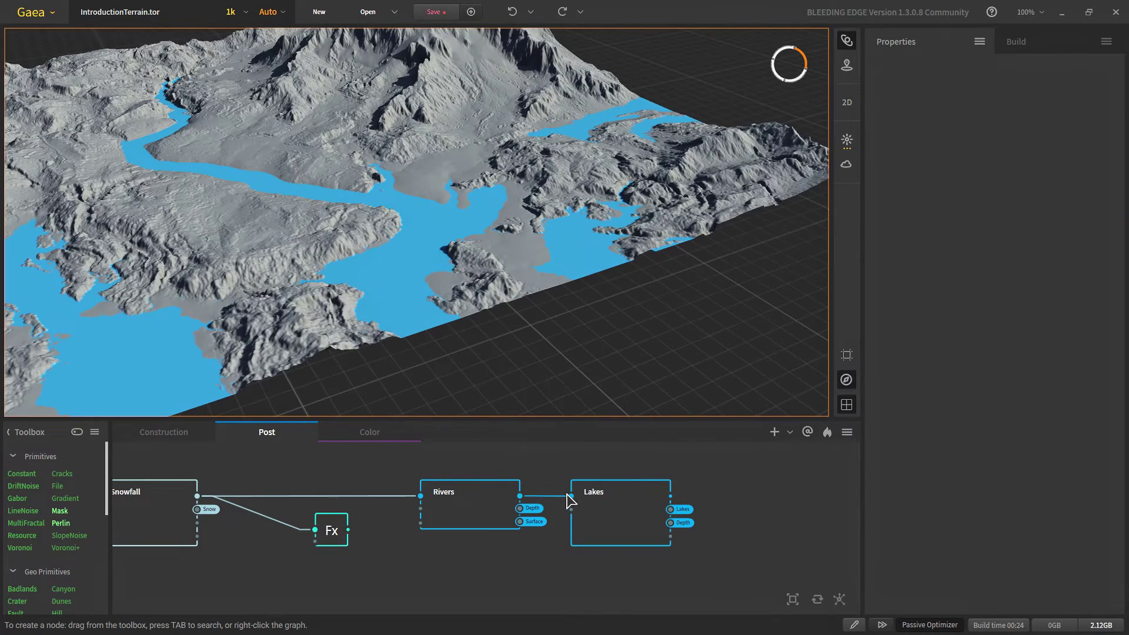
left_click(464, 507)
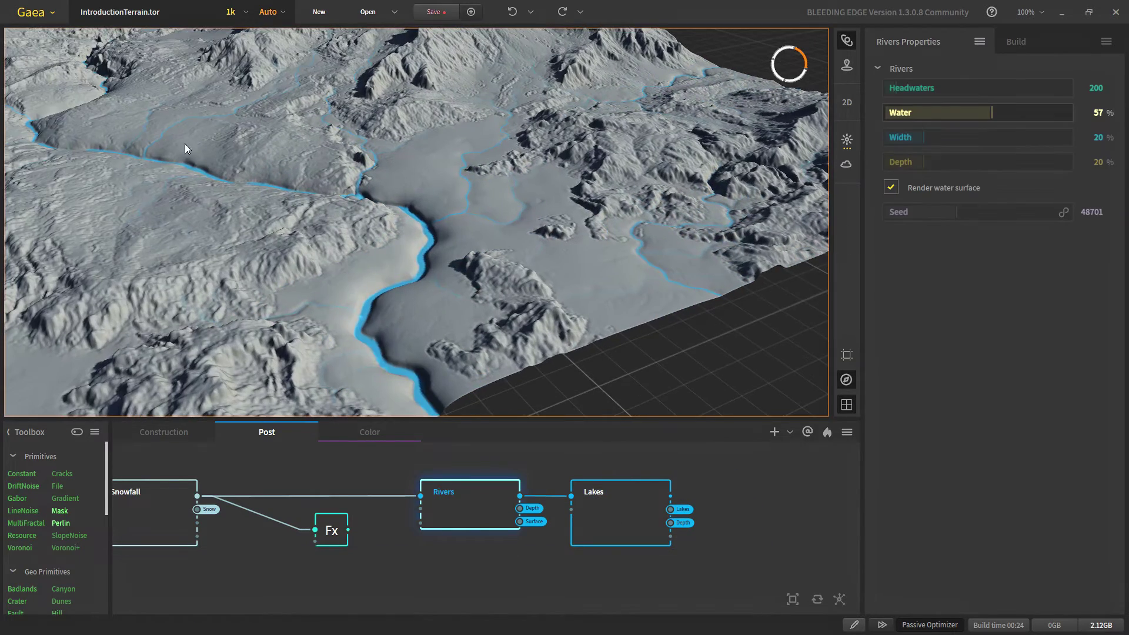
left_click_drag(442, 199, 316, 172)
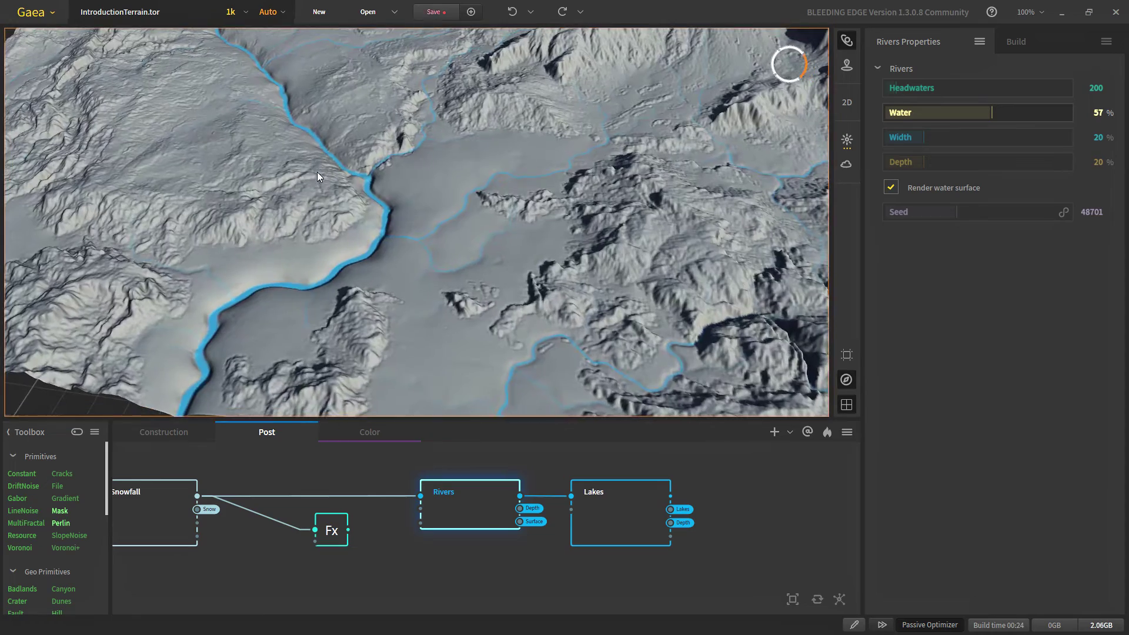
left_click(612, 521)
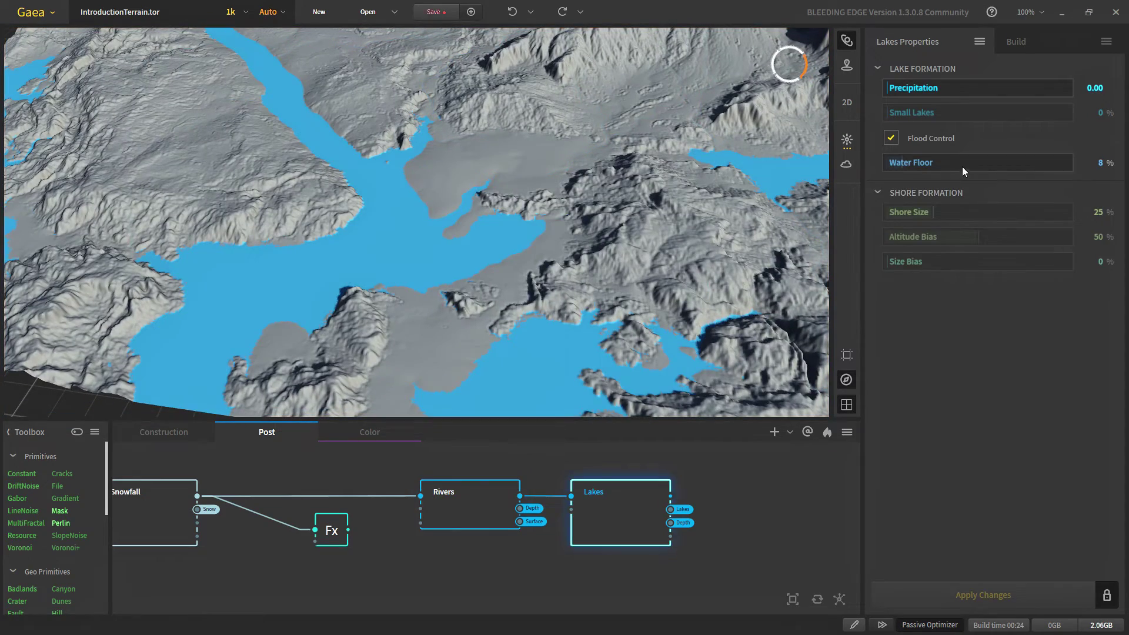
scroll(367, 196, "down", 4)
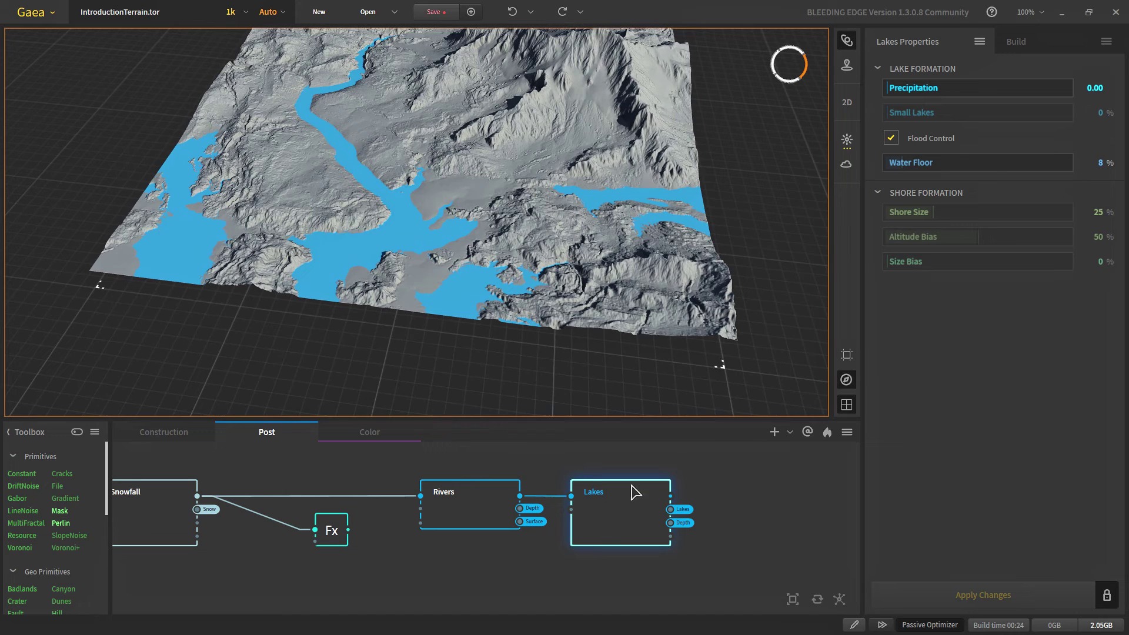
- Examine the lake shores and river course from several angles, switching between the Lakes and Rivers node previews
middle_click_drag(585, 511, 388, 509)
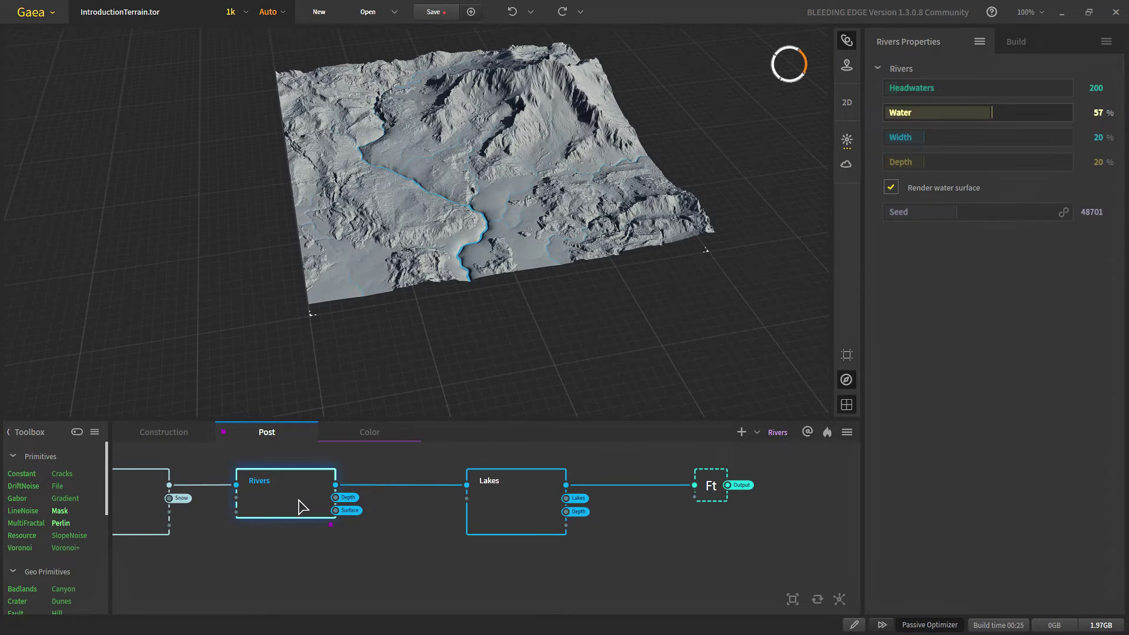
left_click(520, 508)
scroll(482, 280, "up", 3)
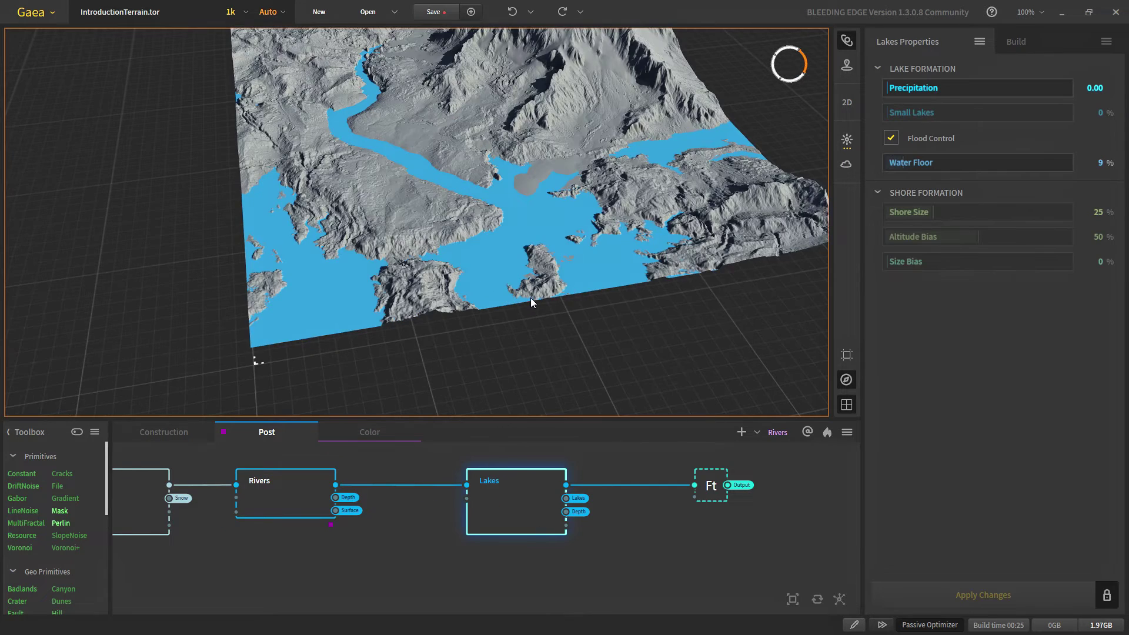
left_click_drag(530, 298, 504, 326)
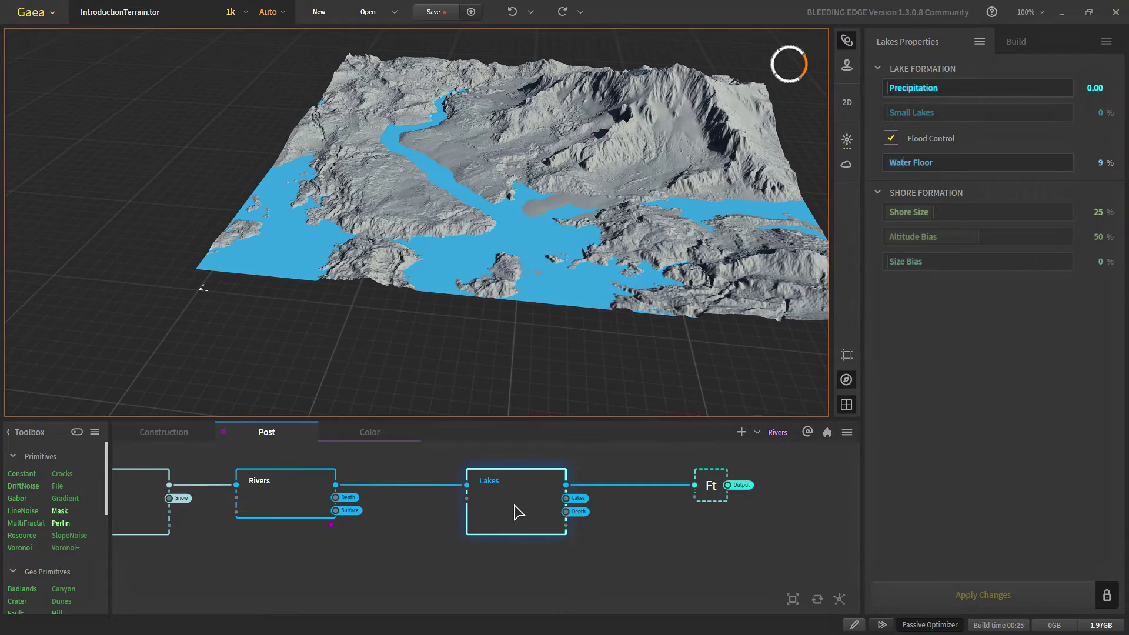
scroll(517, 266, "down", 2)
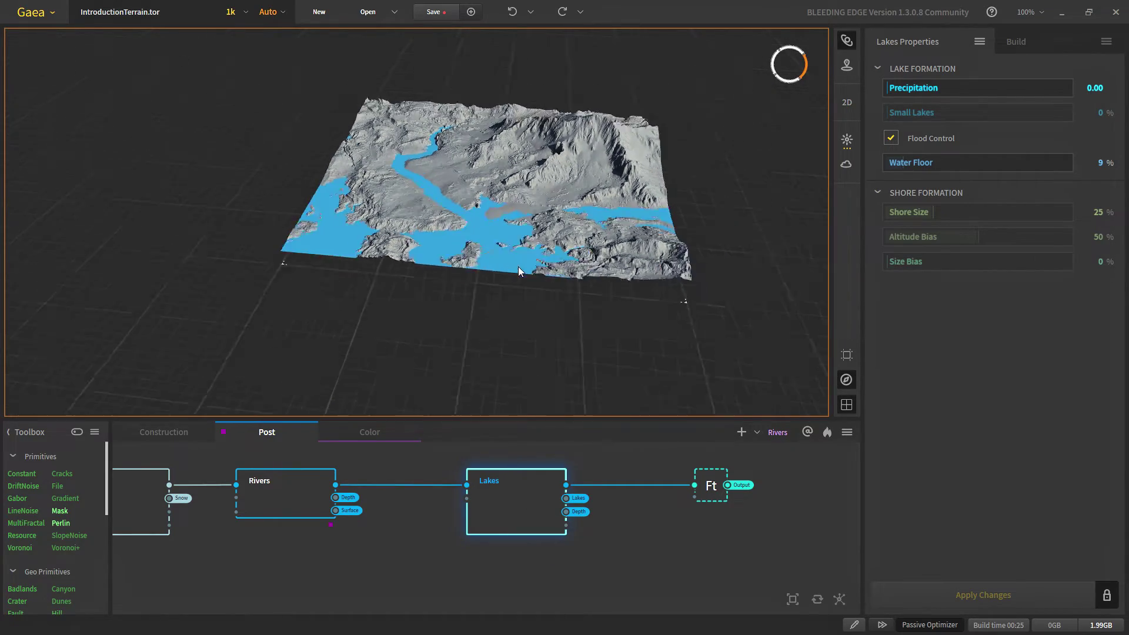
scroll(499, 301, "up", 5)
left_click_drag(476, 295, 398, 278)
scroll(417, 306, "down", 3)
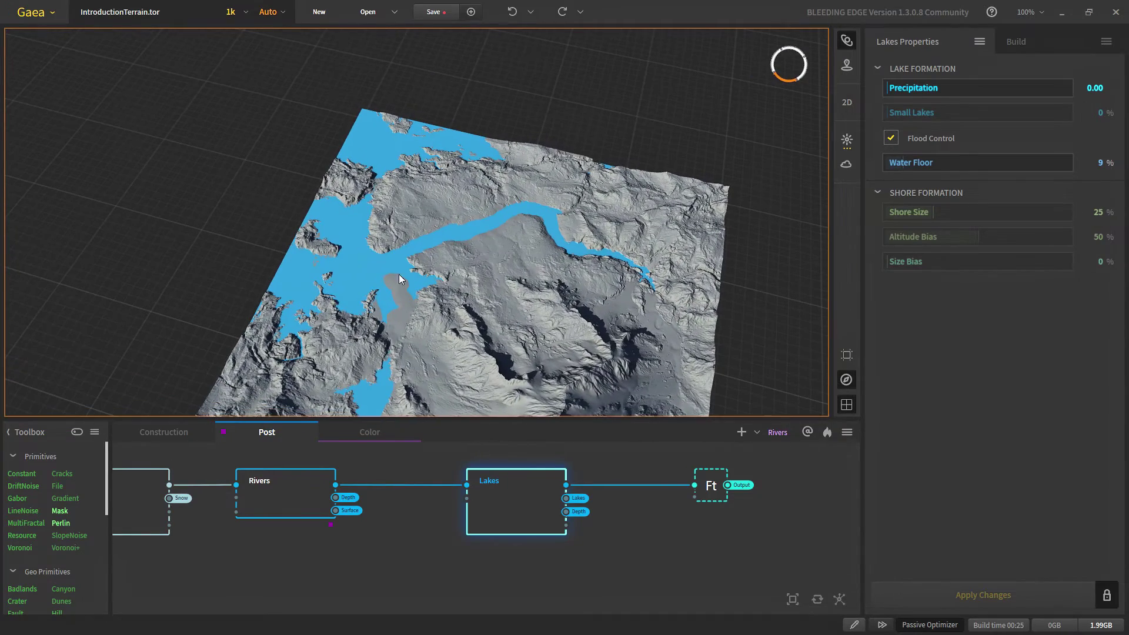
left_click_drag(625, 301, 474, 299)
scroll(523, 268, "up", 5)
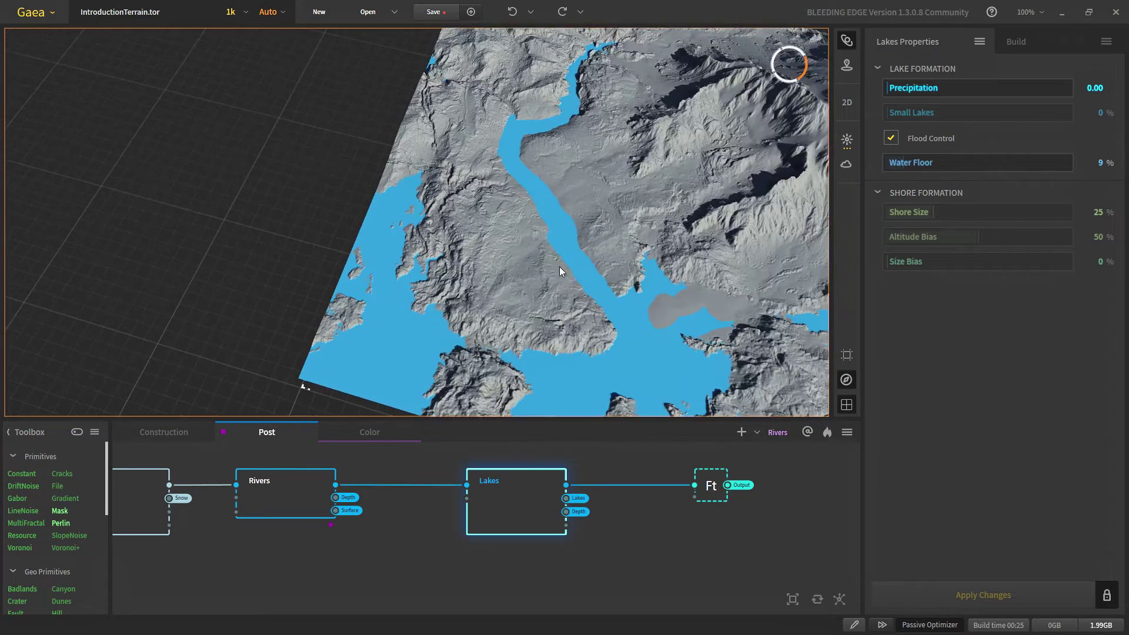
left_click(290, 508)
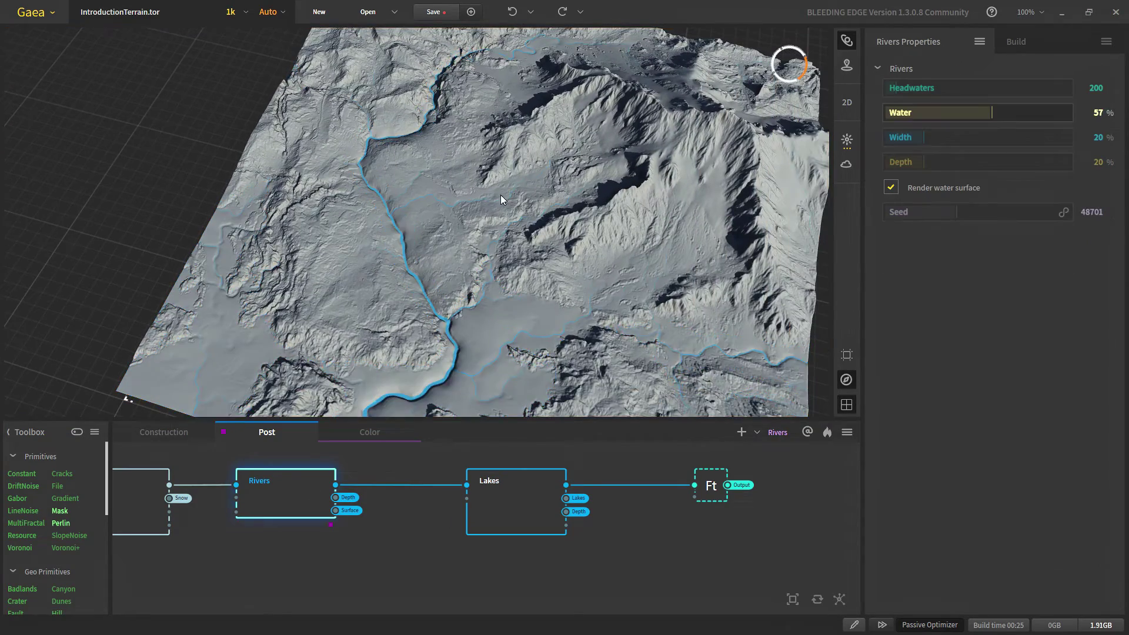
scroll(459, 257, "up", 3)
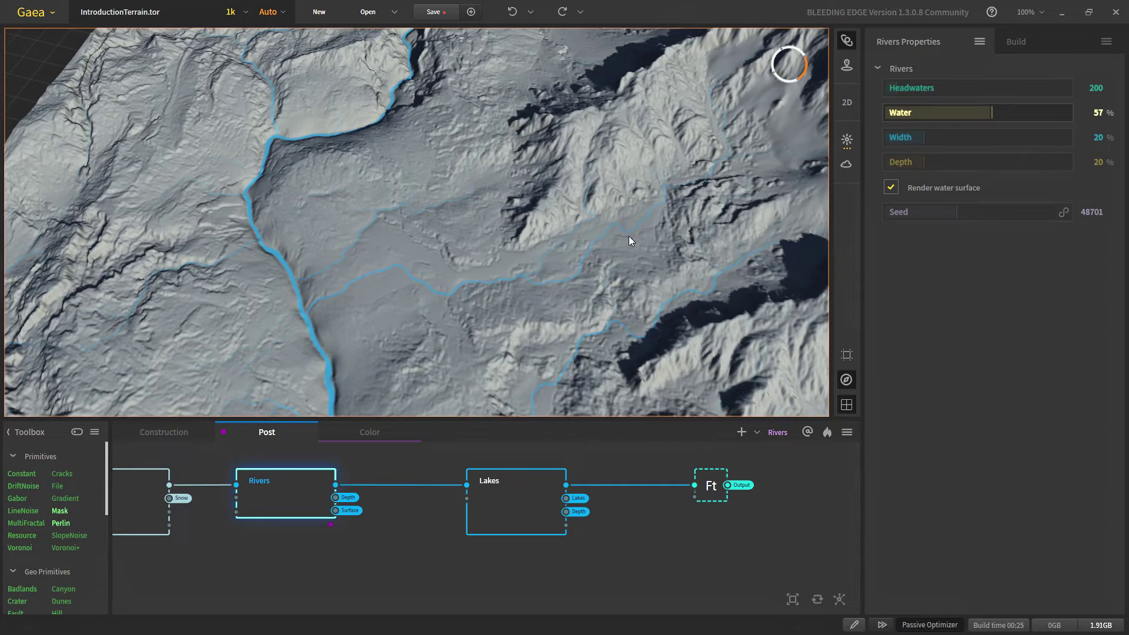
scroll(569, 254, "down", 5)
mouse_move(495, 316)
middle_mouse_down()
mouse_move(495, 209)
mouse_move(512, 319)
mouse_move(489, 304)
middle_mouse_up()
scroll(489, 304, "down", 3)
left_click(475, 481)
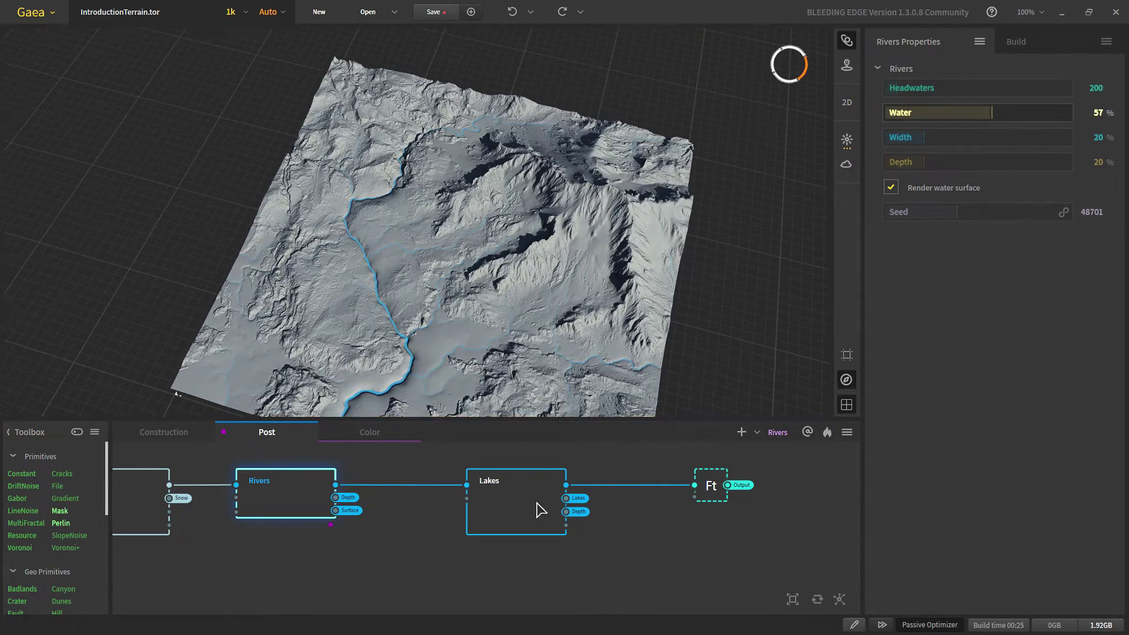
- Select the FinalTerrain node after Lakes and set it as the preview underlay
left_click(713, 494)
scroll(650, 514, "up", 3)
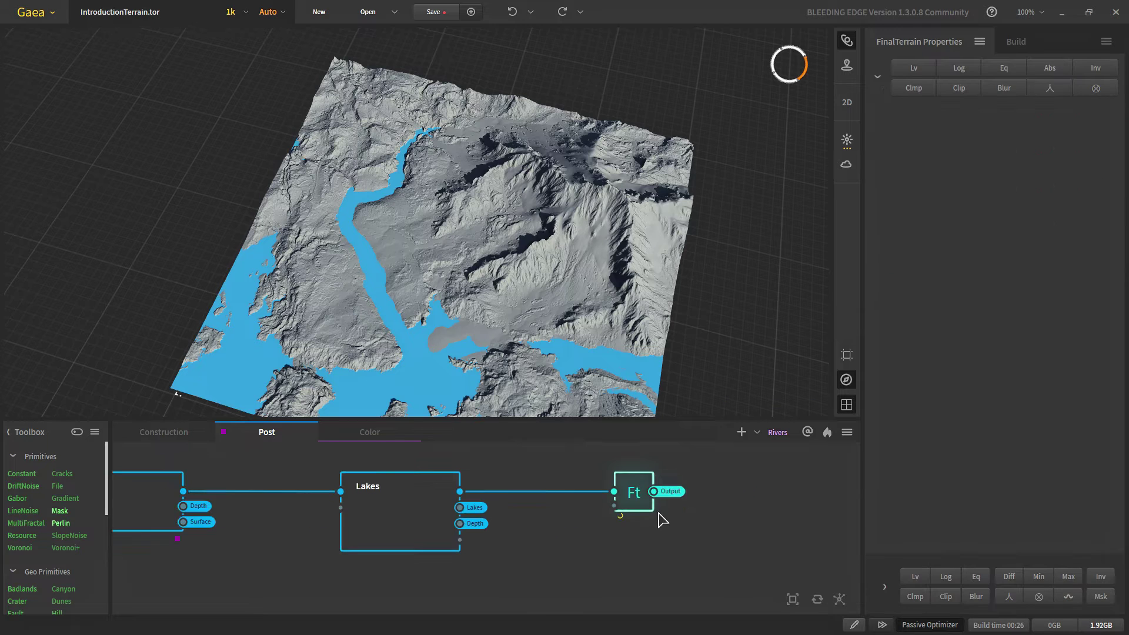
scroll(640, 503, "up", 1)
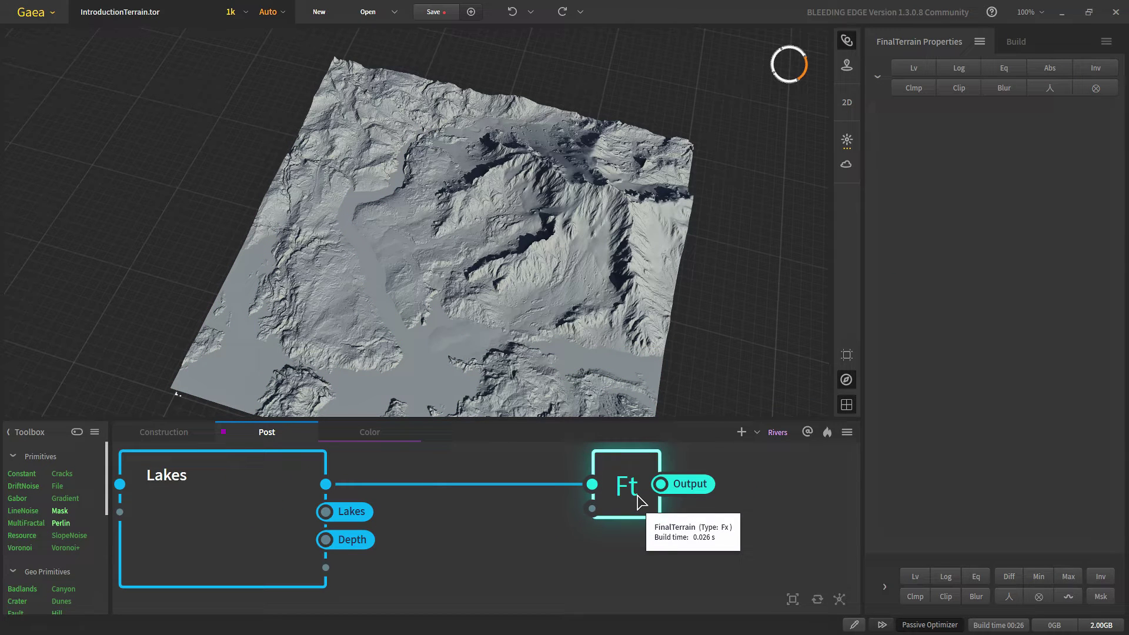
scroll(639, 534, "down", 4)
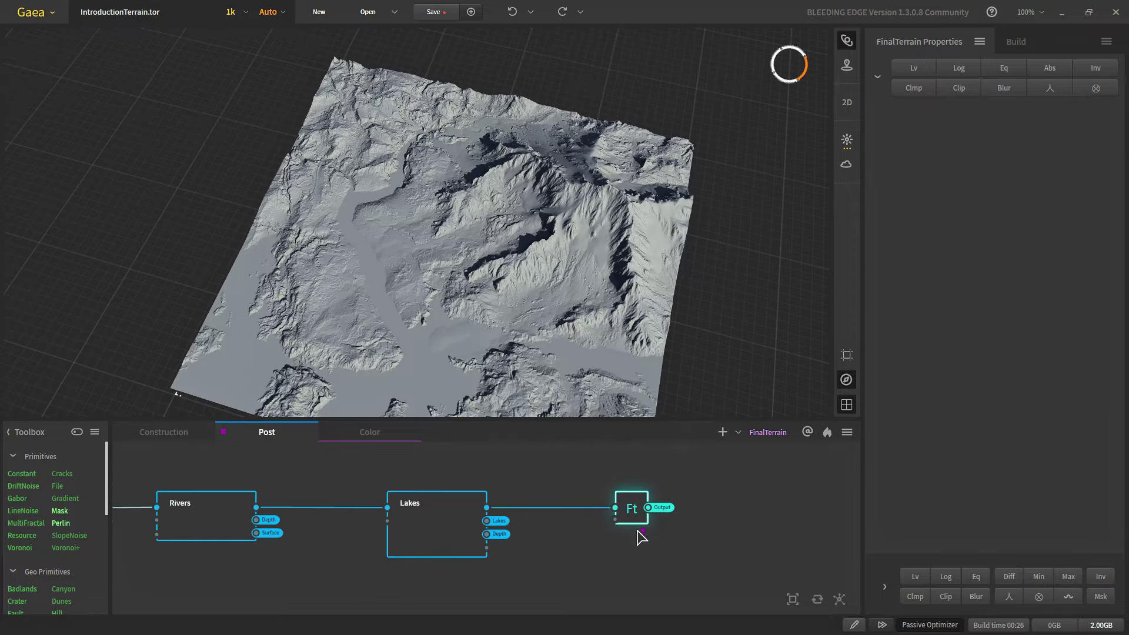
scroll(329, 544, "down", 3)
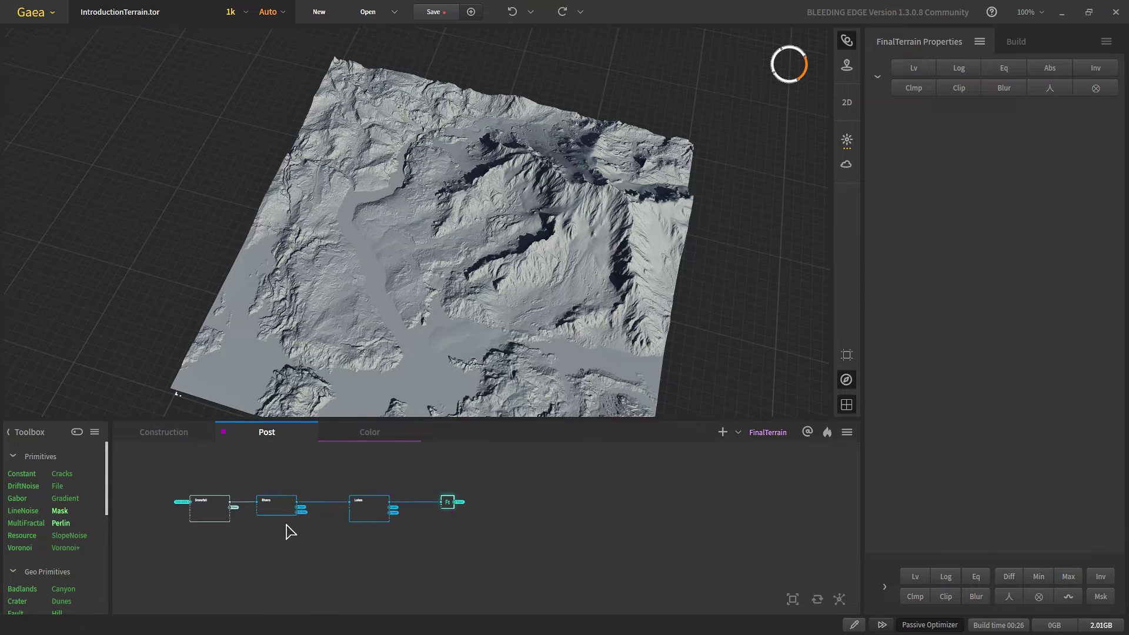
- Switch to the Color graph, save the project and add an Fx node
left_click(370, 434)
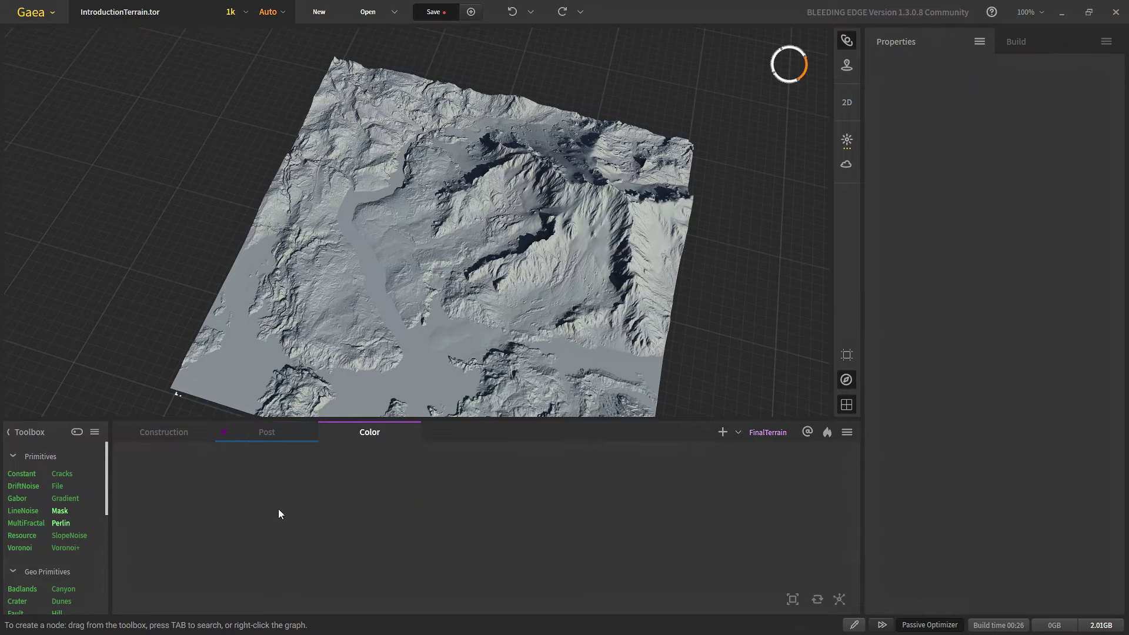
key("ctrl+s")
key("Tab")
type("fx")
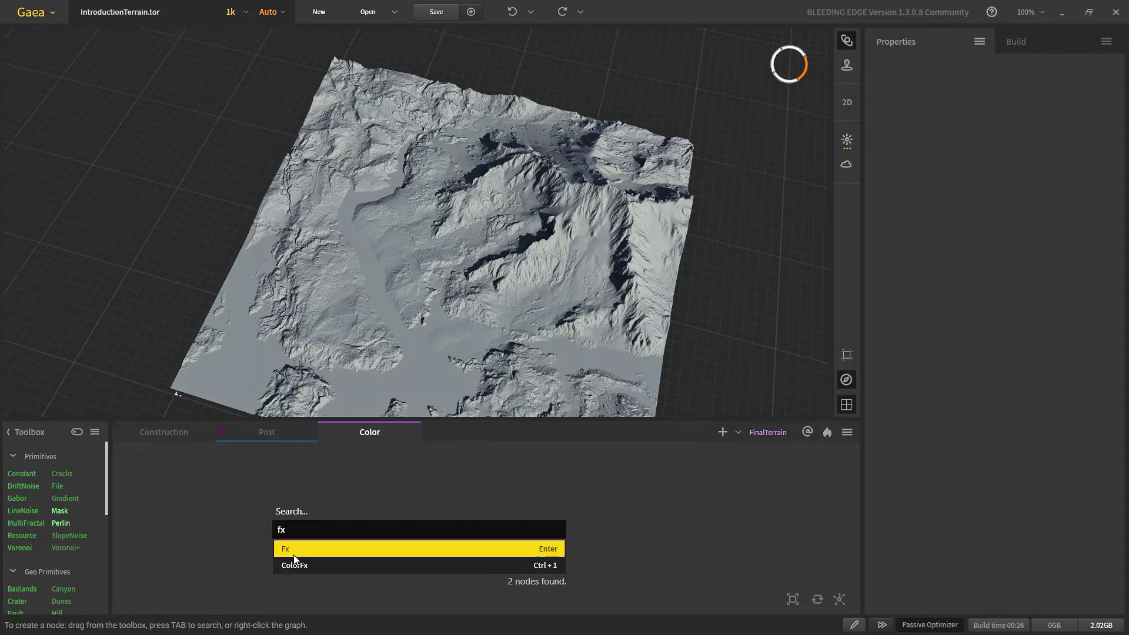
left_click(304, 552)
- Feed the Fx node's input from the FinalTerrain portal
left_click_drag(272, 521, 159, 515)
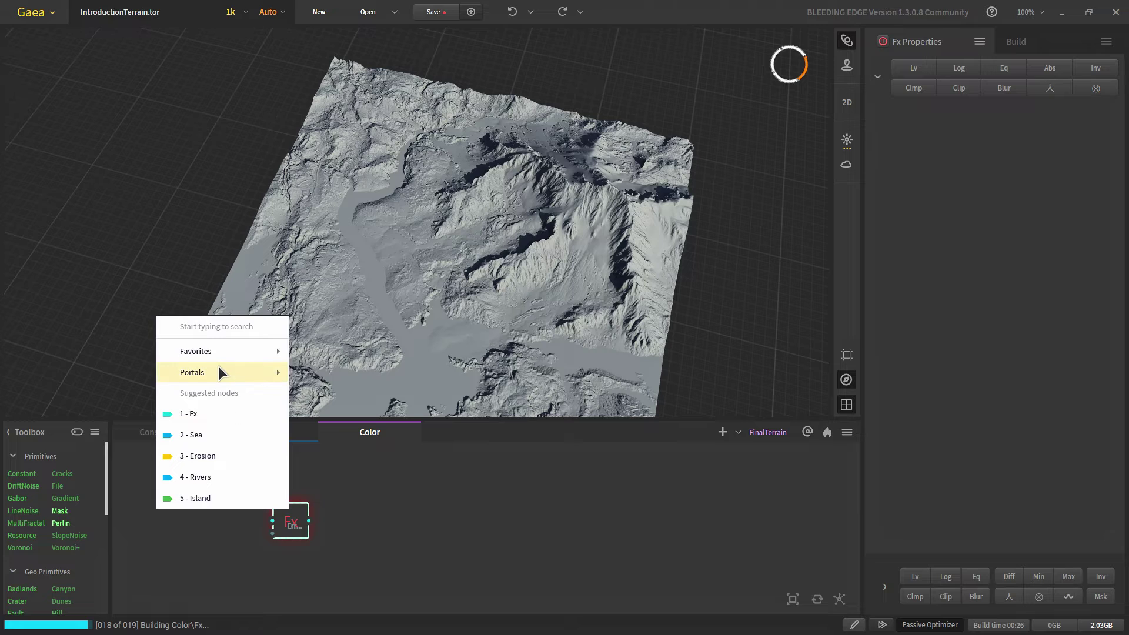
mouse_move(218, 366)
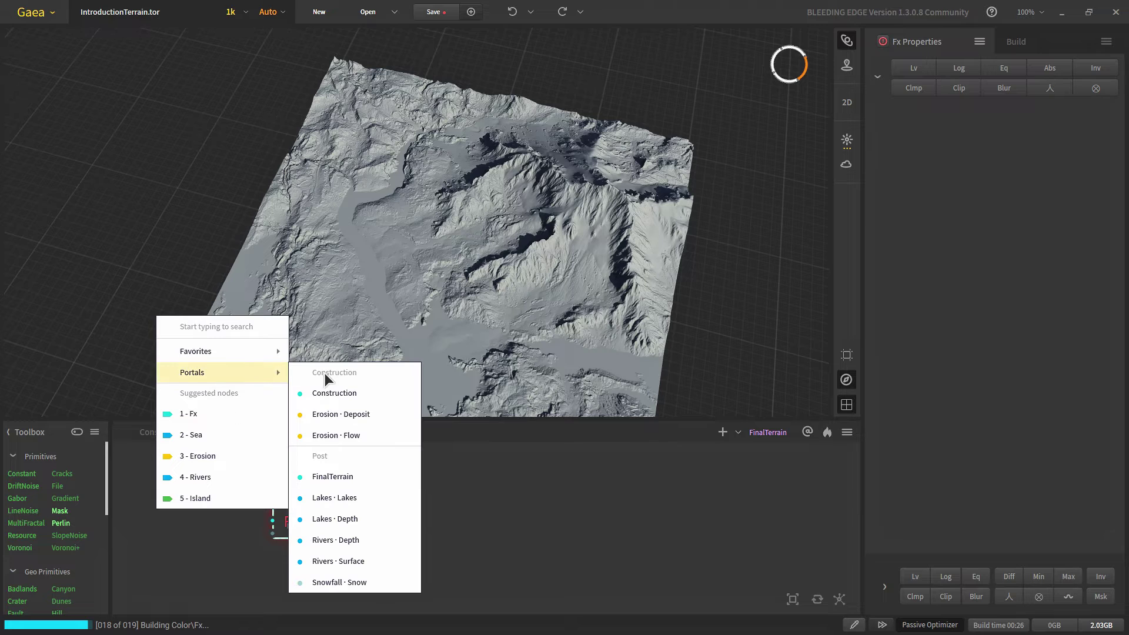
left_click(351, 472)
scroll(301, 531, "up", 2)
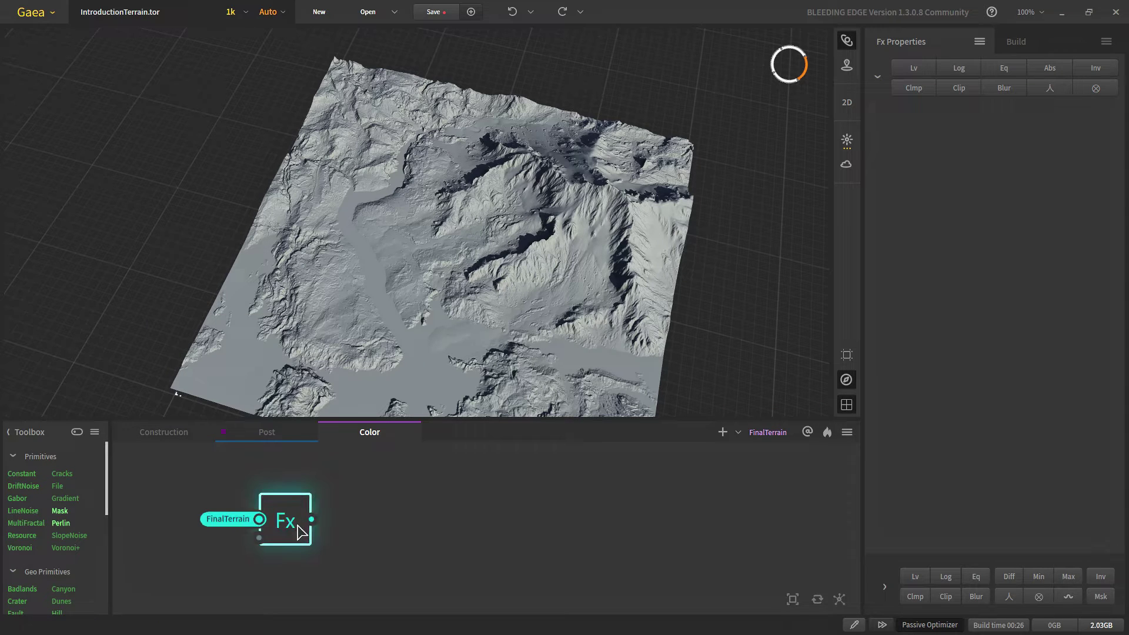
- Set the Color graph's Fx node as the preview underlay and inspect the terrain
key("g")
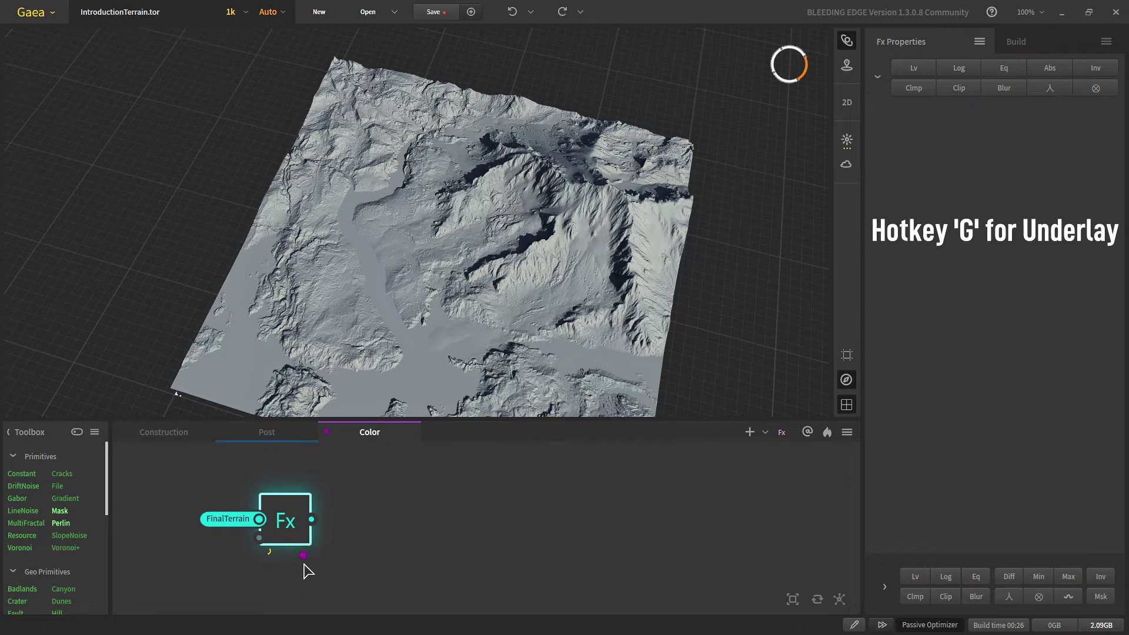
scroll(448, 537, "down", 3)
left_click_drag(385, 280, 377, 327)
scroll(377, 327, "up", 3)
scroll(378, 327, "down", 3)
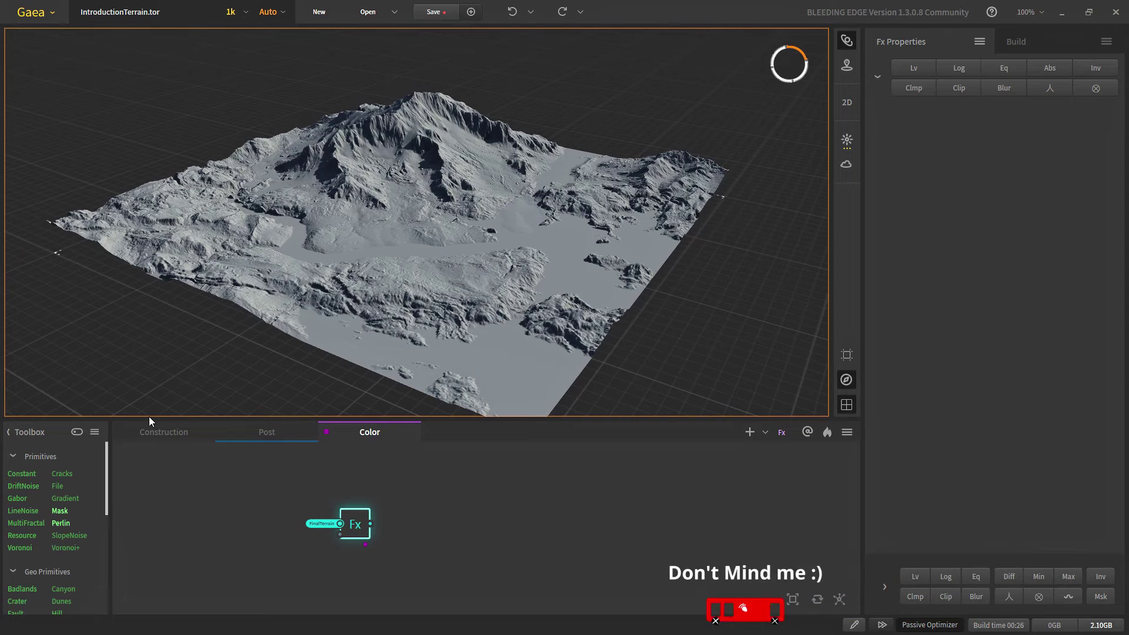
scroll(398, 540, "up", 4)
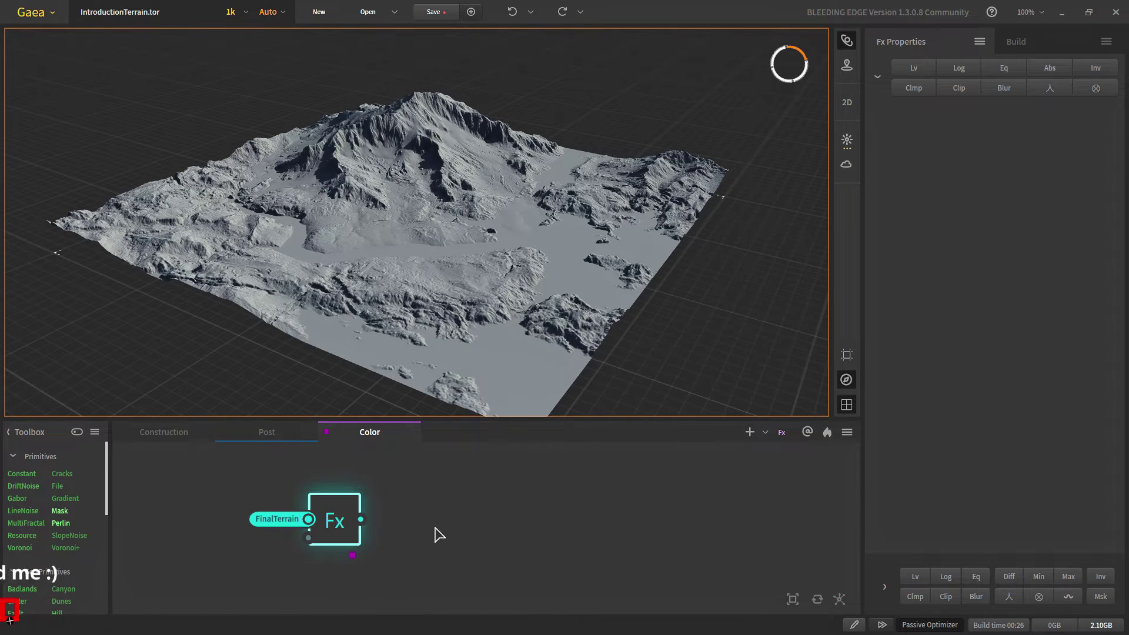
- Add a Texture node fed by the Fx node's output
left_click_drag(326, 518, 464, 513)
type("tee")
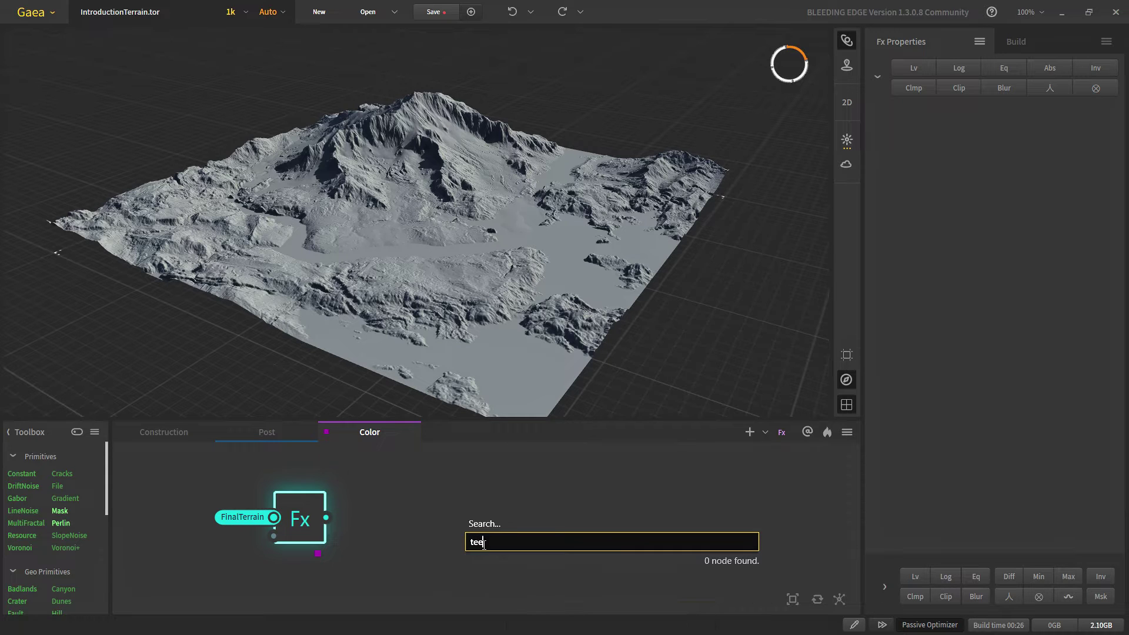
key("BackSpace")
left_click(497, 559)
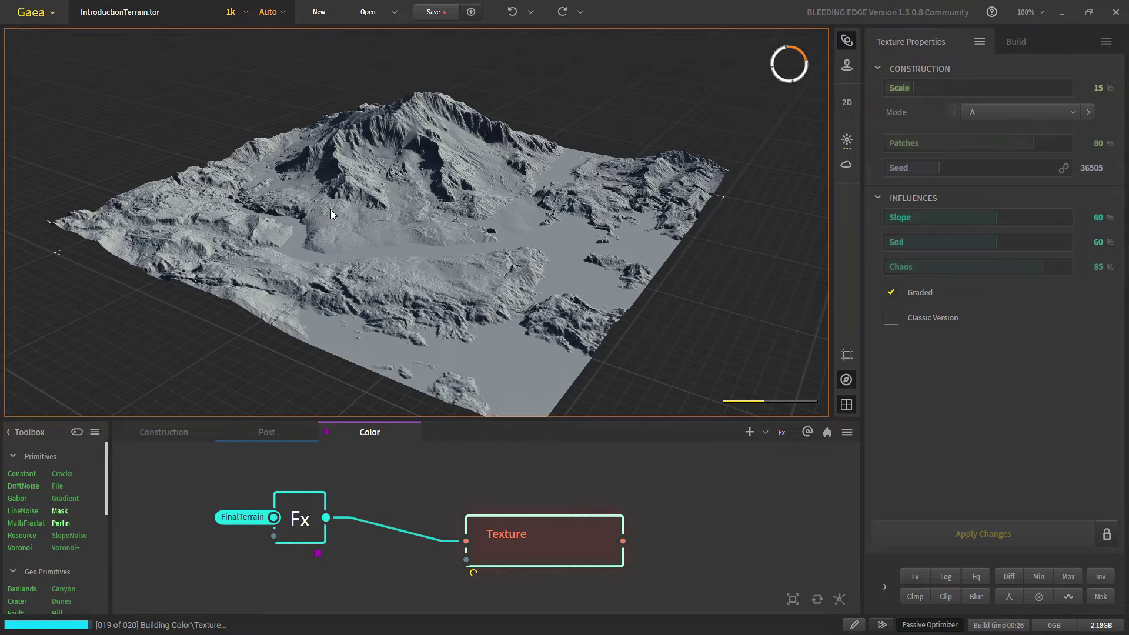
- Move the Texture node in line with the Fx node and inspect the textured terrain
scroll(436, 157, "up", 3)
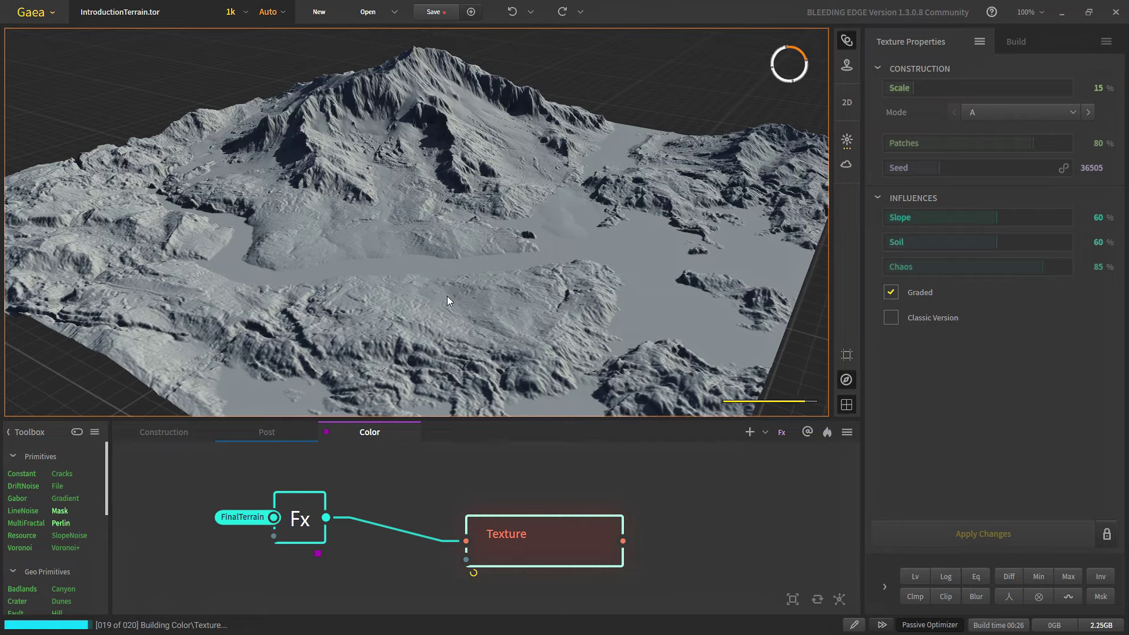
scroll(447, 296, "down", 3)
scroll(447, 295, "up", 2)
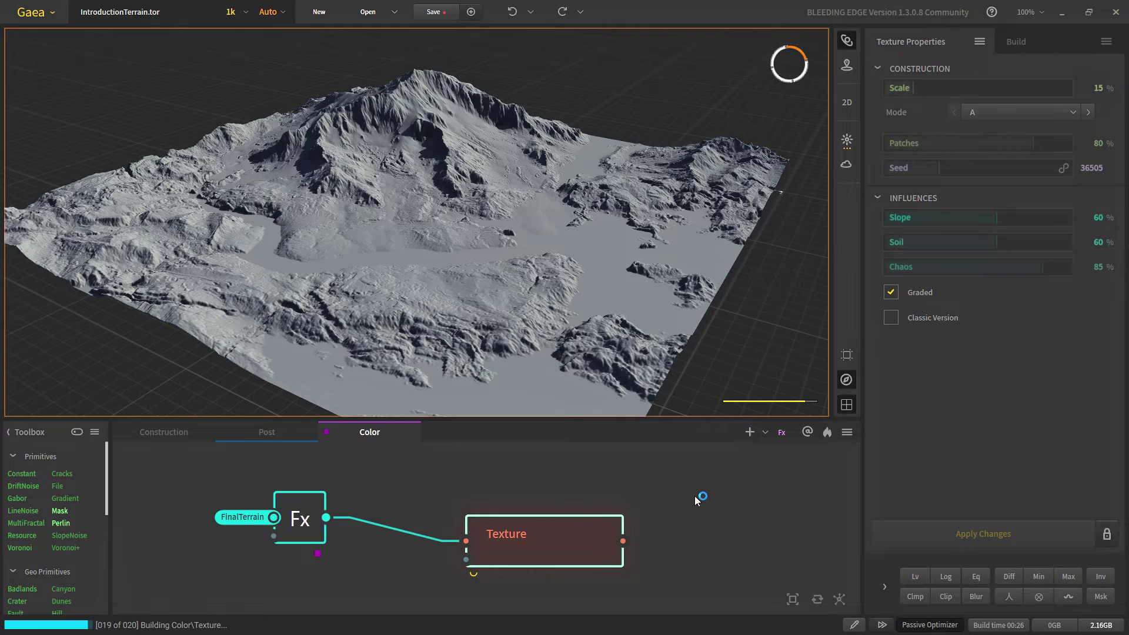
left_click_drag(541, 558, 474, 533)
mouse_move(443, 314)
left_mouse_down()
mouse_move(461, 320)
mouse_move(399, 343)
left_mouse_up()
scroll(461, 320, "down", 2)
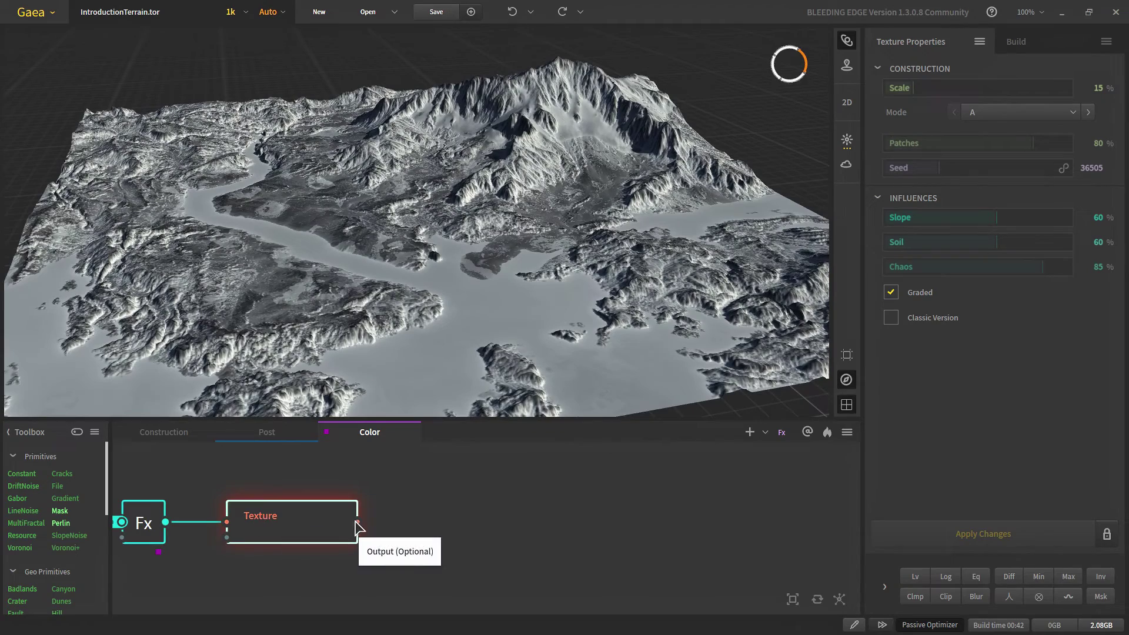
- Add a SatMaps node fed by the Texture node's output and move it in line with the Texture node
left_click_drag(357, 521, 525, 524)
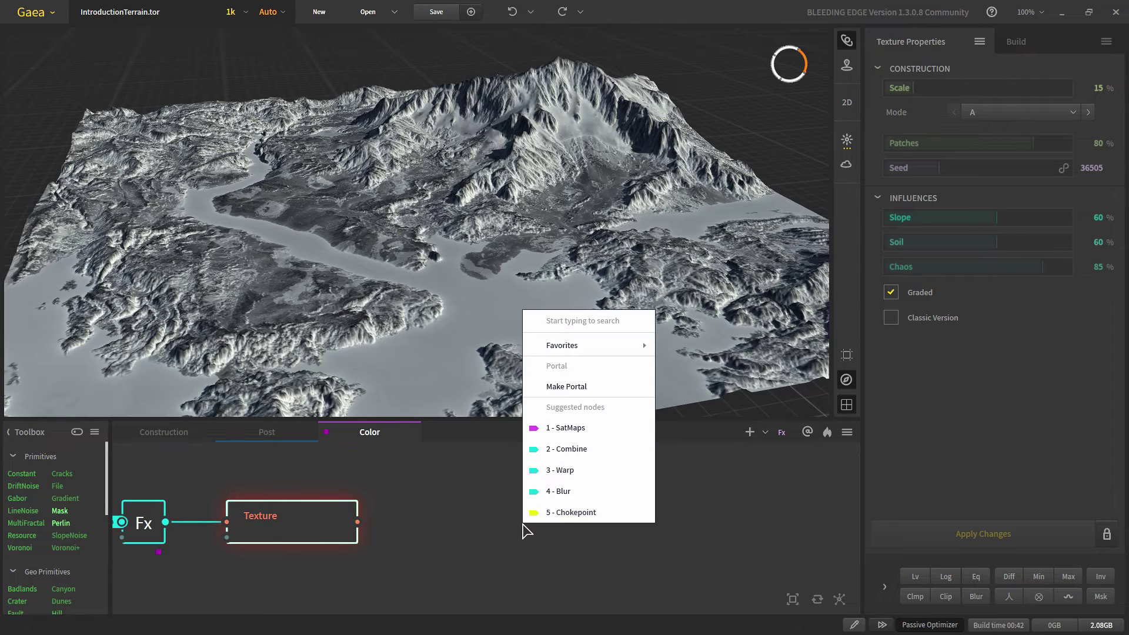
left_click(582, 426)
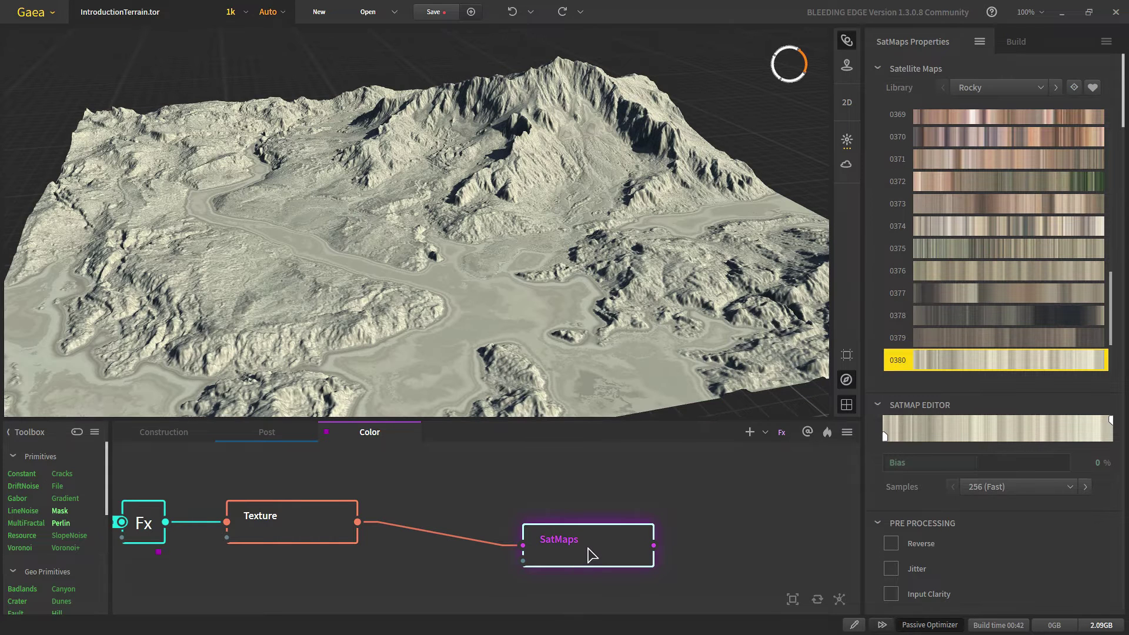
left_click_drag(590, 556, 524, 532)
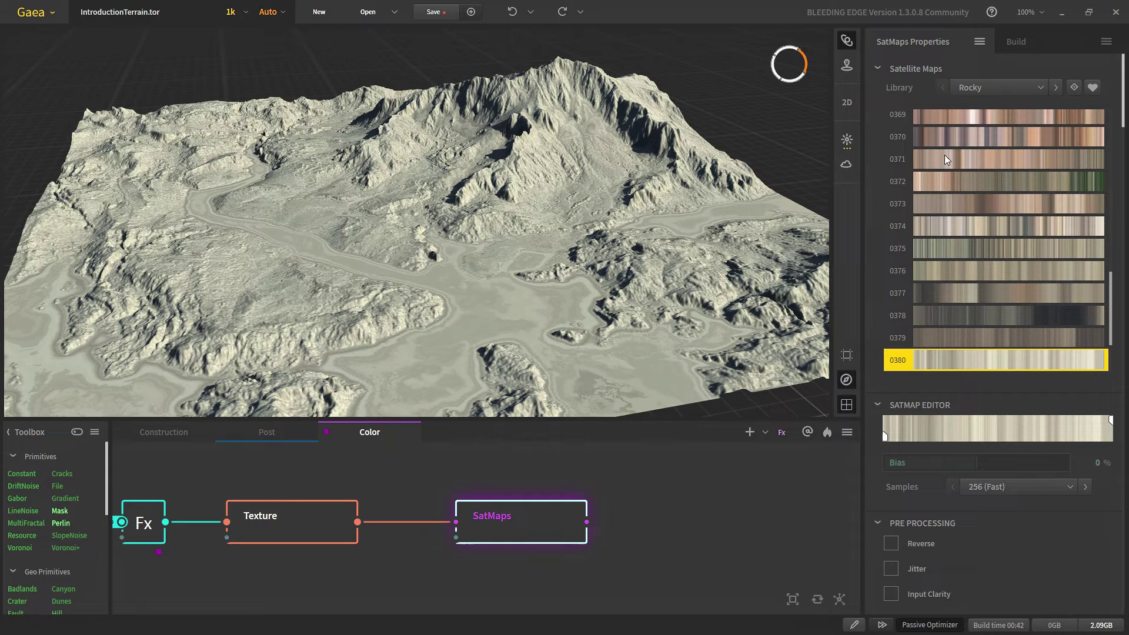
- Browse the Rocky satellite map library and apply map 0371 to the SatMaps node
scroll(1053, 291, "down", 7)
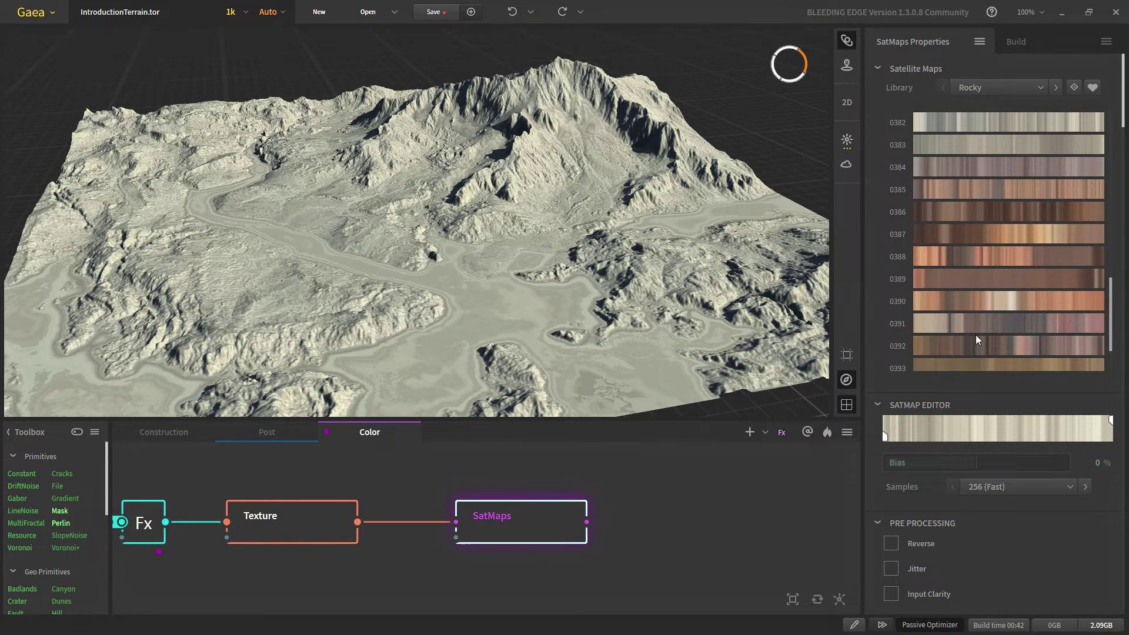
scroll(944, 350, "up", 4)
scroll(986, 207, "up", 6)
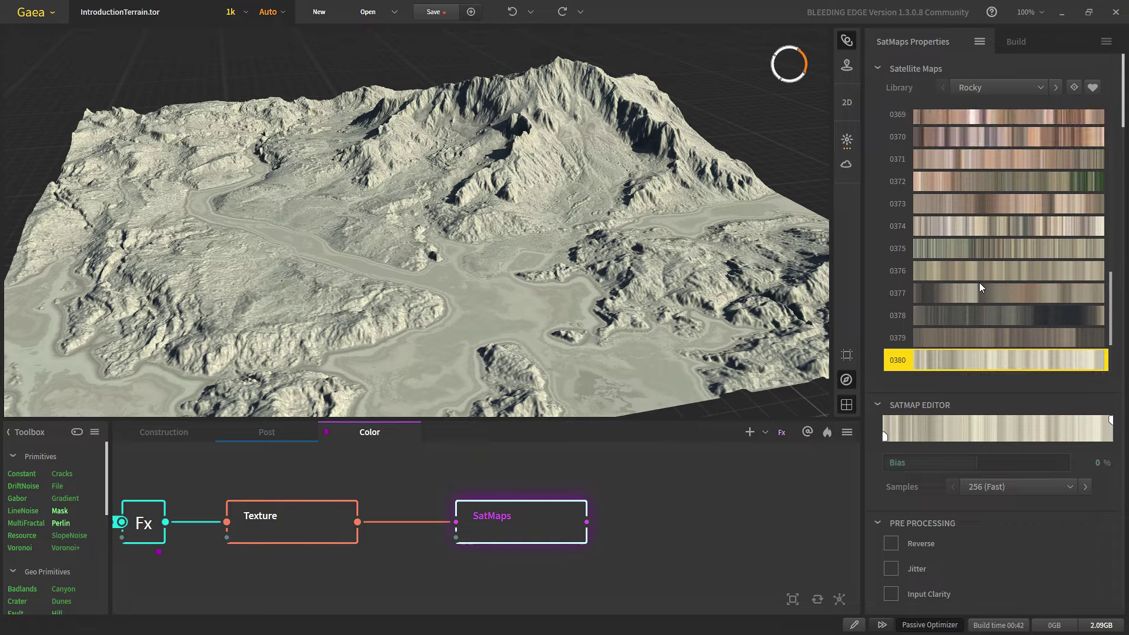
left_click(994, 157)
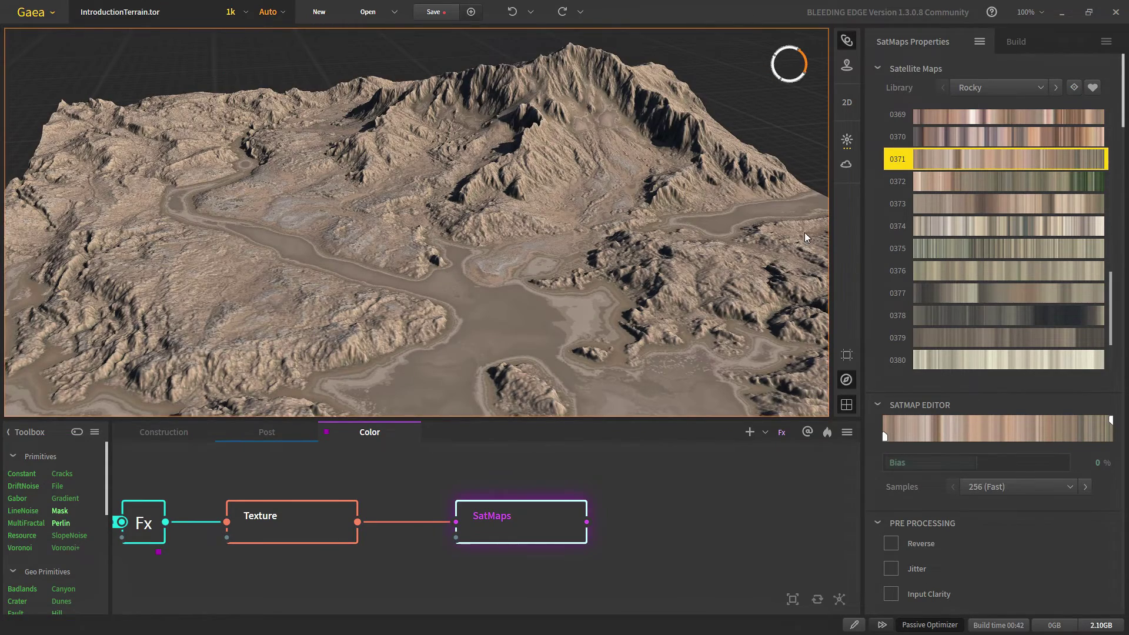
- Inspect the SatMaps coloring across the terrain and review the node chain in the Color graph
scroll(447, 309, "down", 3)
scroll(450, 304, "up", 2)
scroll(439, 308, "down", 2)
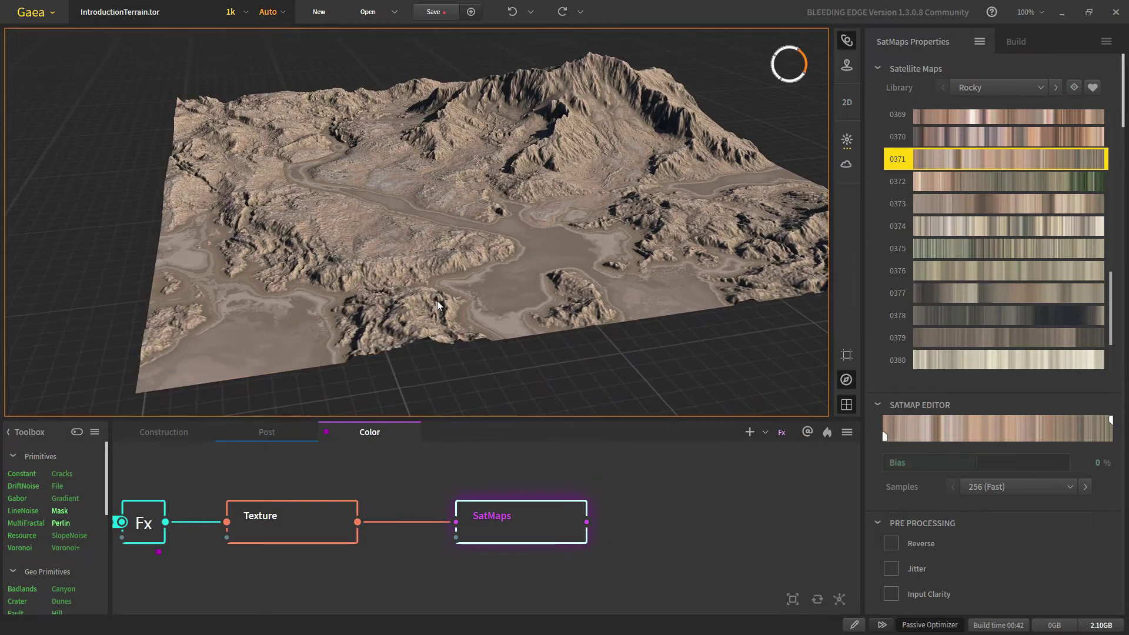
scroll(436, 301, "up", 3)
middle_click_drag(436, 301, 527, 303)
scroll(527, 302, "down", 3)
scroll(494, 247, "down", 2)
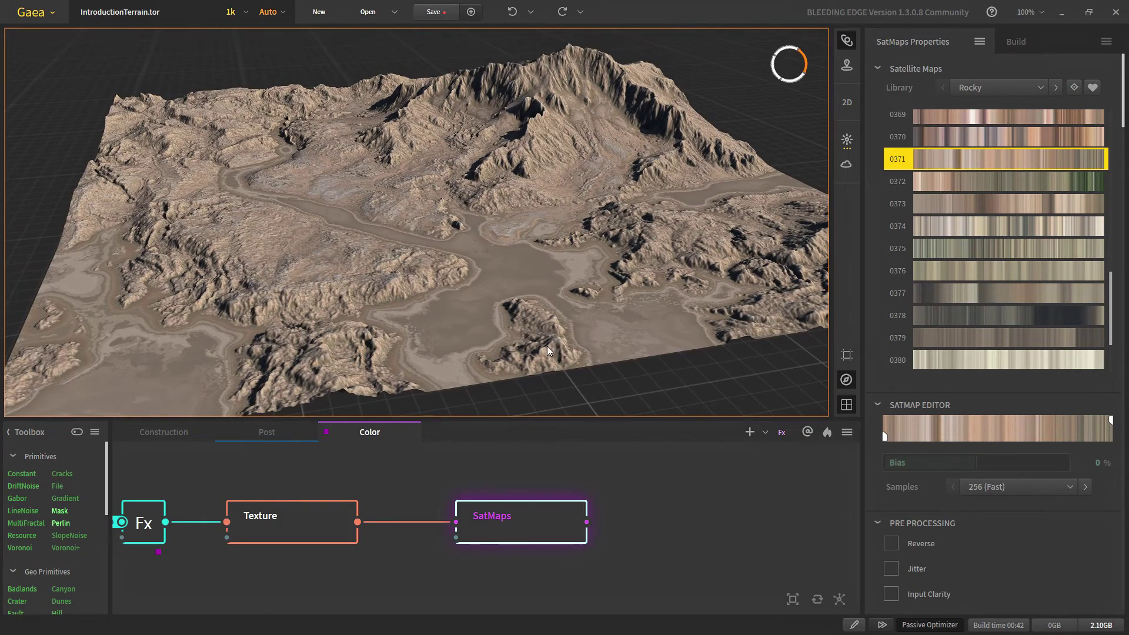
scroll(492, 536, "down", 3)
scroll(488, 544, "up", 1)
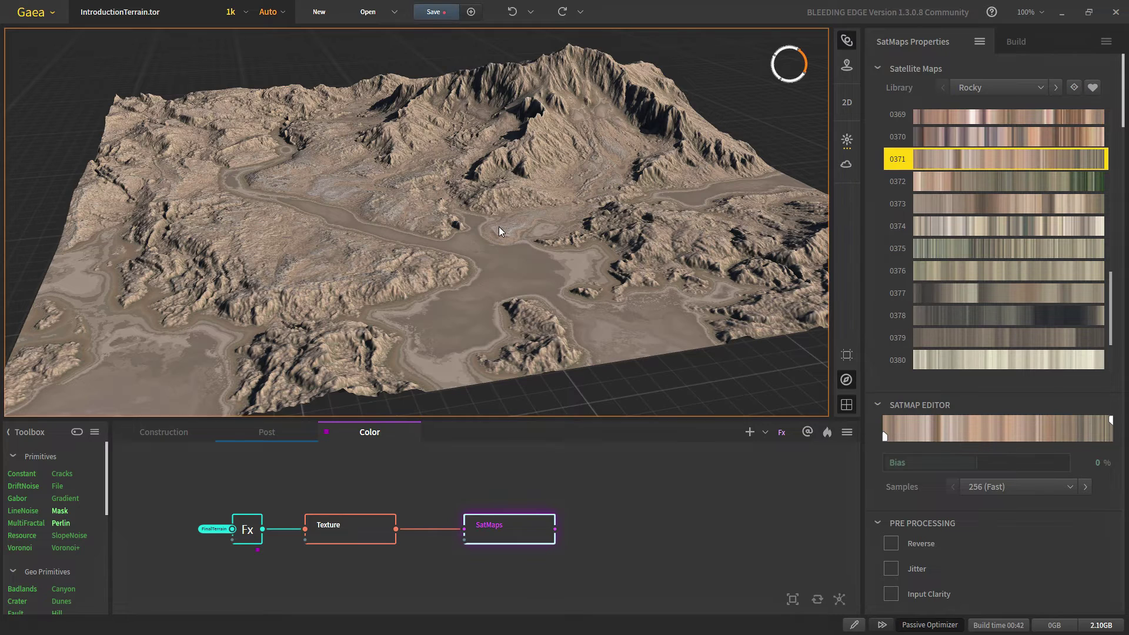
scroll(501, 231, "down", 3)
scroll(502, 233, "up", 2)
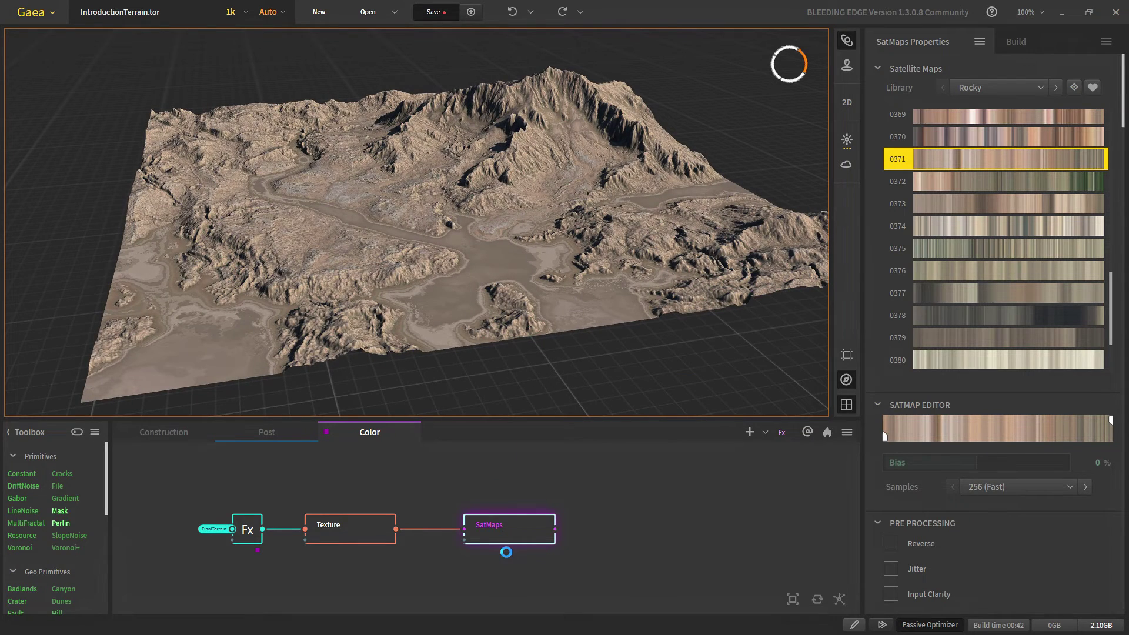
scroll(483, 544, "up", 1)
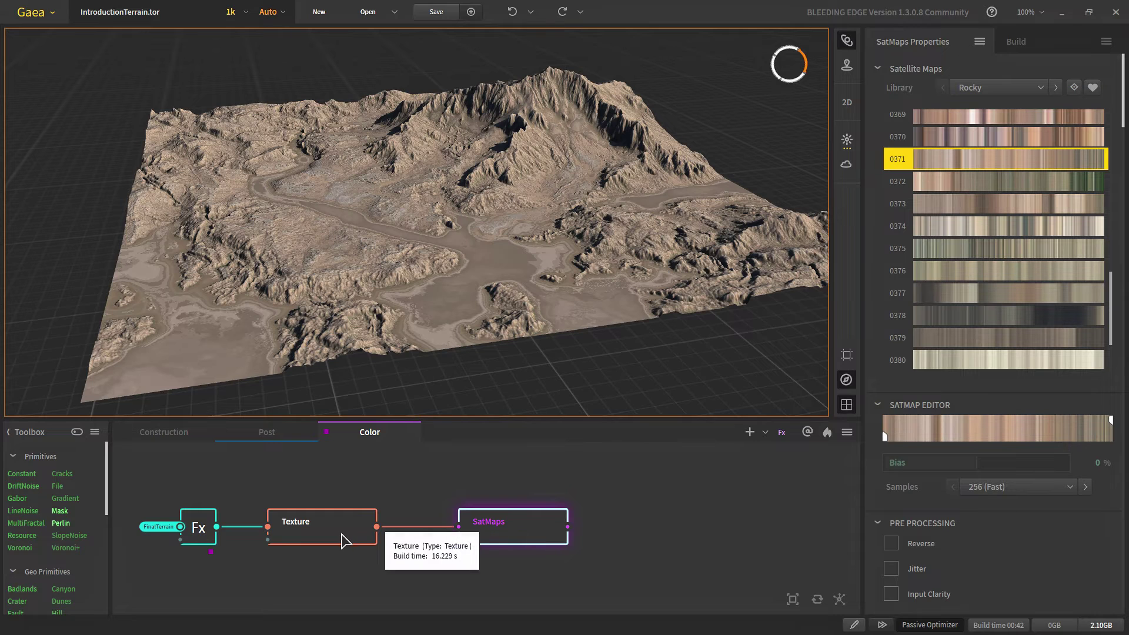
middle_click_drag(347, 533, 370, 504)
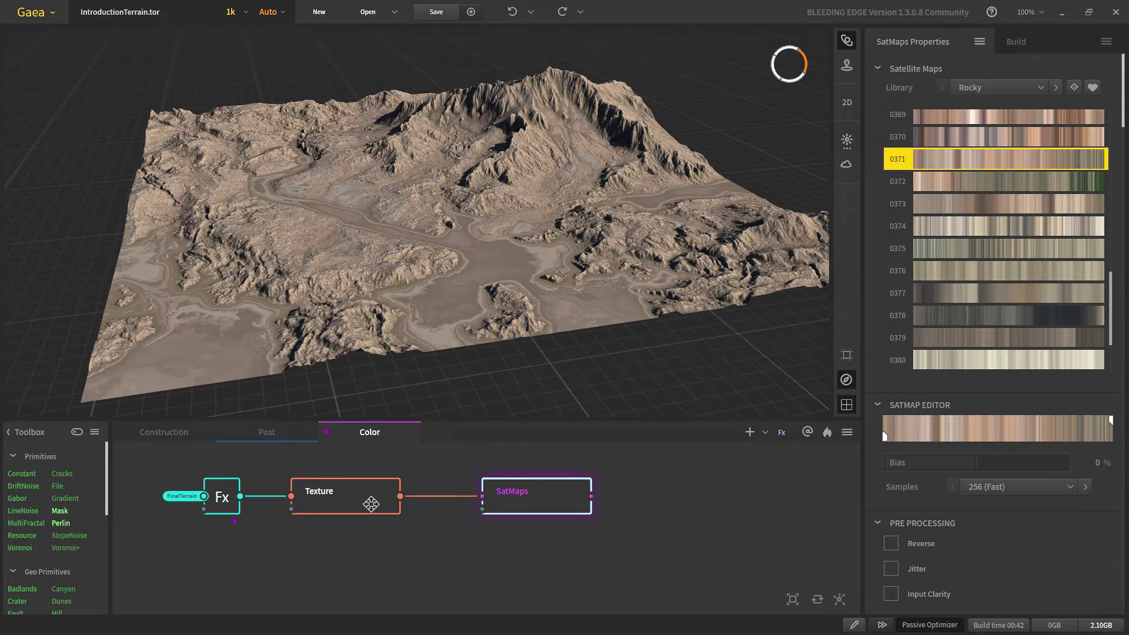
left_click(650, 531)
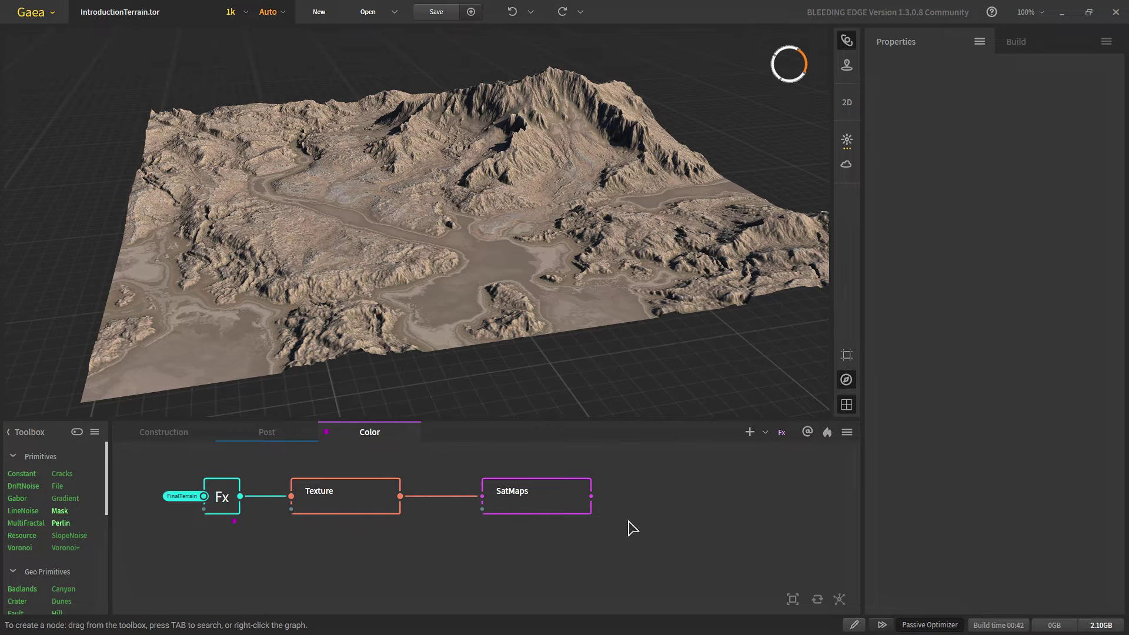
- Add an Fx node fed by the SatMaps node's output and place it at the end of the chain
left_click(529, 504)
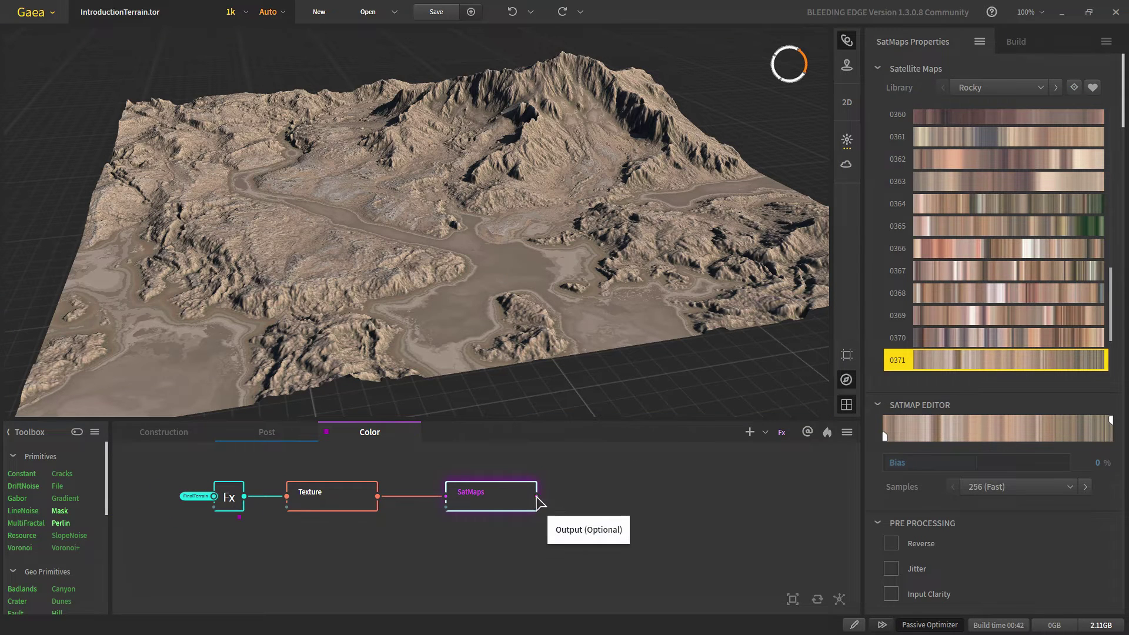
type("fx")
key("Return")
middle_click_drag(673, 529, 590, 551)
left_click_drag(573, 532, 613, 515)
- Rename the Fx node at the end of the chain to BaseTexture
key("F2")
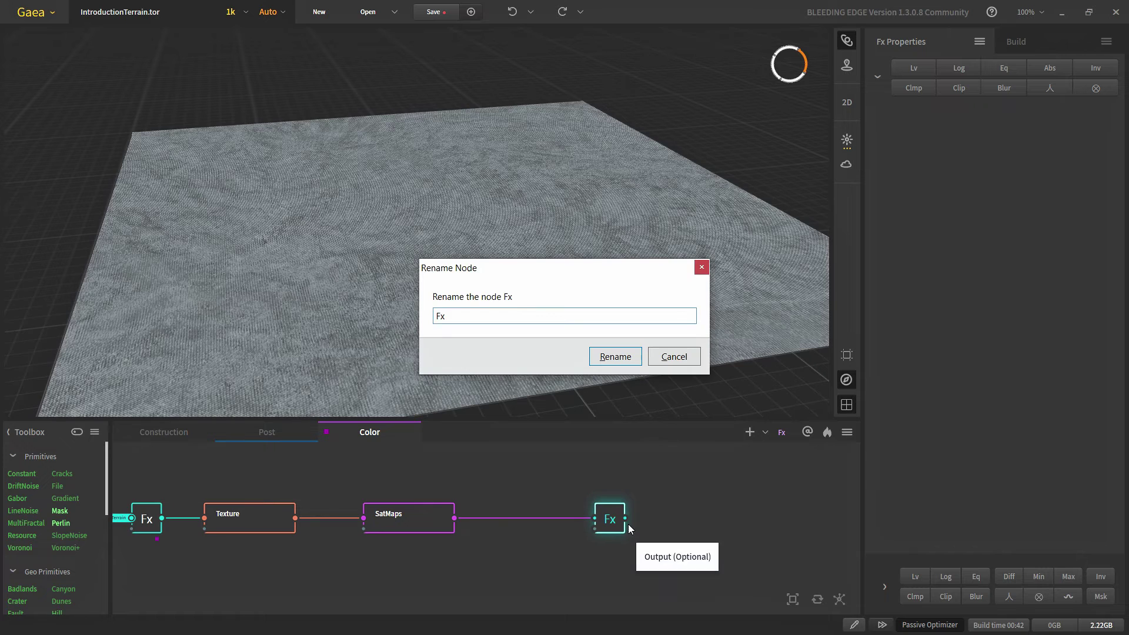
type("BaseTexture")
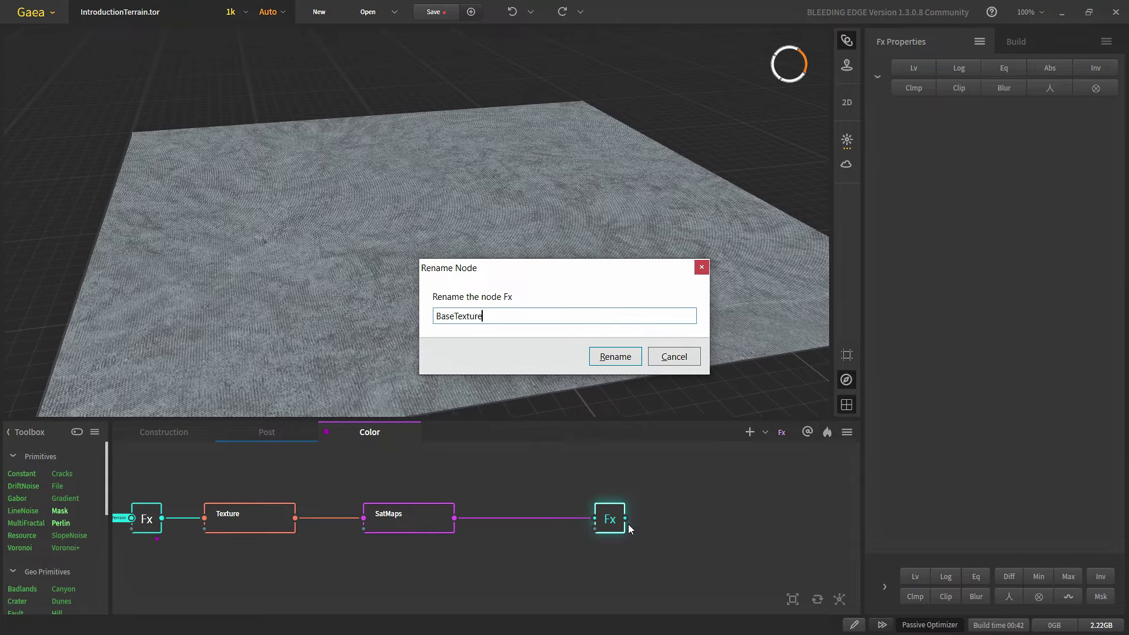
key("Return")
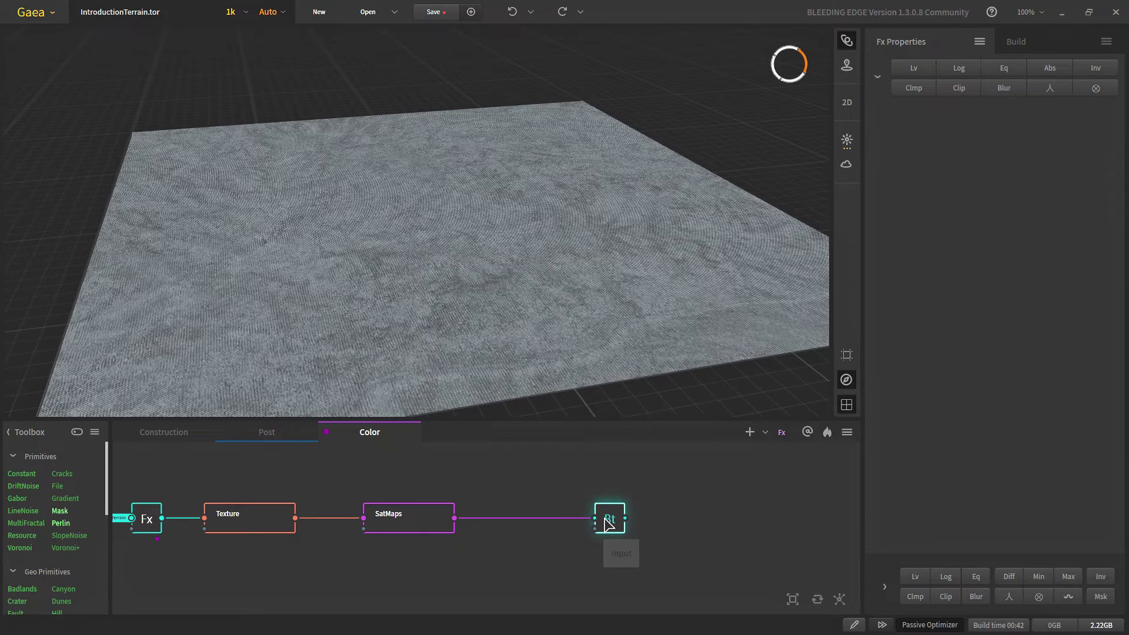
- Make a portal from the BaseTexture node's output
left_click_drag(624, 518, 693, 517)
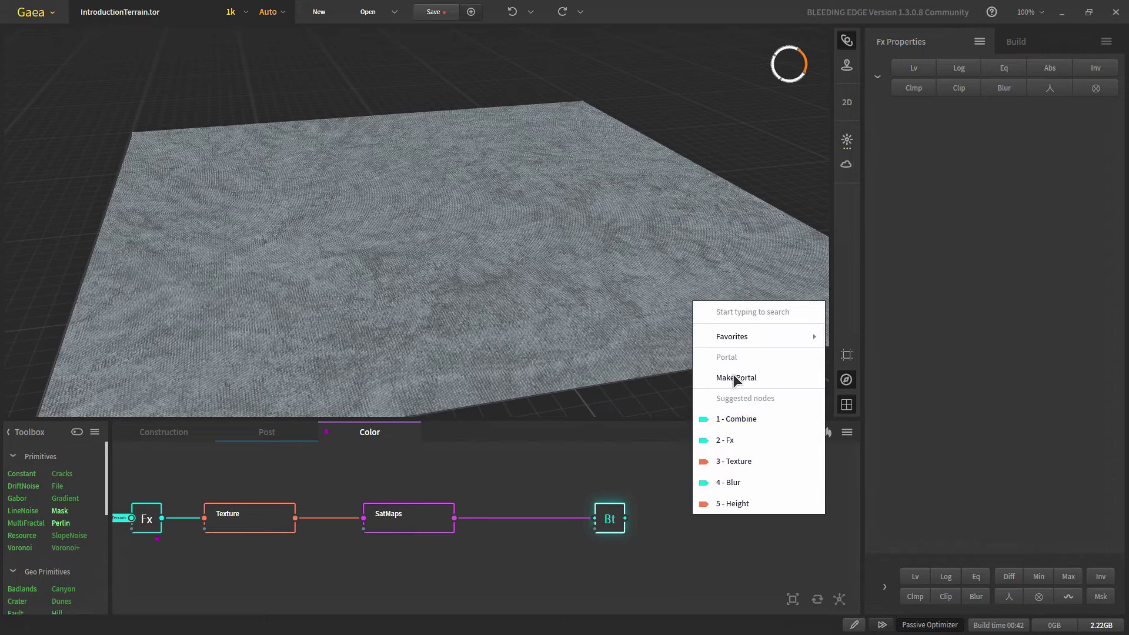
scroll(600, 532, "up", 3)
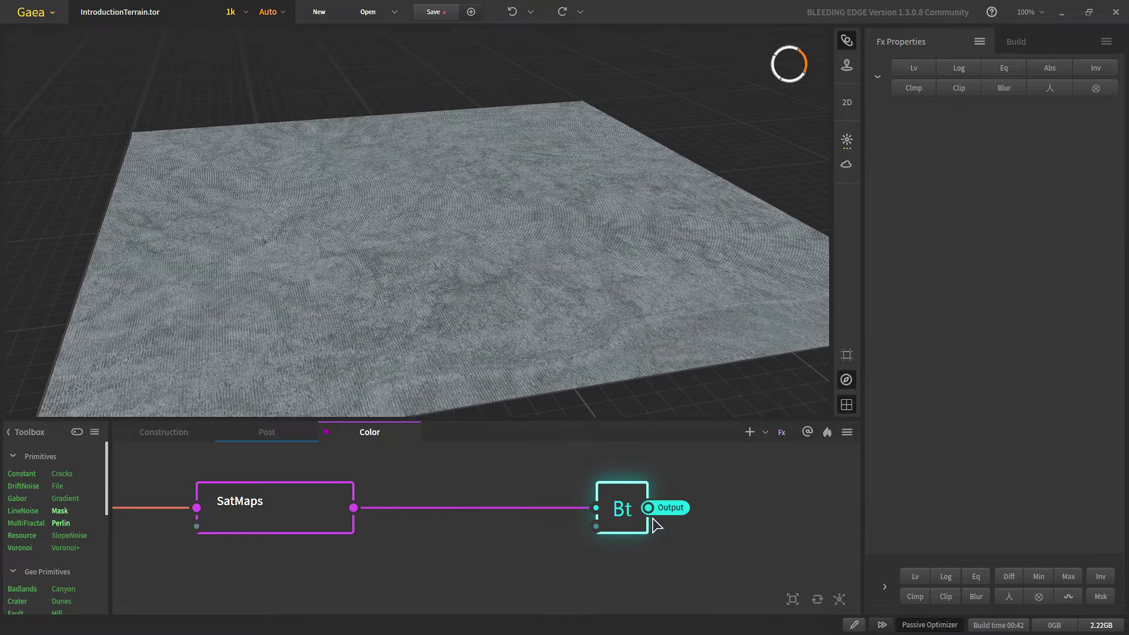
scroll(635, 532, "up", 1)
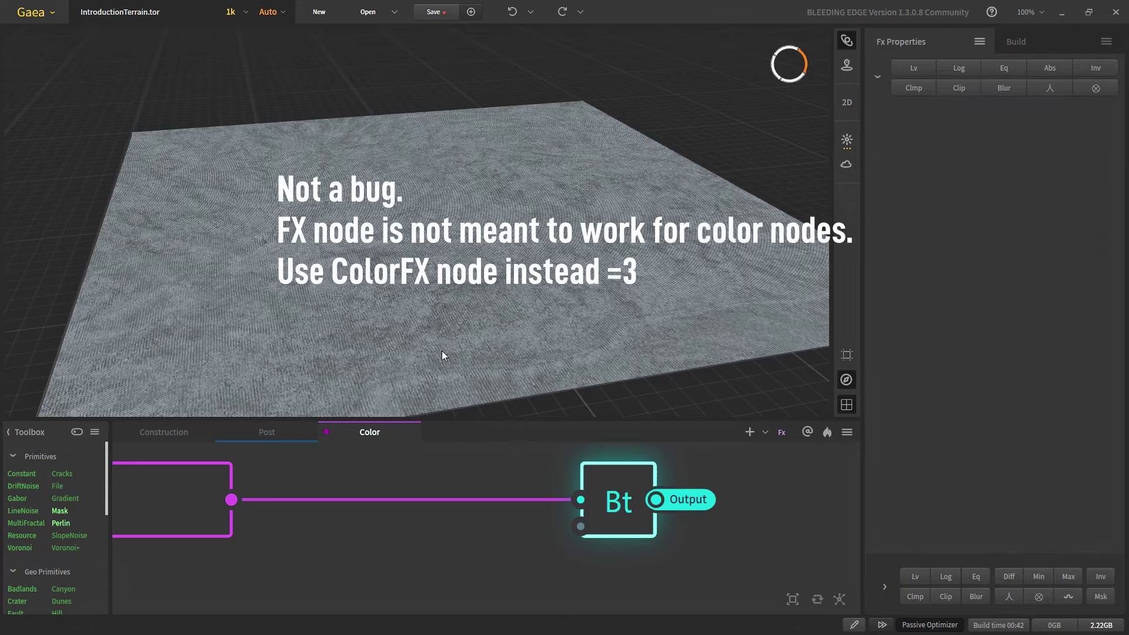
- Compare the terrain previews of the BaseTexture, SatMaps and first Fx nodes and review the whole Color chain
left_click(439, 332)
scroll(439, 332, "down", 2)
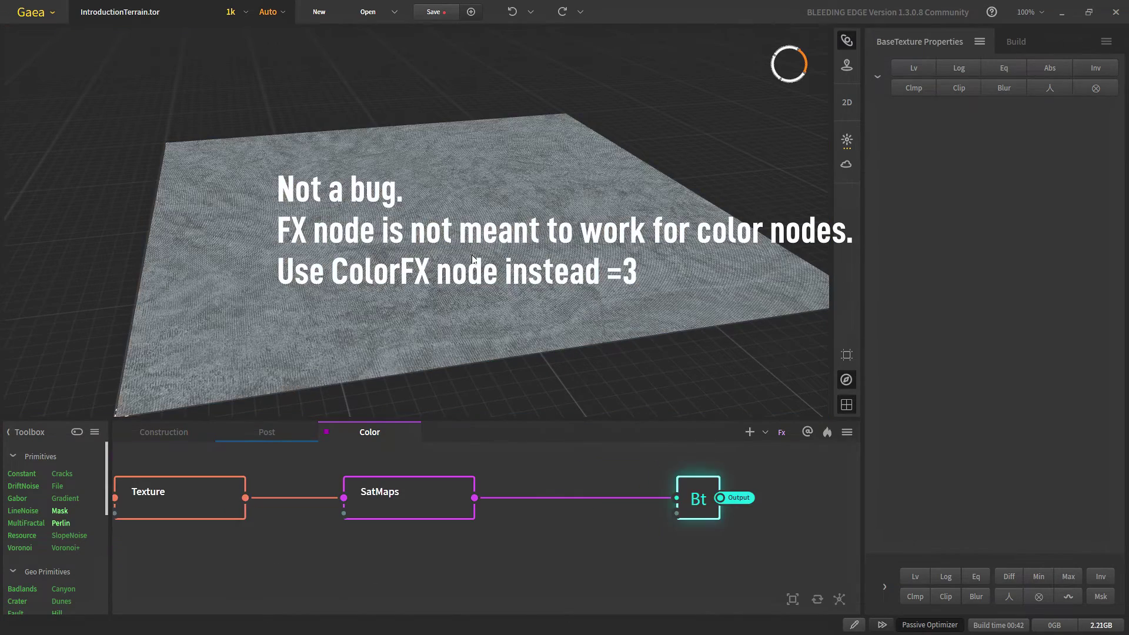
left_click(433, 510)
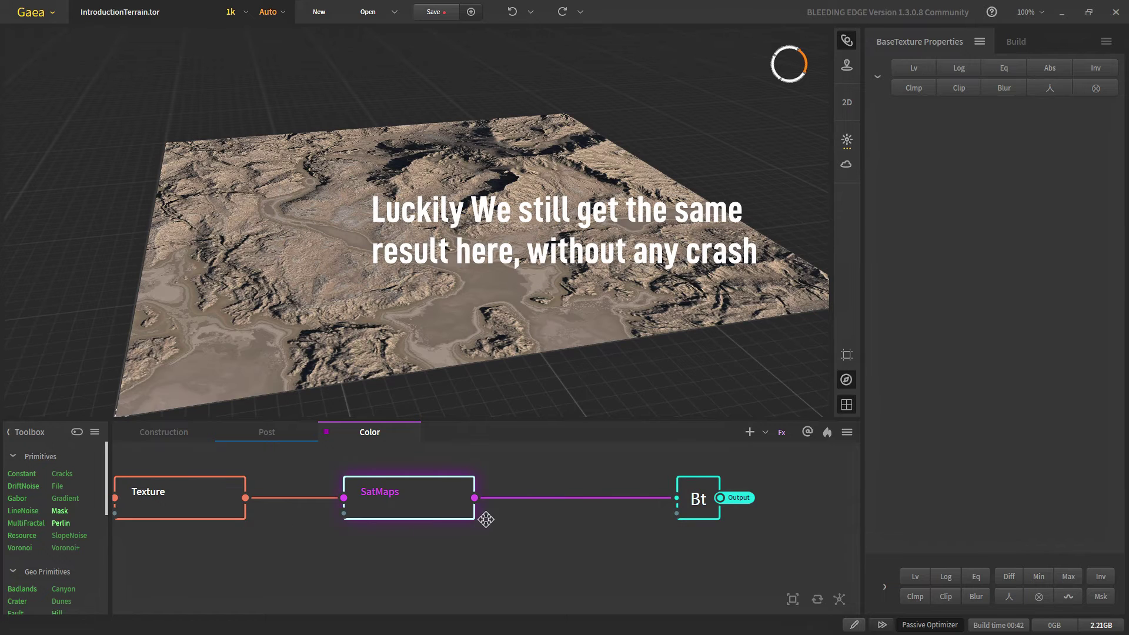
scroll(559, 524, "down", 3)
scroll(429, 518, "up", 4)
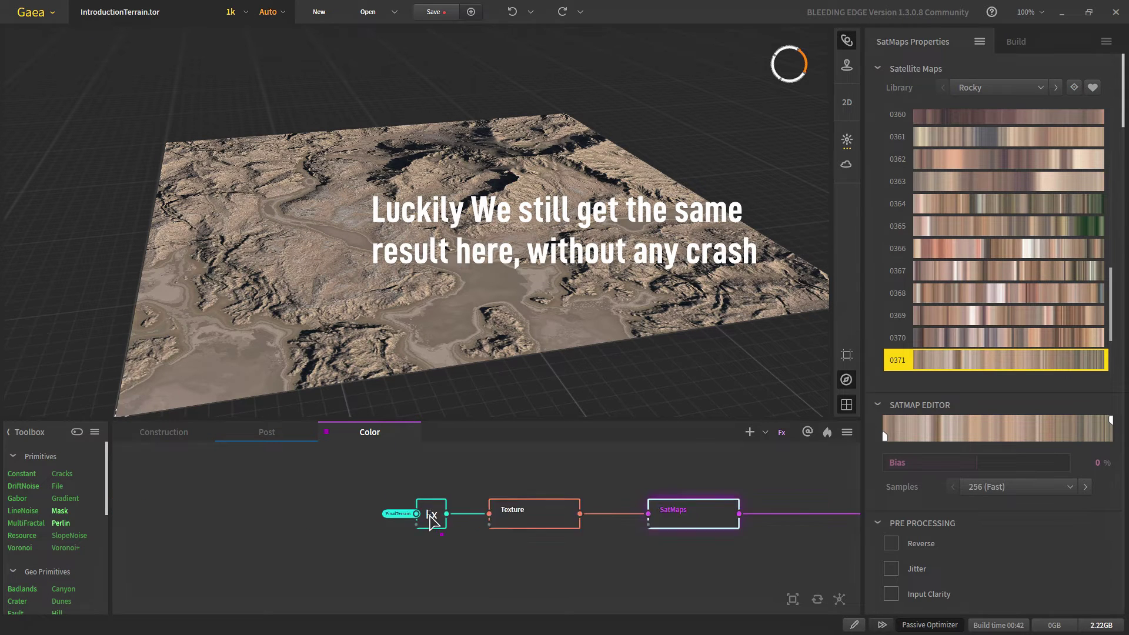
left_click(430, 515)
middle_click_drag(737, 563, 491, 527)
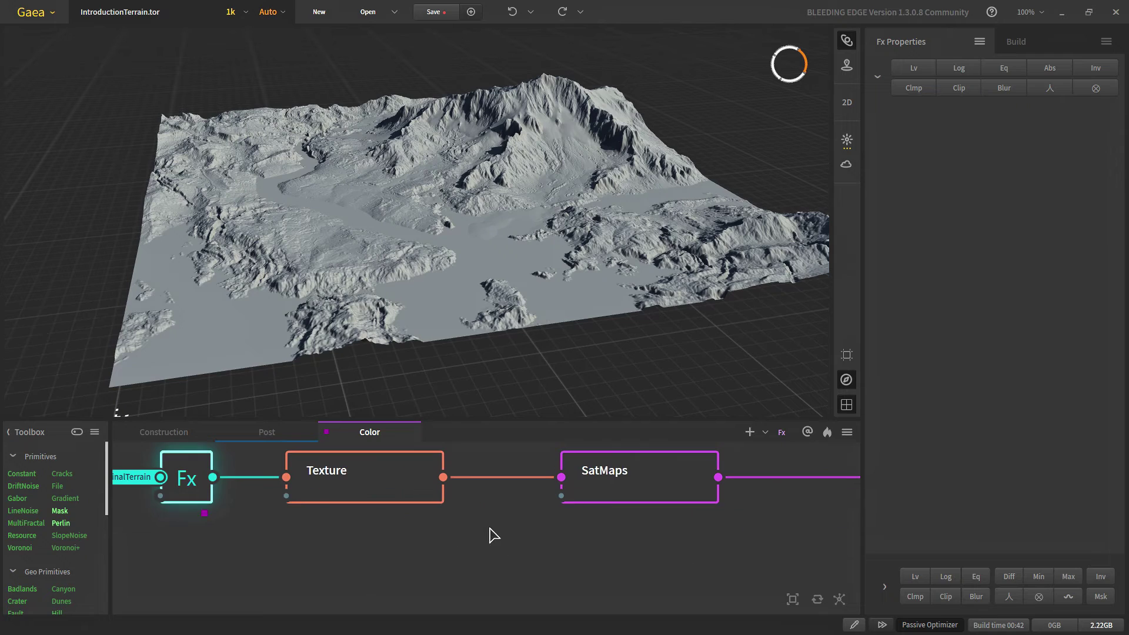
left_click(610, 484)
left_click(407, 216)
scroll(406, 218, "down", 3)
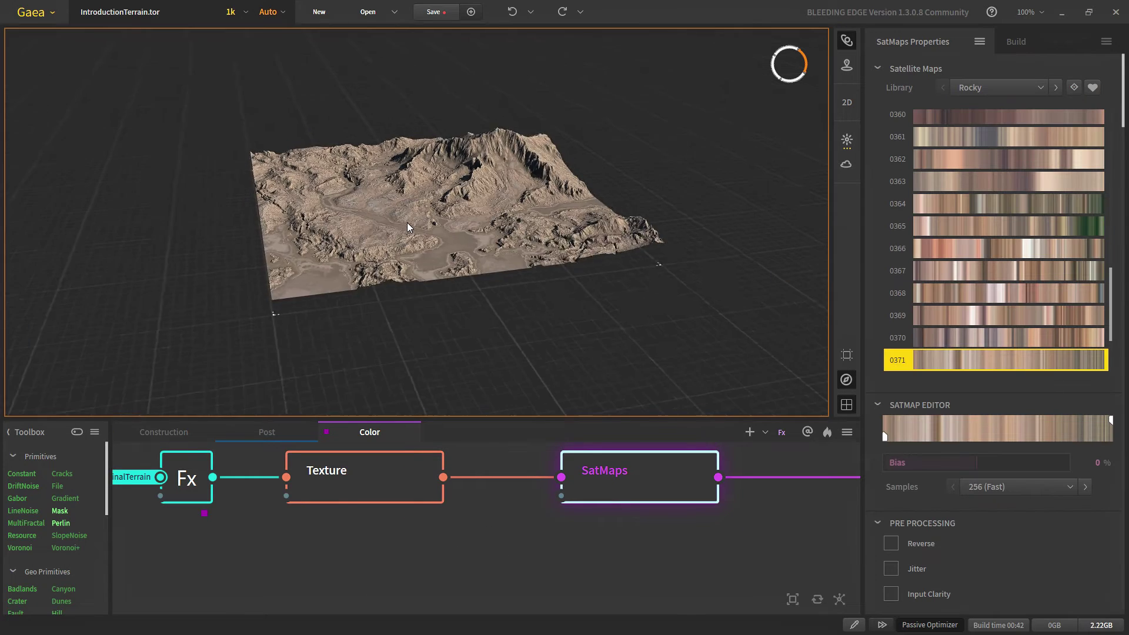
scroll(407, 223, "up", 2)
scroll(641, 582, "down", 4)
middle_click_drag(560, 532, 519, 496)
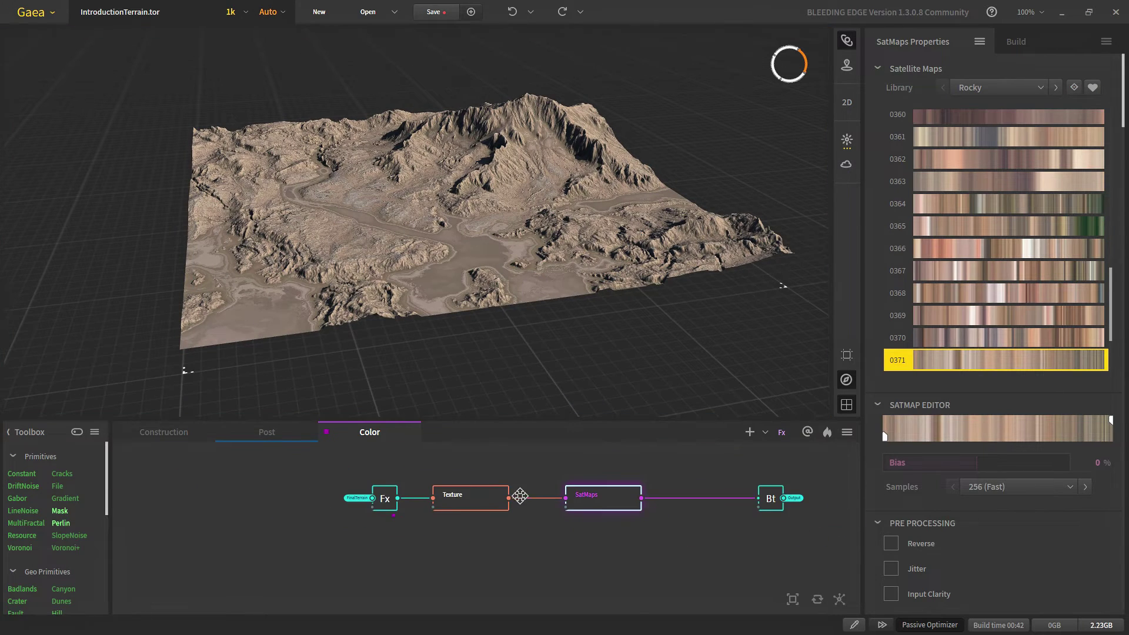
scroll(443, 552, "down", 1)
middle_click_drag(443, 552, 446, 527)
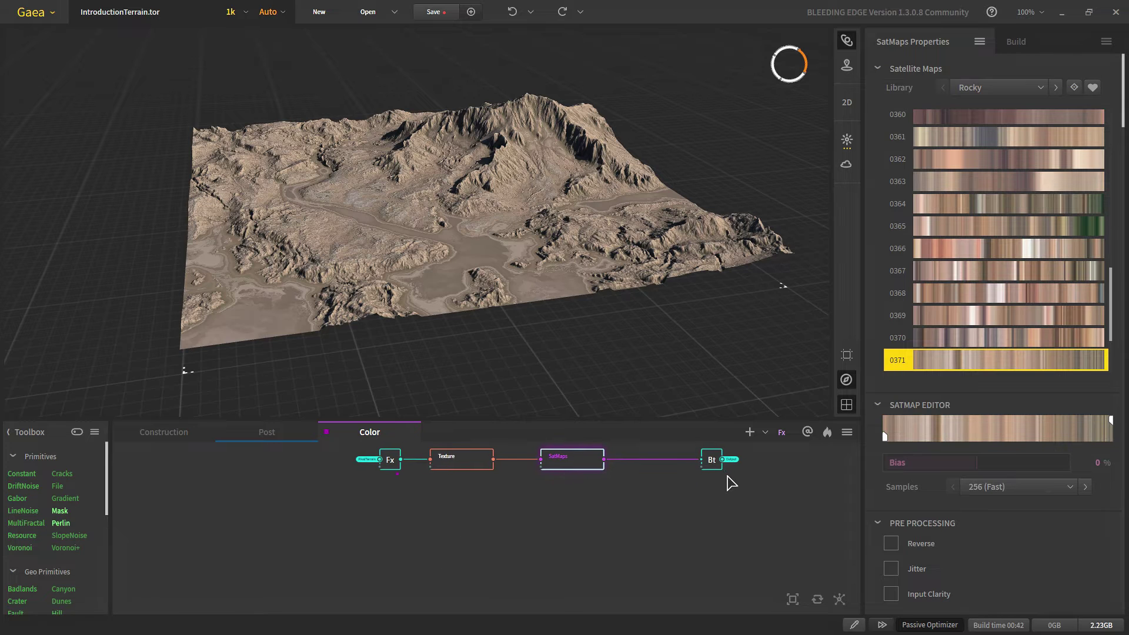
- Add a new unconnected Fx node in the empty area below the existing Color chain
scroll(726, 477, "up", 2)
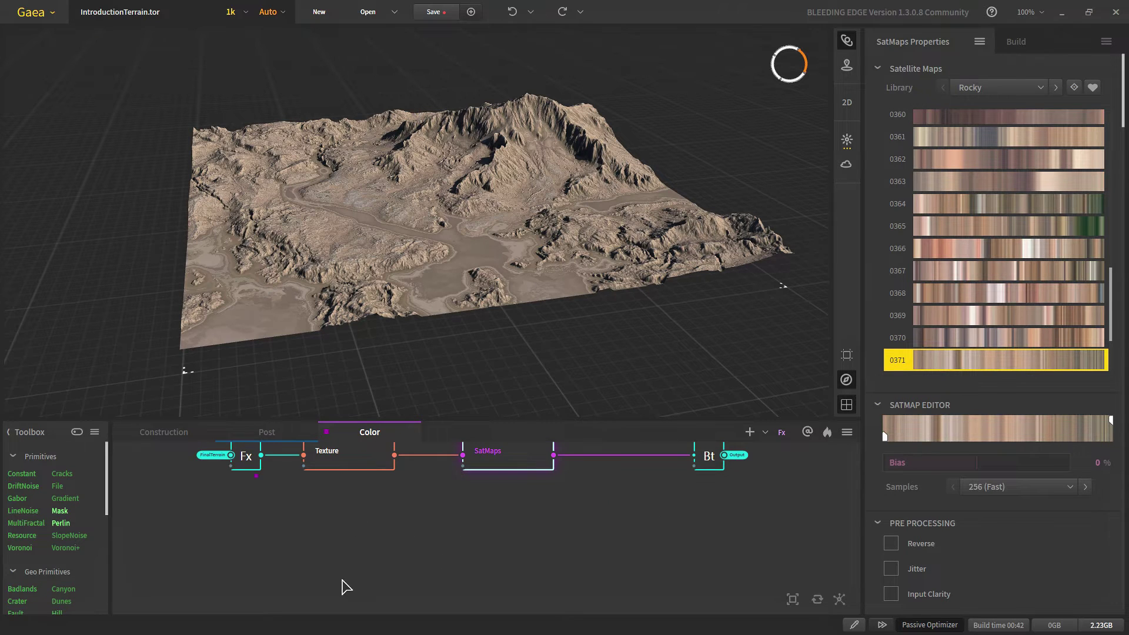
middle_click_drag(344, 587, 401, 537)
left_click(289, 535)
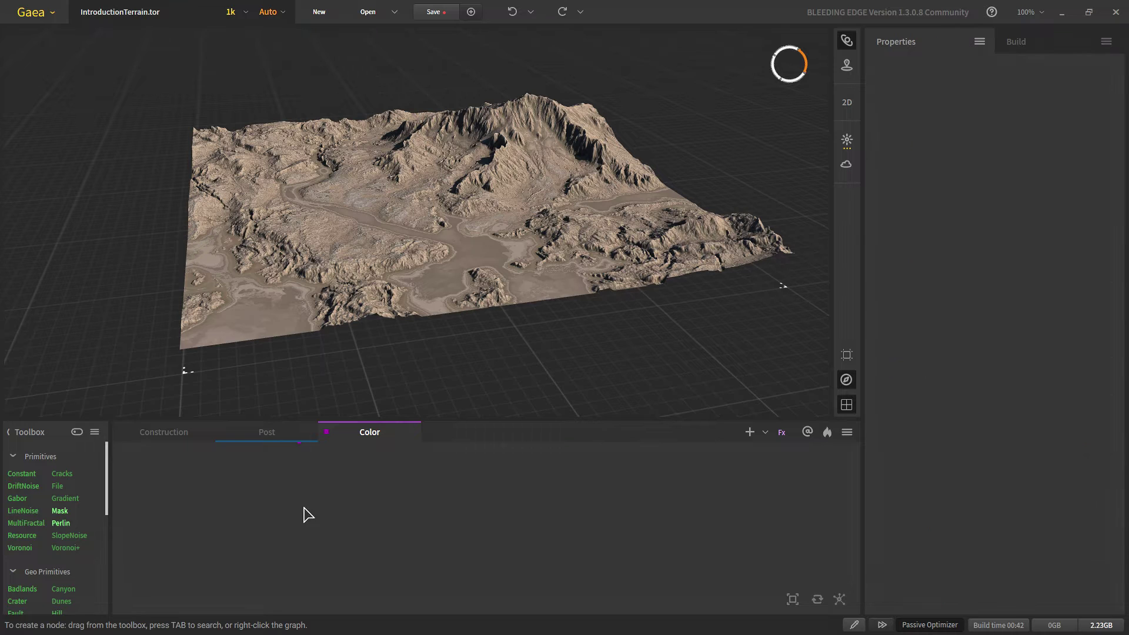
mouse_move(300, 546)
middle_mouse_down()
mouse_move(315, 549)
mouse_move(288, 549)
middle_mouse_up()
right_click(288, 550)
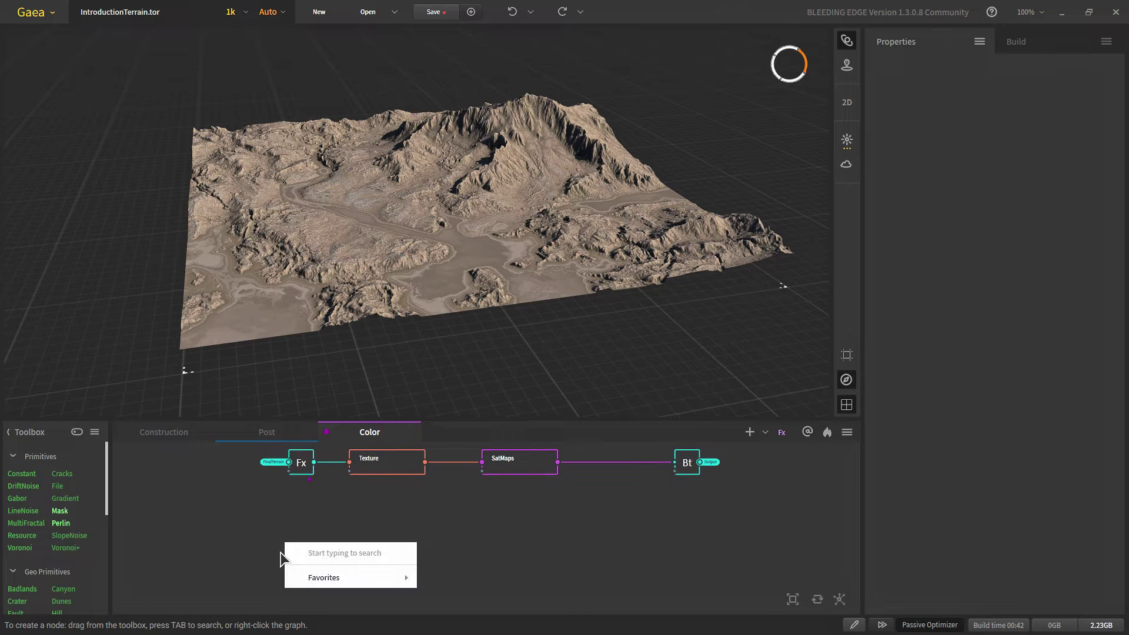
left_click(280, 551)
key("Tab")
type("fx")
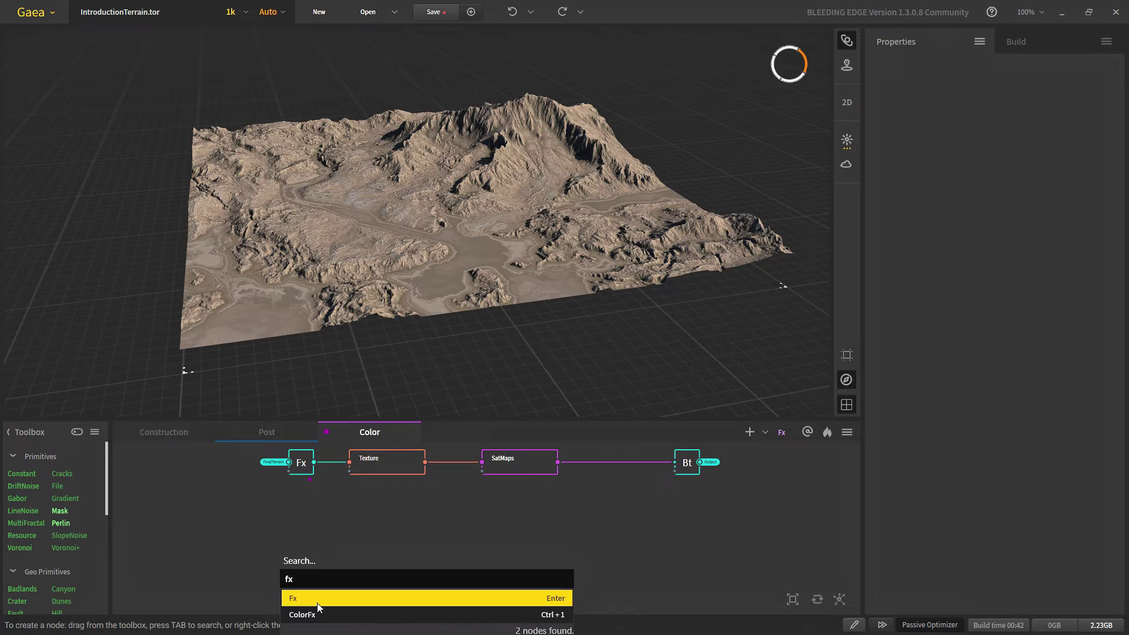
left_click(318, 598)
scroll(293, 567, "up", 1)
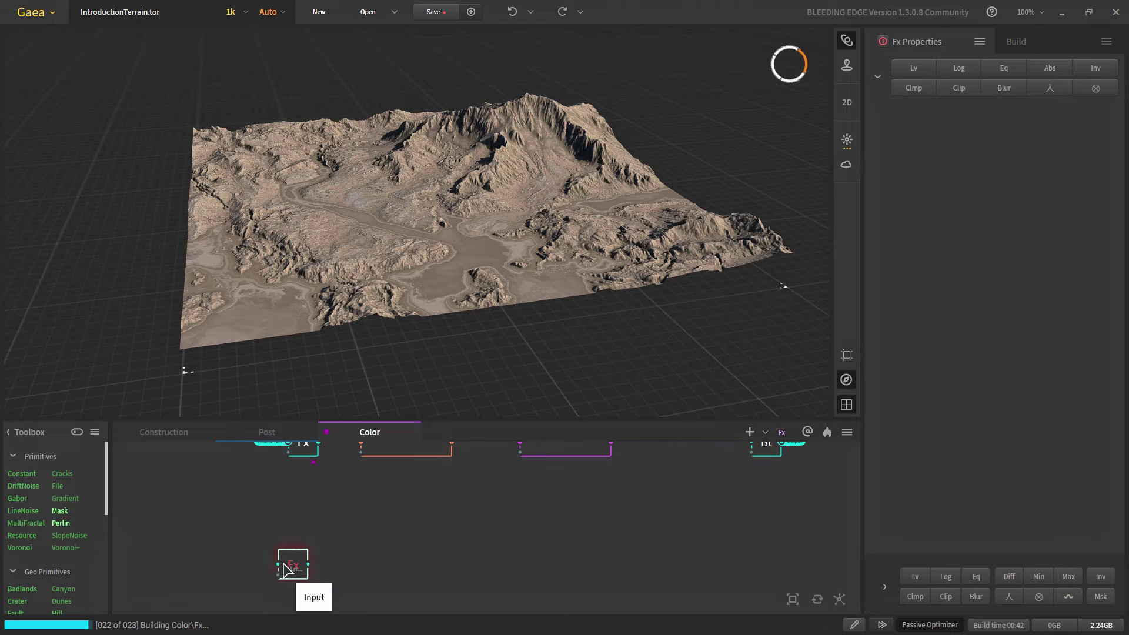
- Feed the Snowfall · Snow portal into the input of the new Fx node in the Color graph
right_click(203, 560)
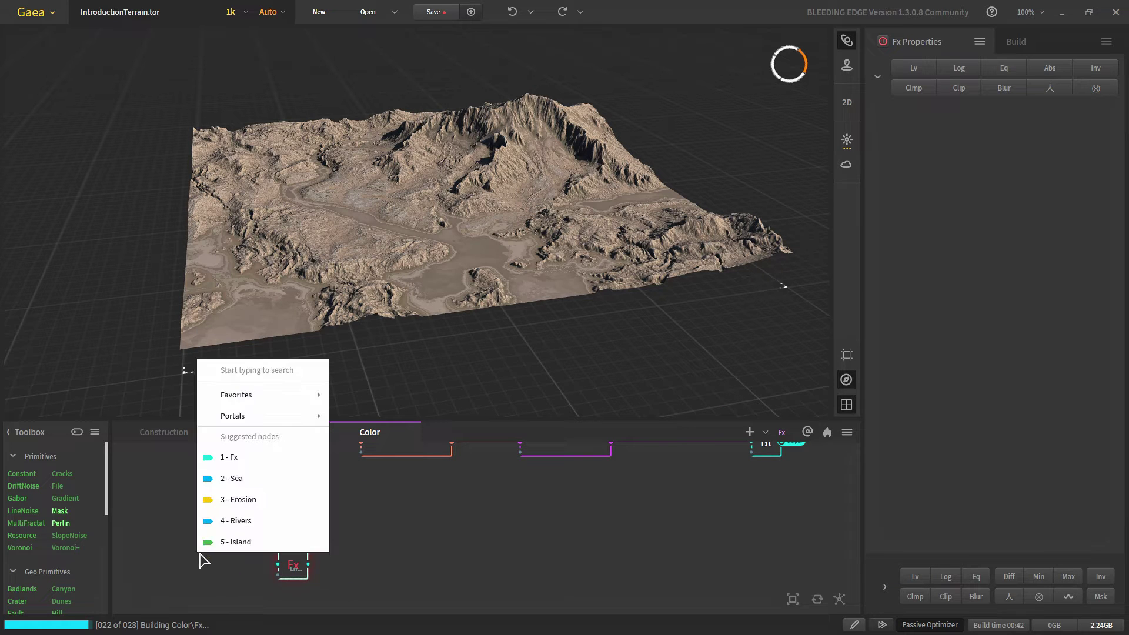
left_click(239, 575)
scroll(266, 573, "up", 1)
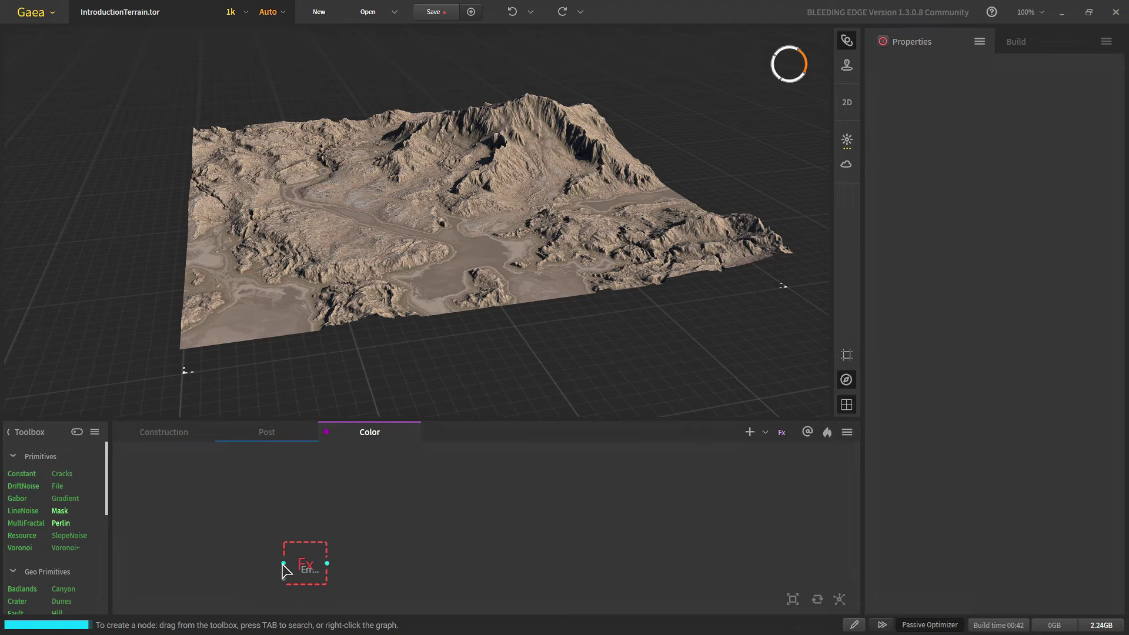
left_click_drag(283, 564, 158, 545)
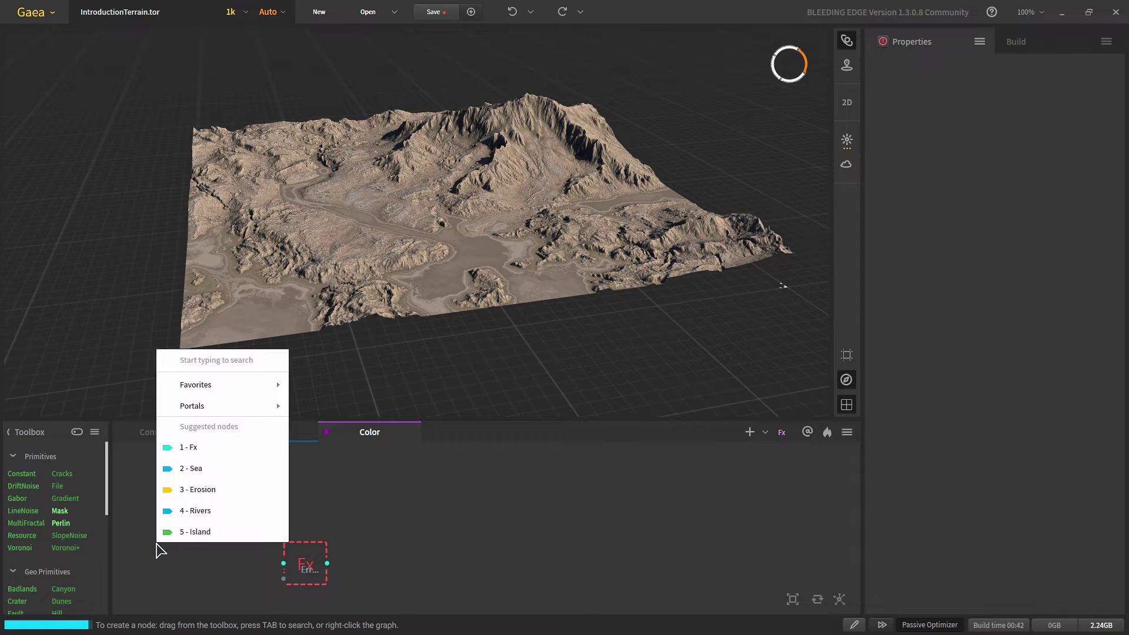
mouse_move(219, 408)
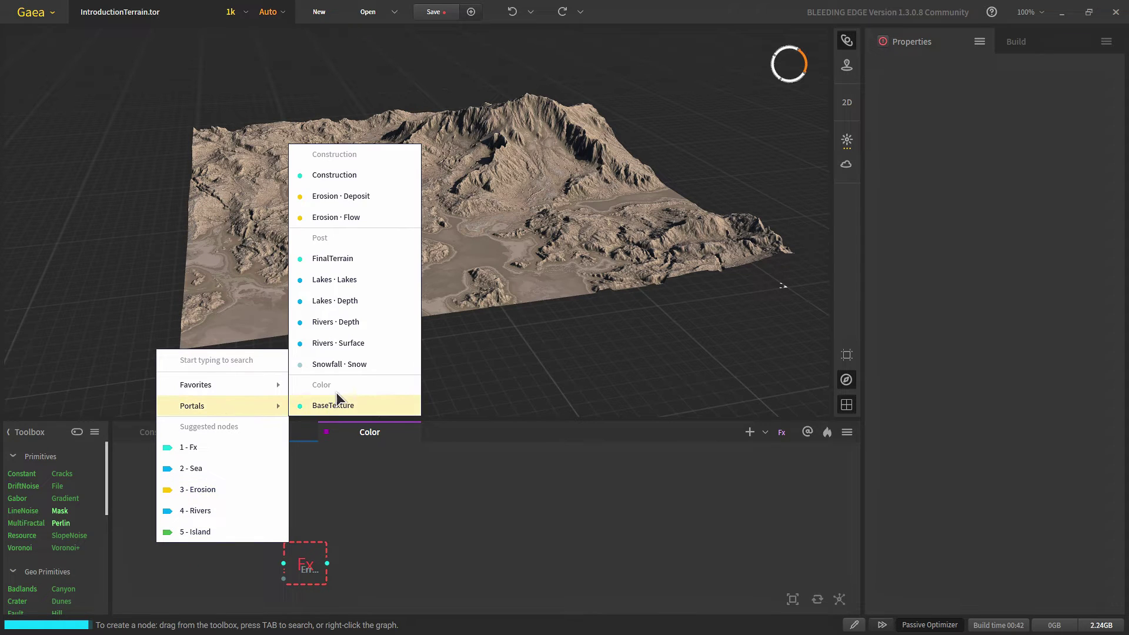
left_click(347, 363)
left_click(309, 569)
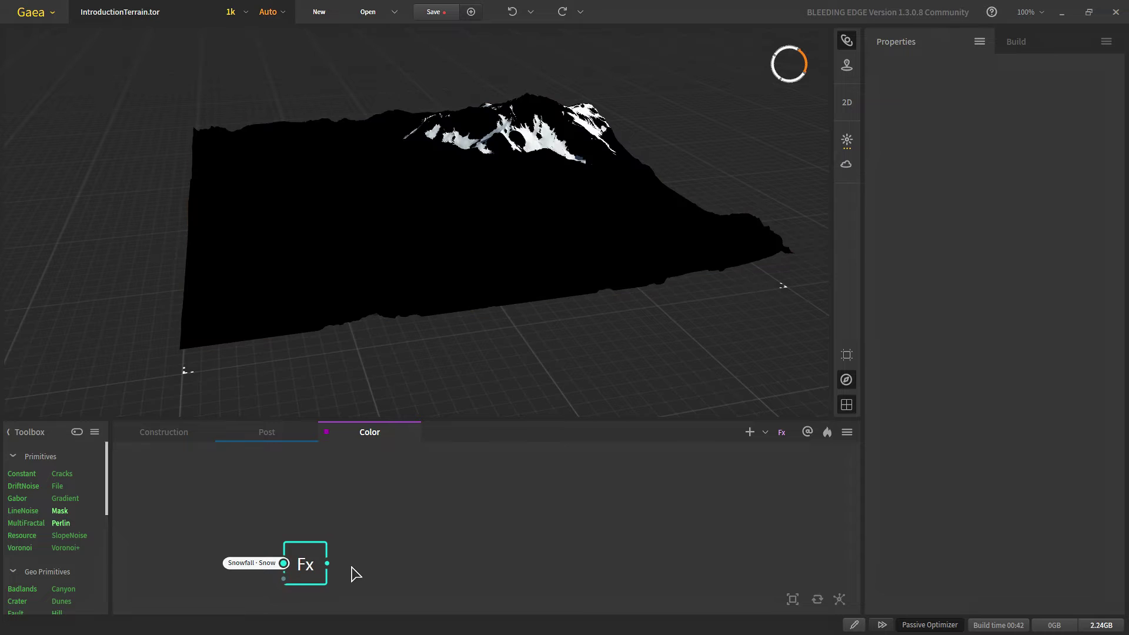
- Add a CLUTer node fed by the snow Fx node's output and align it level with that node
scroll(539, 139, "up", 3)
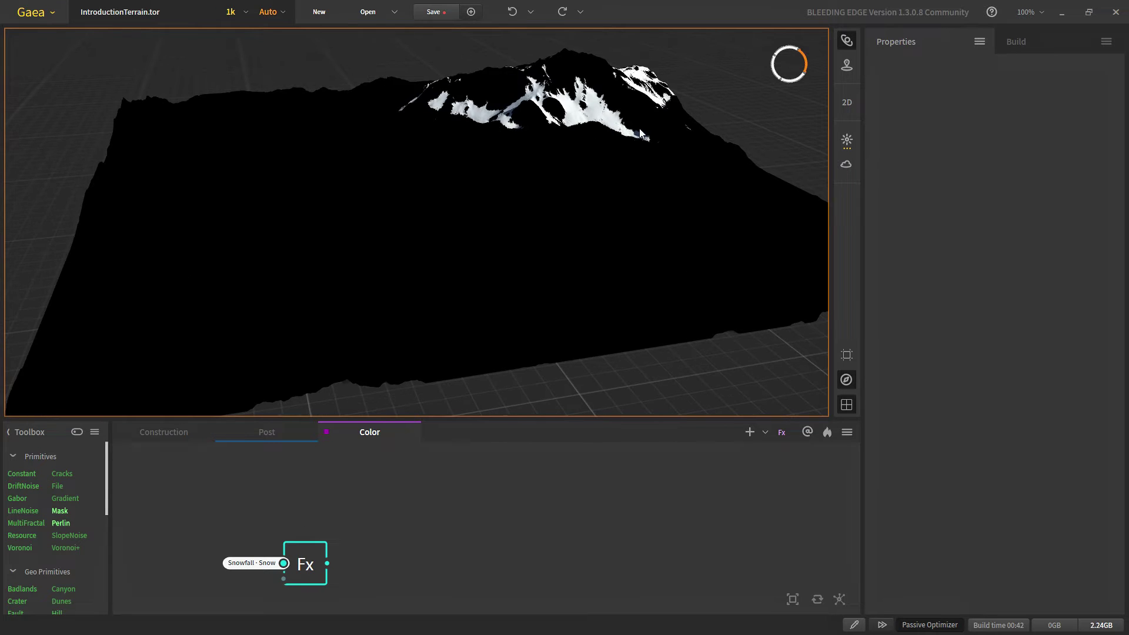
scroll(605, 144, "down", 2)
left_click_drag(558, 238, 504, 257)
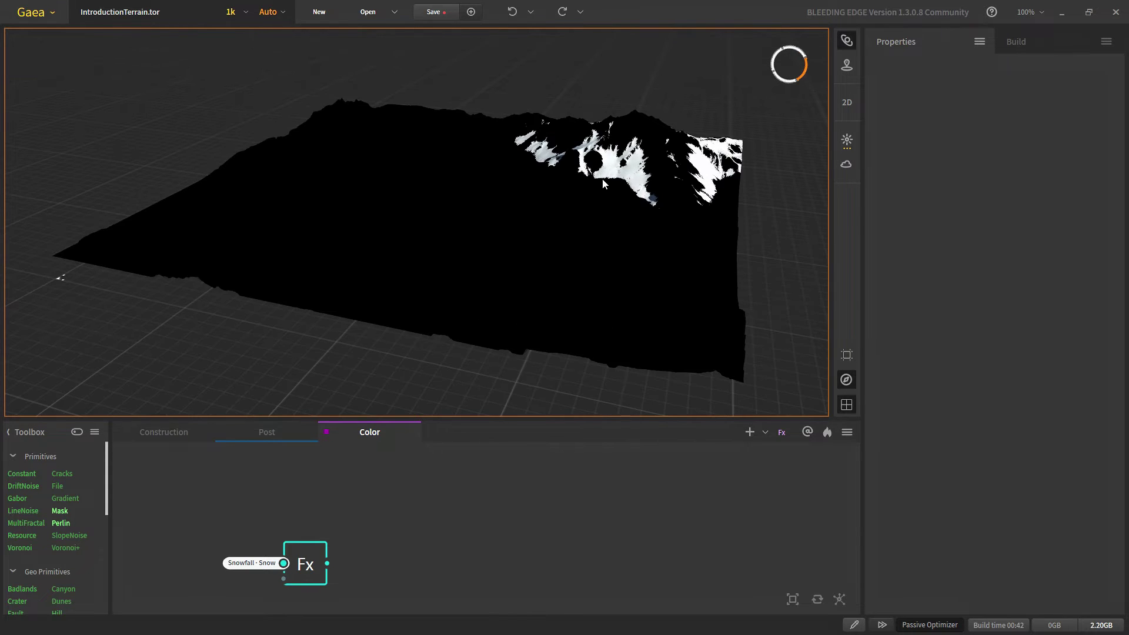
scroll(411, 542, "down", 3)
scroll(541, 464, "up", 2)
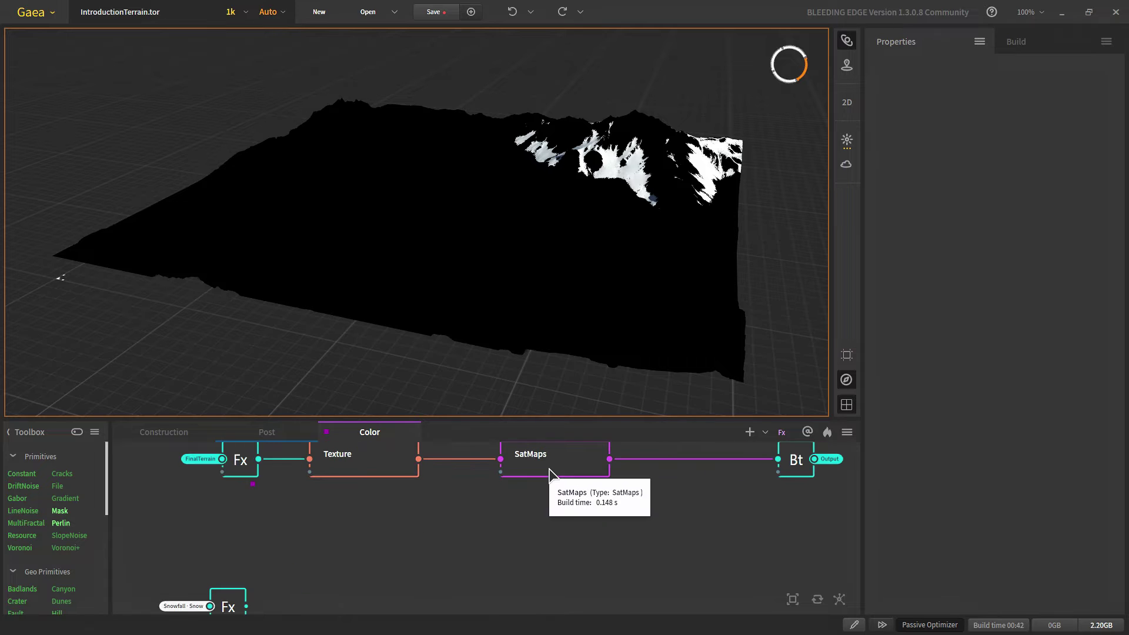
middle_click_drag(321, 567, 380, 493)
scroll(343, 516, "up", 2)
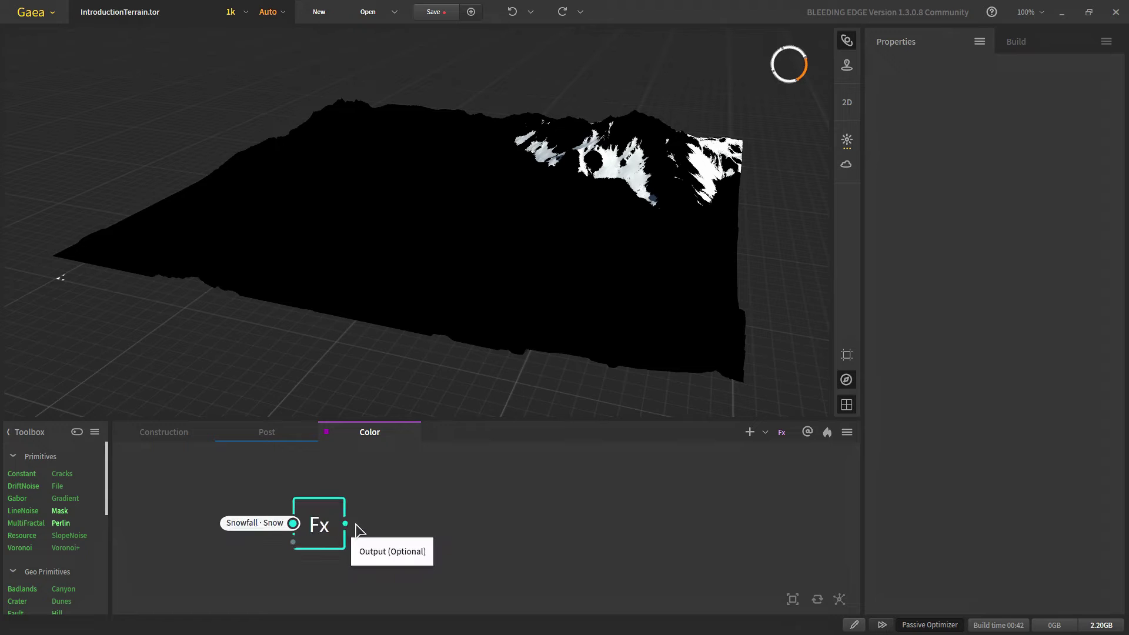
left_click_drag(345, 525, 452, 523)
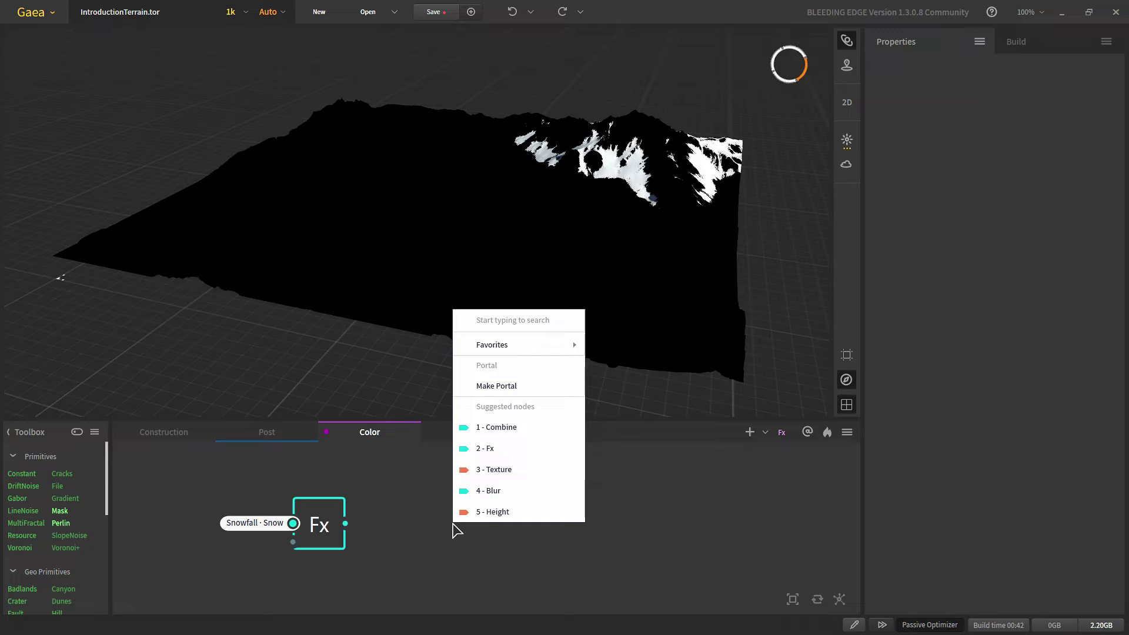
type("clu")
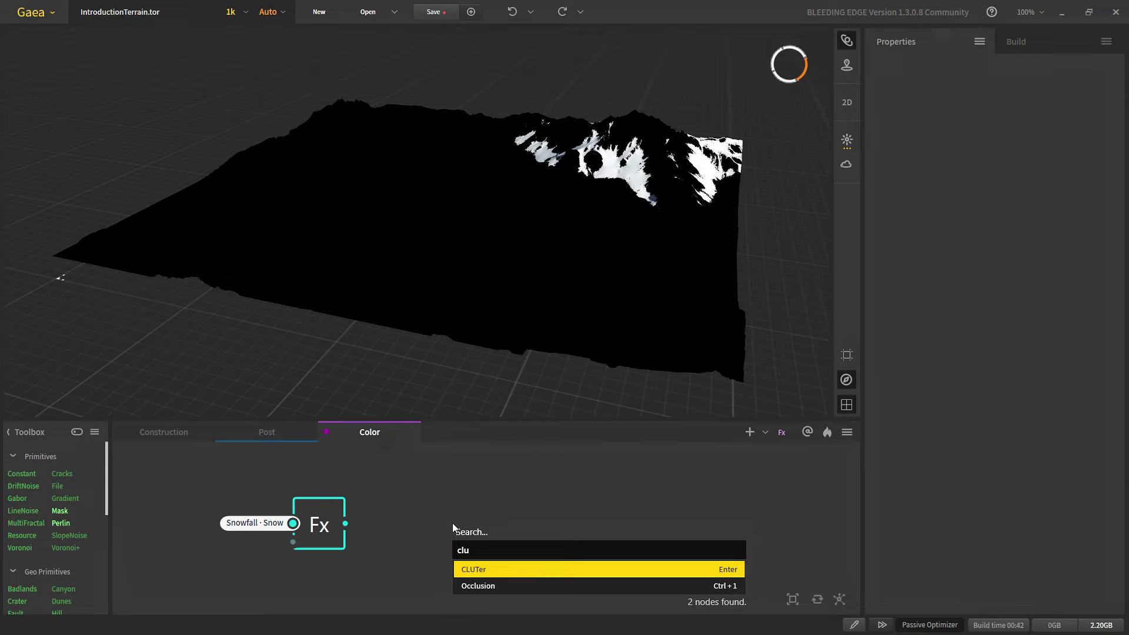
key("Return")
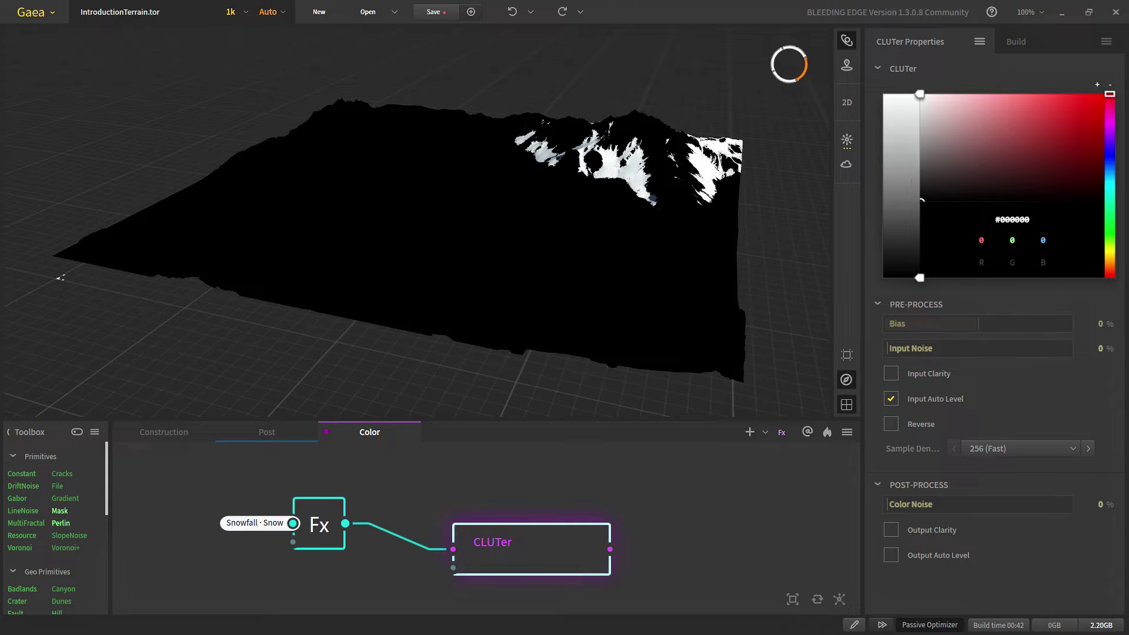
left_click_drag(538, 543, 525, 517)
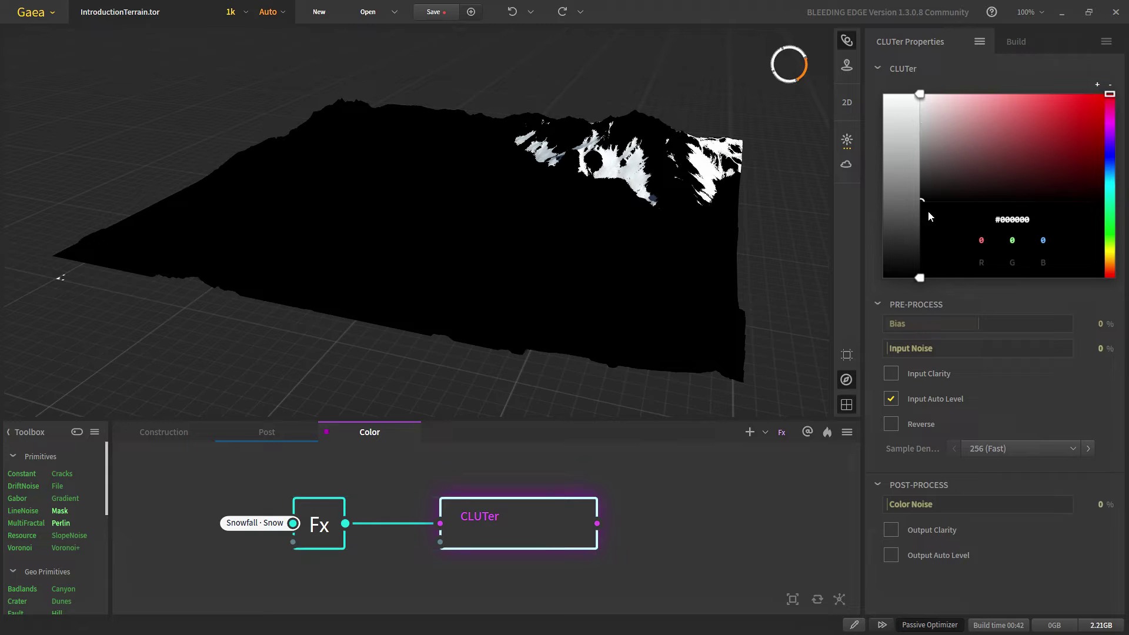
- Add an unconnected Combine node in the empty area beside the CLUTer node
scroll(553, 211, "up", 5)
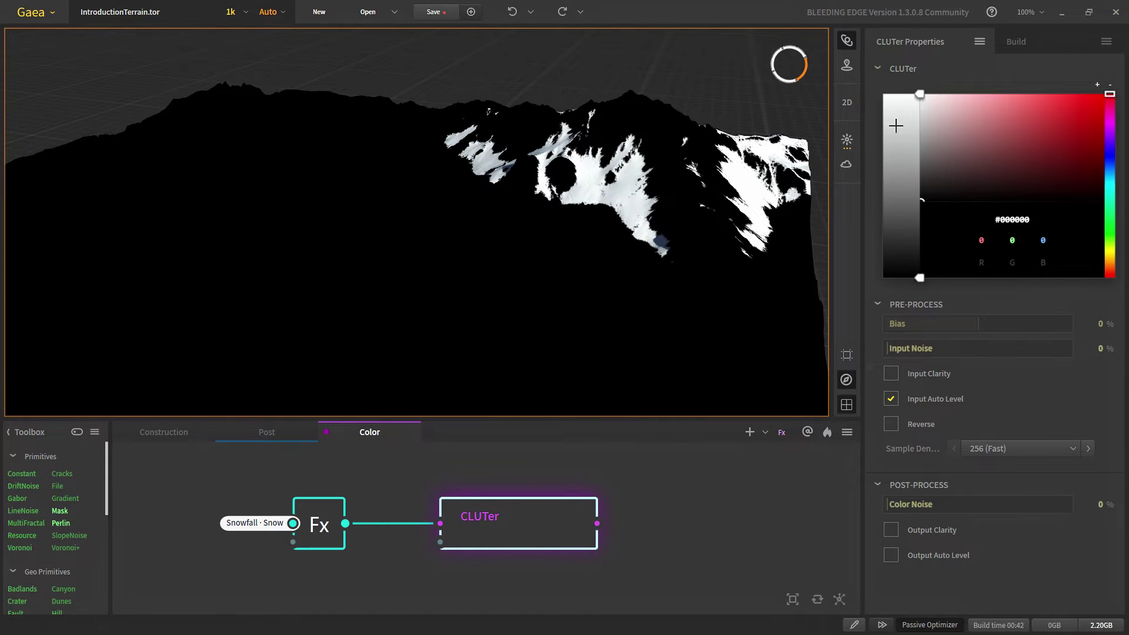
scroll(693, 157, "up", 4)
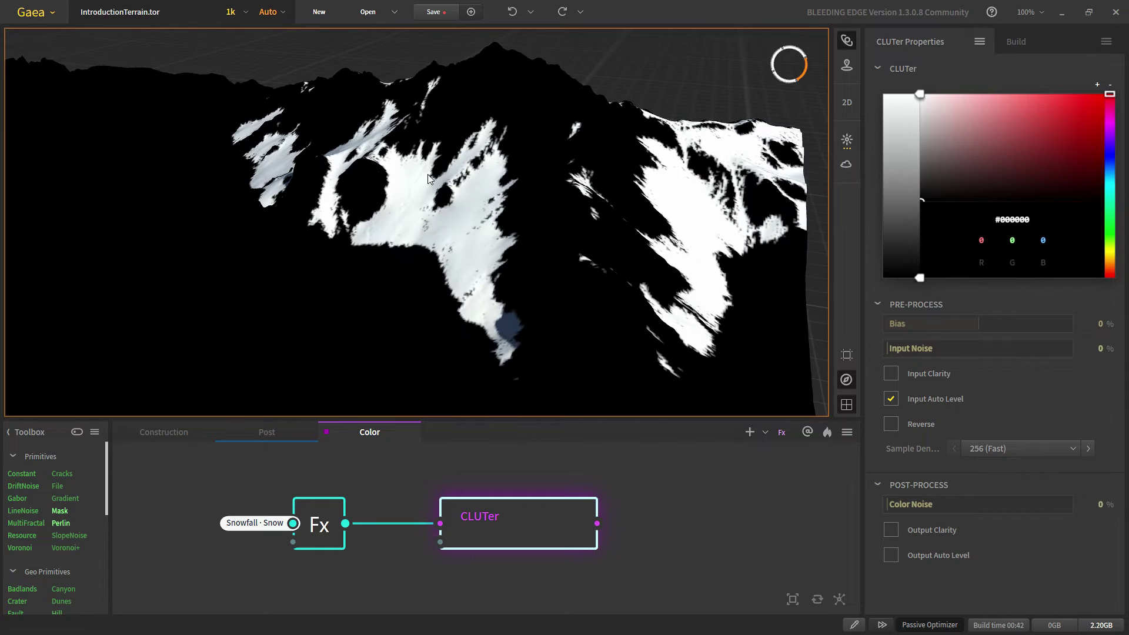
scroll(463, 268, "down", 8)
left_click_drag(547, 567, 463, 578)
scroll(464, 577, "down", 1)
left_click_drag(544, 524, 507, 532)
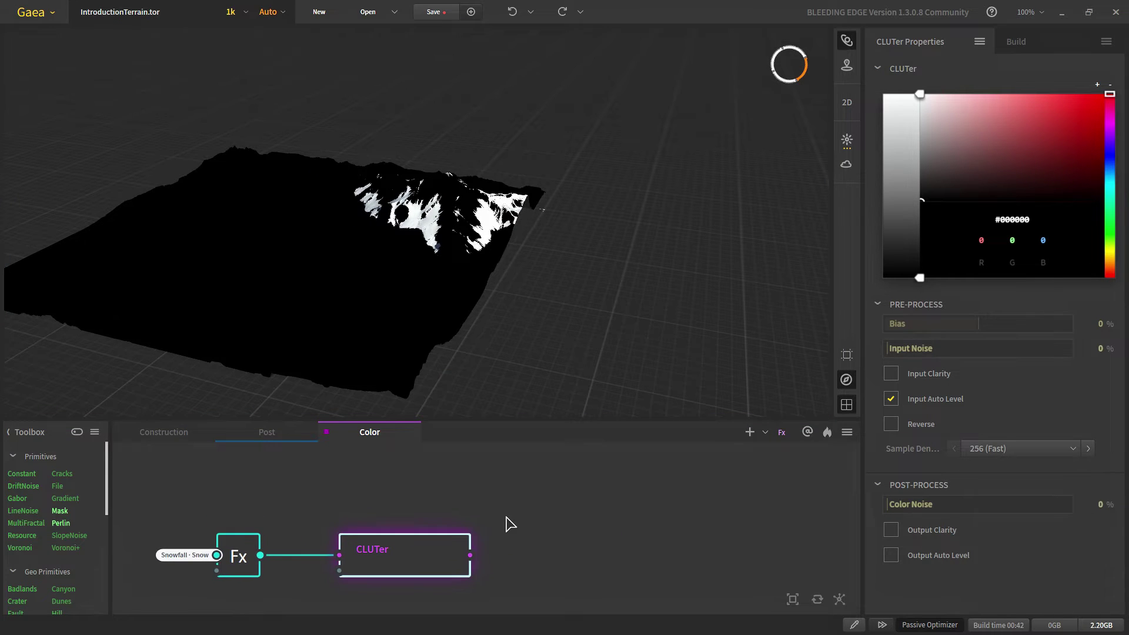
left_click(501, 513)
right_click(498, 502)
type("com")
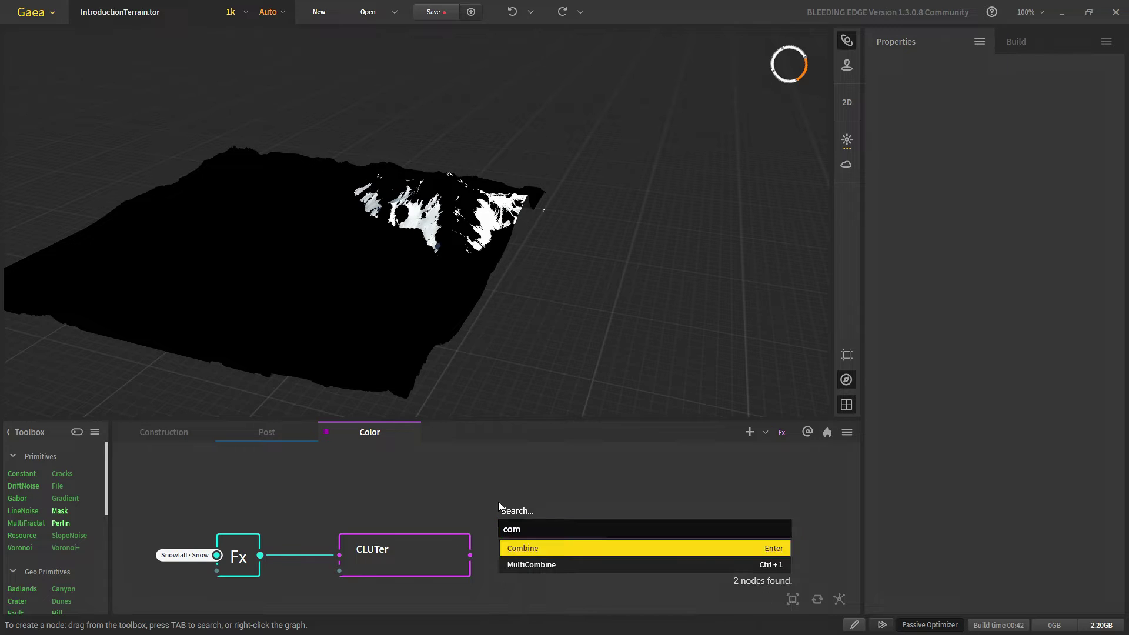
key("Return")
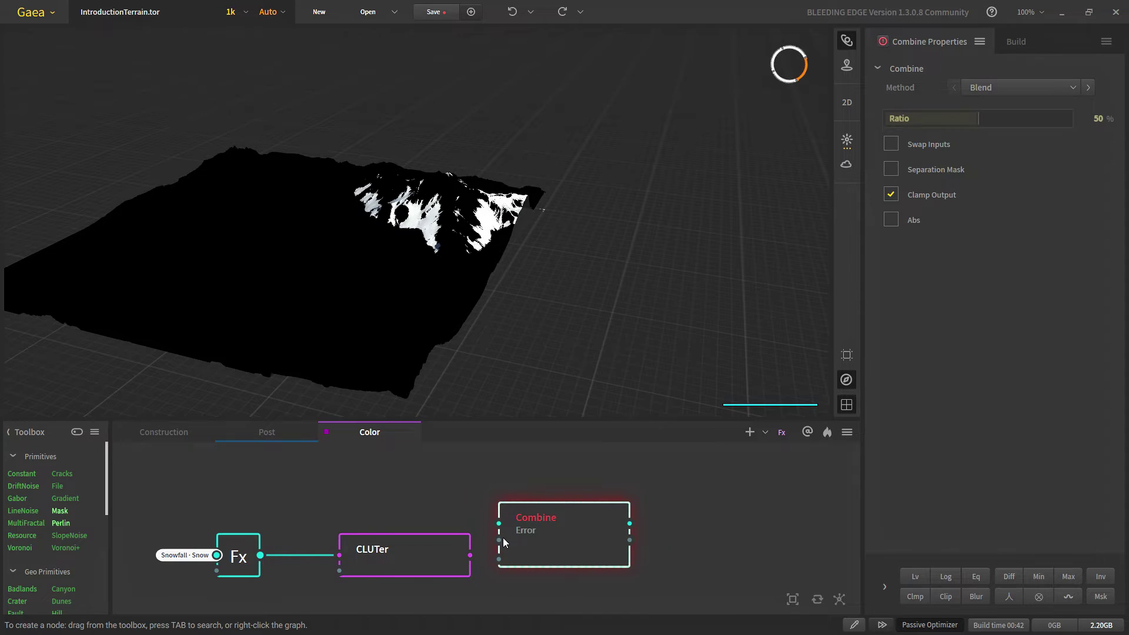
- Feed the BaseTexture portal into the Combine node's first input and the CLUTer output into its second input
left_click_drag(542, 545, 432, 492)
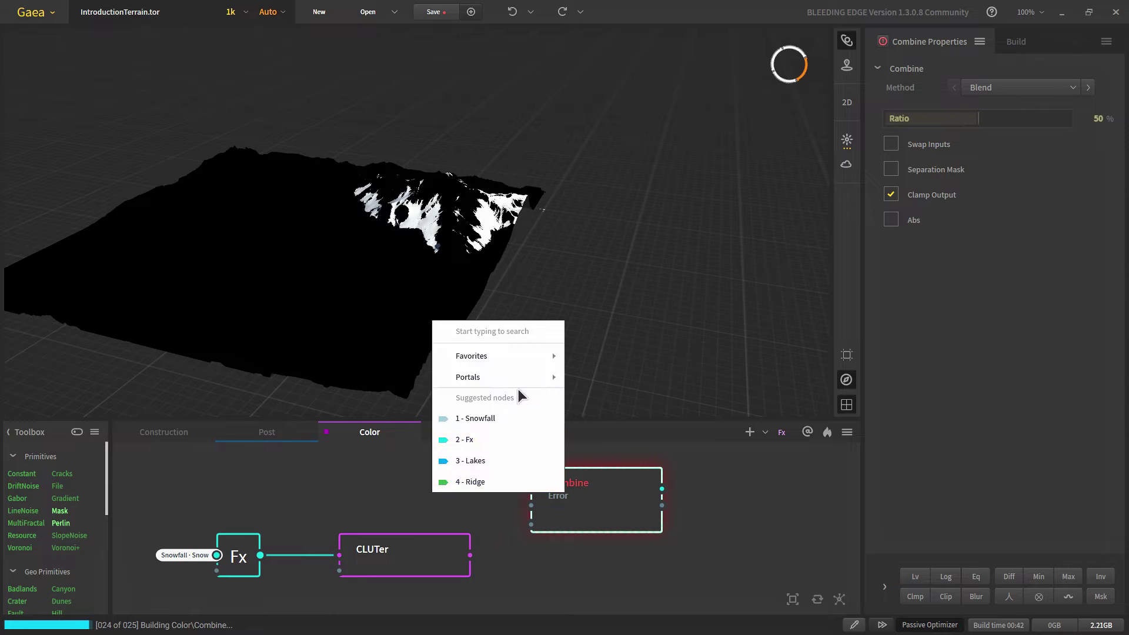
mouse_move(514, 377)
left_click(604, 376)
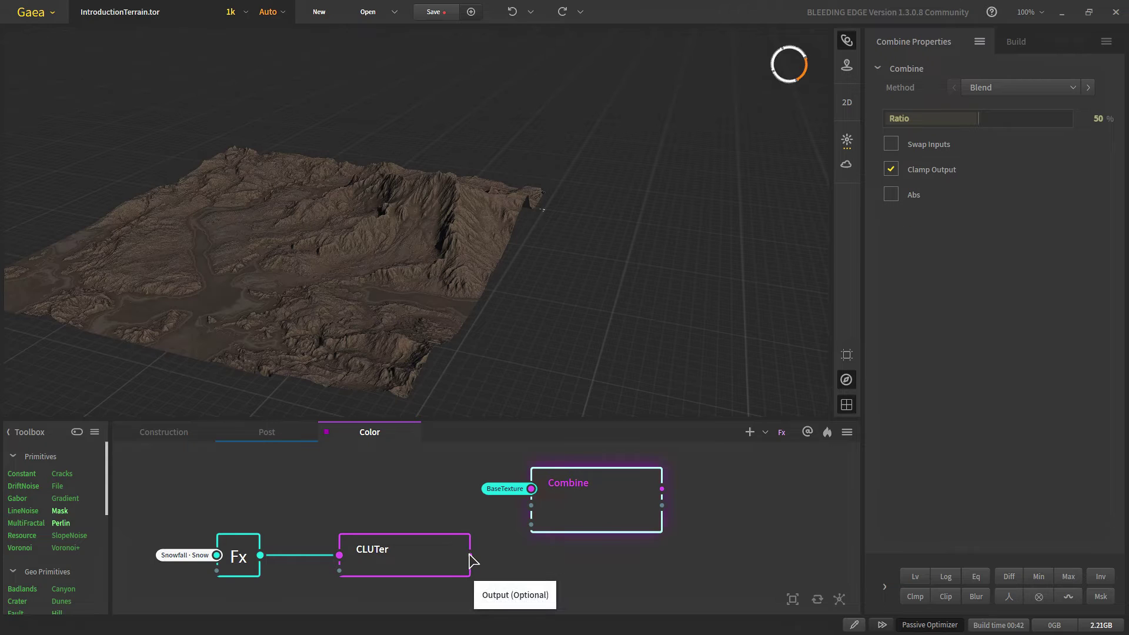
left_click_drag(470, 555, 531, 506)
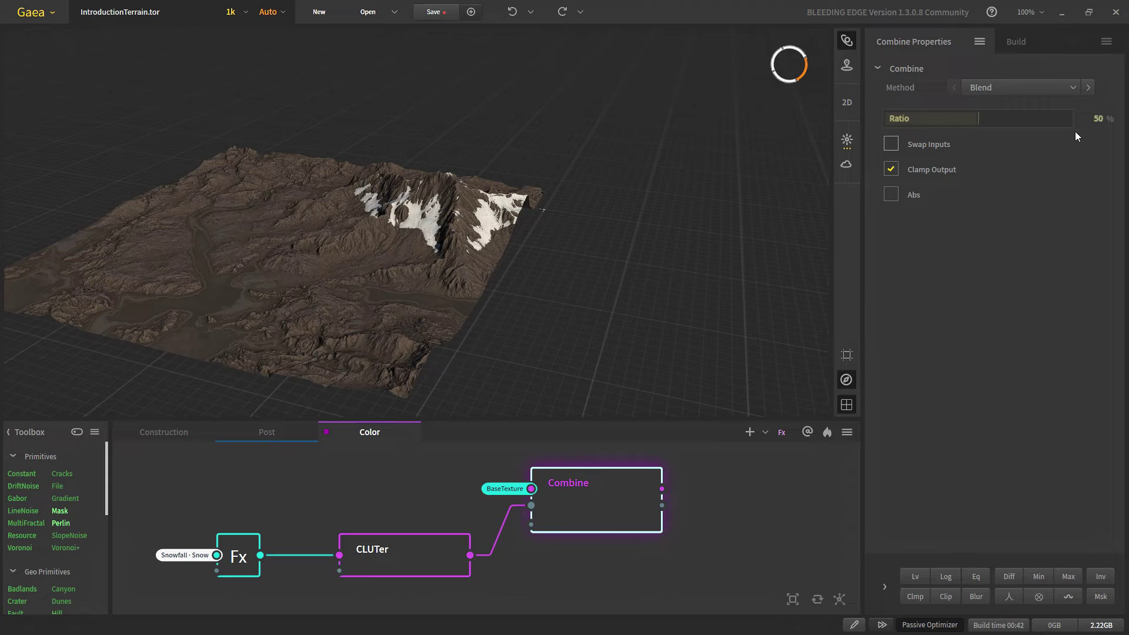
- Set the Combine node's Blend ratio to 100% and compare its preview with the CLUTer node's
mouse_move(1011, 129)
left_click(1061, 118)
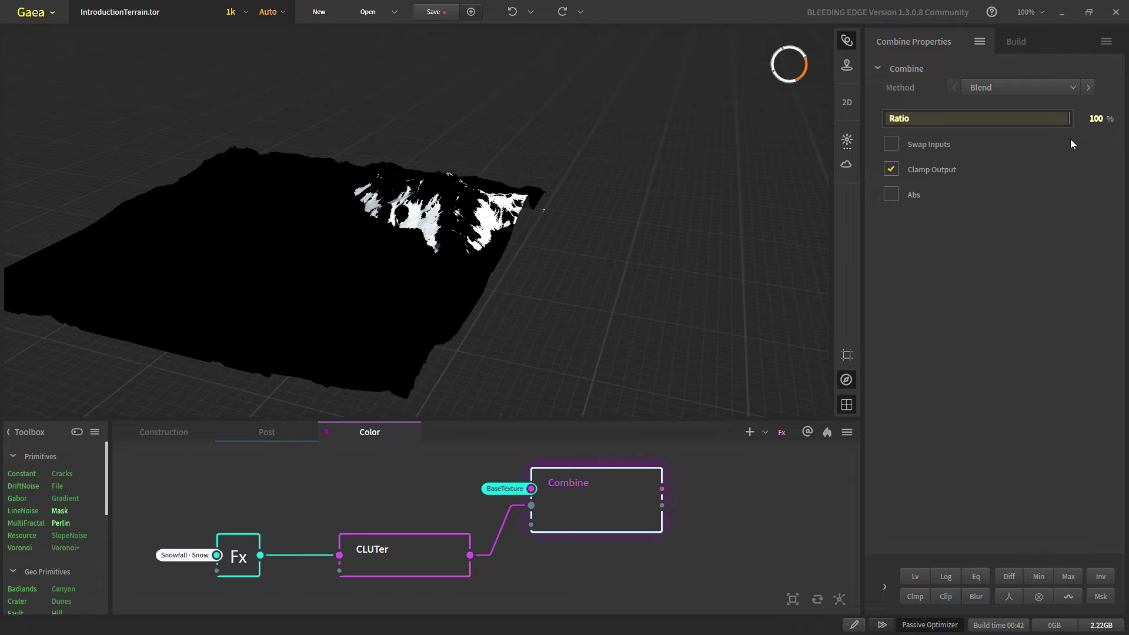
left_click(419, 561)
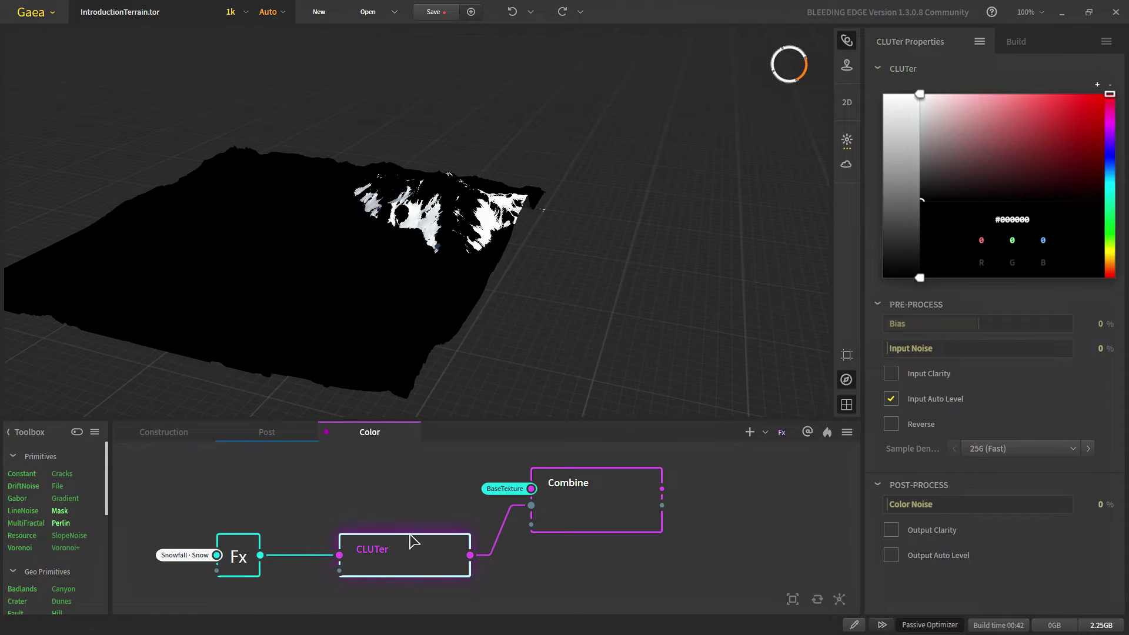
left_click(598, 518)
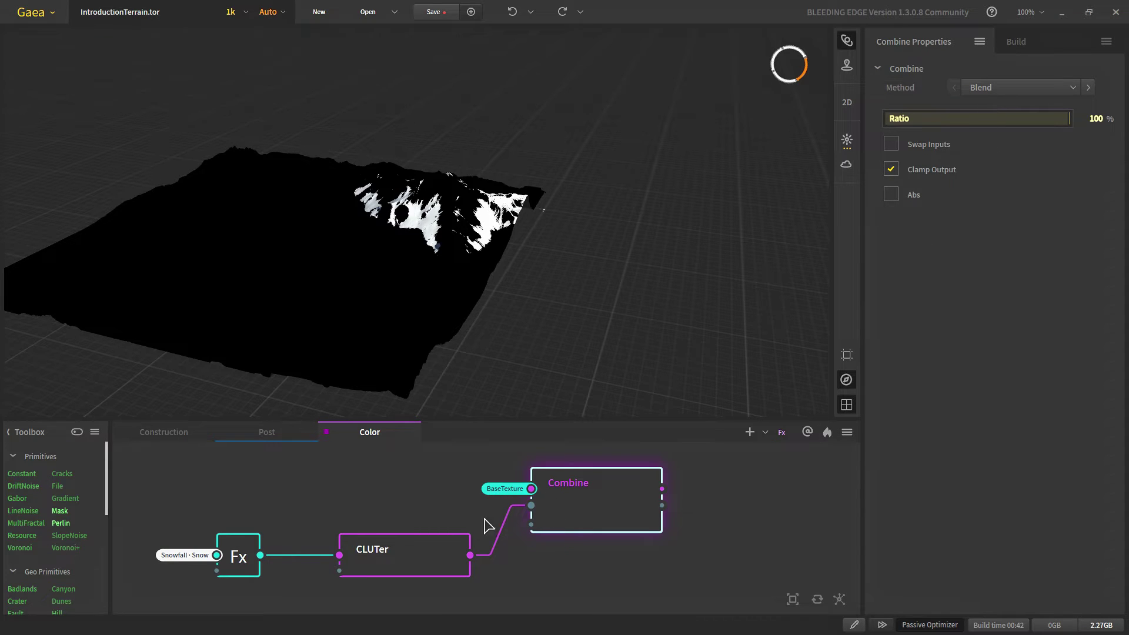
- Connect the snow Fx node's output to the Combine node's third input as its mask and inspect the mountain
left_click(238, 570)
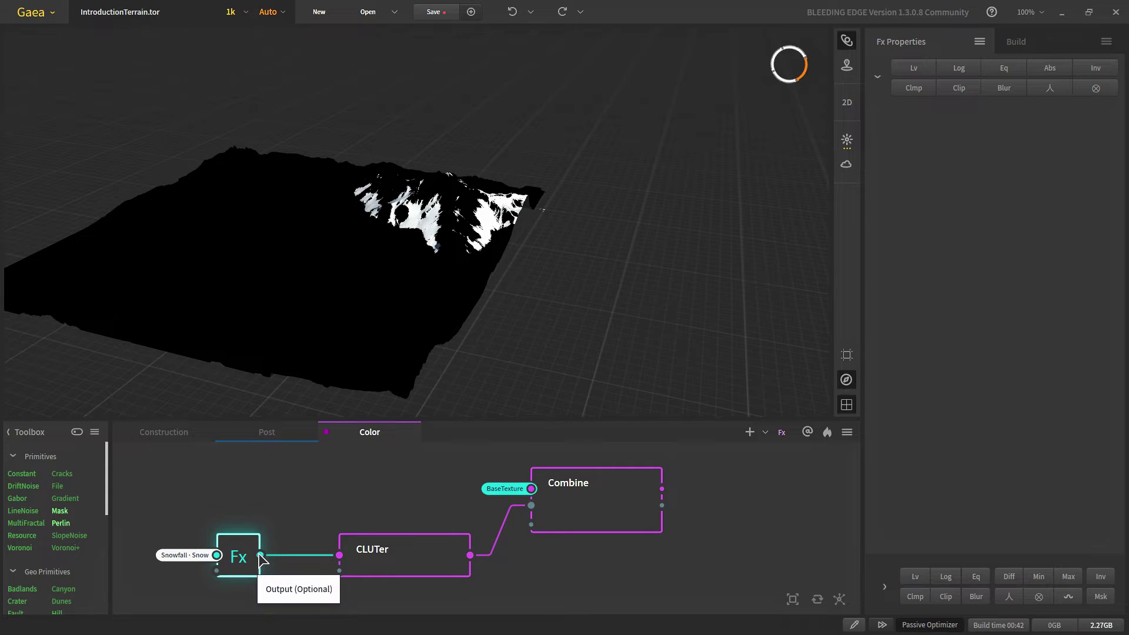
left_click_drag(258, 557, 531, 525)
left_click(608, 504)
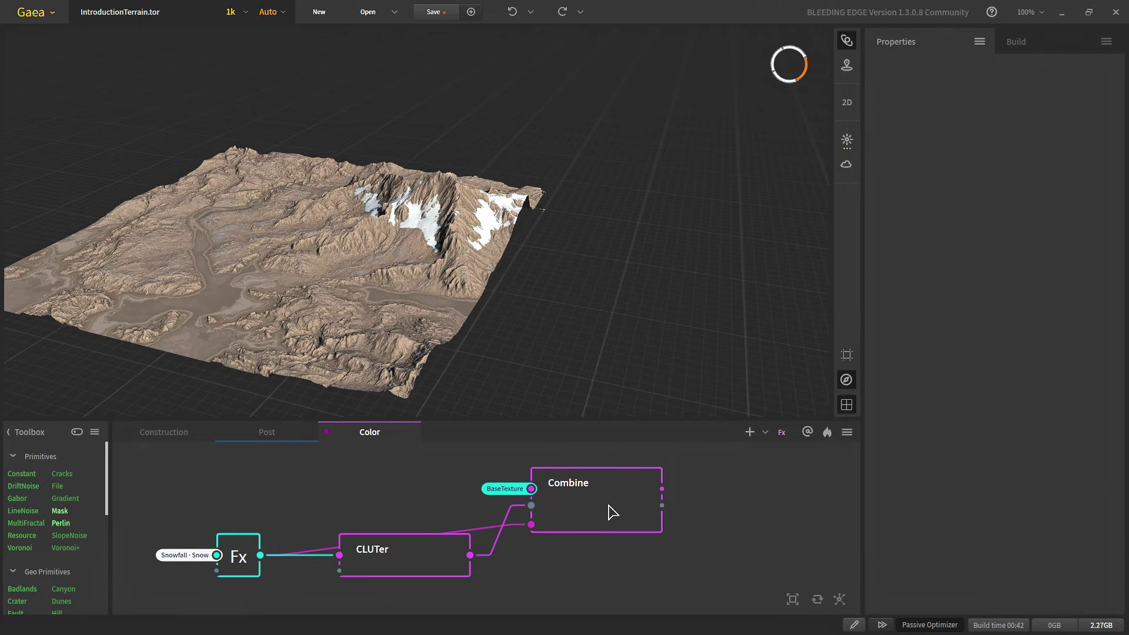
scroll(374, 241, "up", 5)
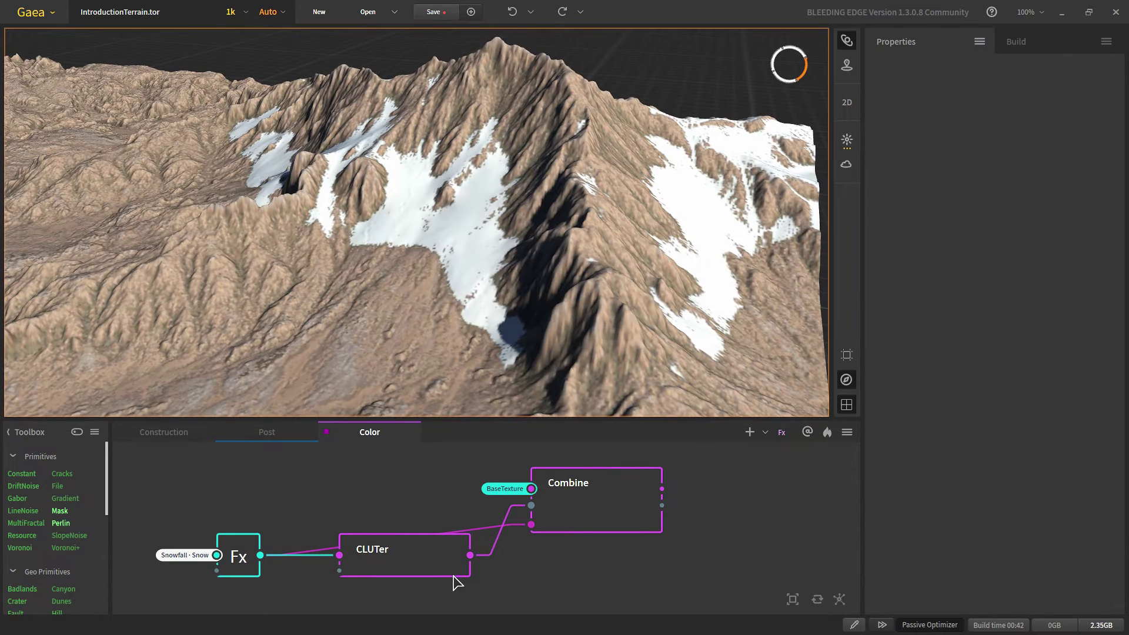
scroll(525, 242, "down", 3)
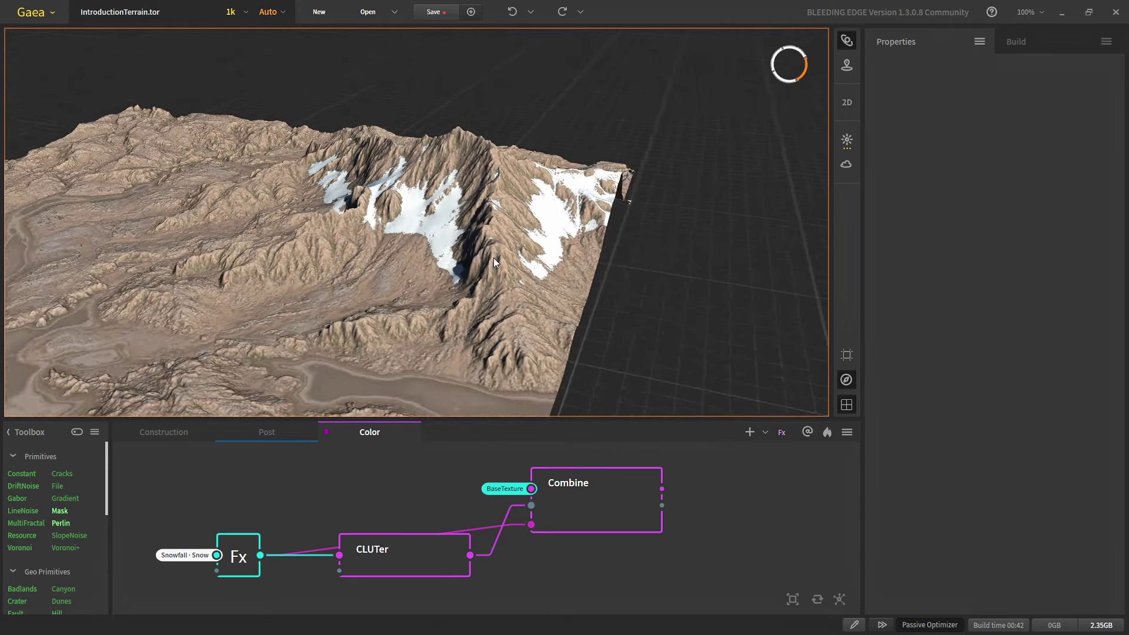
- Compare the Combine and snow Fx previews, examining the snow on the mountain and the layout of both Color chains
left_click(582, 517)
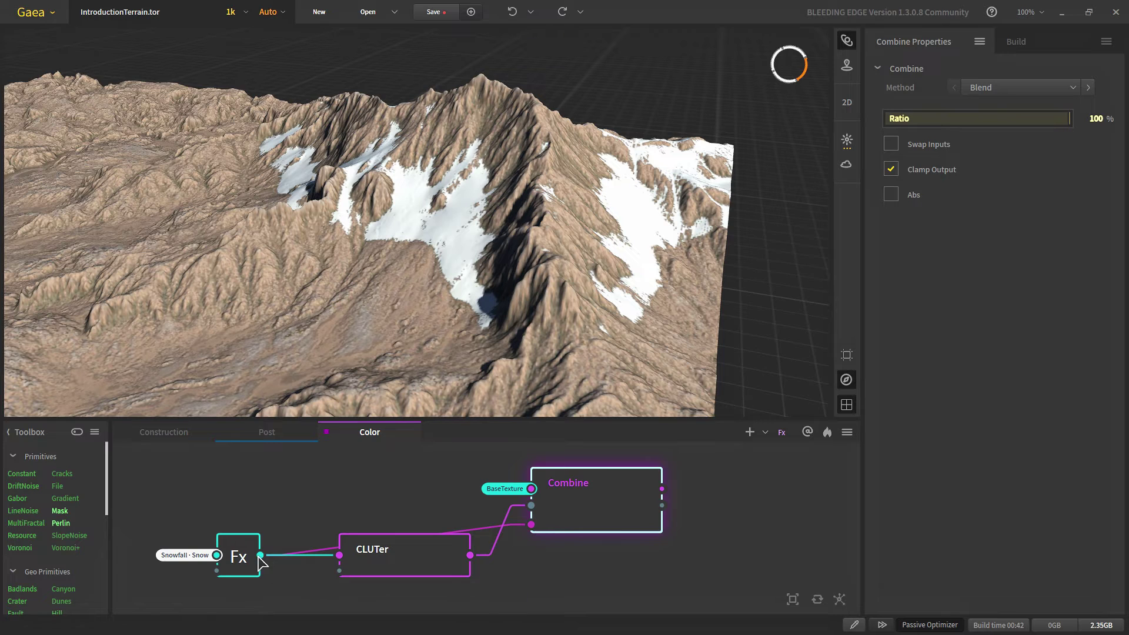
left_click(242, 565)
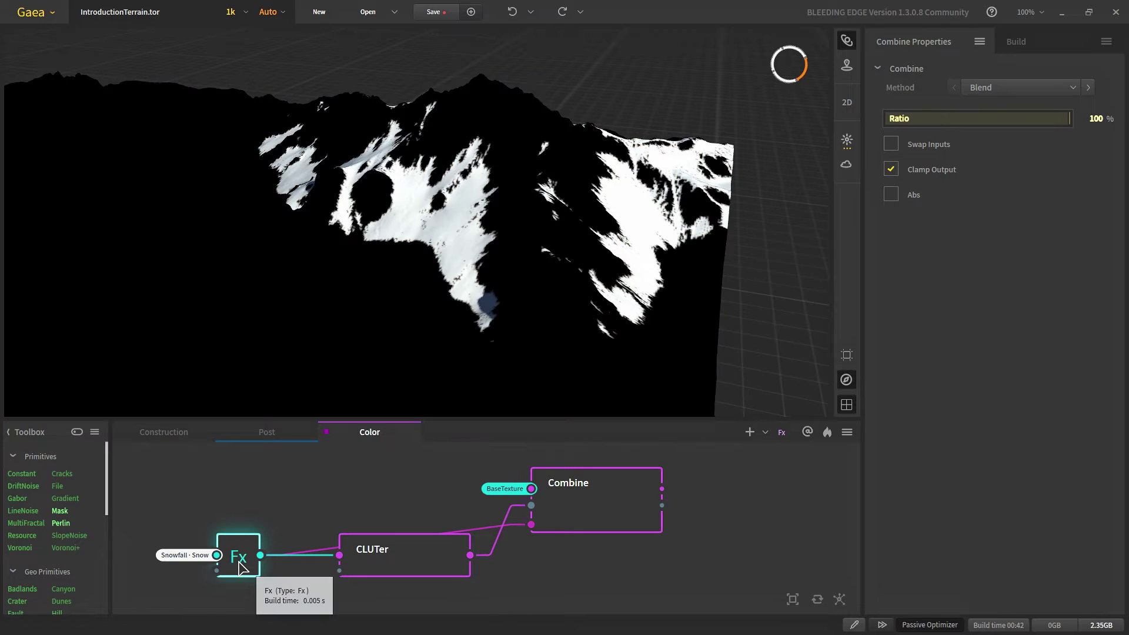
left_click(560, 477)
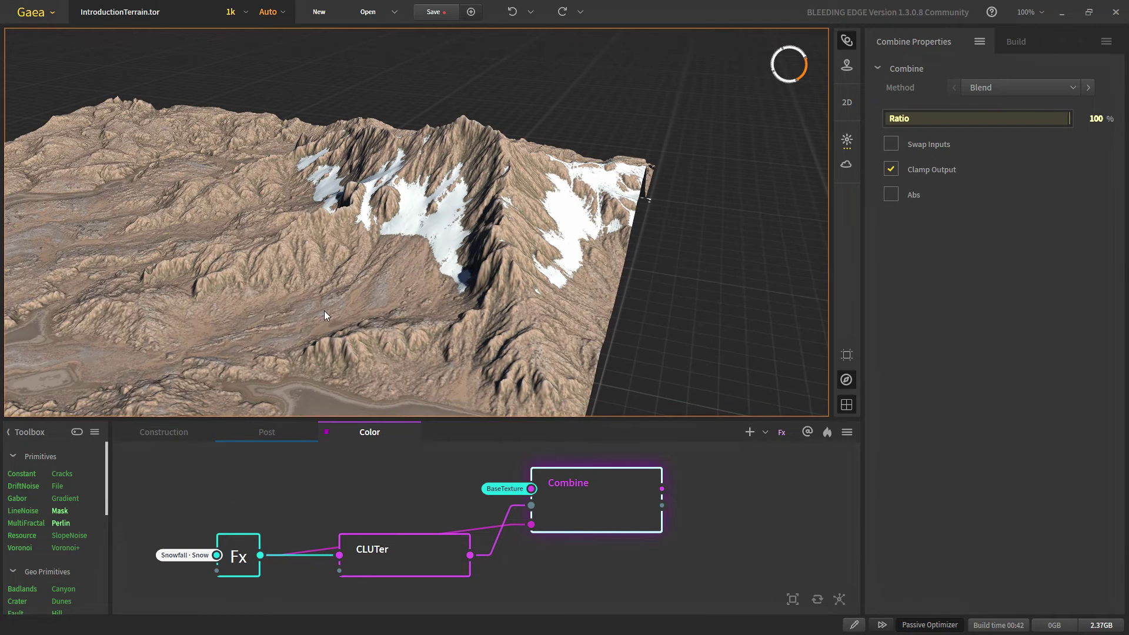
mouse_move(309, 302)
left_mouse_down()
mouse_move(352, 319)
mouse_move(319, 306)
left_mouse_up()
scroll(640, 495, "down", 4)
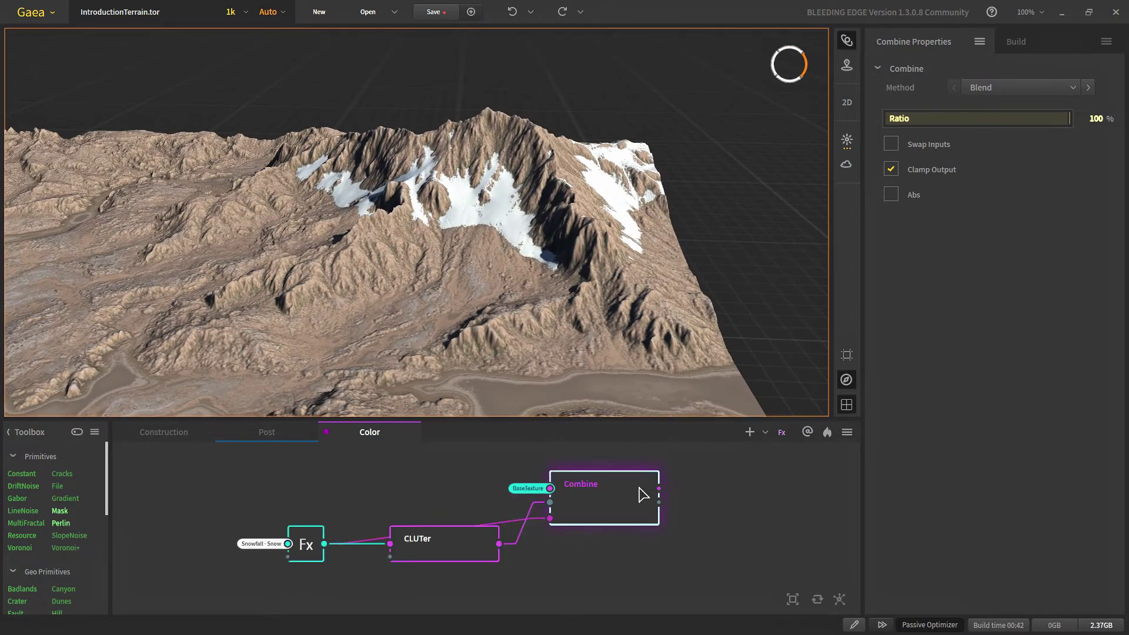
left_click_drag(481, 504, 487, 518)
middle_click_drag(486, 518, 445, 510)
scroll(249, 563, "down", 1)
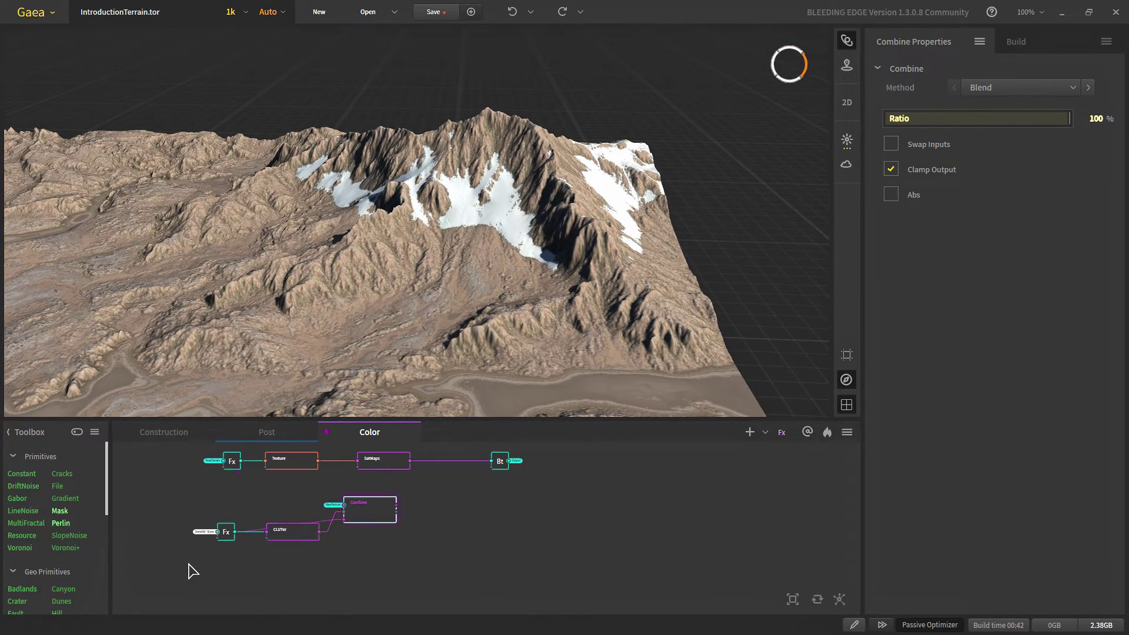
- Add an Fx node fed by the Combine node's main output at the end of the snow chain
left_click_drag(188, 562, 364, 571)
middle_click_drag(378, 499, 396, 404)
scroll(415, 485, "up", 4)
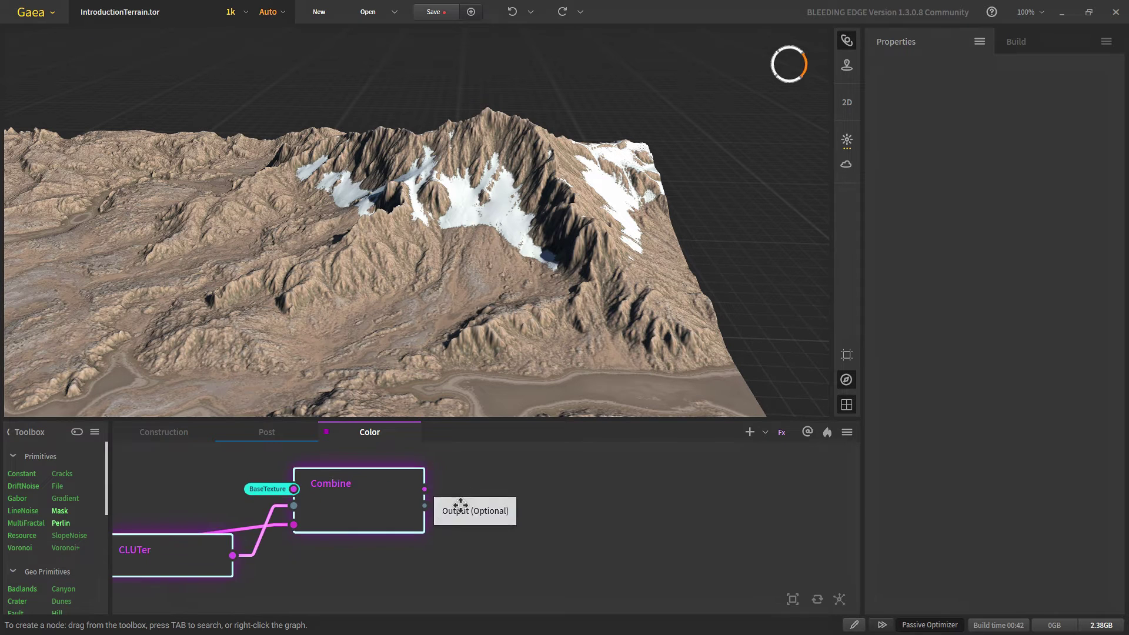
middle_click_drag(460, 491, 375, 501)
left_click_drag(338, 494, 448, 492)
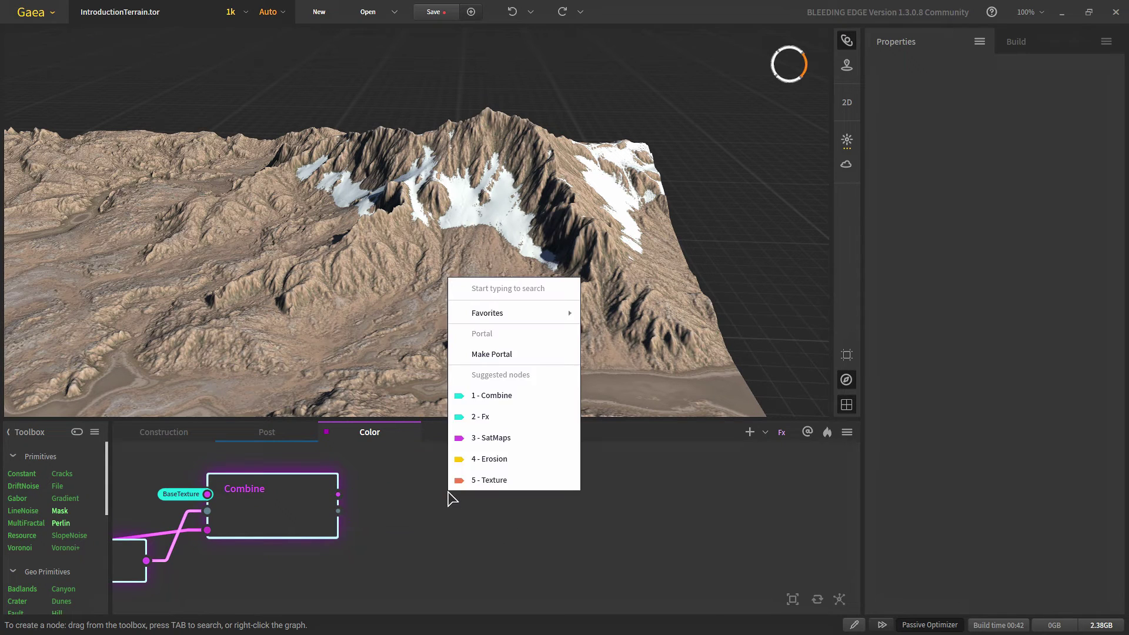
type("fx")
left_click(462, 537)
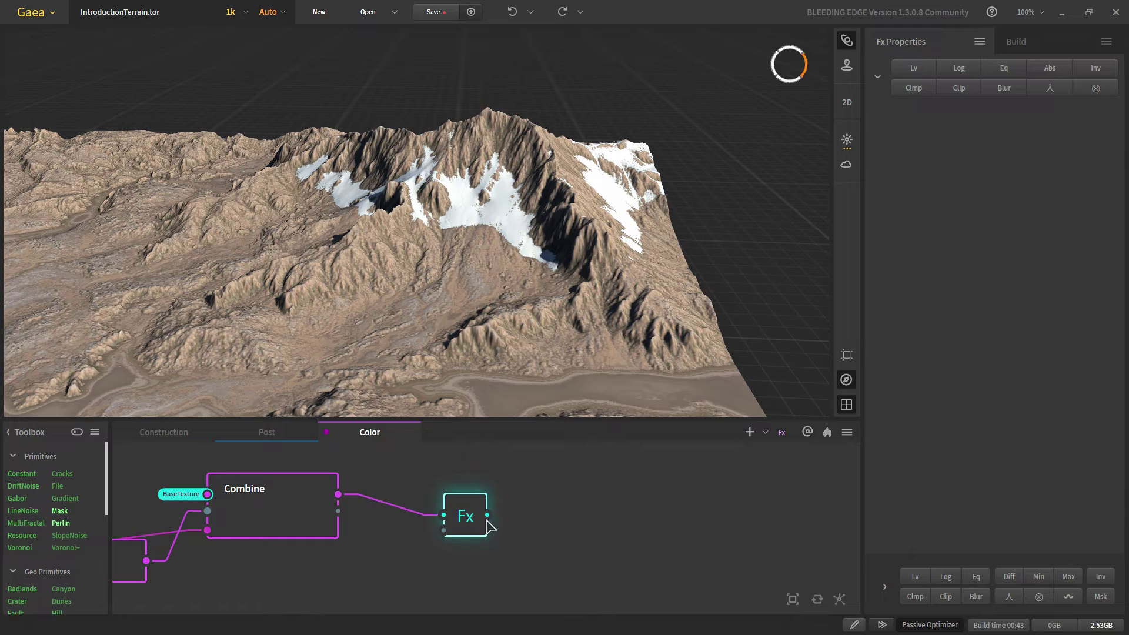
- Make a portal from the new Fx node's output and rename the node SnowTex
left_click_drag(487, 515, 582, 524)
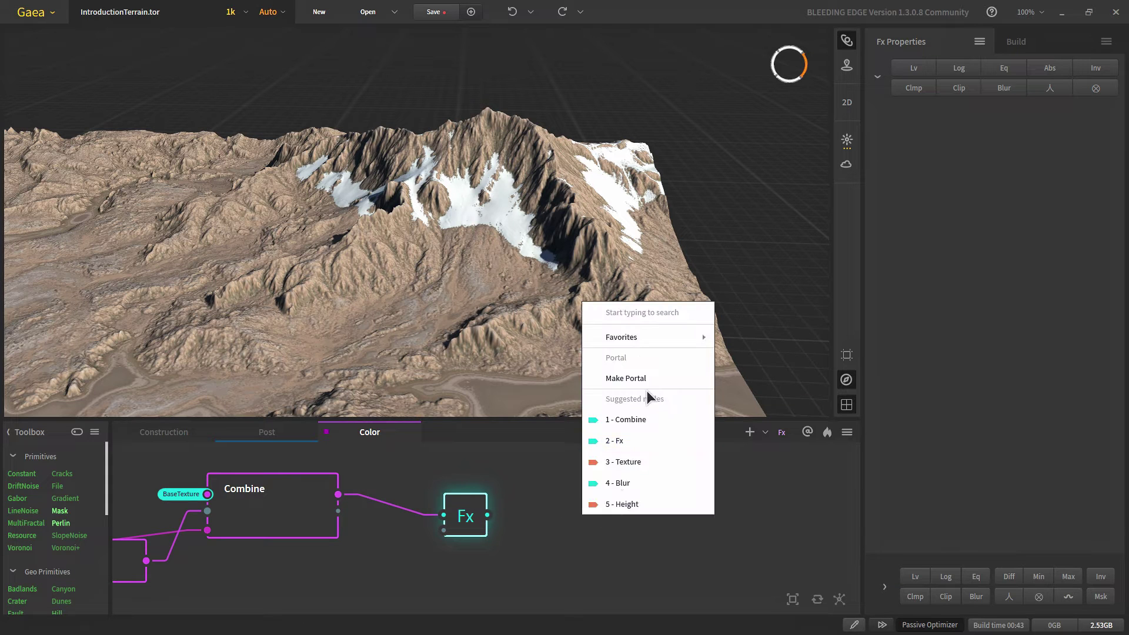
left_click(640, 377)
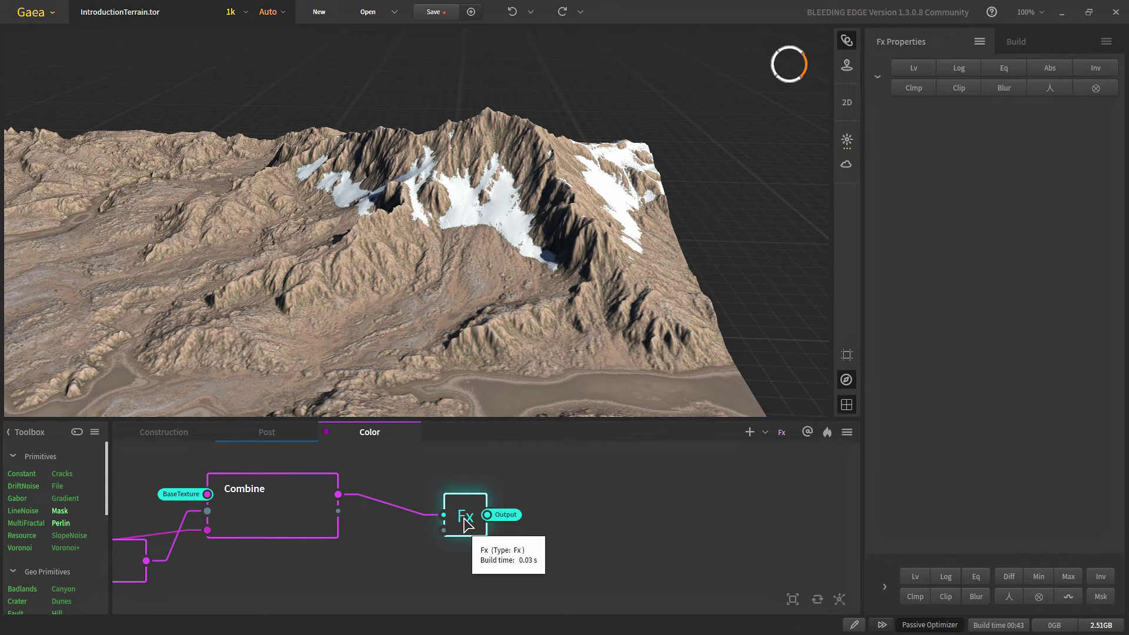
key("F2")
type("SnowTex")
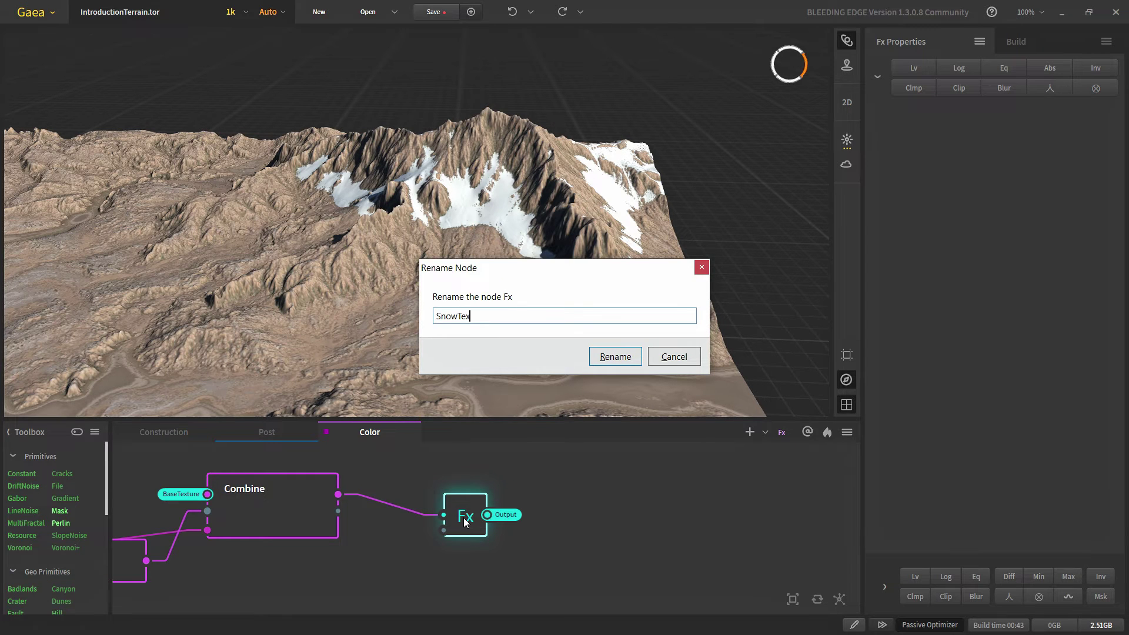
key("Return")
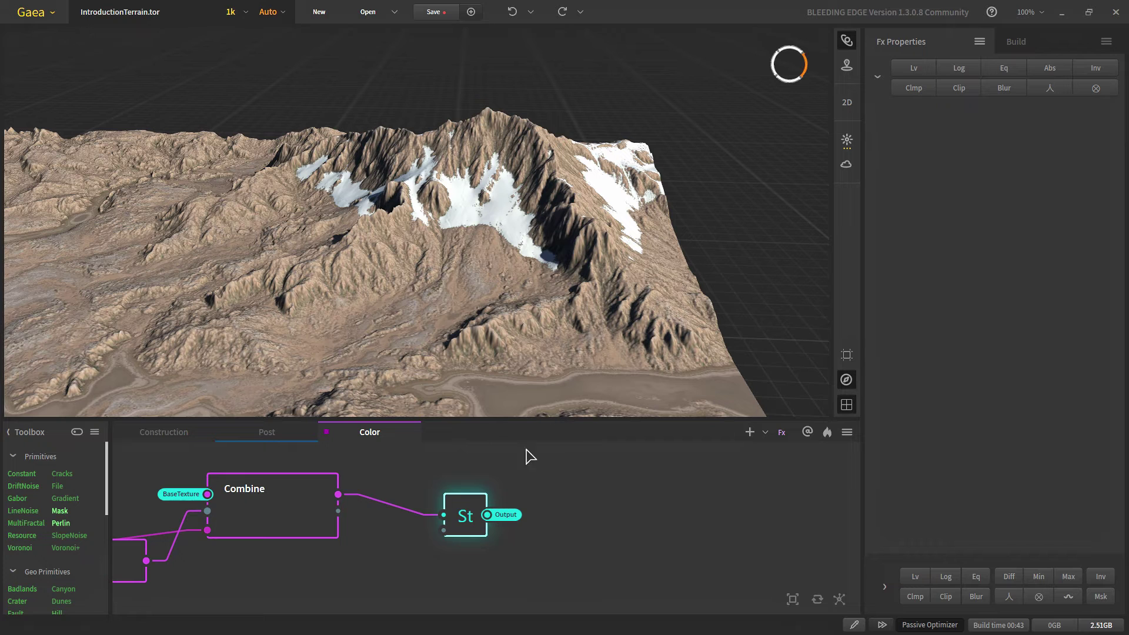
- Examine the snow chain from its Fx node through CLUTer and Combine to SnowTex, alongside the BaseTexture chain above it
scroll(336, 517, "down", 3)
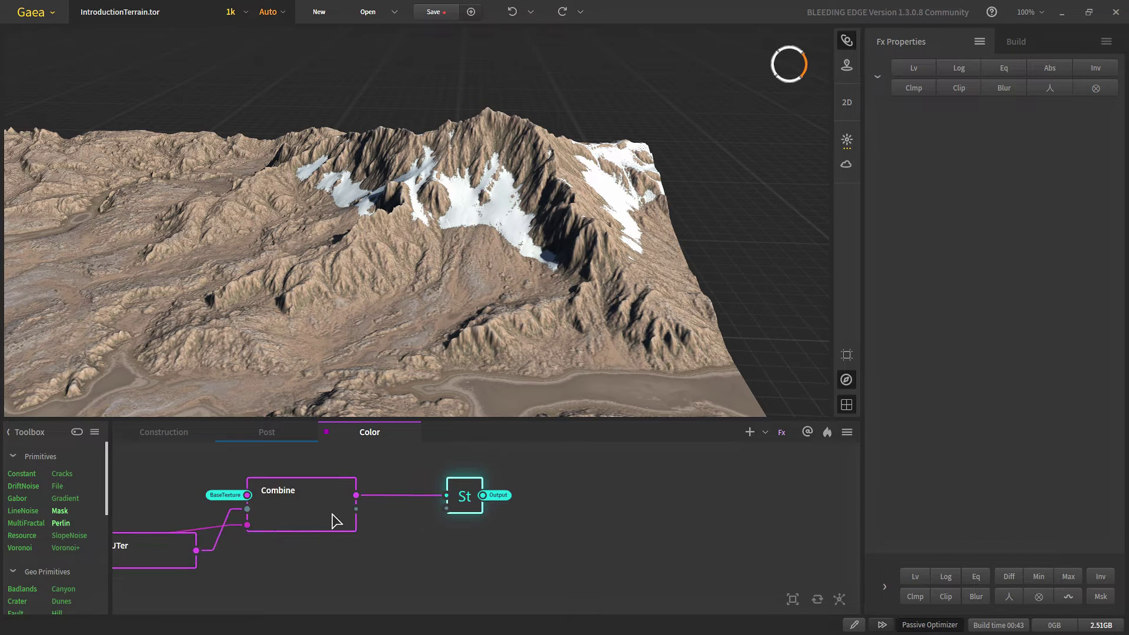
scroll(365, 537, "down", 2)
scroll(365, 542, "down", 2)
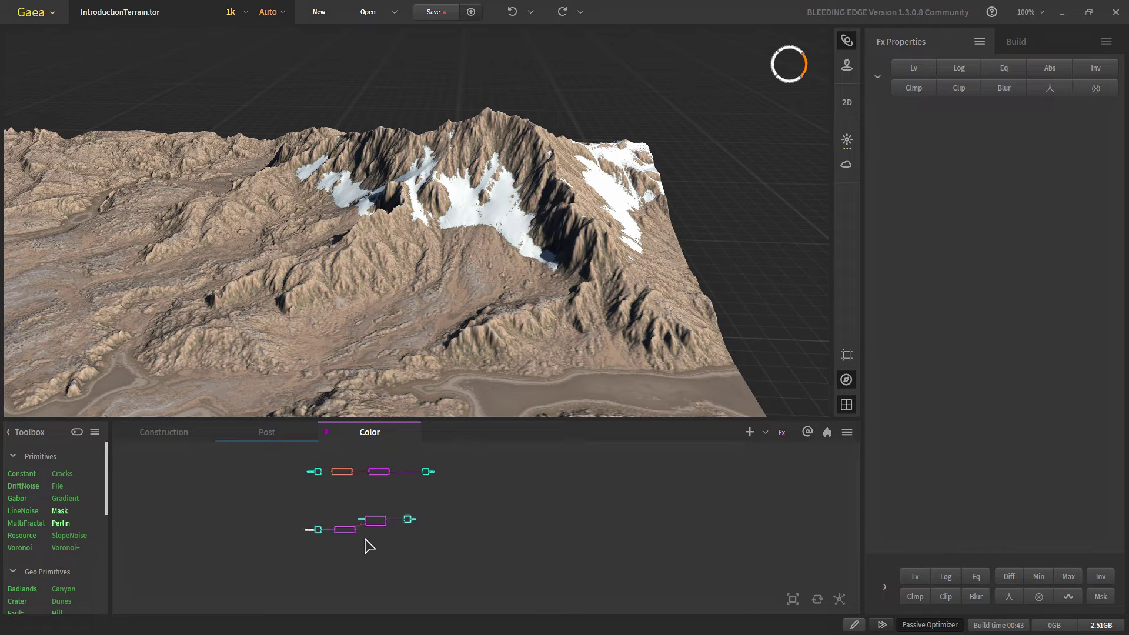
scroll(371, 532, "up", 6)
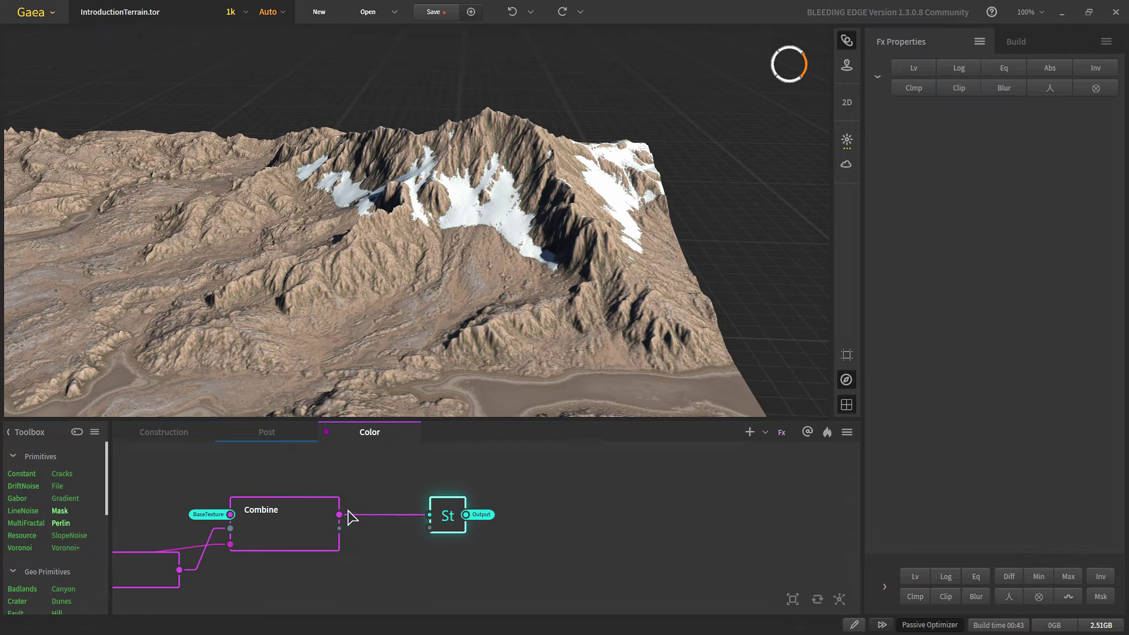
middle_click_drag(283, 533, 390, 515)
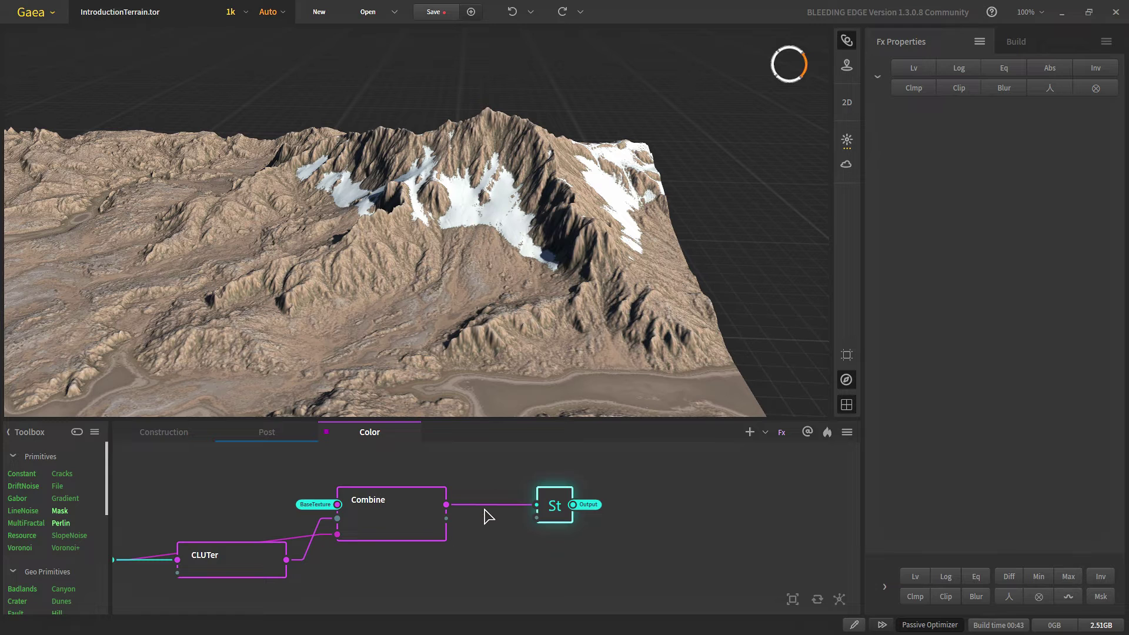
scroll(485, 516, "down", 1)
middle_click_drag(453, 524, 416, 527)
scroll(405, 528, "up", 2)
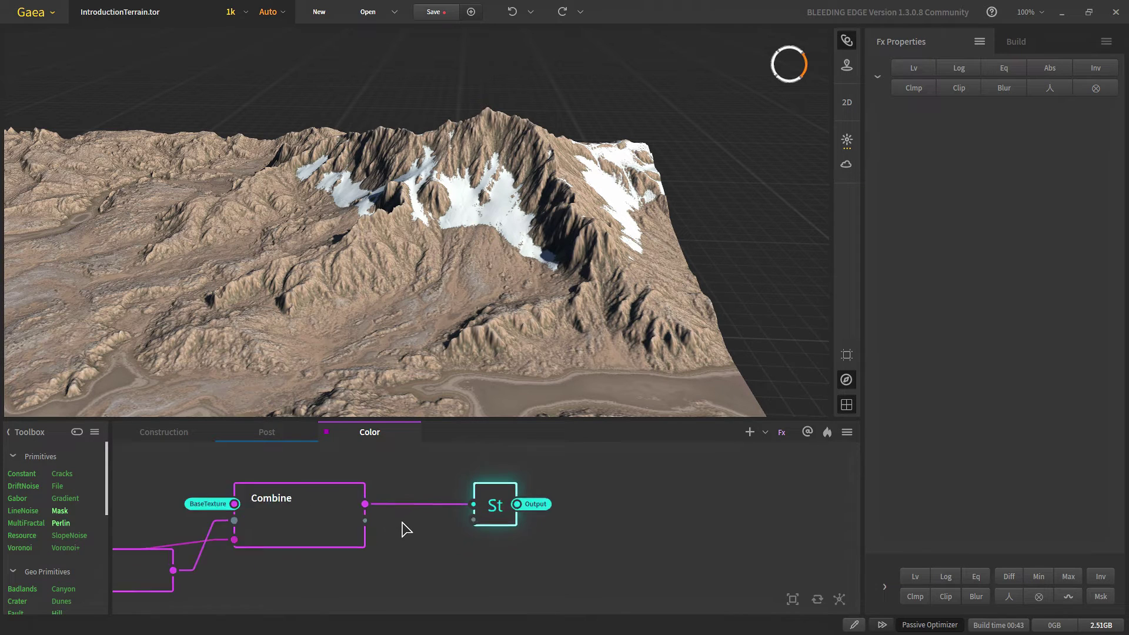
scroll(403, 522, "up", 1)
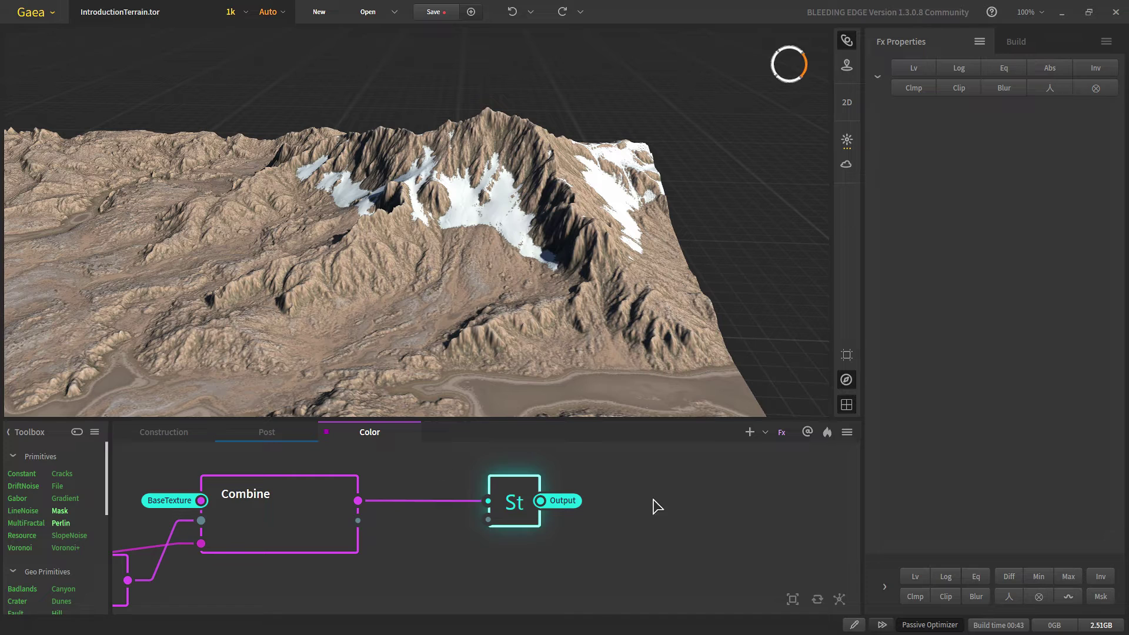
scroll(491, 535, "down", 2)
scroll(534, 517, "up", 1)
scroll(517, 534, "down", 1)
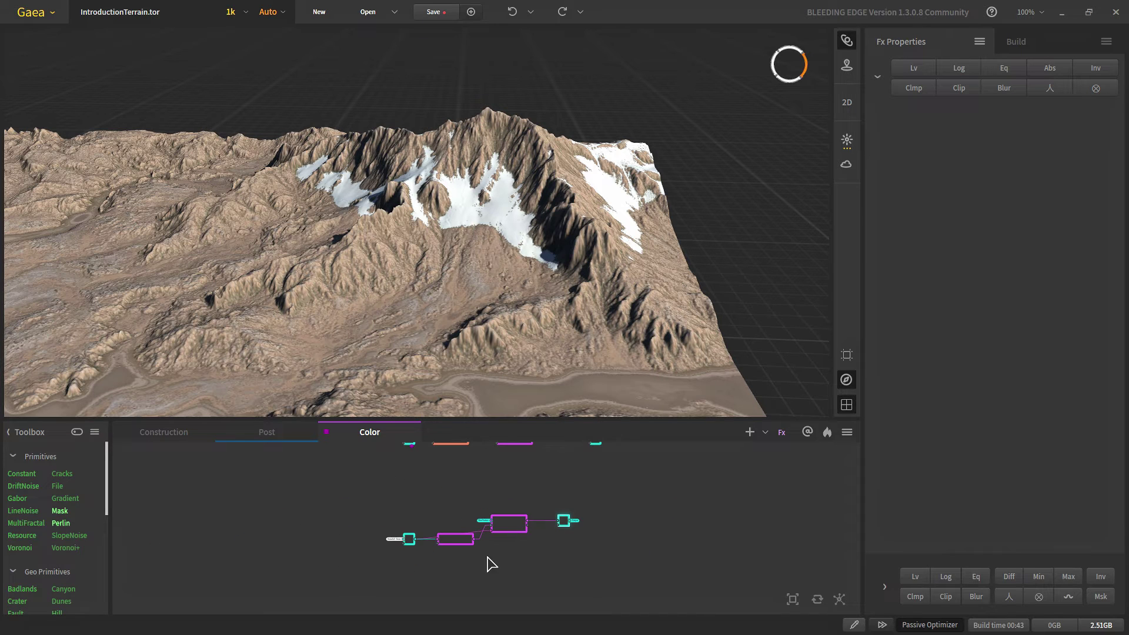
scroll(468, 566, "up", 3)
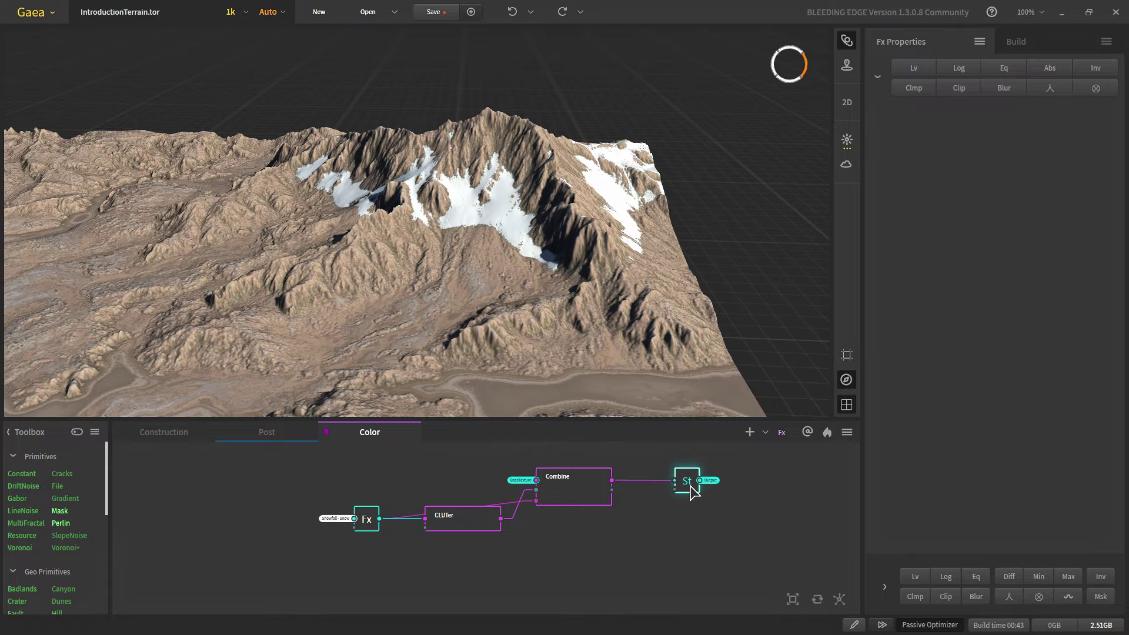
scroll(694, 494, "up", 2)
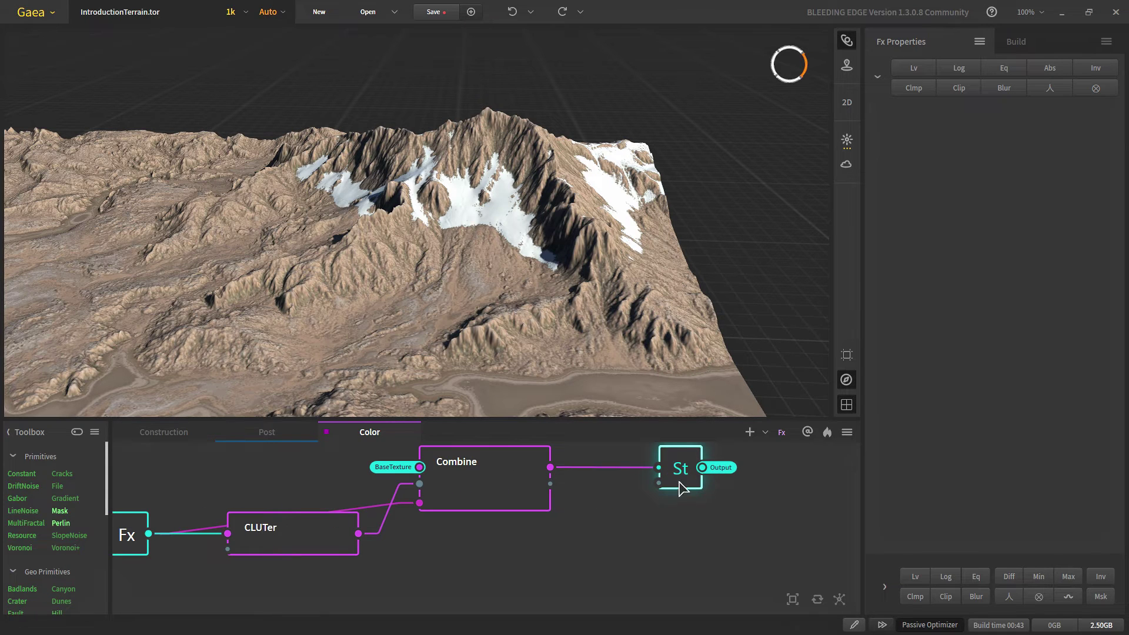
scroll(676, 479, "down", 3)
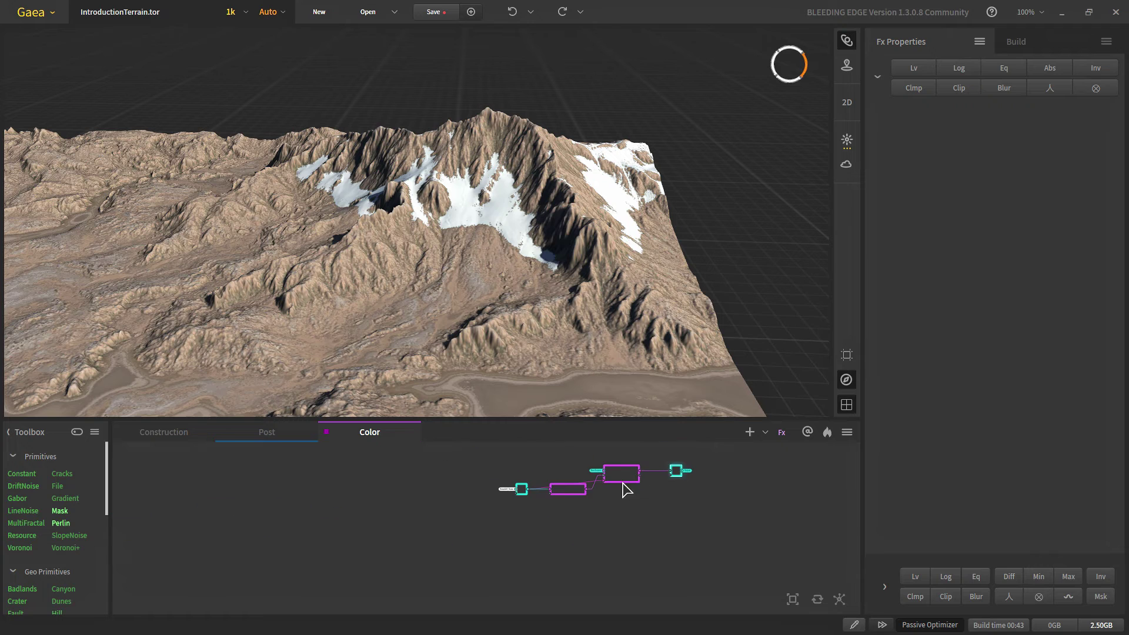
scroll(479, 515, "up", 3)
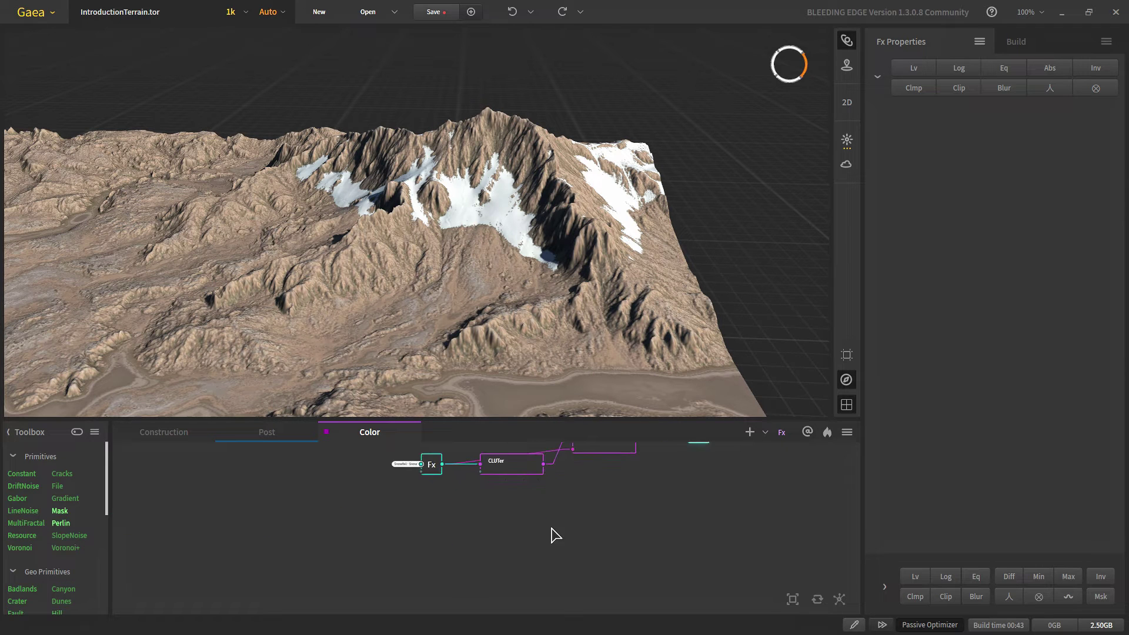
middle_click_drag(525, 535, 518, 540)
scroll(539, 516, "down", 1)
middle_click_drag(538, 497, 439, 589)
scroll(560, 480, "down", 1)
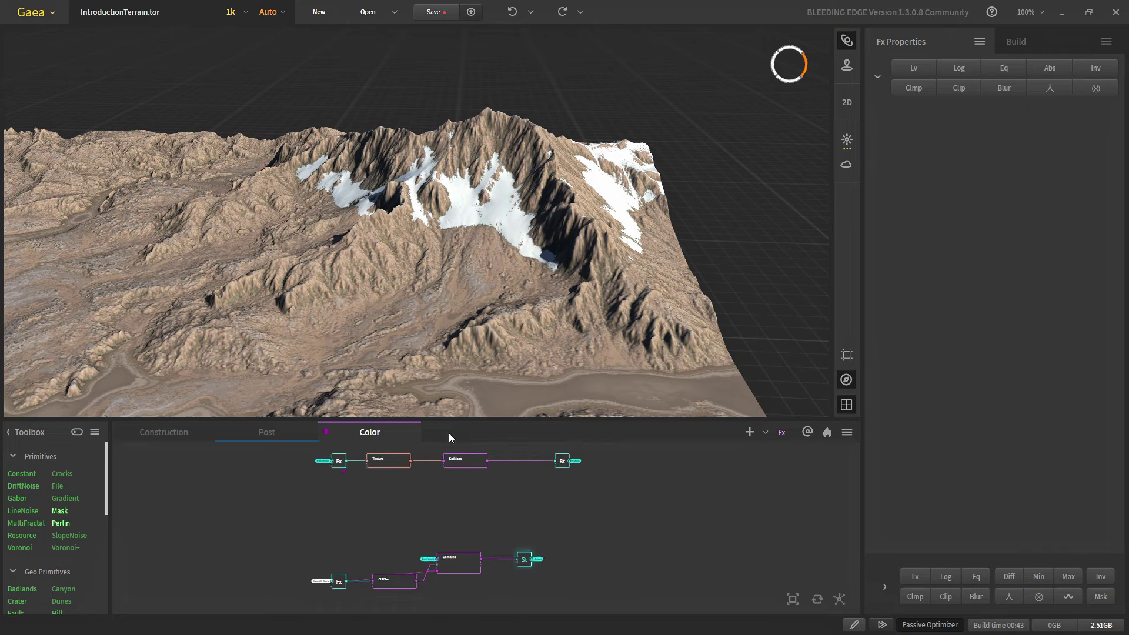
scroll(486, 556, "up", 2)
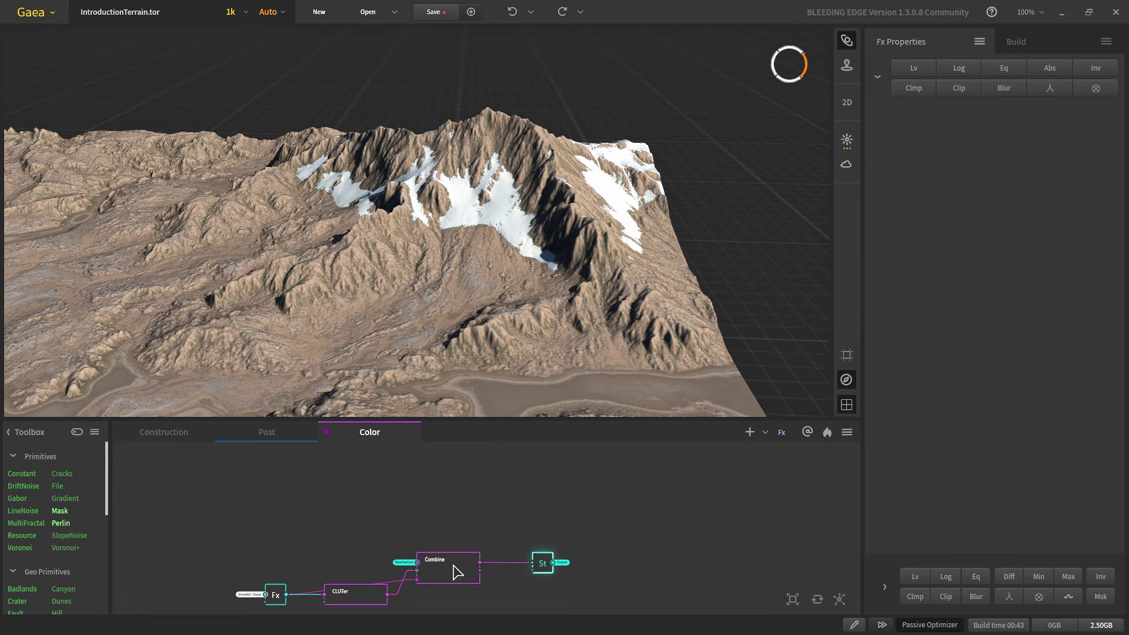
middle_click_drag(430, 585, 458, 509)
scroll(410, 558, "up", 1)
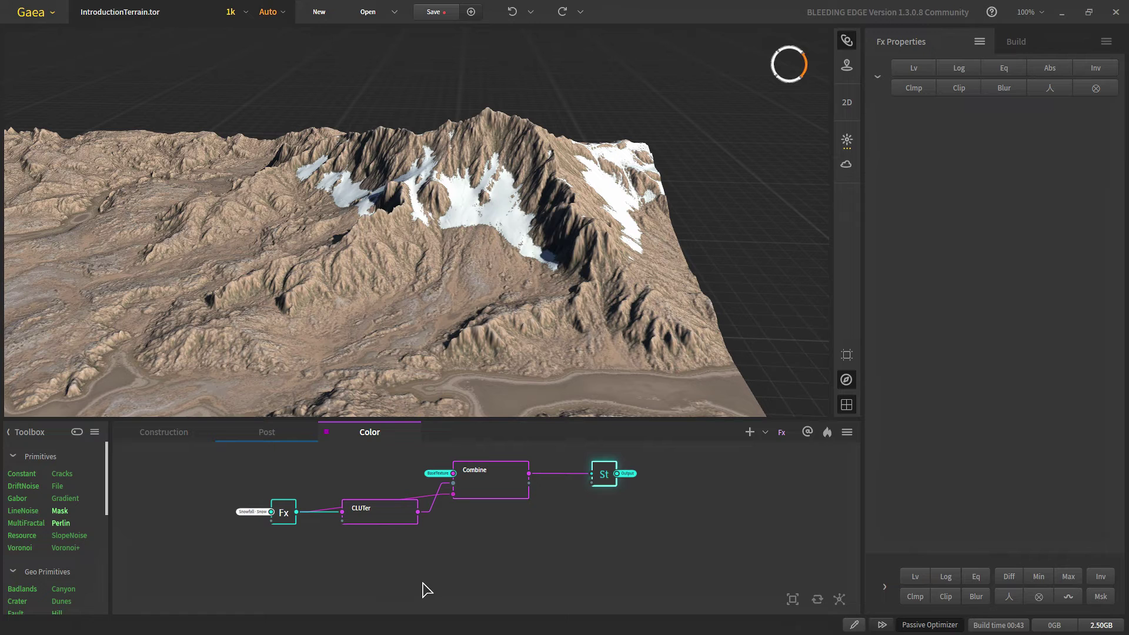
- Add a separate Combine node in the empty area below the snow chain
middle_click_drag(427, 589, 431, 532)
left_click(440, 556)
right_click(431, 552)
key("Escape")
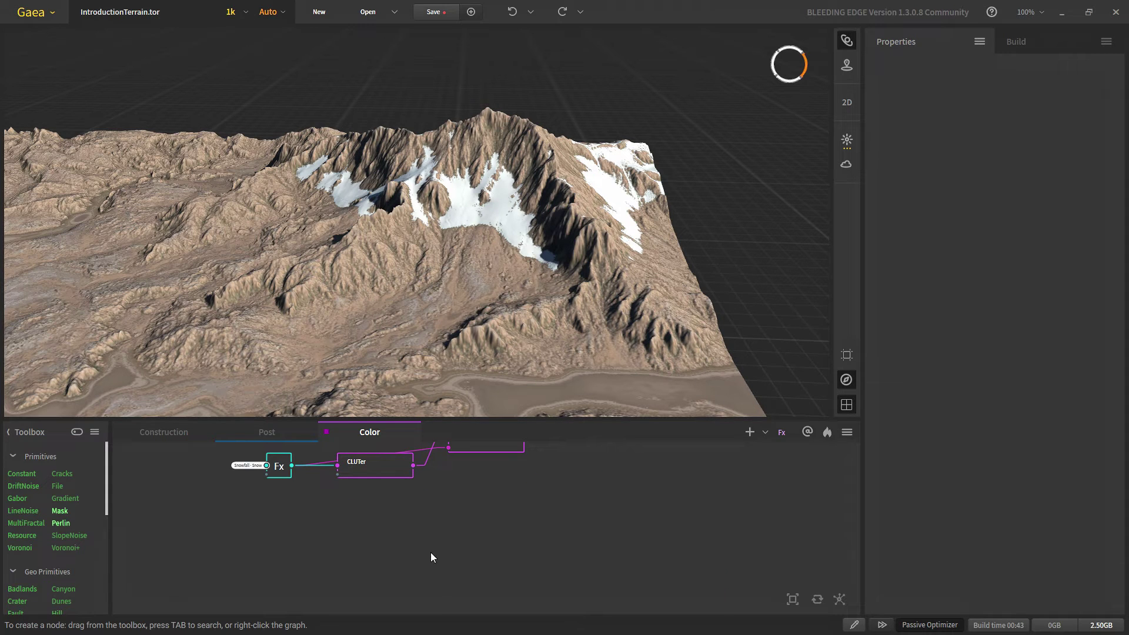
key("Tab")
type("comb")
key("Return")
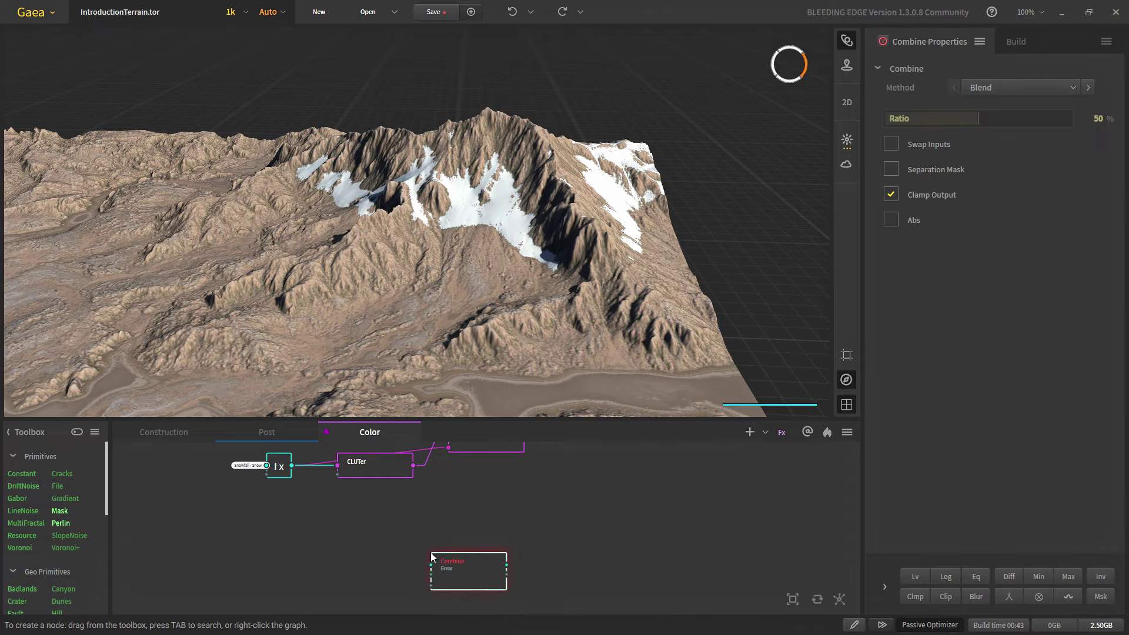
- Feed the SnowTex portal into the new Combine node's first input
scroll(431, 563, "up", 3)
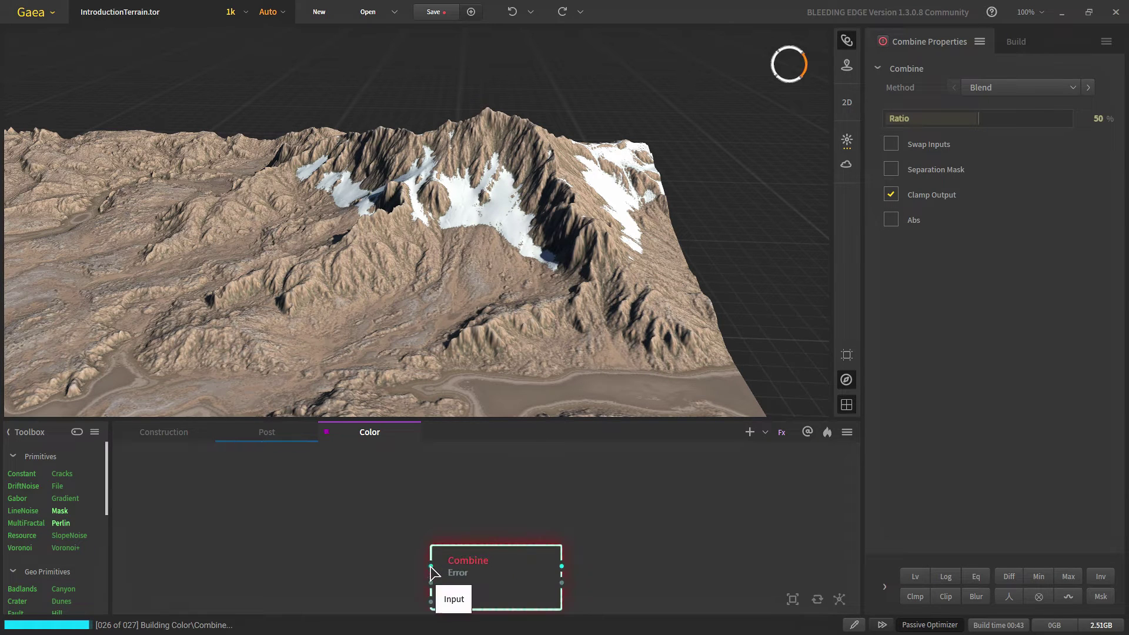
left_click_drag(431, 568, 357, 559)
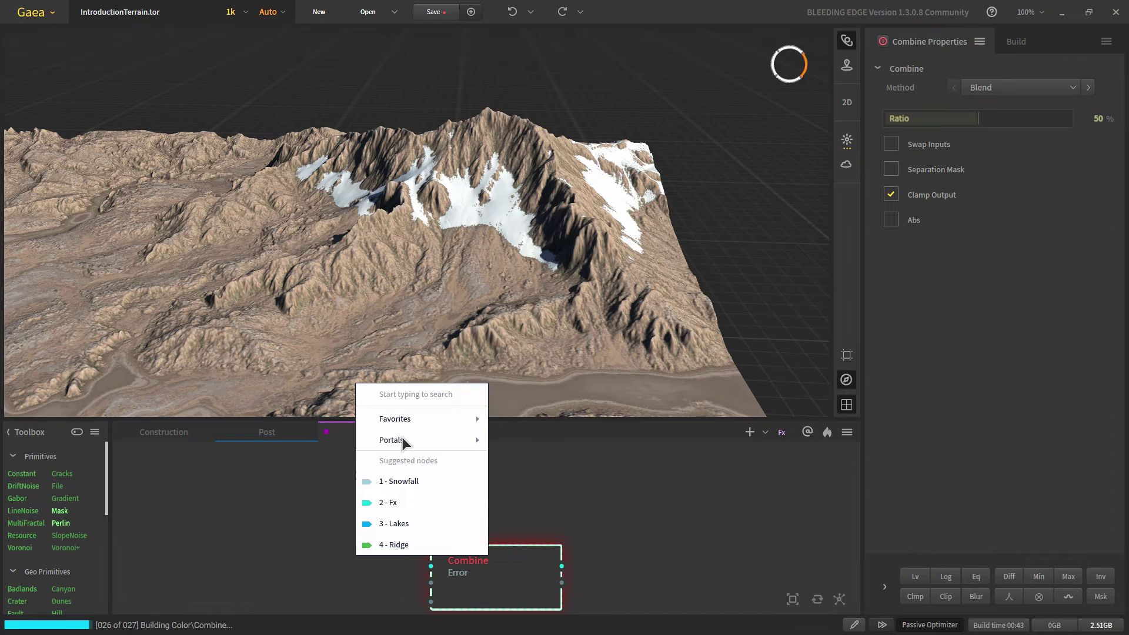
mouse_move(402, 438)
left_click(535, 438)
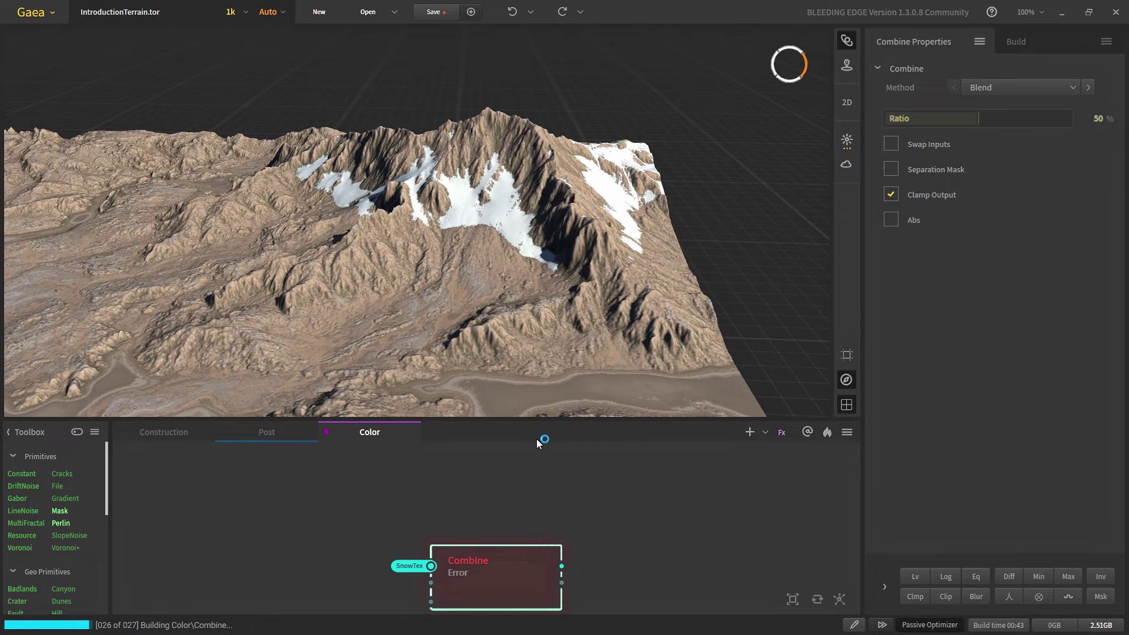
- Add an unconnected Fx node ahead of the new Combine node to start the next Color chain
scroll(416, 546, "down", 1)
middle_click_drag(337, 576, 544, 539)
left_click(411, 548)
right_click(354, 551)
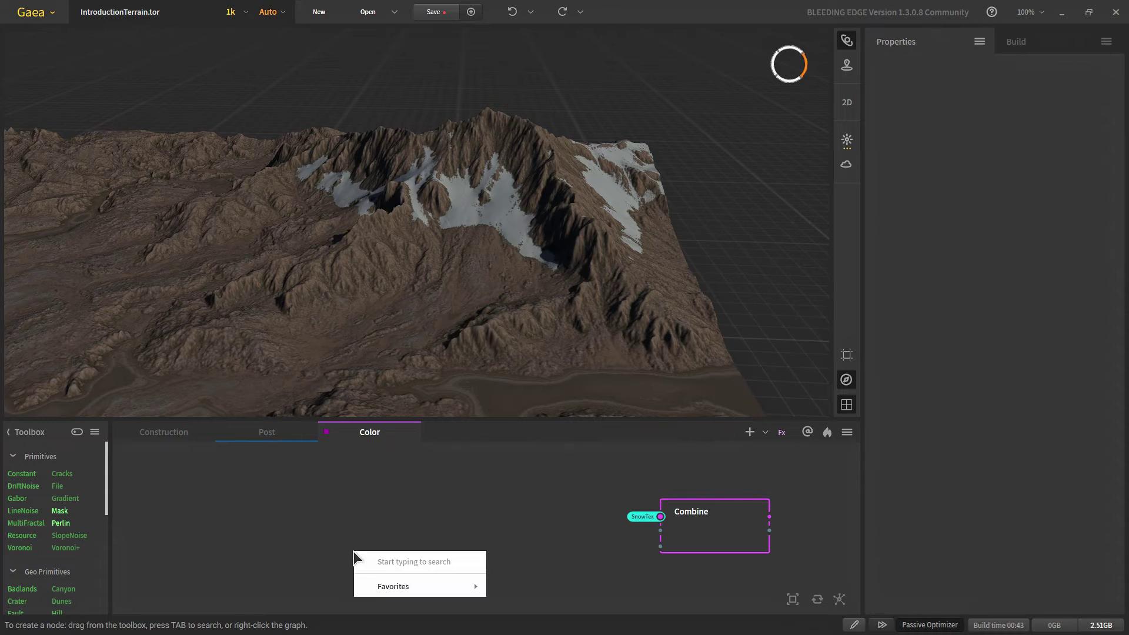
type("fx")
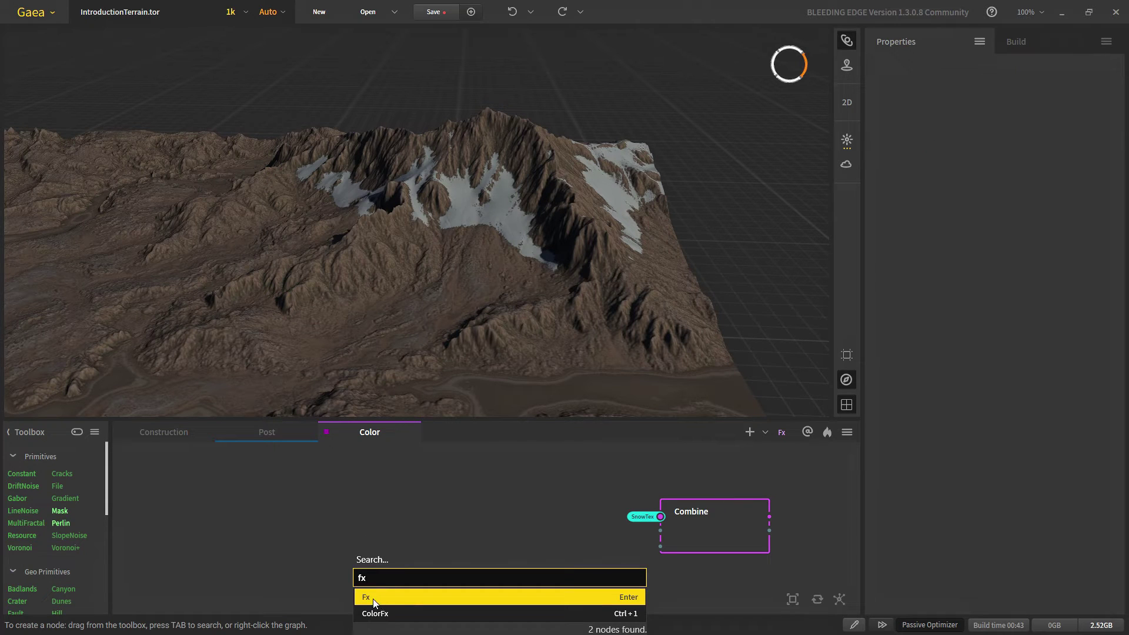
left_click(369, 597)
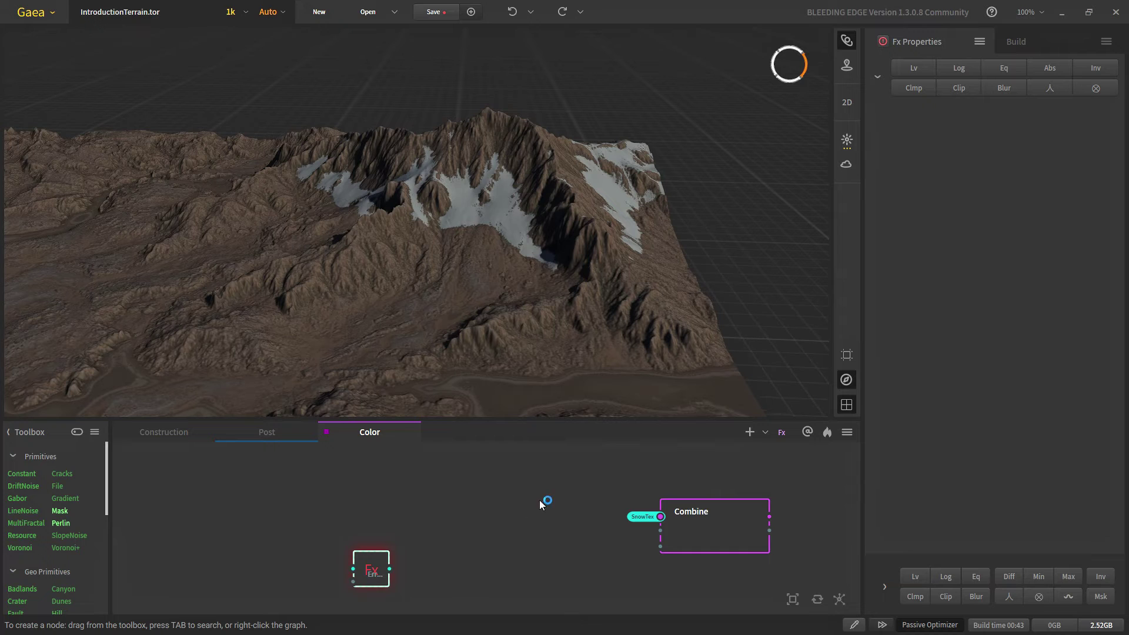
- Feed the Rivers · Depth portal into the new Fx node's main input and select the node for preview
middle_click_drag(470, 555, 552, 496)
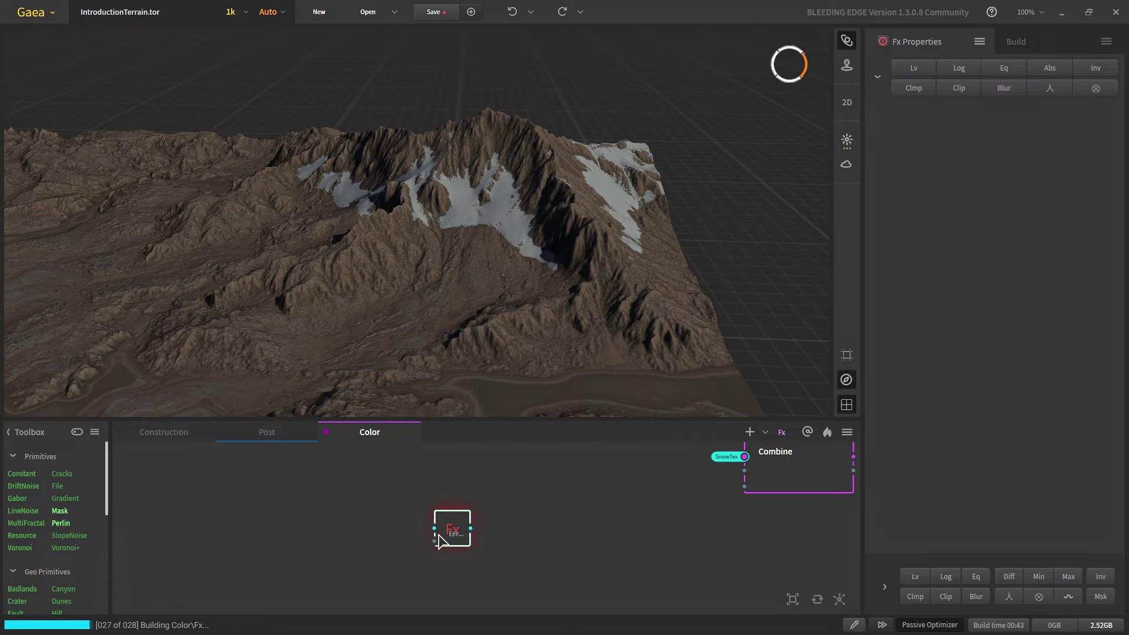
left_click_drag(435, 540, 345, 518)
left_click(280, 594)
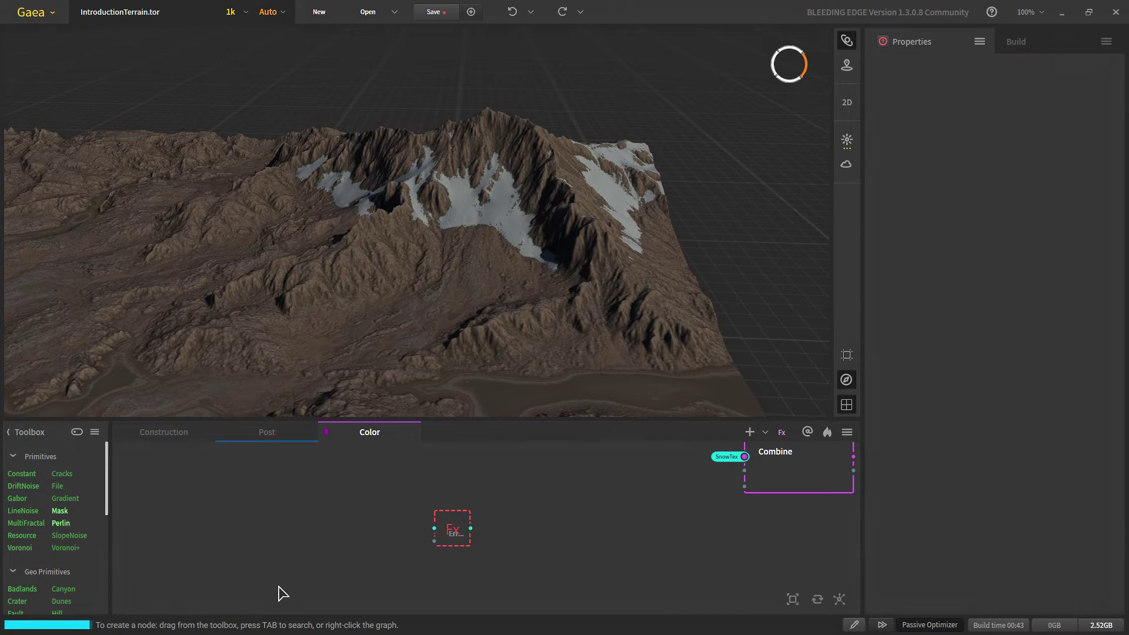
left_click_drag(435, 530, 302, 525)
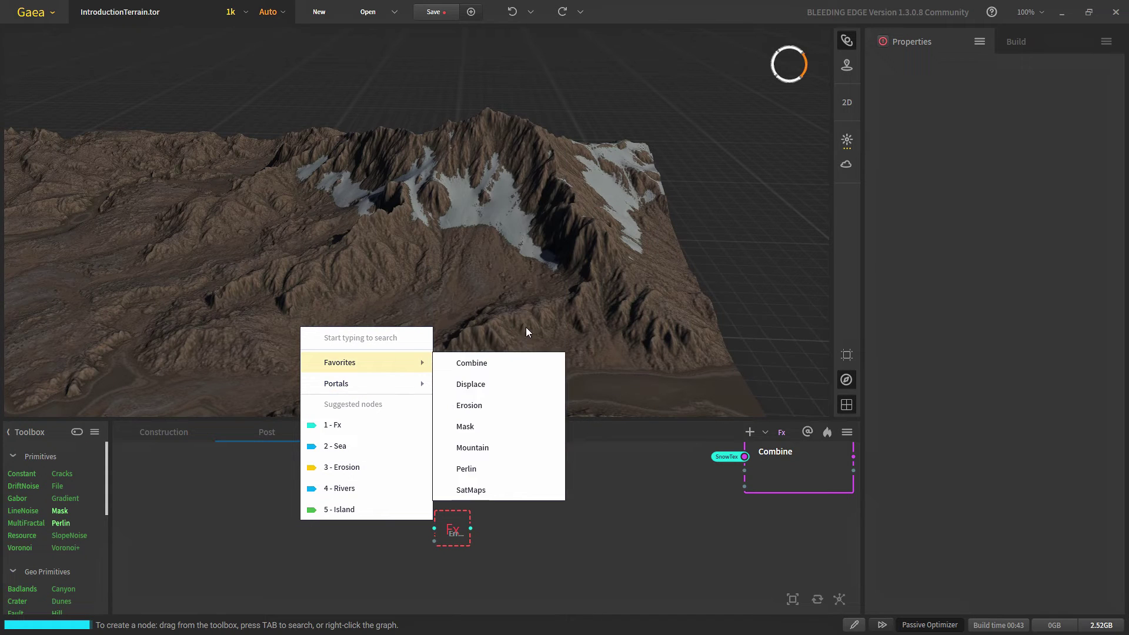
mouse_move(418, 385)
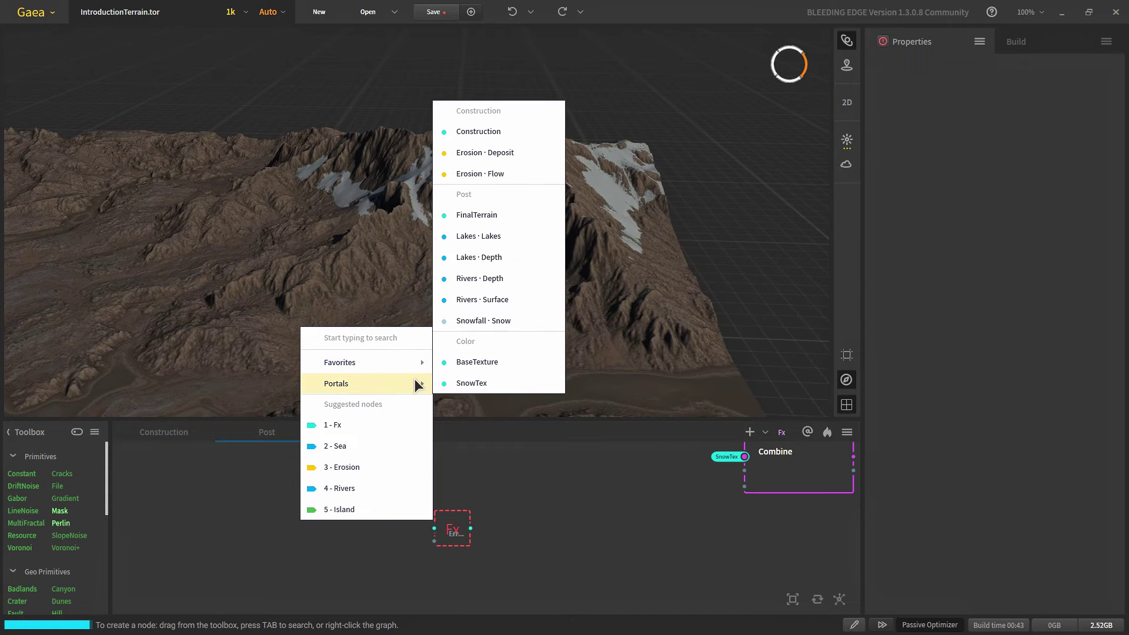
left_click(497, 279)
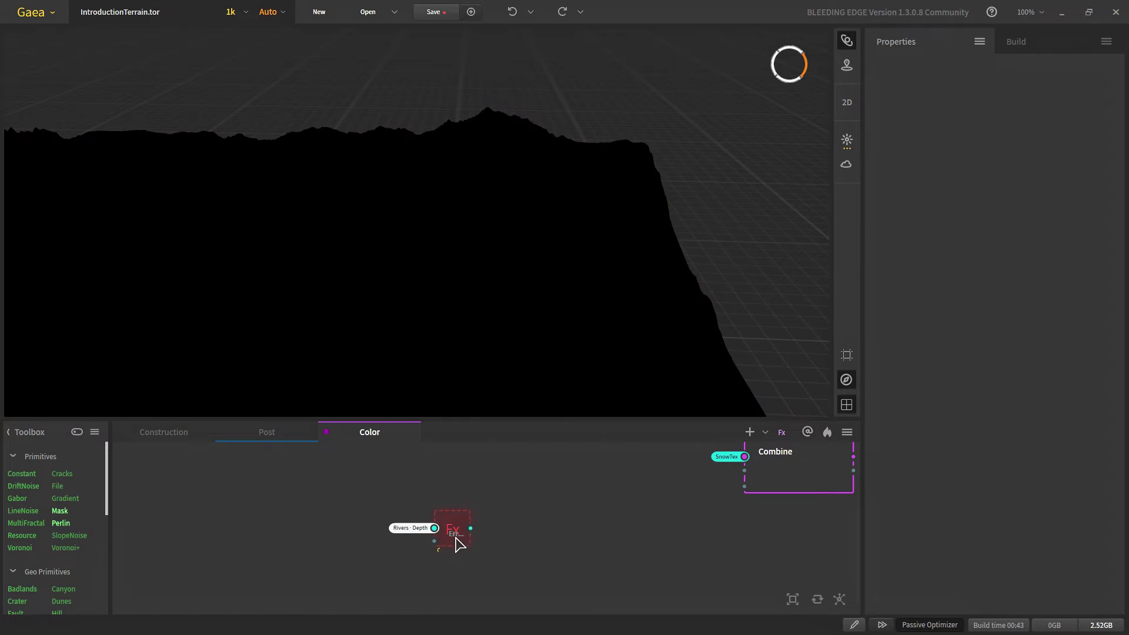
scroll(453, 536, "up", 5)
scroll(452, 536, "down", 4)
left_click(461, 527)
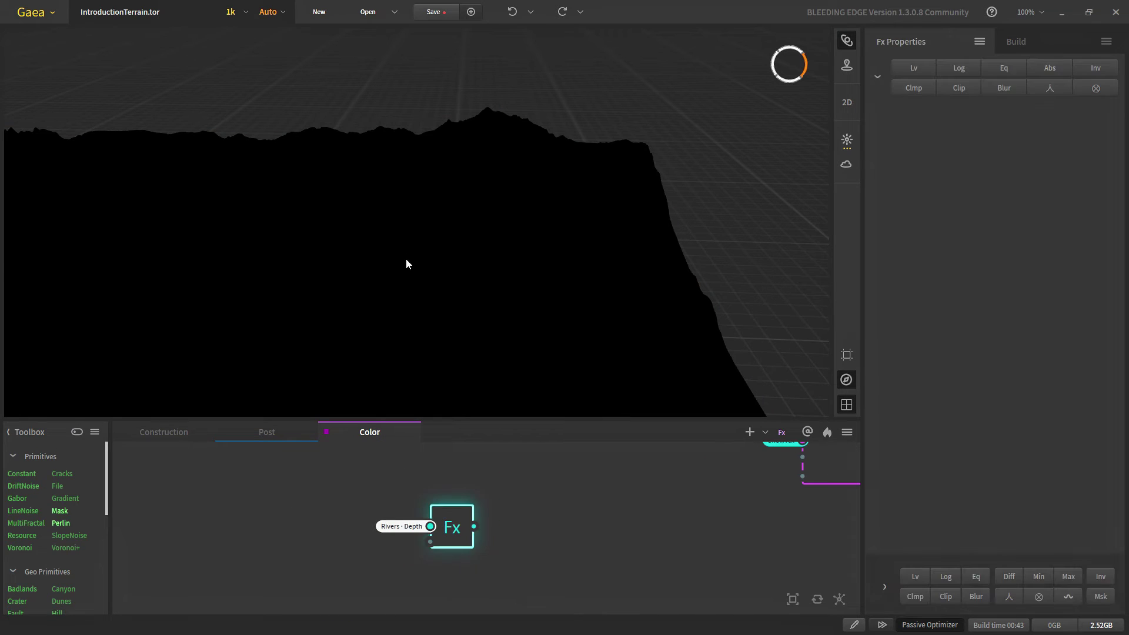
- Turn on the Lv (auto level) modifier for the Fx node fed by the Rivers · Depth portal
scroll(409, 256, "down", 5)
scroll(411, 258, "up", 4)
scroll(413, 281, "down", 3)
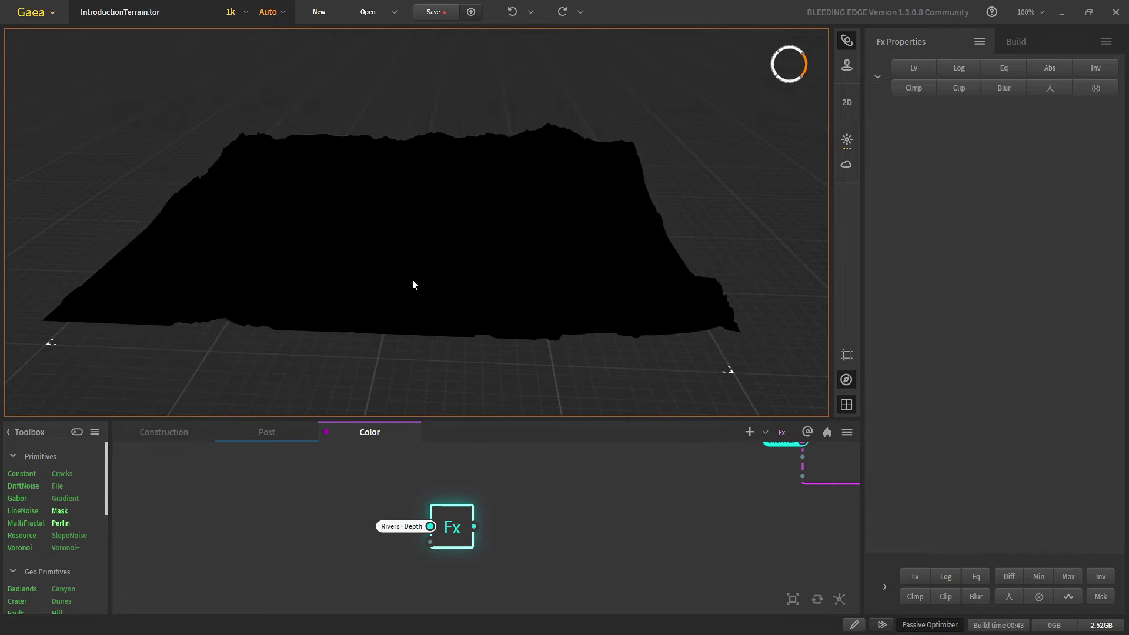
left_click(904, 72)
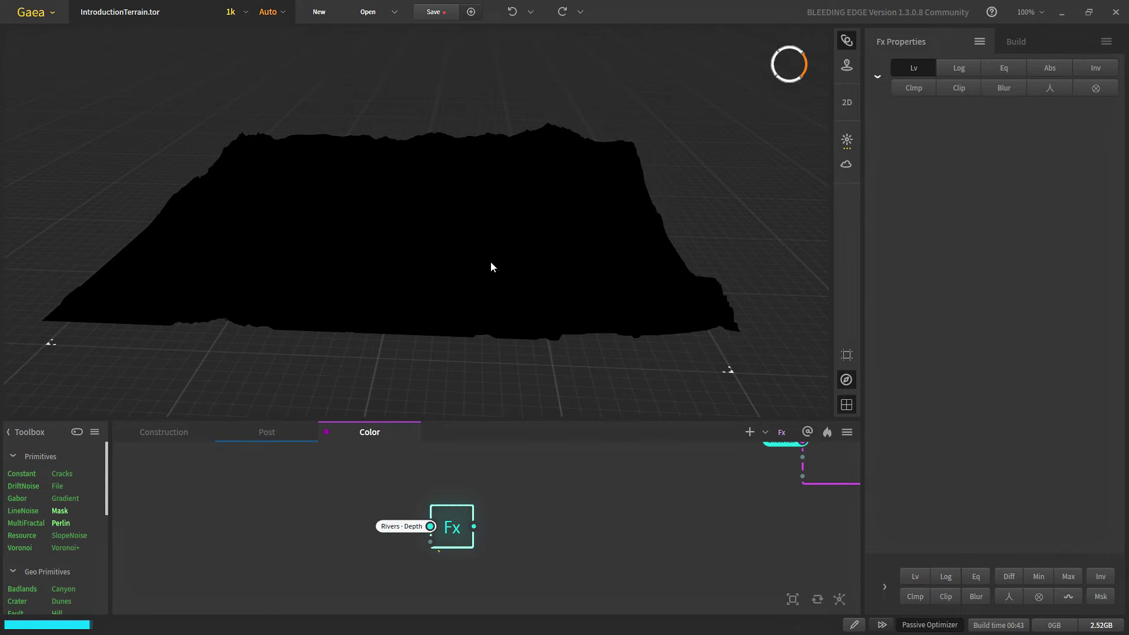
scroll(338, 294, "up", 3)
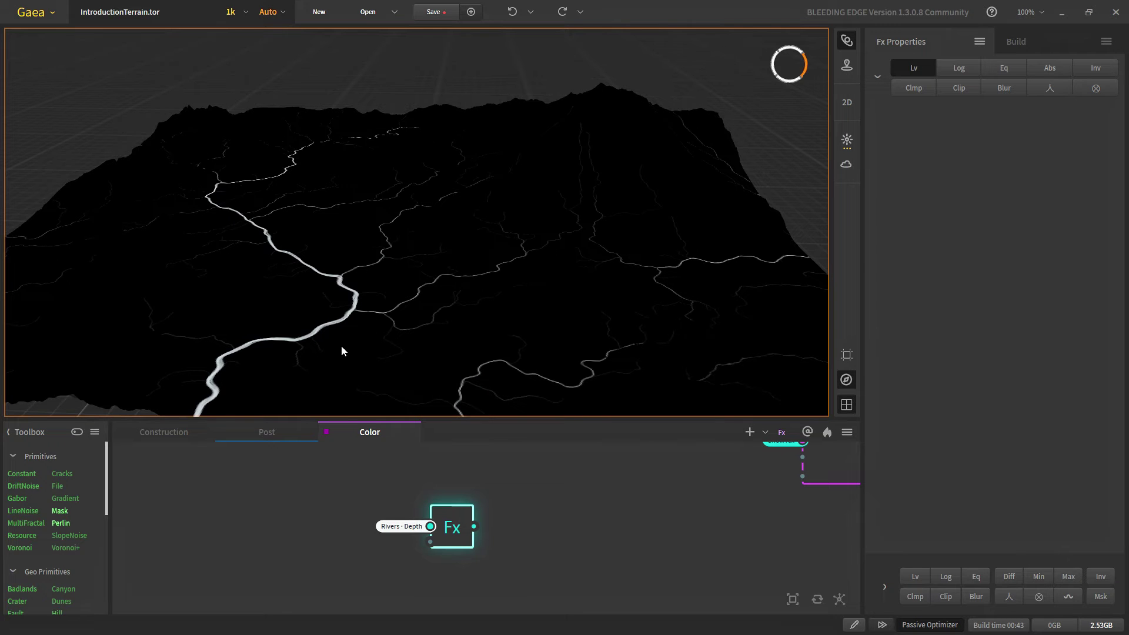
left_click_drag(341, 350, 425, 314)
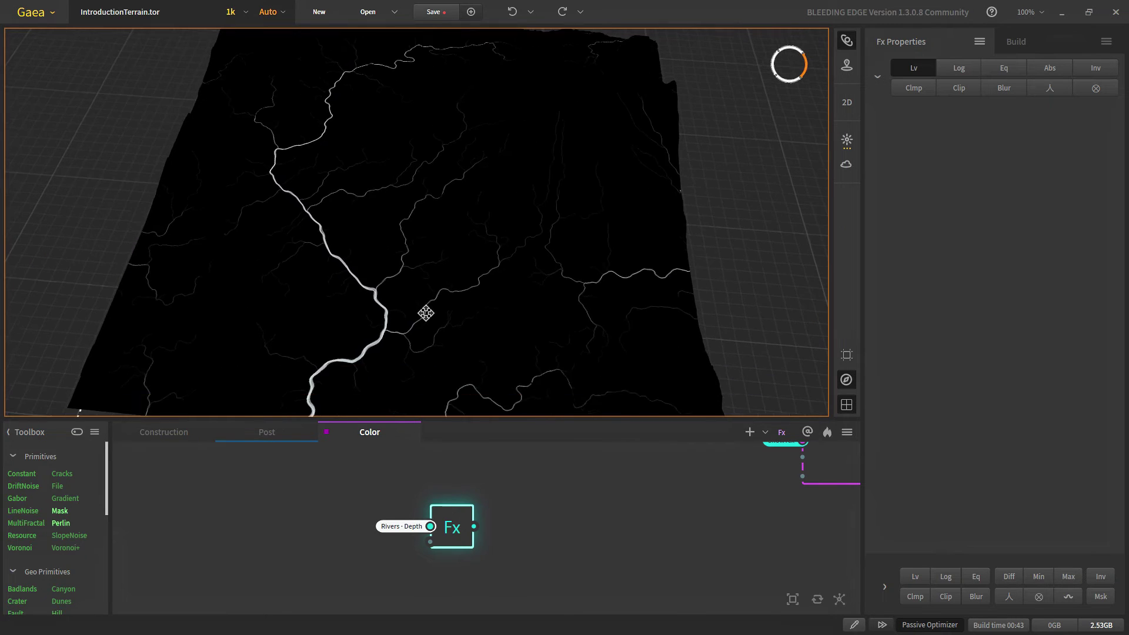
middle_click_drag(426, 313, 381, 261)
scroll(548, 544, "down", 2)
- Add a CLUTer node to the Fx node's output and place it directly beside the Fx node
middle_click_drag(548, 542, 524, 567)
scroll(527, 559, "down", 1)
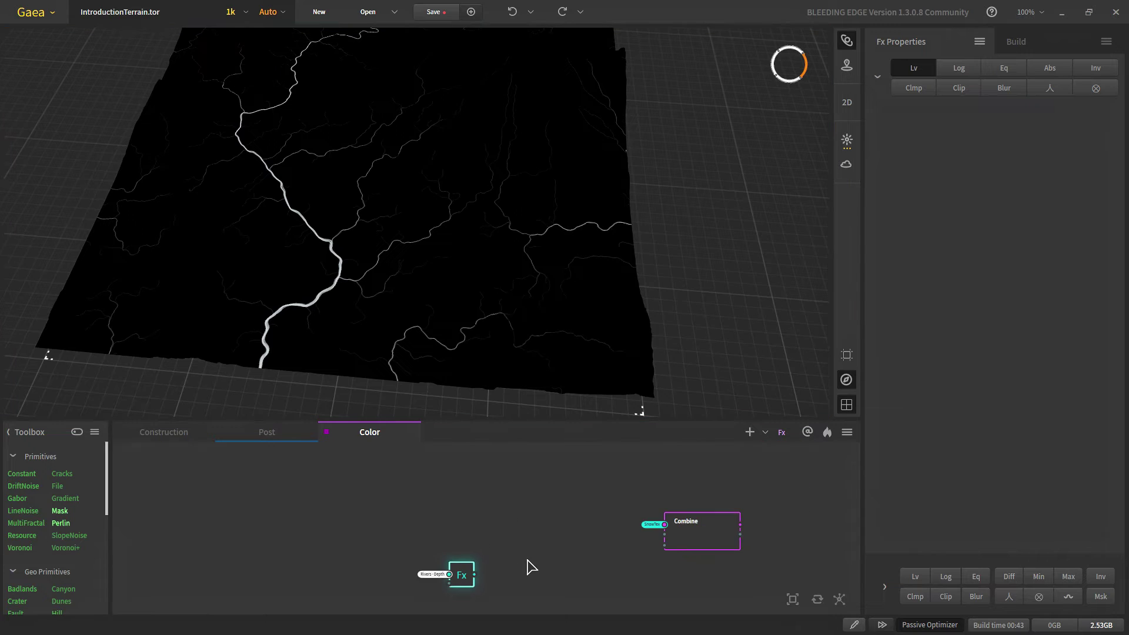
middle_click_drag(540, 523, 516, 507)
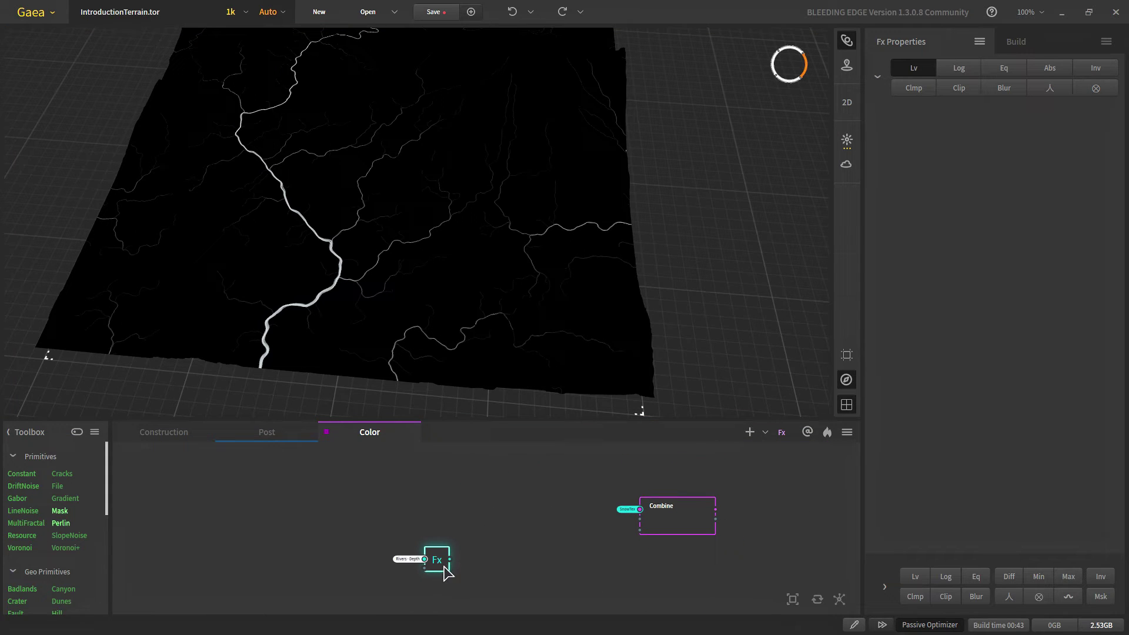
left_click_drag(449, 559, 498, 560)
type("clu")
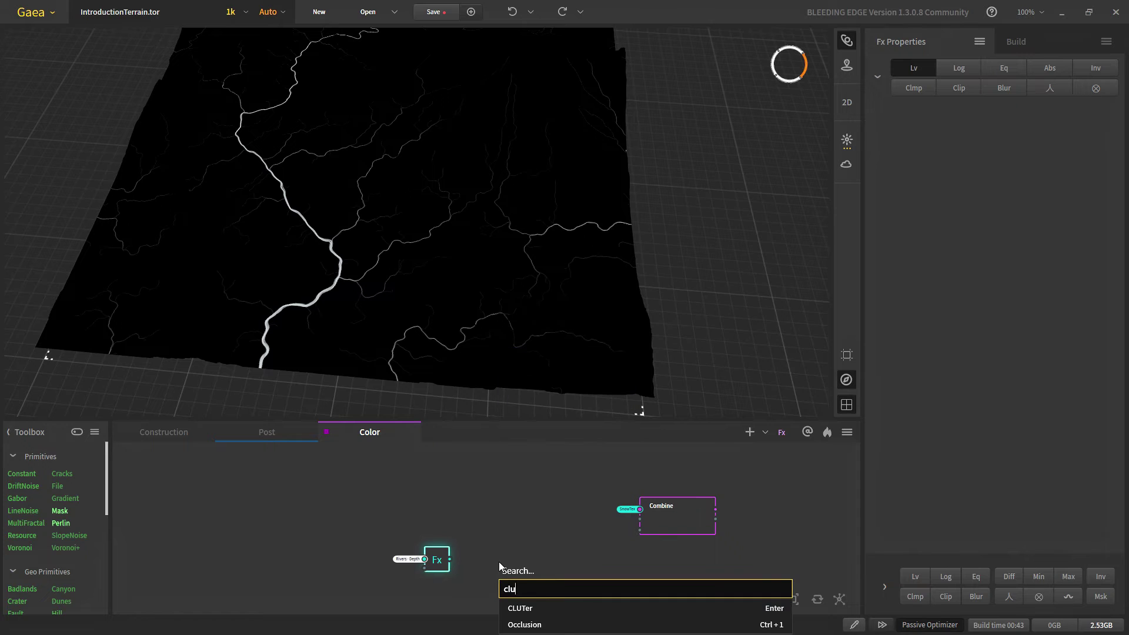
key("Return")
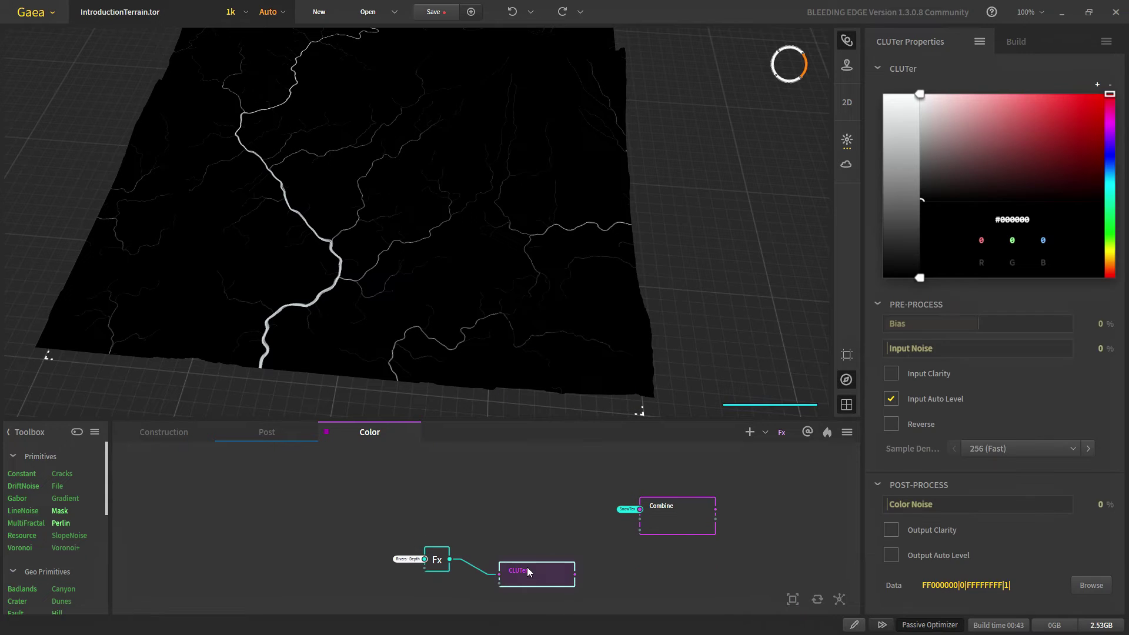
mouse_move(516, 555)
left_mouse_down()
mouse_move(531, 573)
mouse_move(512, 568)
left_mouse_up()
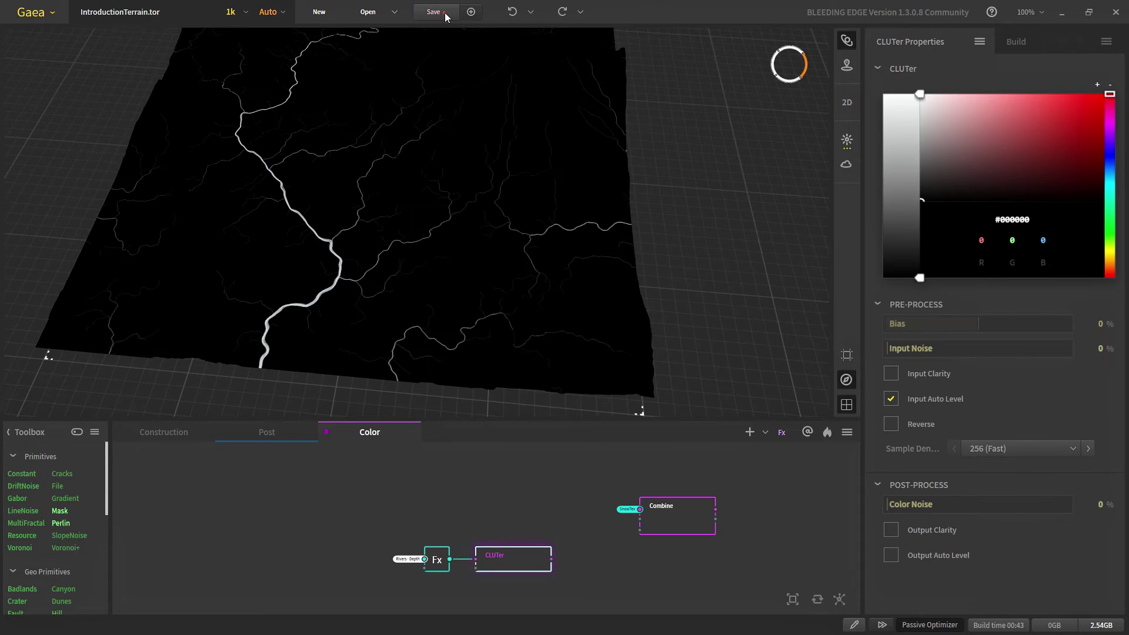
- Set the CLUTer gradient's high-end colour to blue #377CAB and its low-end colour to white #FFFFFF
left_click(919, 94)
left_click(1110, 185)
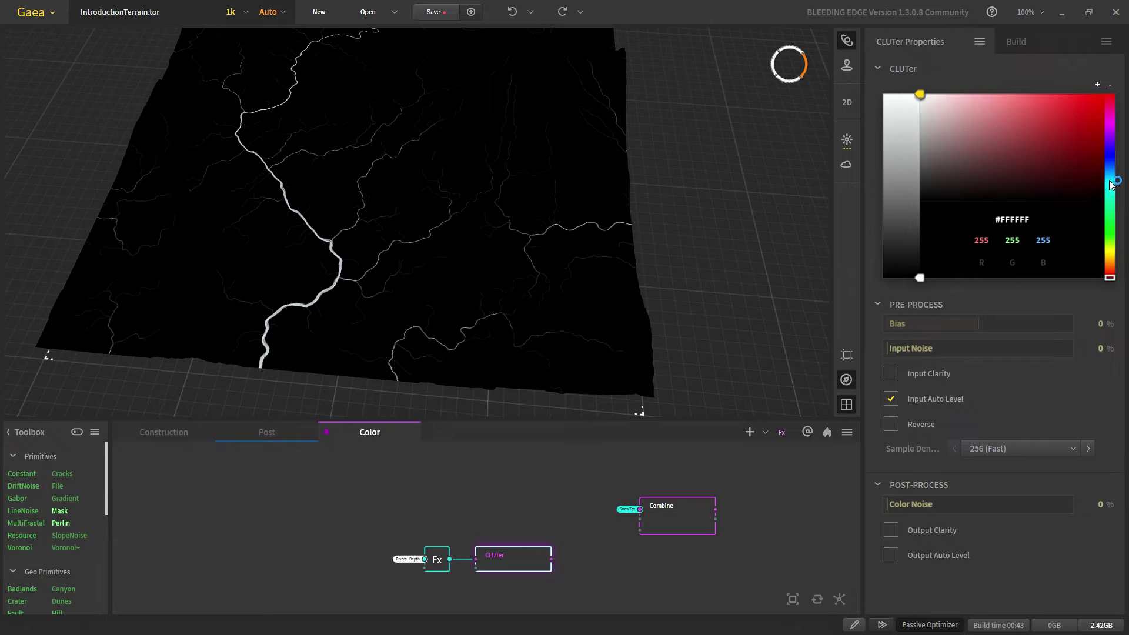
left_click(1109, 182)
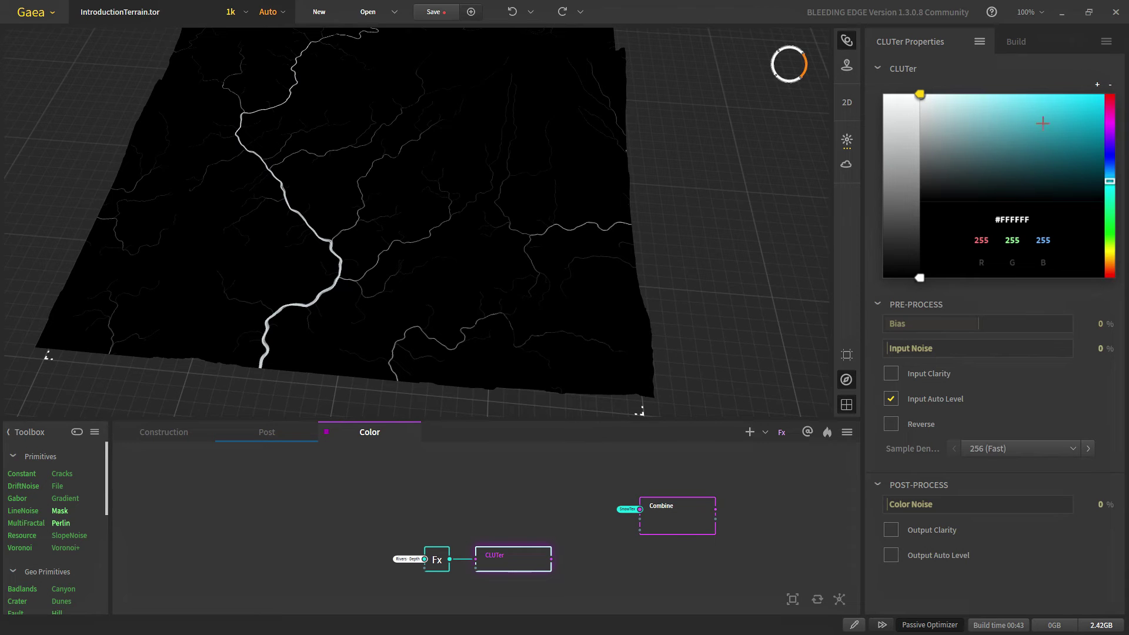
left_click_drag(1108, 172, 1110, 173)
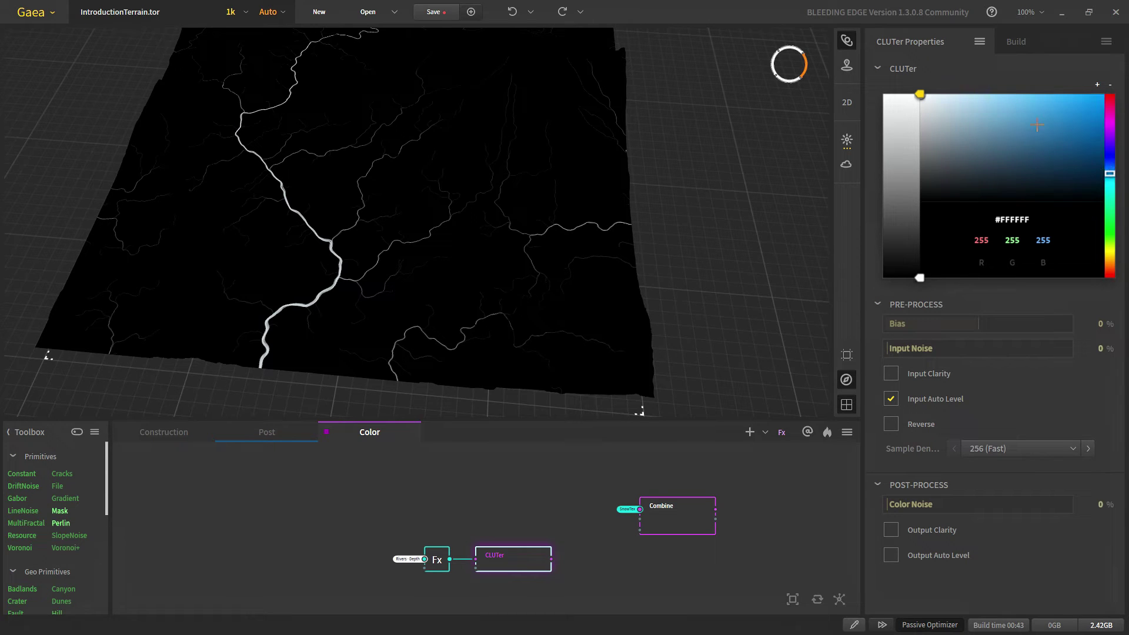
left_click(1044, 129)
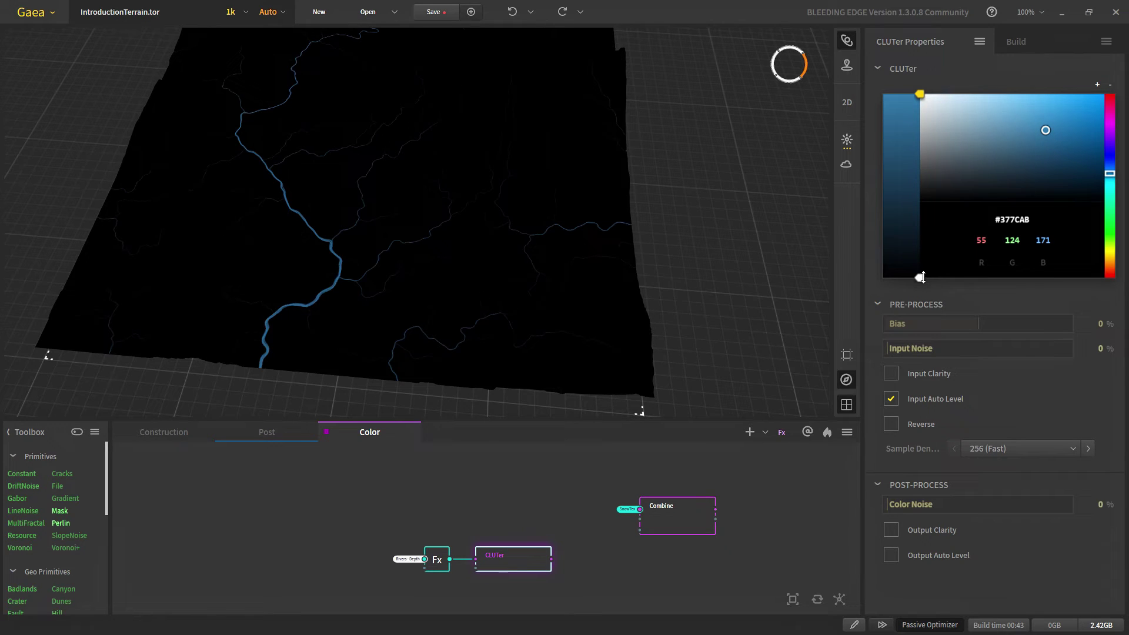
left_click(919, 277)
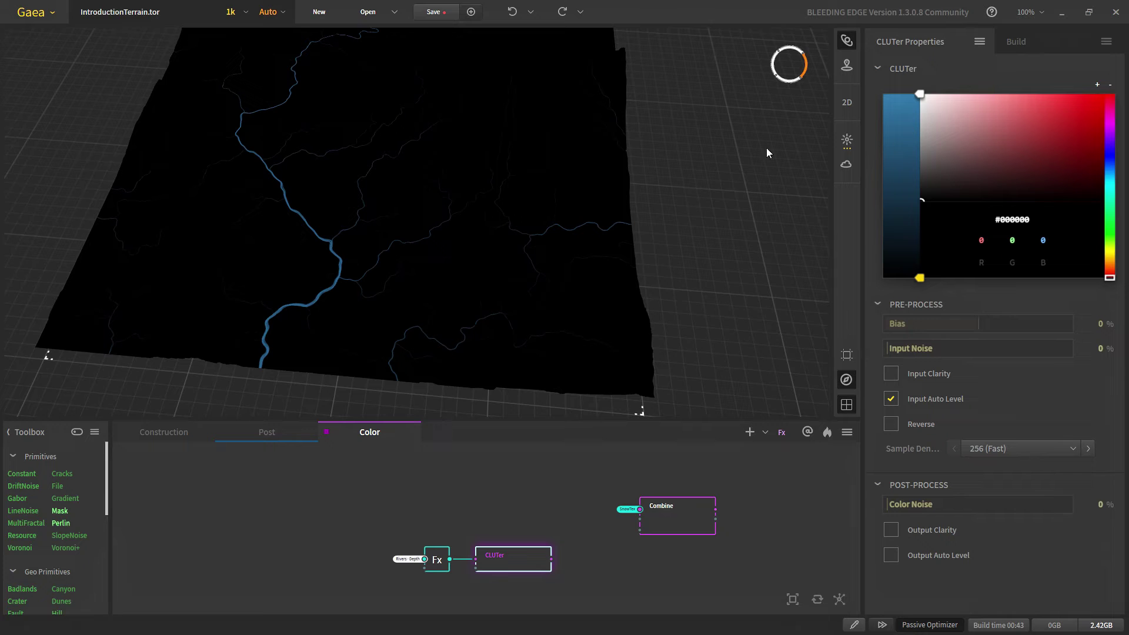
left_click_drag(937, 123, 896, 58)
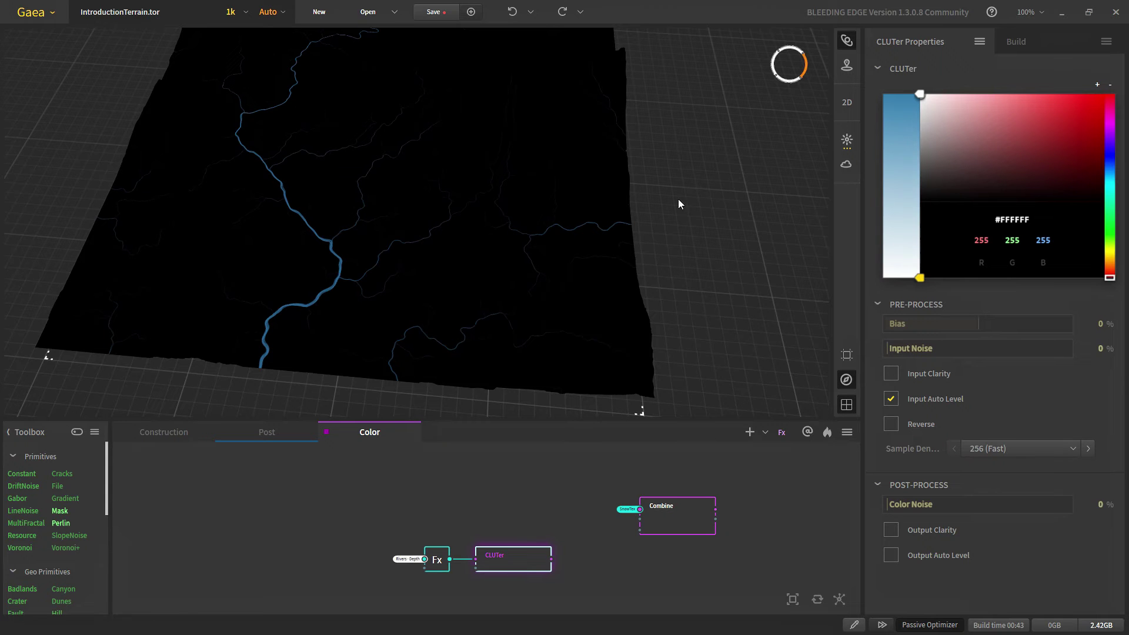
- Examine the coloured rivers up close and from afar in the CLUTer preview
left_click(302, 293)
scroll(302, 292, "up", 5)
middle_click_drag(171, 305, 320, 250)
scroll(443, 315, "up", 2)
middle_click_drag(443, 315, 433, 305)
scroll(435, 307, "down", 5)
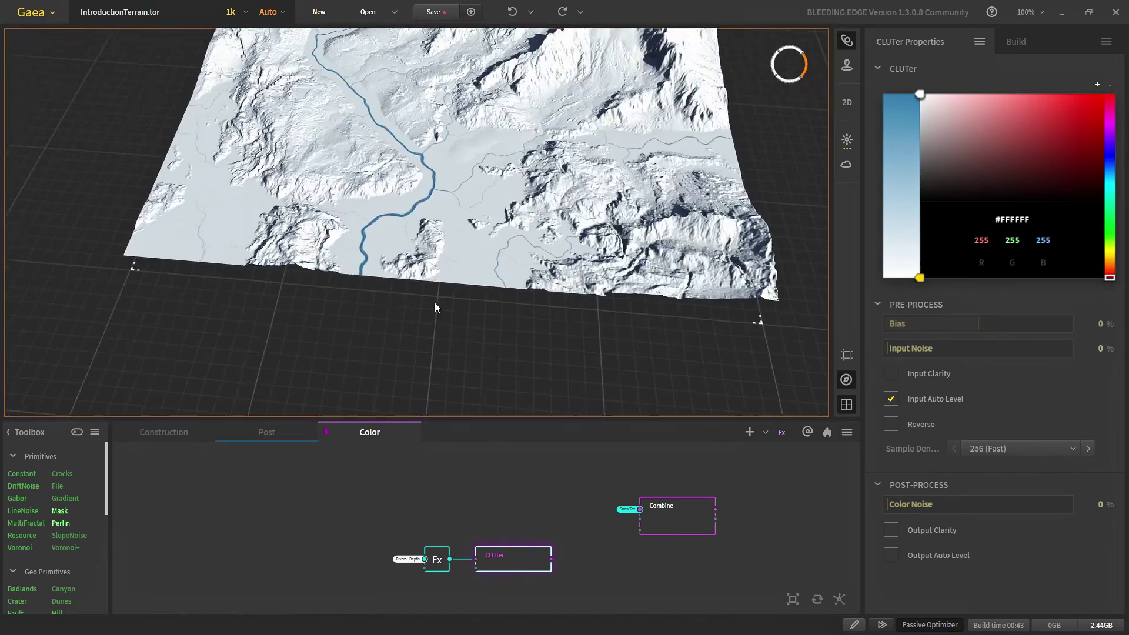
scroll(416, 223, "up", 5)
middle_click_drag(411, 174, 325, 267)
scroll(325, 267, "up", 2)
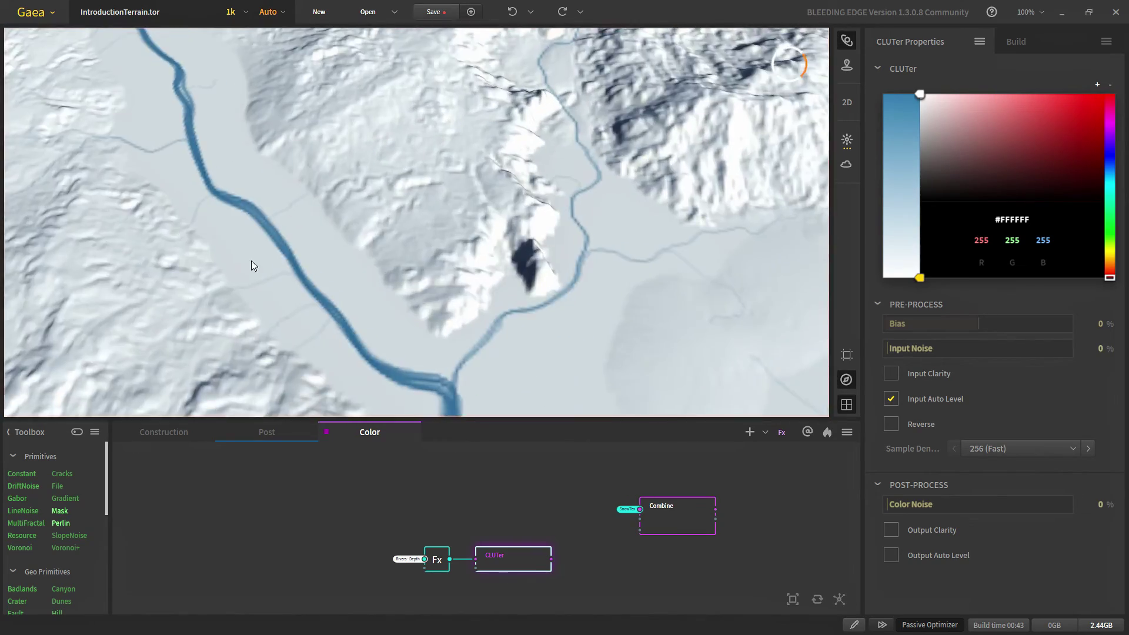
scroll(227, 263, "up", 3)
scroll(227, 263, "down", 3)
middle_click_drag(281, 298, 287, 65)
scroll(496, 321, "up", 1)
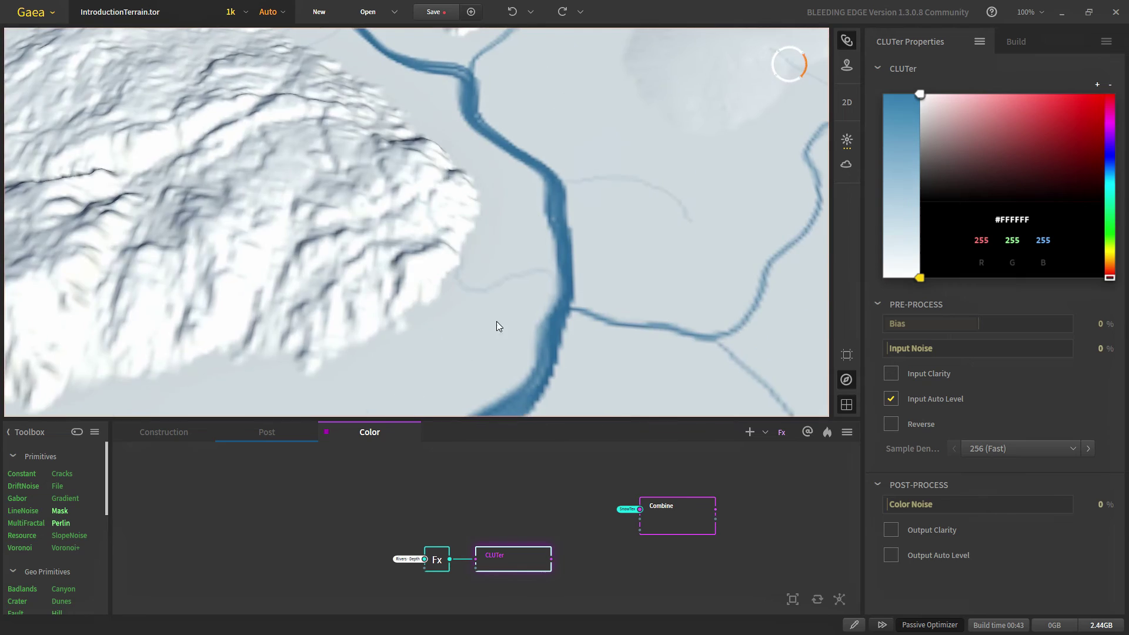
scroll(556, 293, "down", 6)
scroll(475, 256, "up", 3)
- Connect the CLUTer output to the second input of the Combine node fed by the SnowTex portal
middle_click_drag(602, 547, 553, 546)
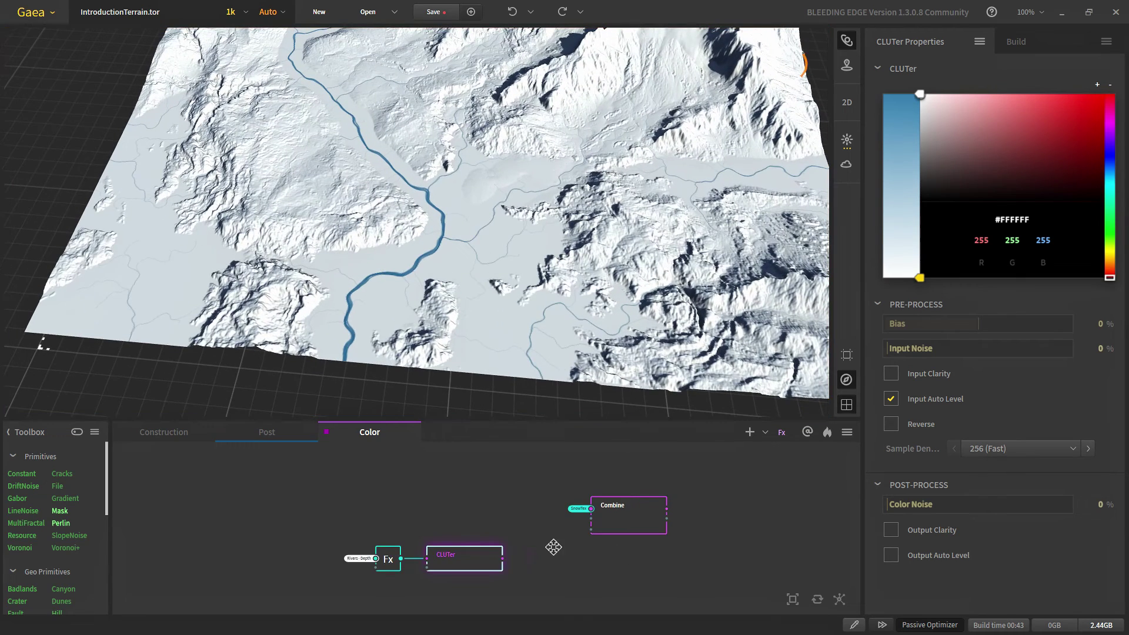
scroll(523, 547, "up", 3)
left_click_drag(488, 565, 641, 496)
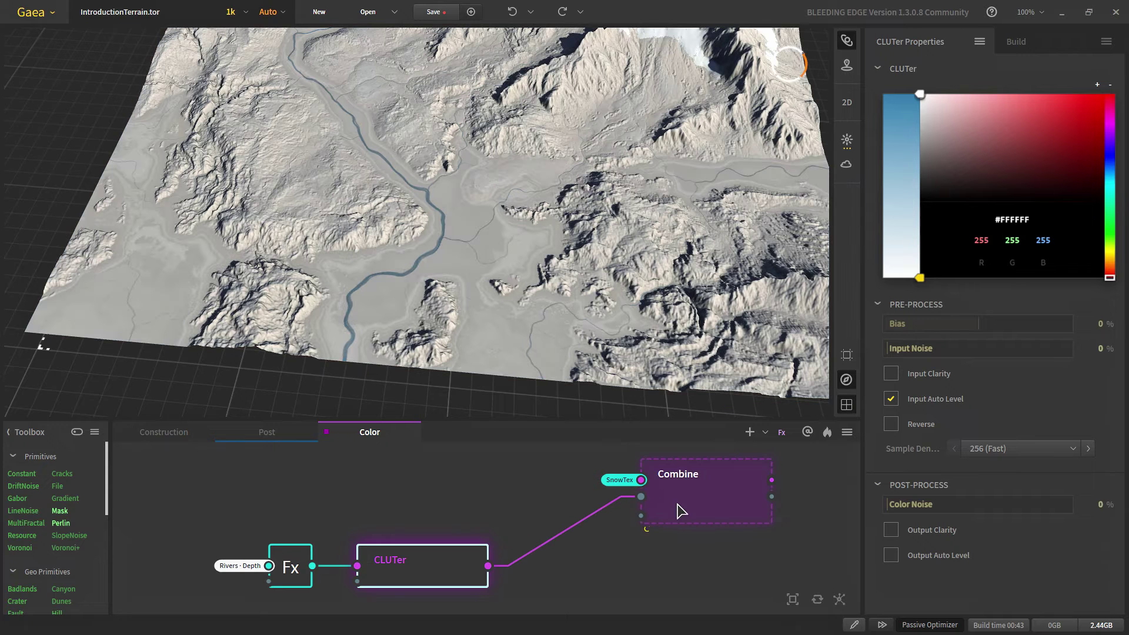
- Connect the rivers Fx output to the Combine node's third input as a mask and set its Ratio to 100%
left_click(650, 514)
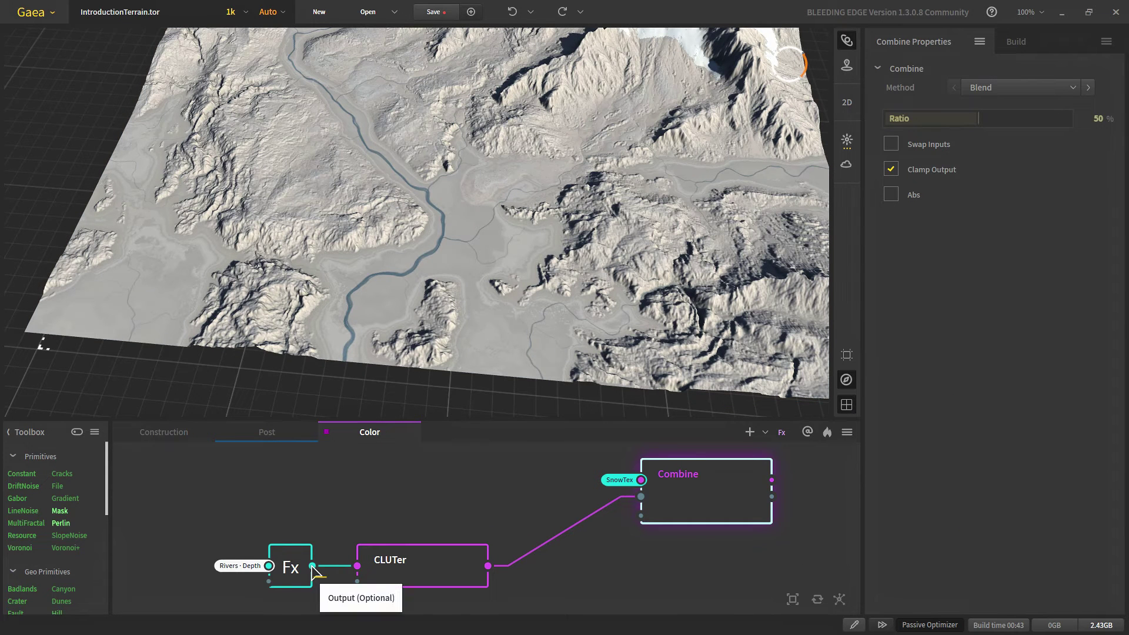
left_click_drag(312, 565, 641, 516)
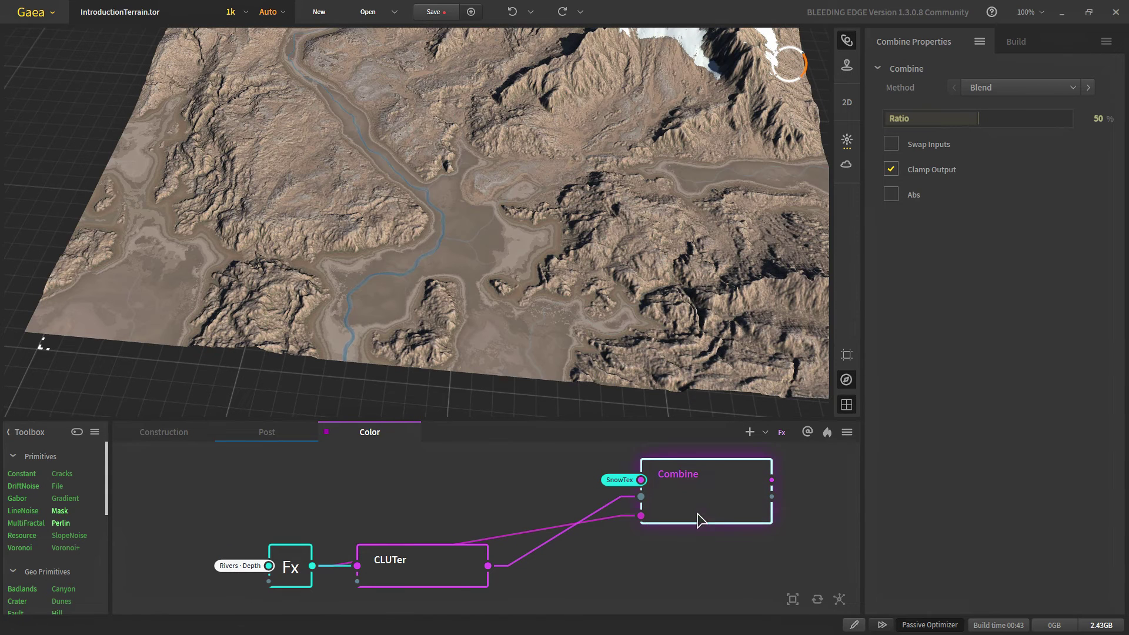
middle_click_drag(697, 520, 580, 545)
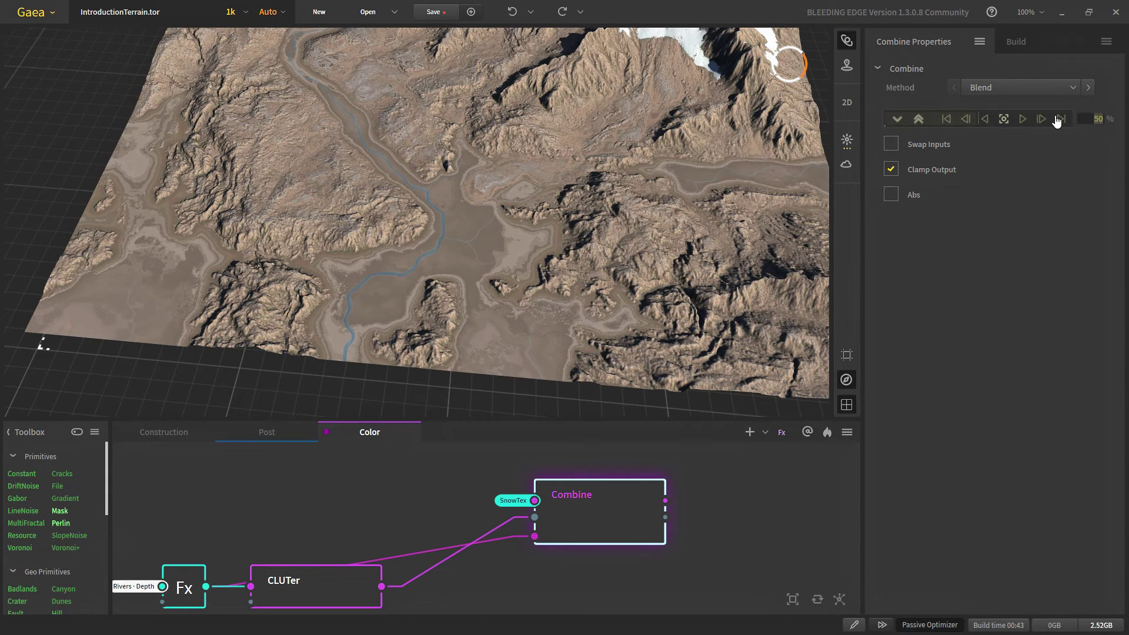
left_click(1060, 119)
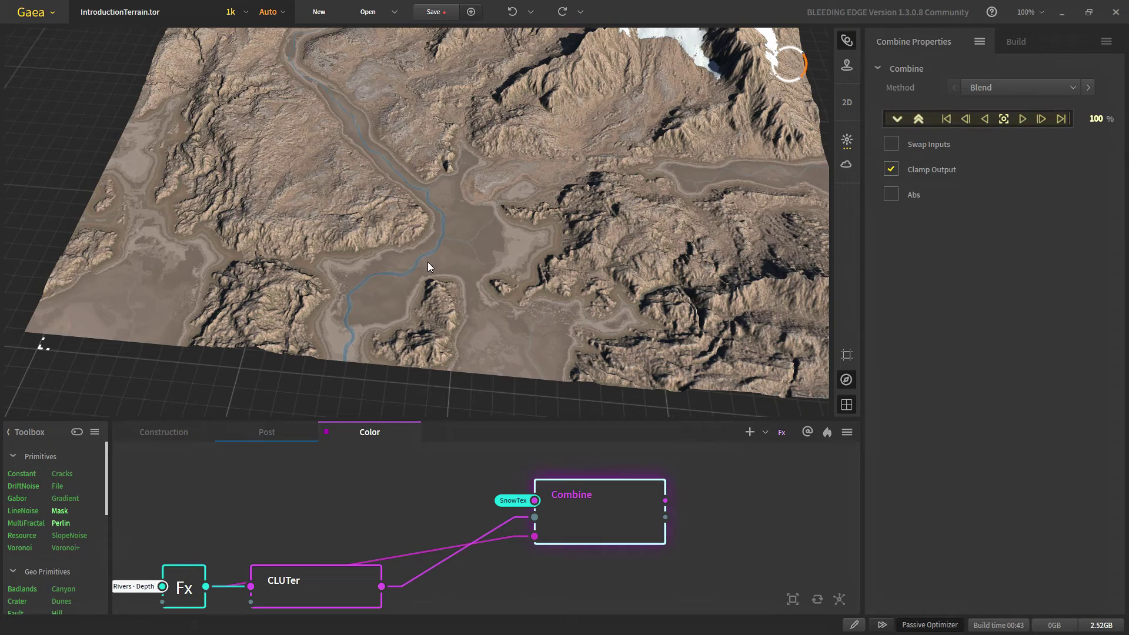
- Inspect how the blue rivers blend with the base and snow textures across the terrain
scroll(401, 260, "up", 5)
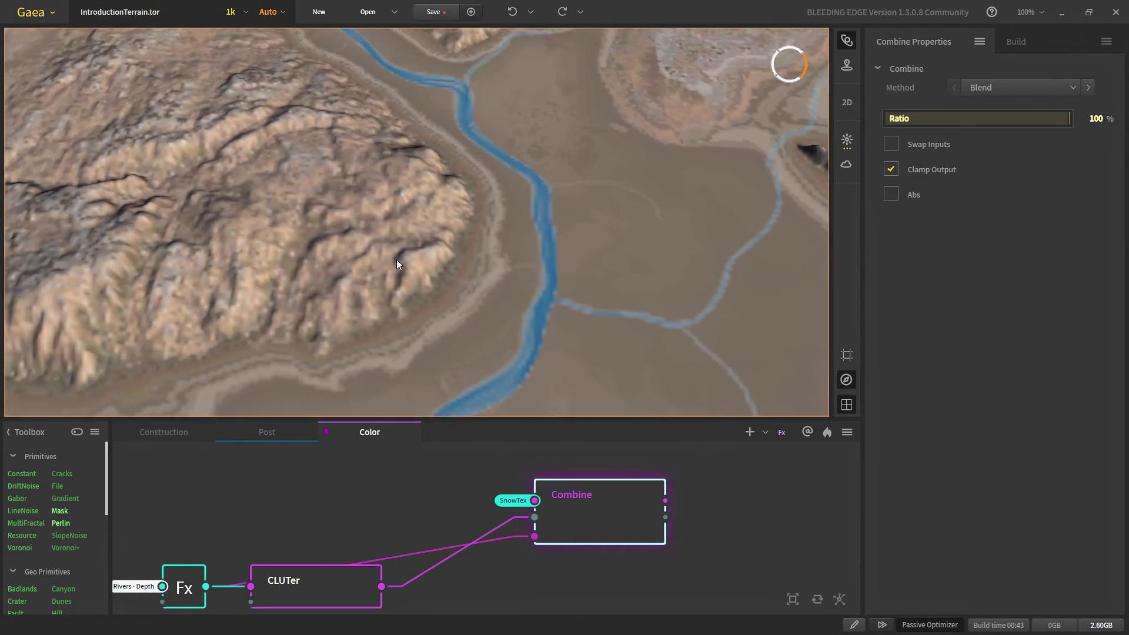
scroll(554, 257, "down", 3)
scroll(393, 304, "up", 4)
scroll(394, 313, "down", 6)
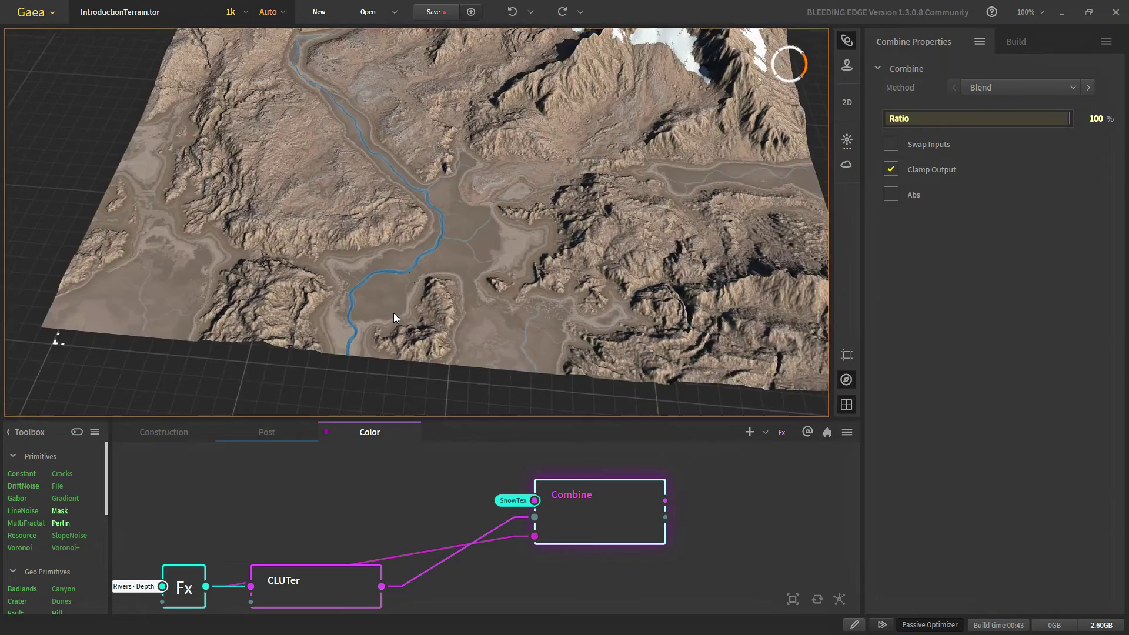
middle_click_drag(488, 130, 397, 316)
scroll(395, 315, "down", 5)
scroll(442, 284, "up", 3)
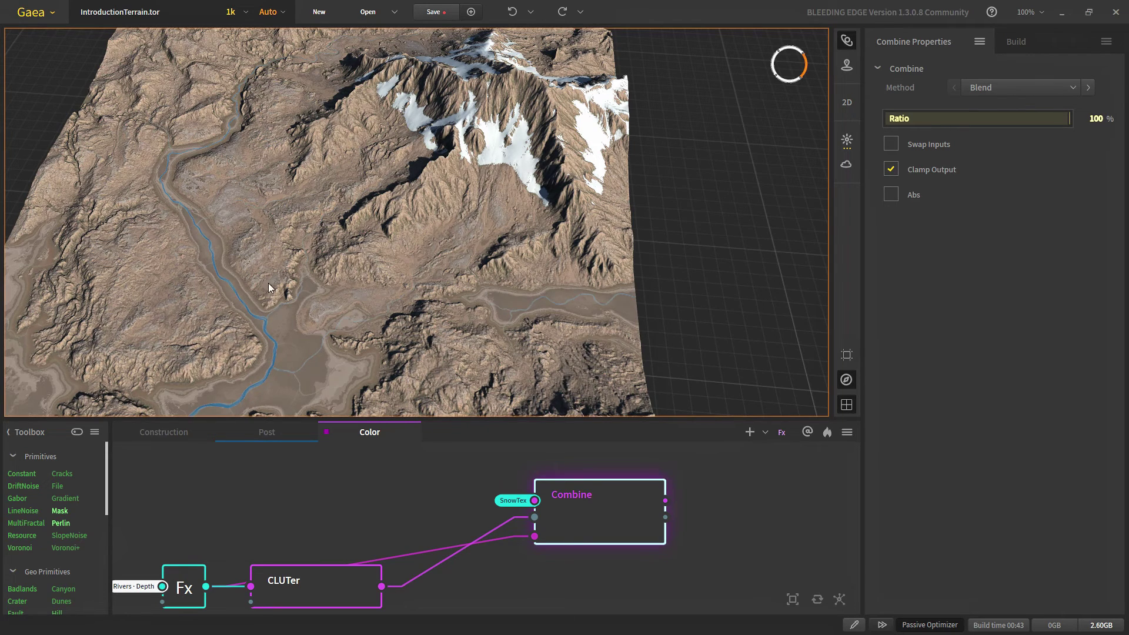
scroll(377, 292, "down", 6)
scroll(353, 292, "up", 4)
middle_click_drag(294, 370, 372, 345)
scroll(372, 346, "up", 2)
- Add an Fx node connected to the rivers Combine node's main output
scroll(600, 497, "down", 5)
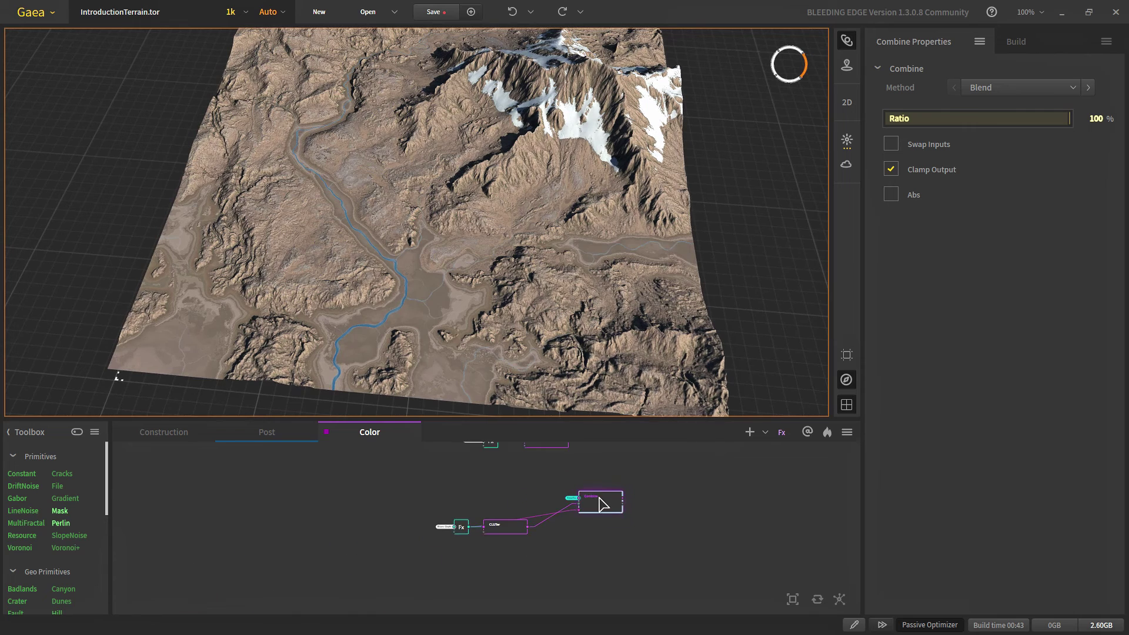
middle_click_drag(607, 500, 418, 523)
scroll(419, 523, "up", 3)
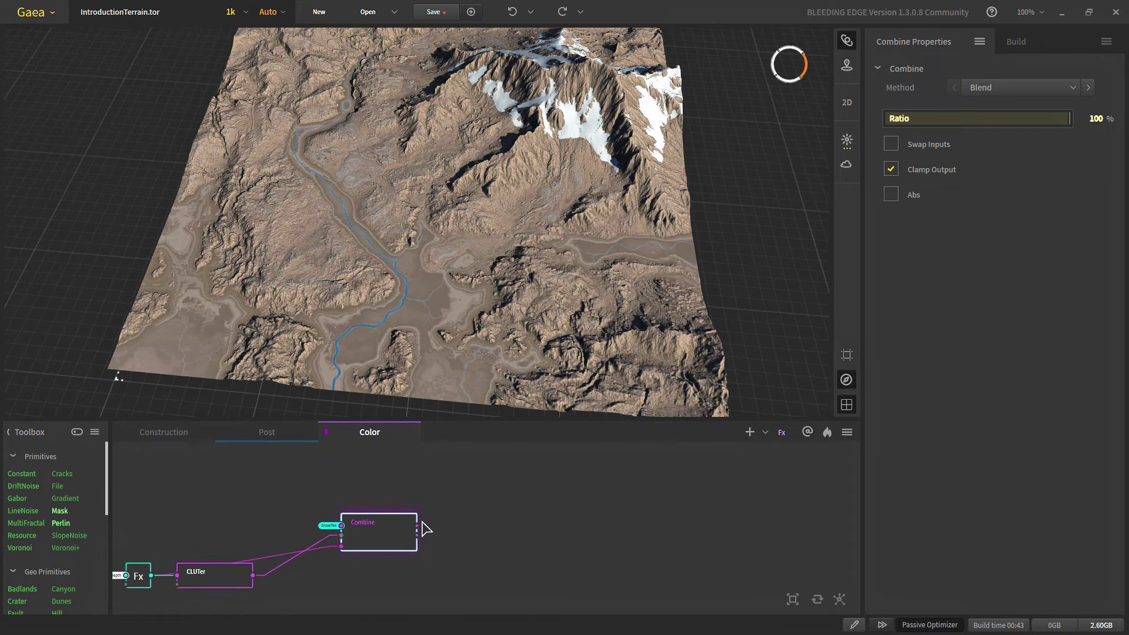
left_click_drag(416, 527, 533, 540)
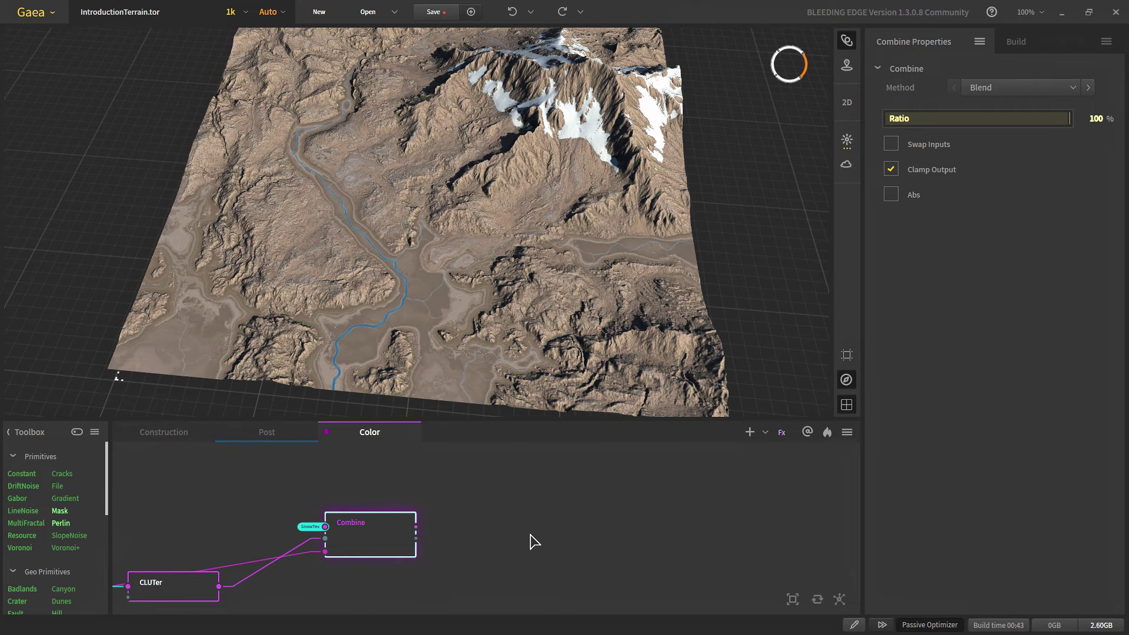
type("f")
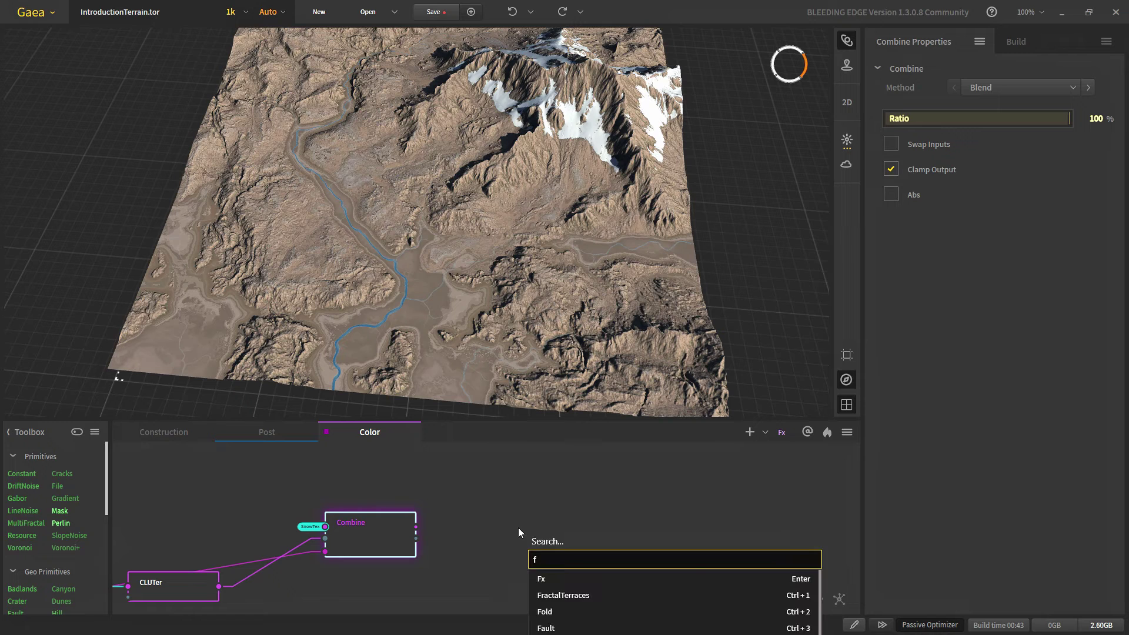
left_click(541, 578)
scroll(585, 551, "up", 2)
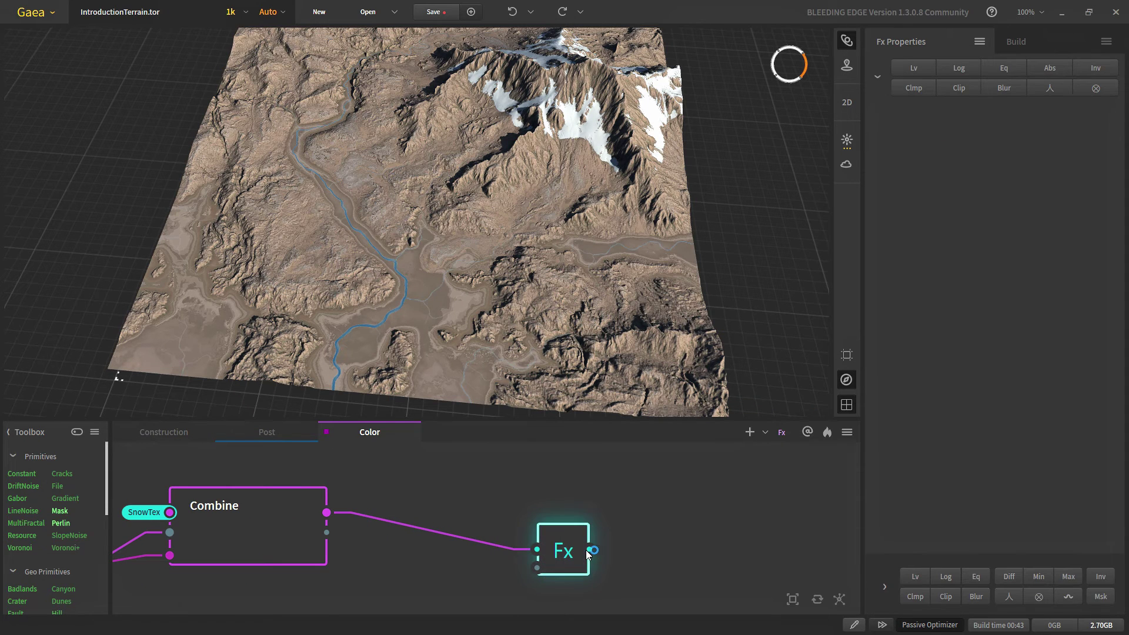
- Line up the new Fx node with the Combine node and make a portal from its output
left_click_drag(591, 549, 659, 517)
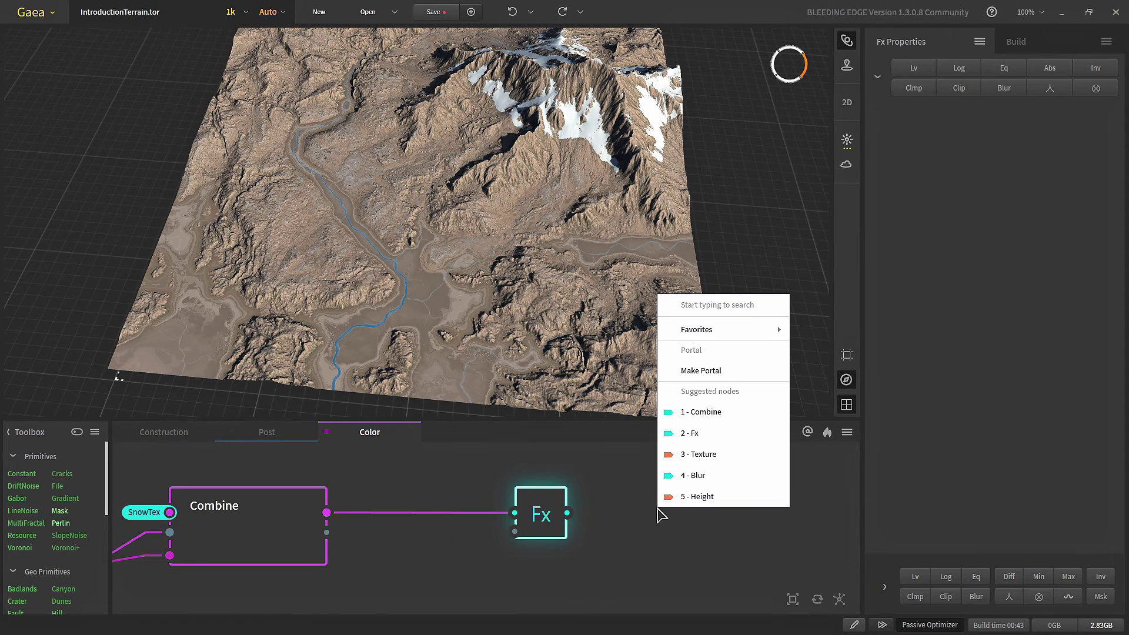
left_click(699, 370)
scroll(536, 532, "up", 2)
scroll(537, 532, "down", 4)
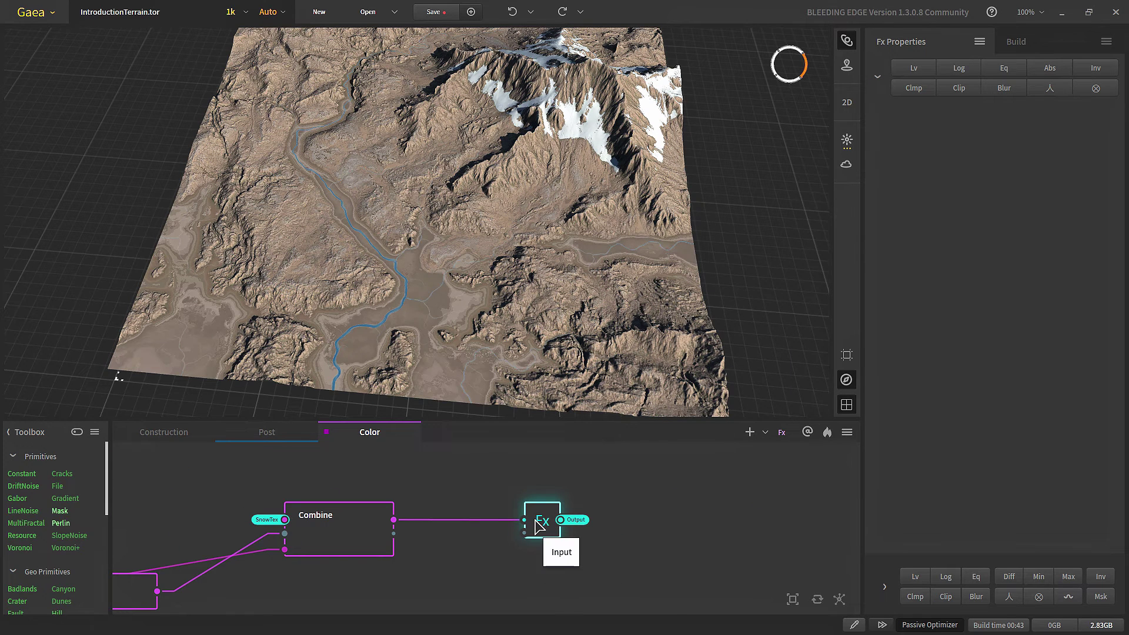
- Rename the Fx node at the end of the rivers chain to RiversTex
double_click(535, 523)
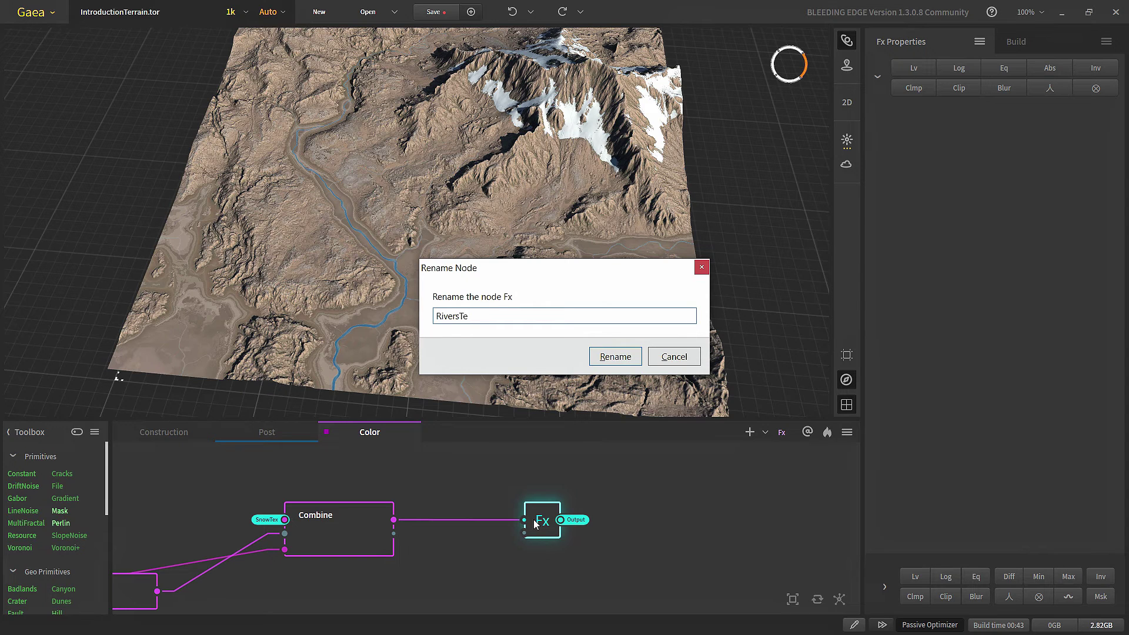
key("Return")
- Add a new Combine node in the empty space below the rivers chain of the Color graph
scroll(477, 530, "down", 3)
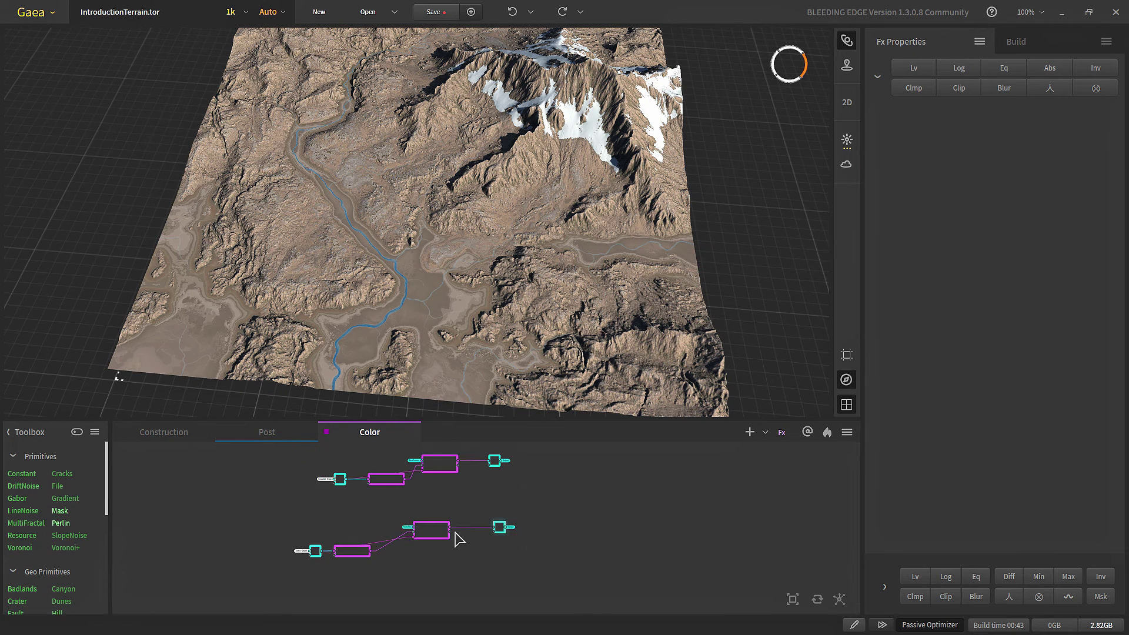
middle_click_drag(386, 575, 373, 502)
right_click(387, 545)
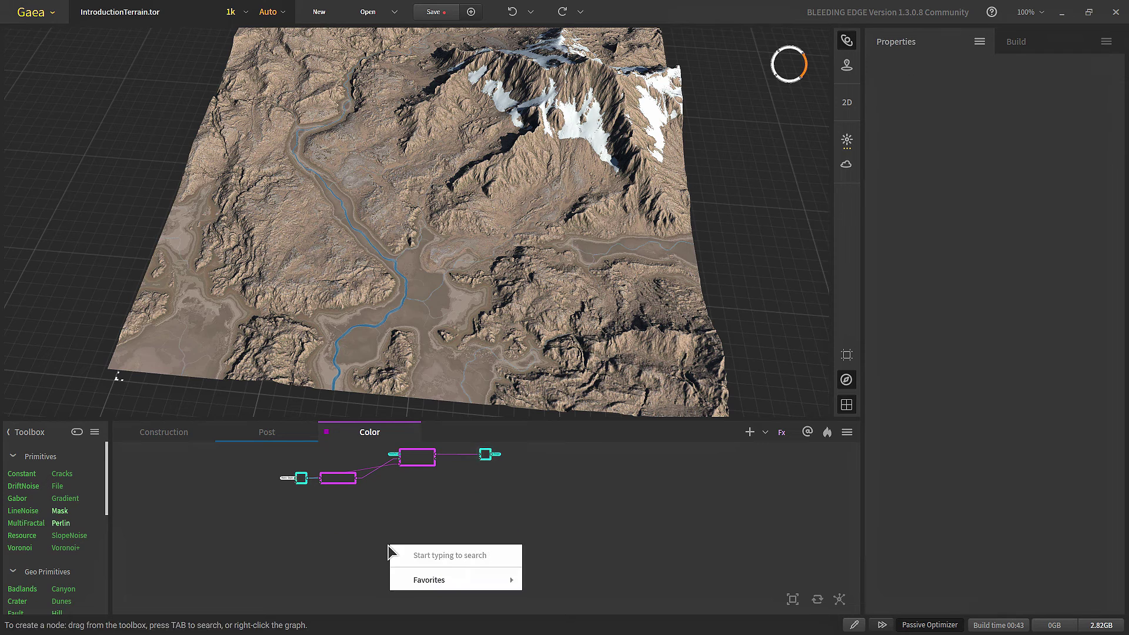
left_click(388, 545)
key("Tab")
type("co")
key("Return")
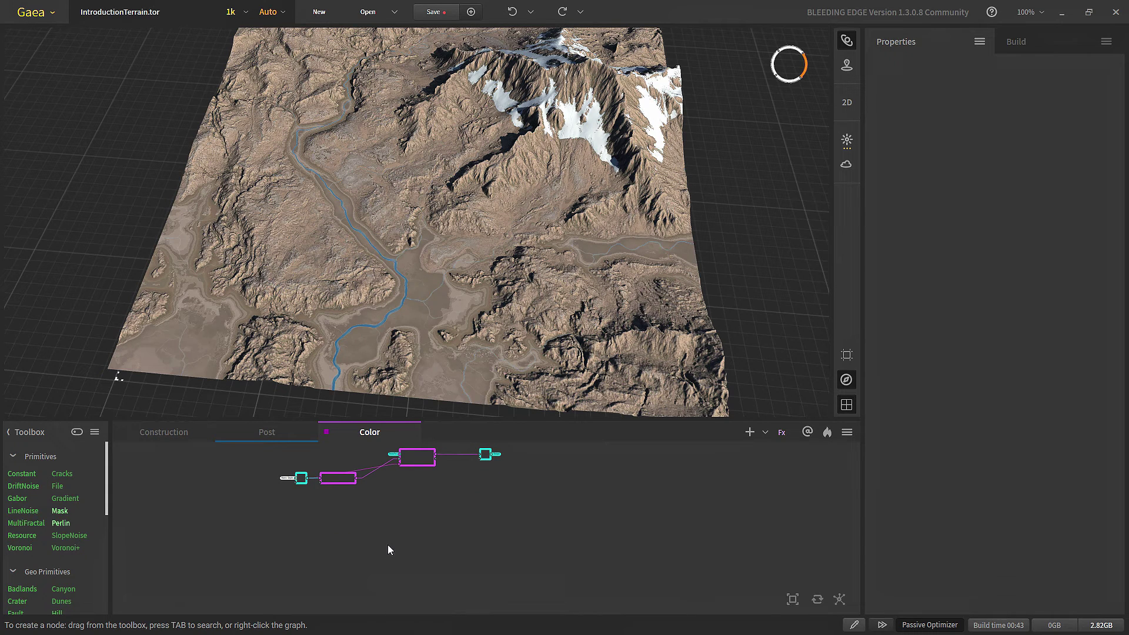
scroll(384, 561, "up", 1)
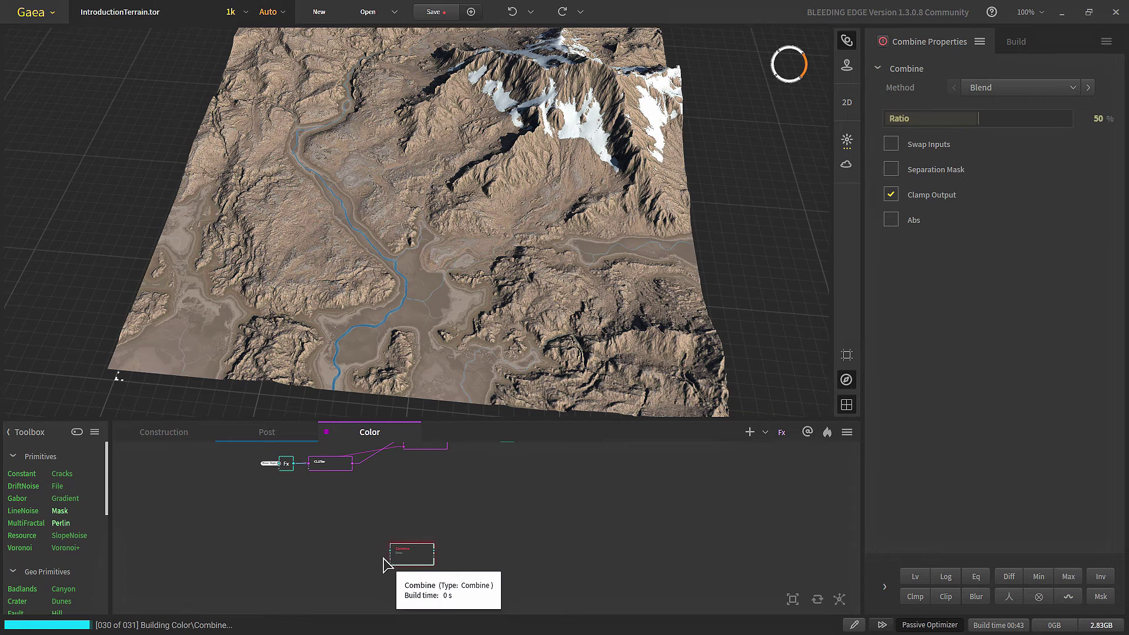
scroll(395, 565, "up", 3)
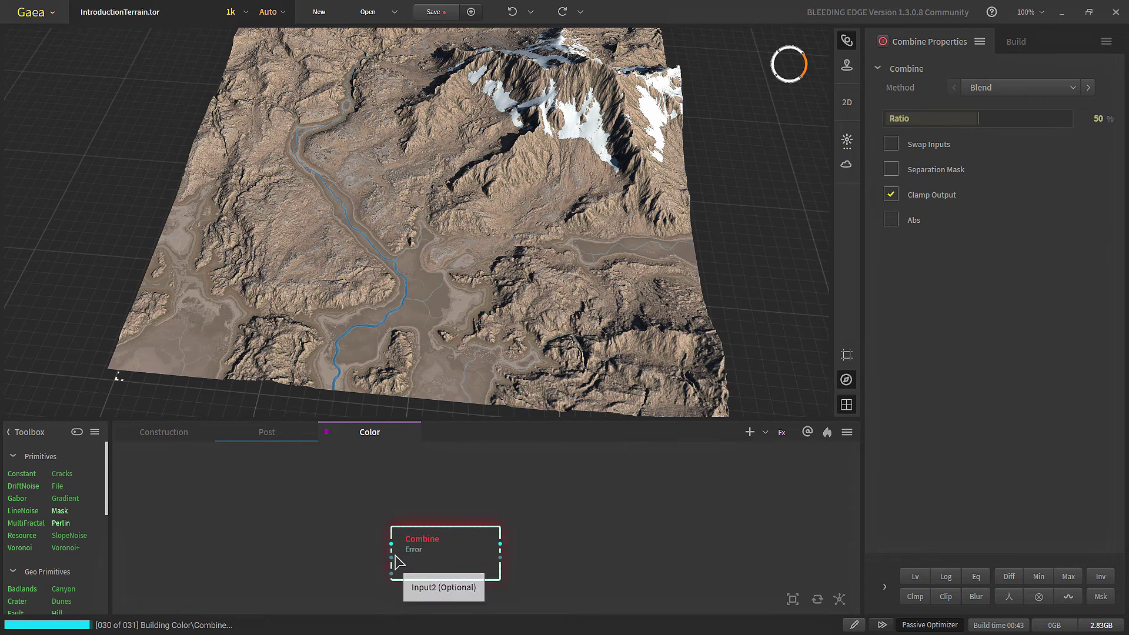
- Feed the new Combine node's main input from the RiversTex portal
right_click(287, 525)
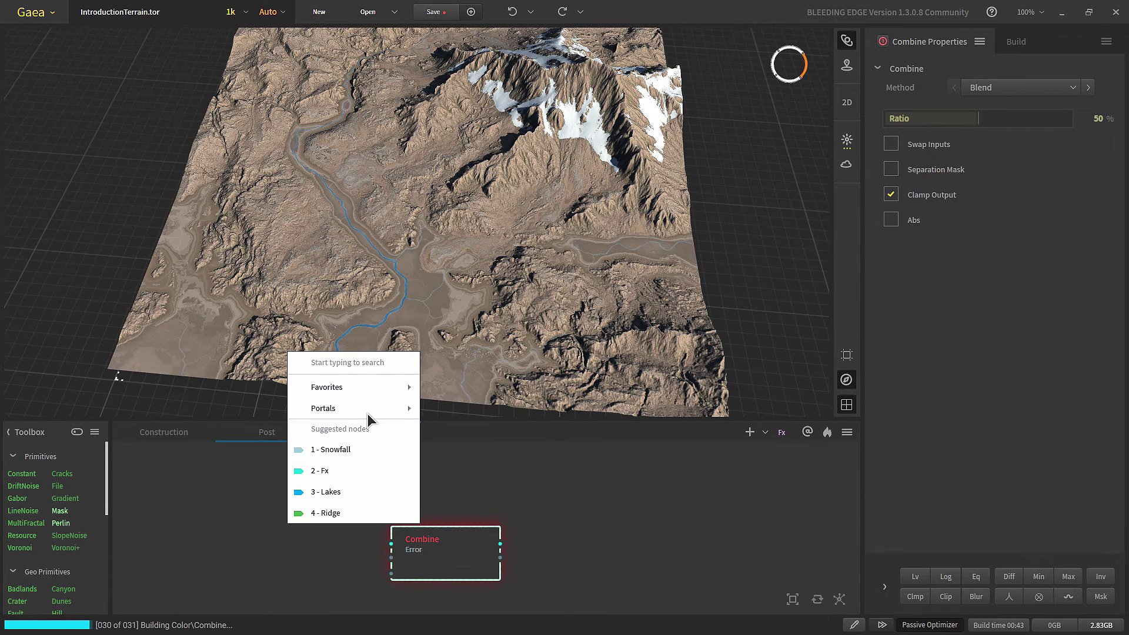
mouse_move(365, 410)
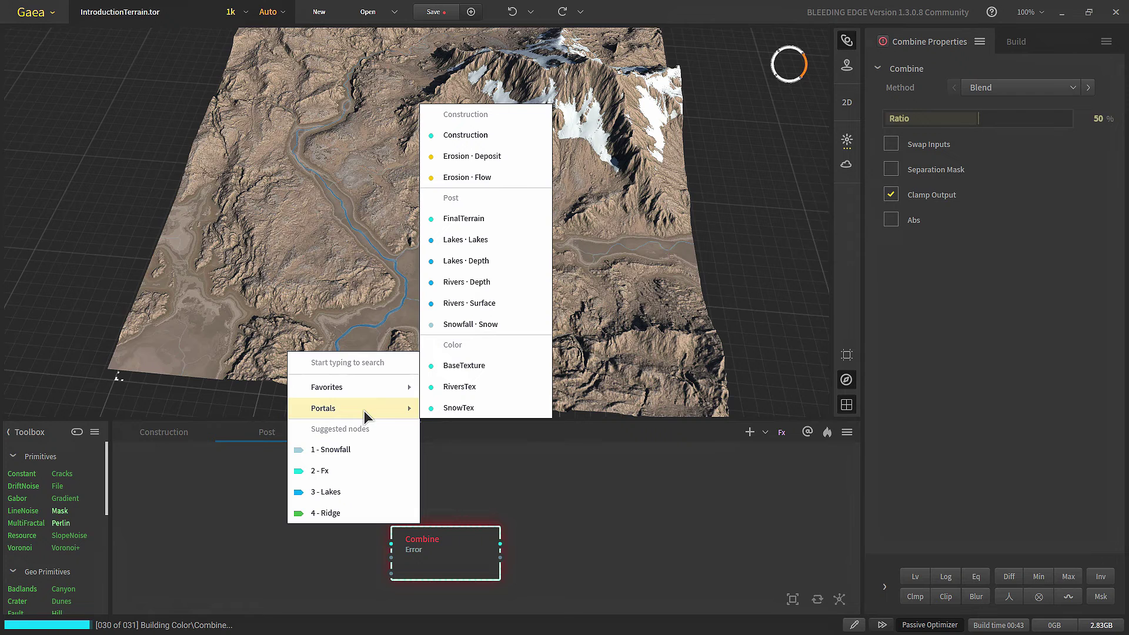
left_click(457, 393)
- Add an Fx node in the empty space below and before the new Combine node
middle_click_drag(350, 574, 554, 532)
left_click(282, 556)
right_click(283, 556)
key("Escape")
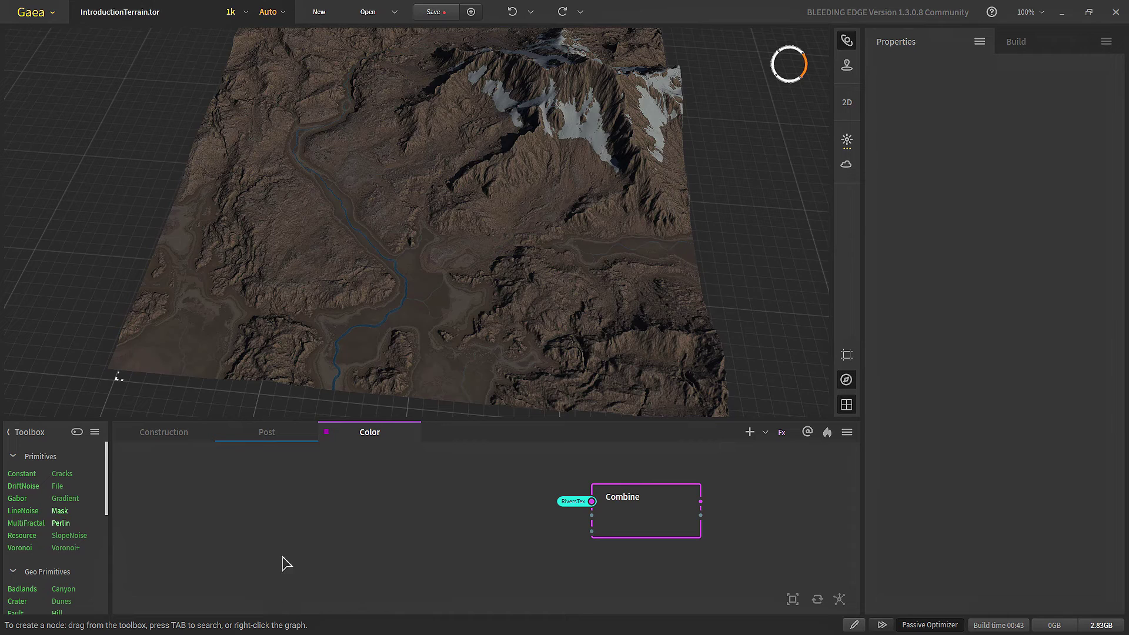
key("Tab")
type("fx")
left_click(302, 600)
key("f")
- Feed the new Fx node's input from the Lakes · Depth portal
left_click_drag(284, 576, 213, 570)
mouse_move(268, 428)
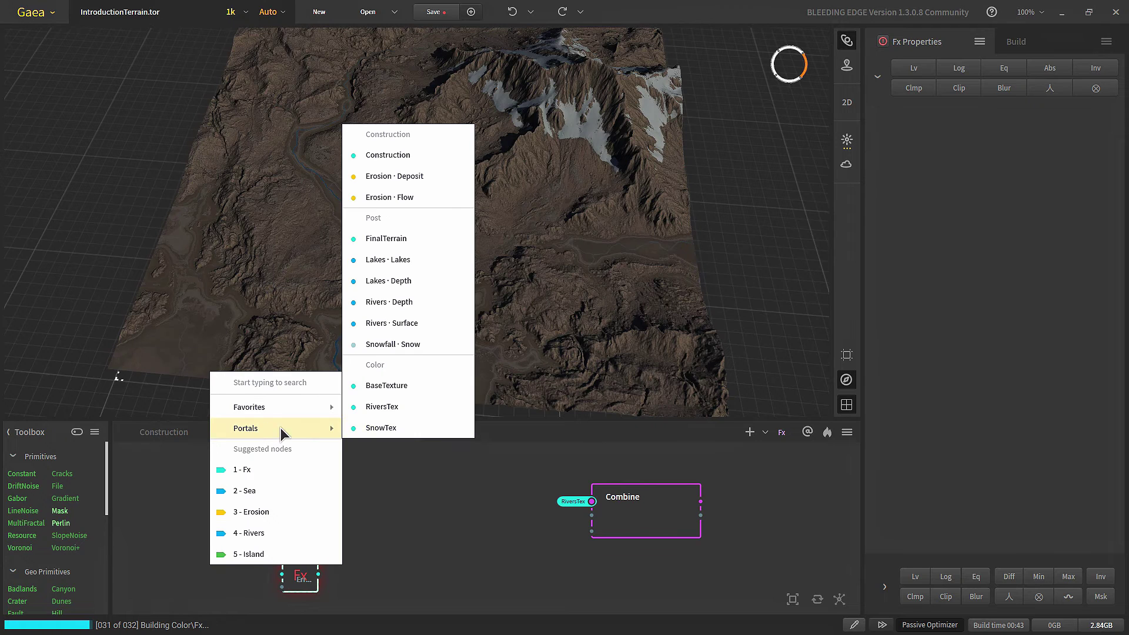
left_click(399, 281)
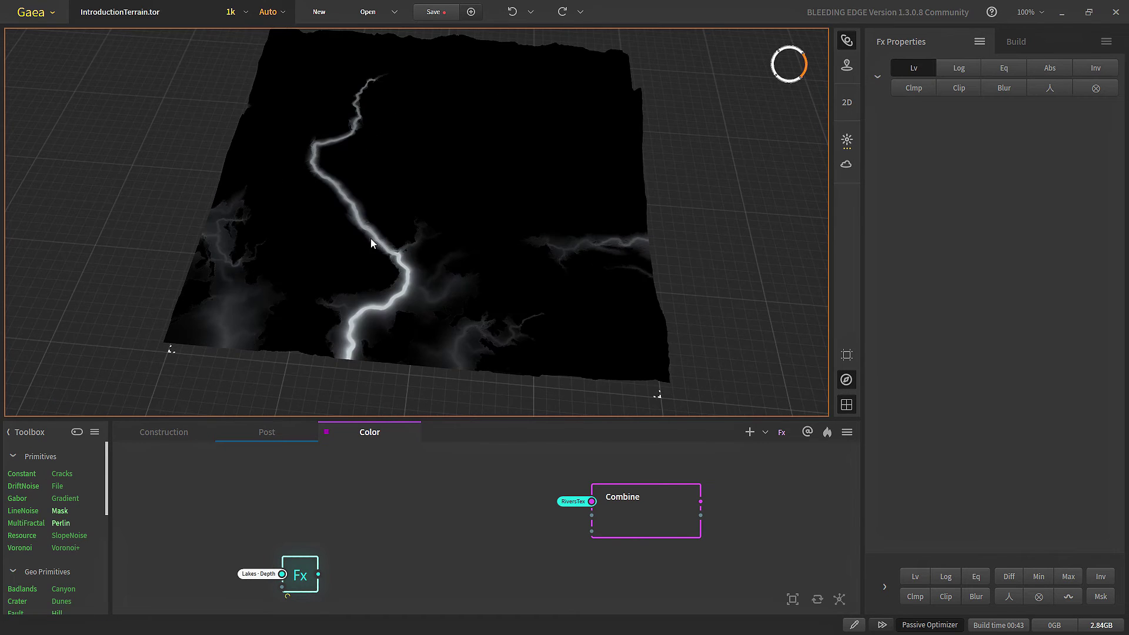
- Add a CLUTer node connected to the lakes Fx output and line it up with the Fx node
scroll(326, 585, "up", 3)
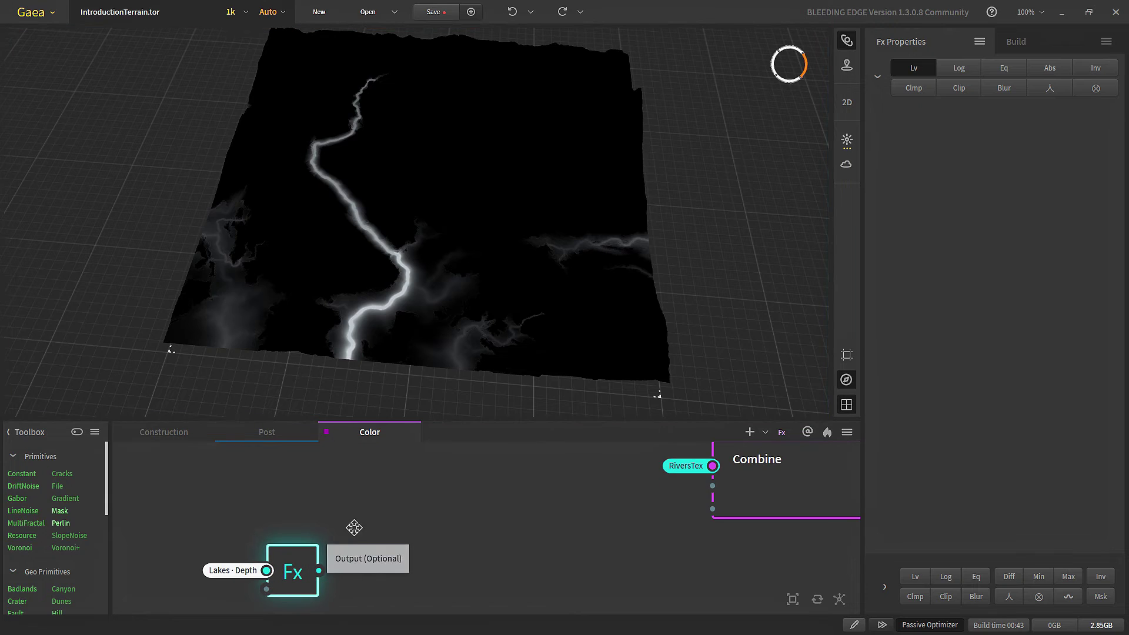
left_click_drag(323, 532, 414, 546)
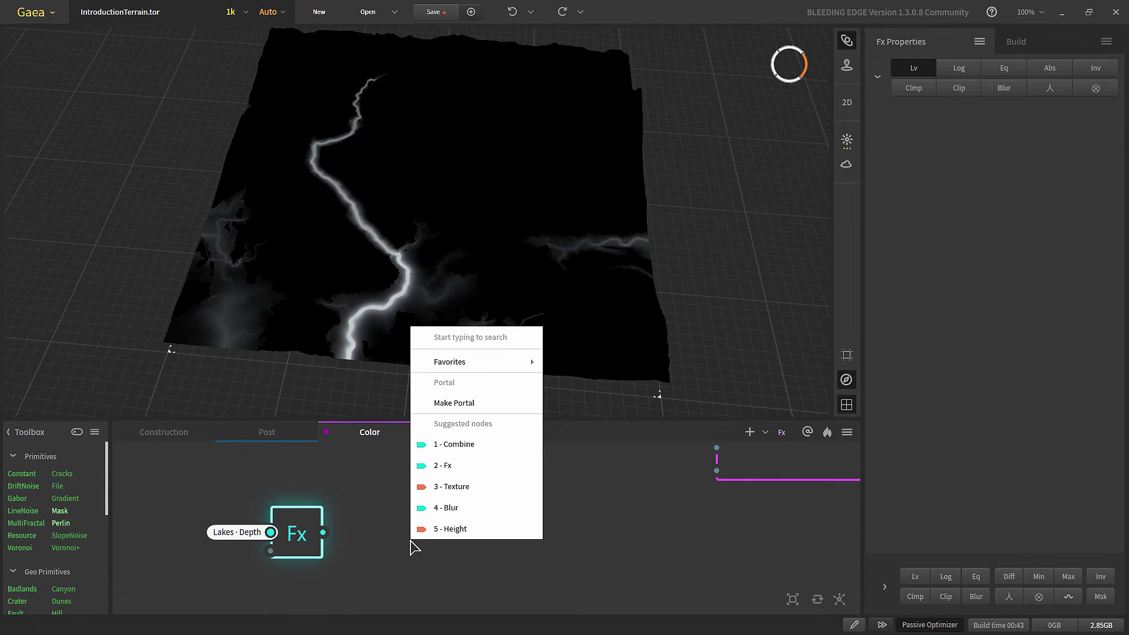
type("cl")
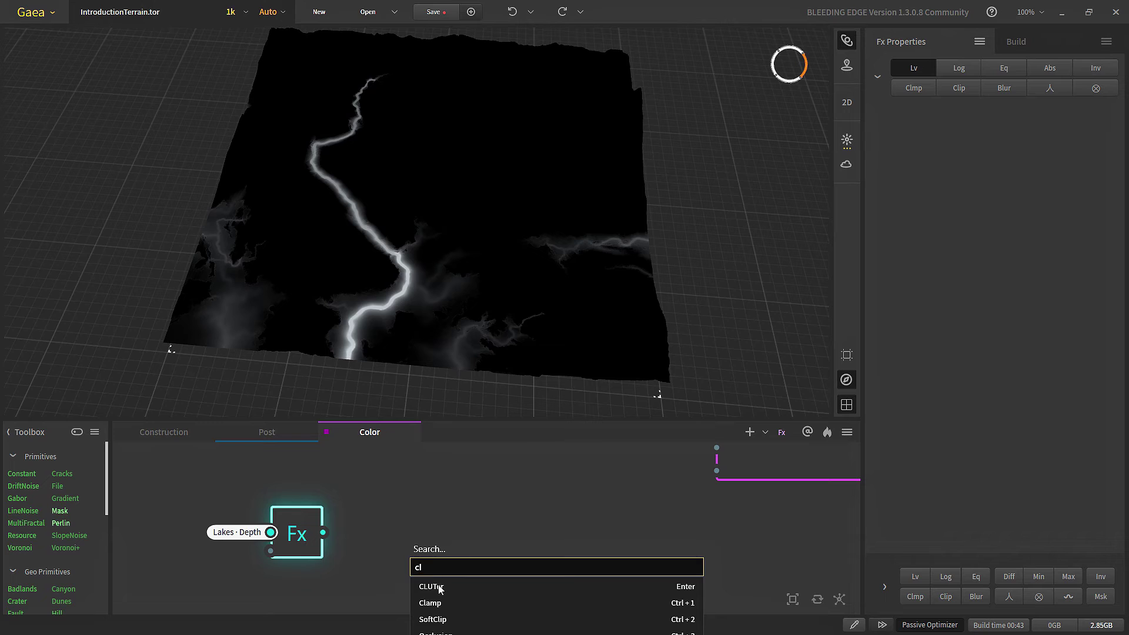
left_click(439, 587)
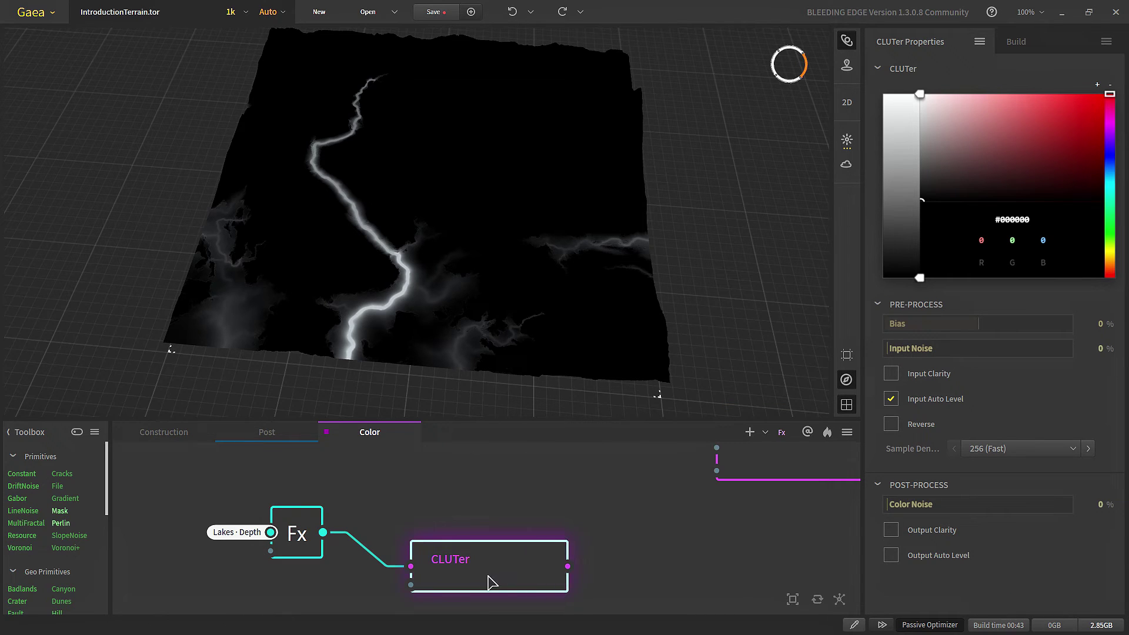
left_click_drag(488, 582, 465, 548)
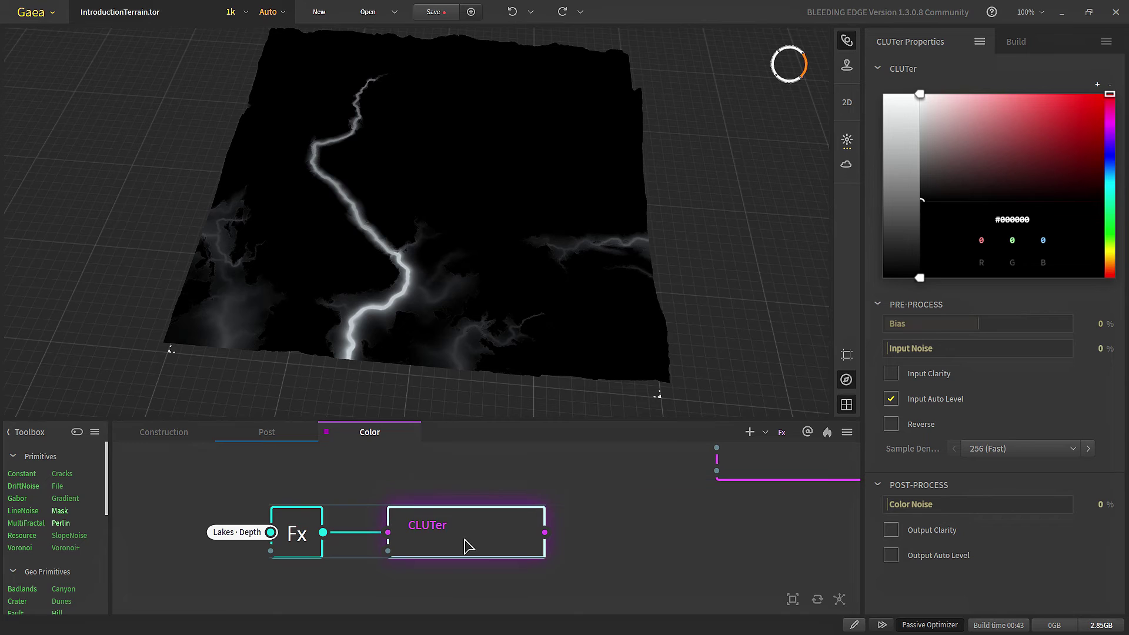
- Set the top color stop of the CLUTer gradient to the dark blue-violet #332A73
left_click(917, 93)
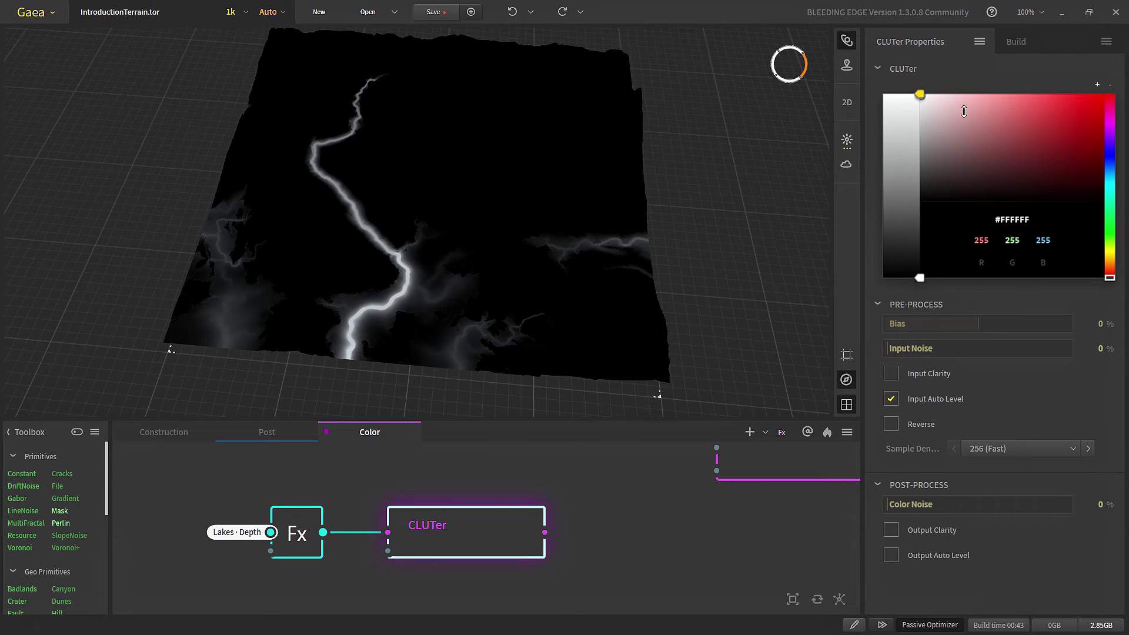
left_click(1111, 151)
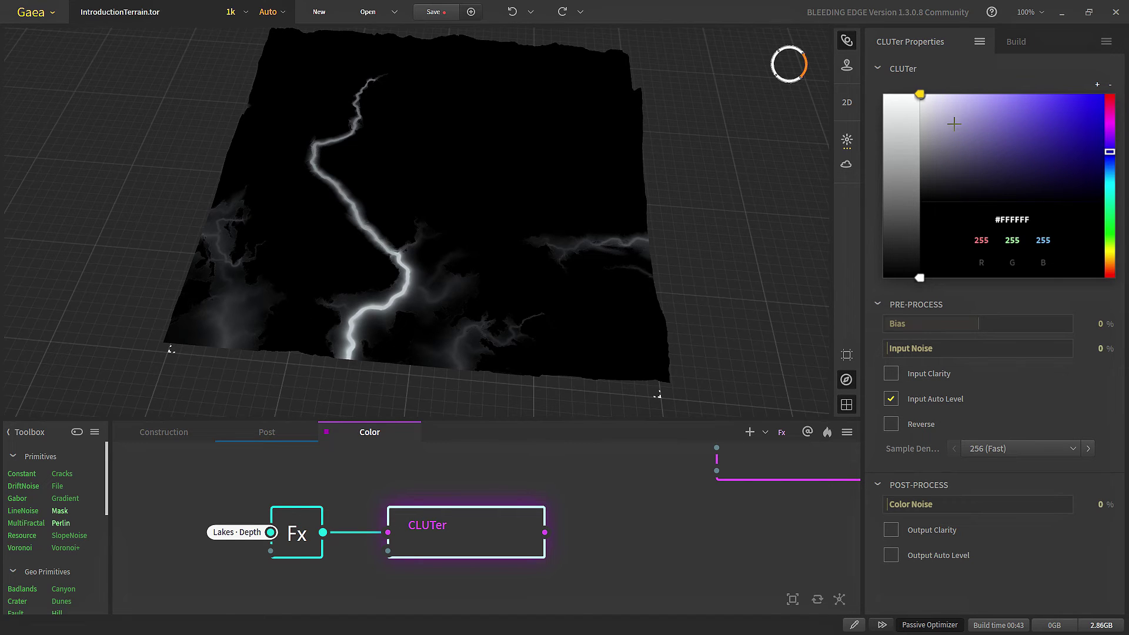
left_click(1041, 159)
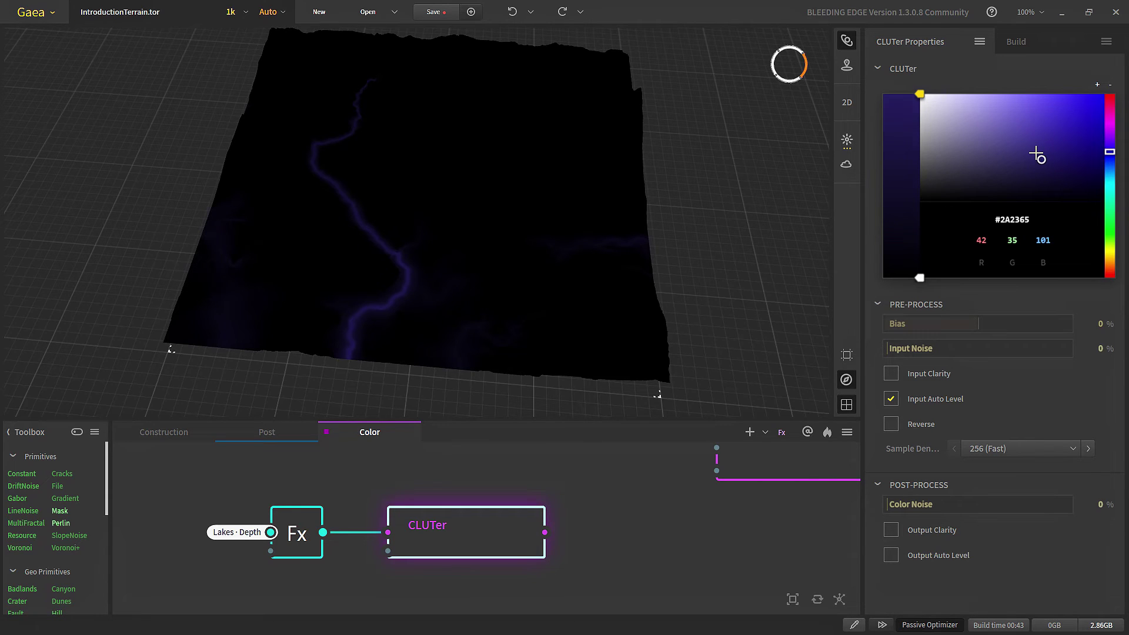
left_click(1045, 148)
- Set the bottom color stop of the CLUTer gradient to white, #FFFFFF
left_click(919, 278)
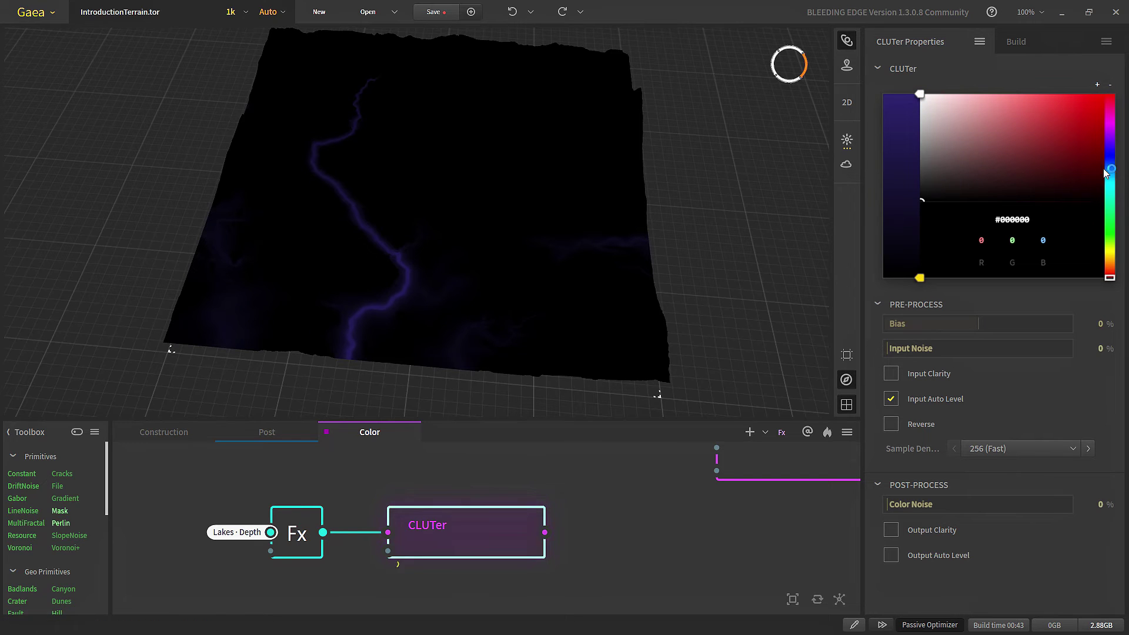
left_click(932, 129)
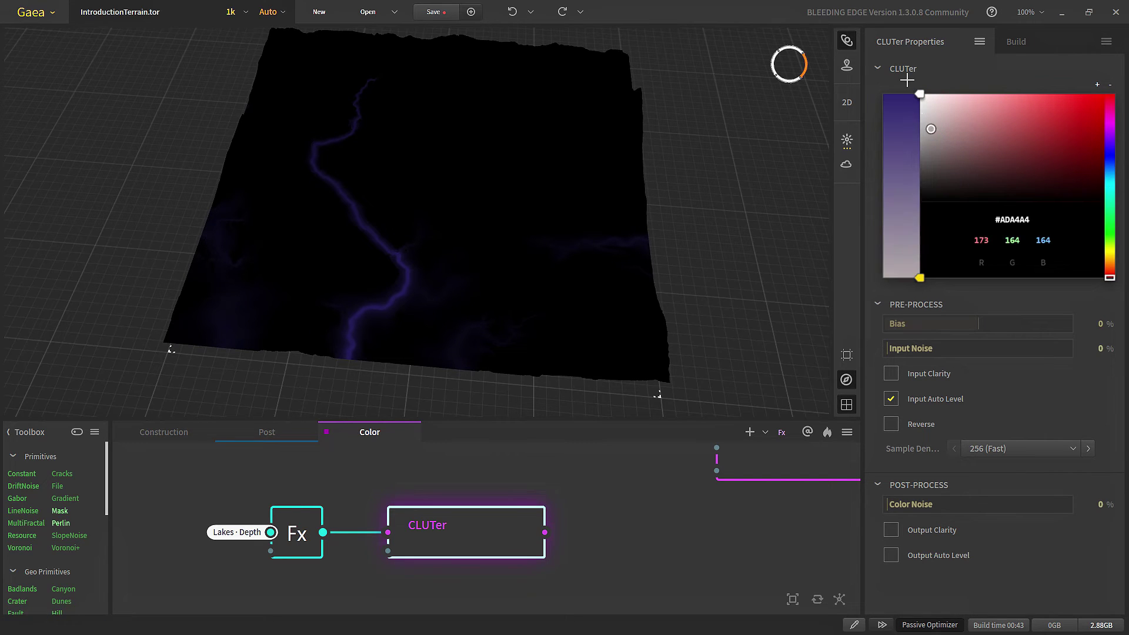
left_click_drag(911, 89, 920, 94)
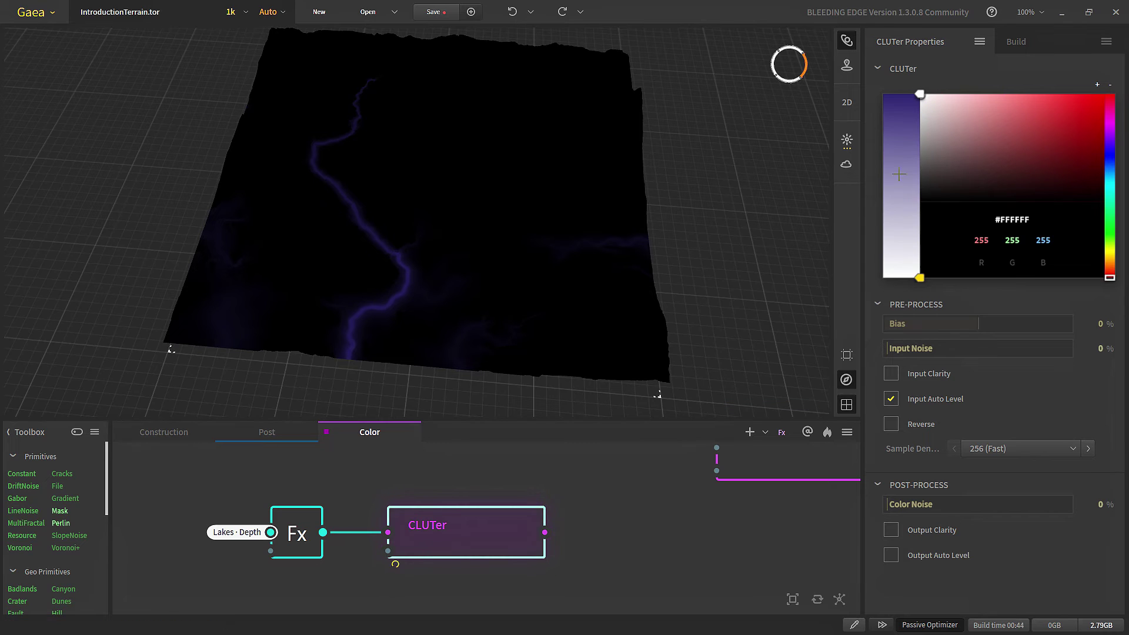
- Add a color stop just above the white end of the CLUTer gradient and set it to blue #266EAC
left_click(908, 247)
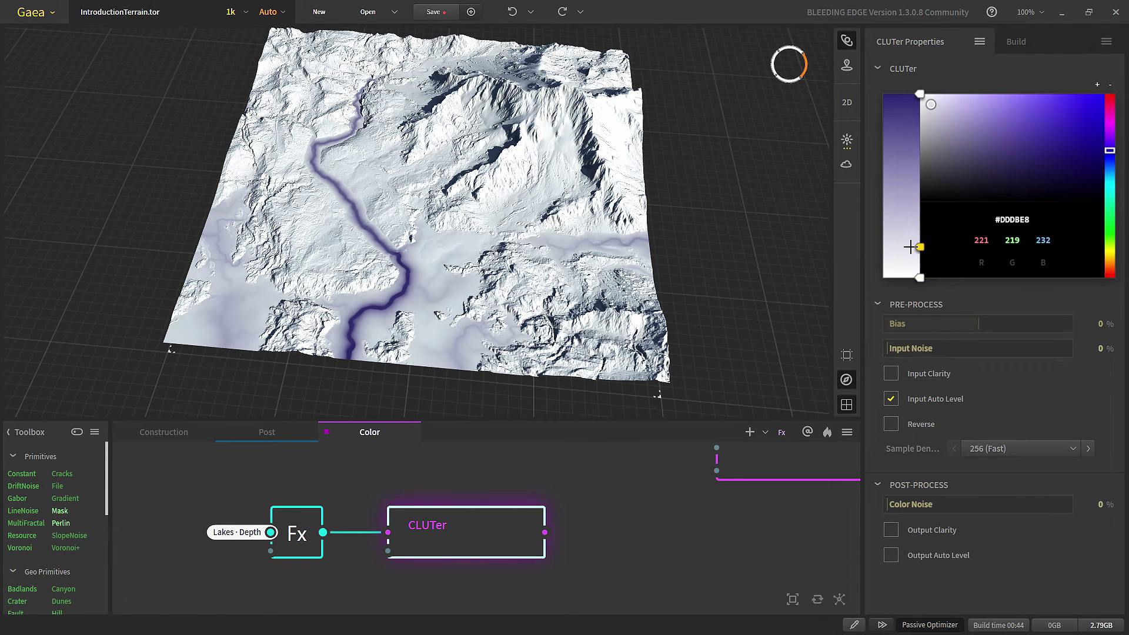
left_click(1110, 177)
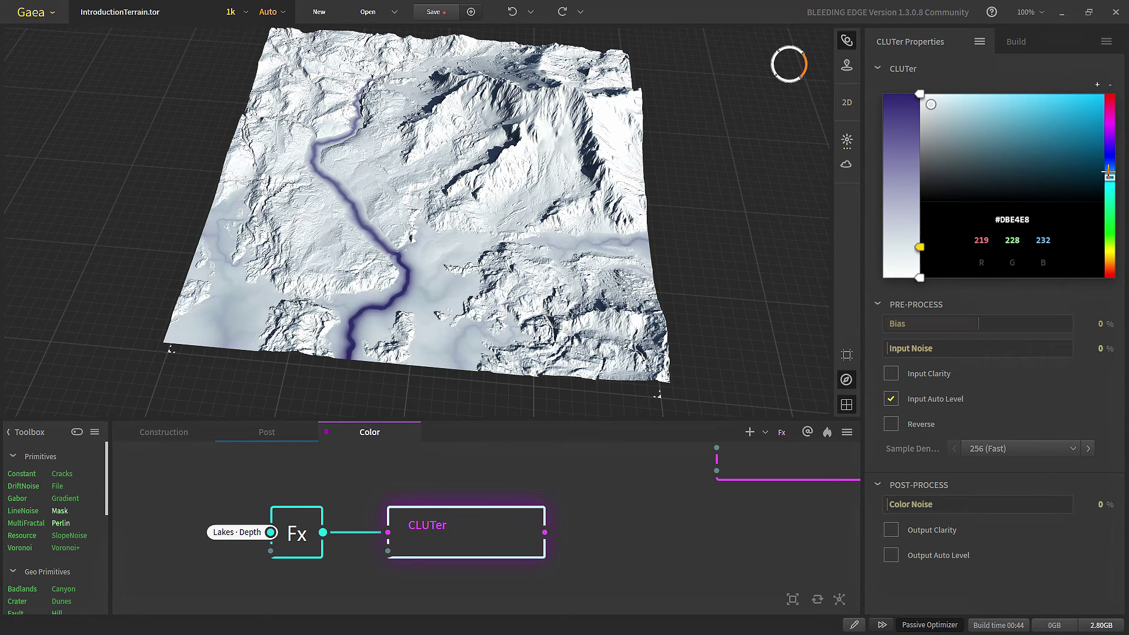
left_click(1105, 171)
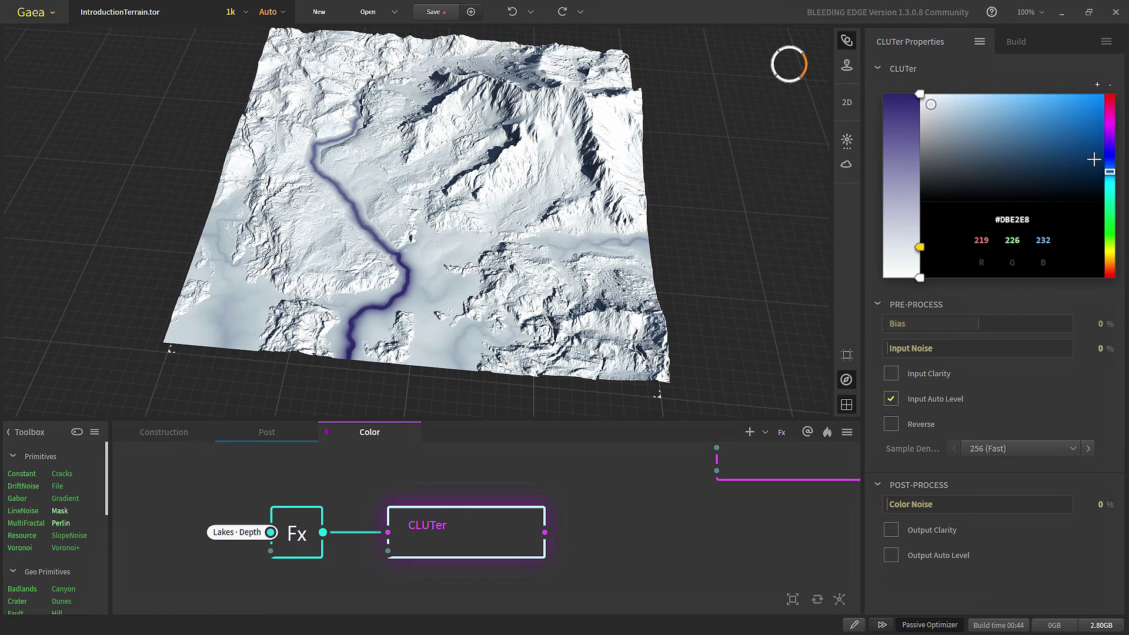
left_click(1063, 129)
- Check the lake colors up close and brighten the gradient's top color stop to #3A2F85
scroll(324, 329, "up", 5)
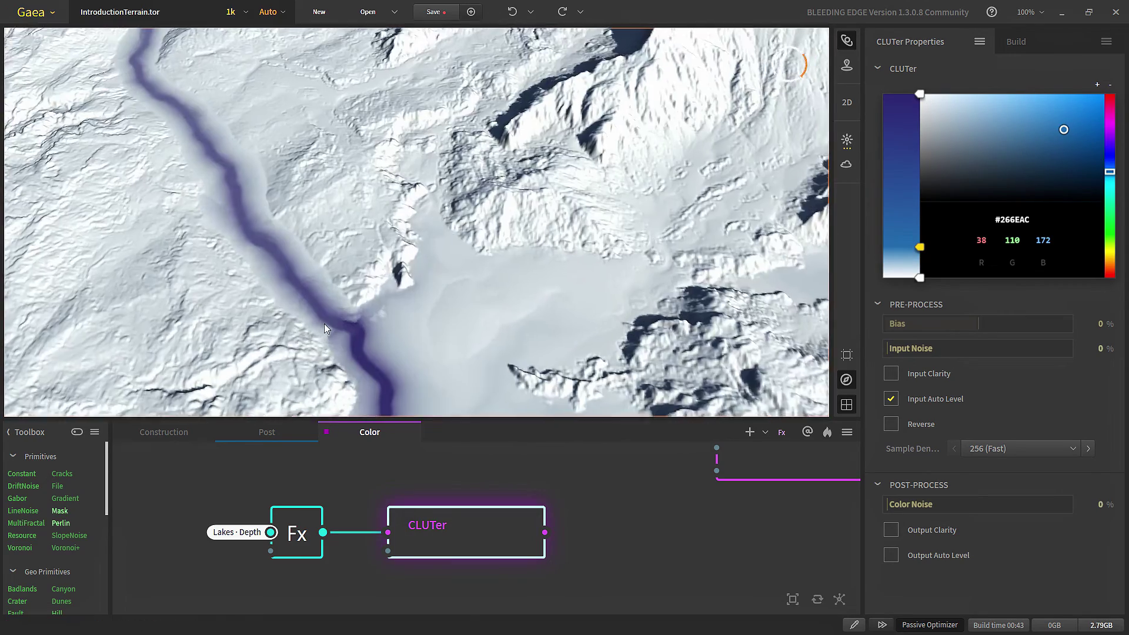
middle_click_drag(324, 329, 355, 284)
scroll(350, 262, "up", 2)
scroll(353, 296, "down", 4)
scroll(352, 288, "up", 2)
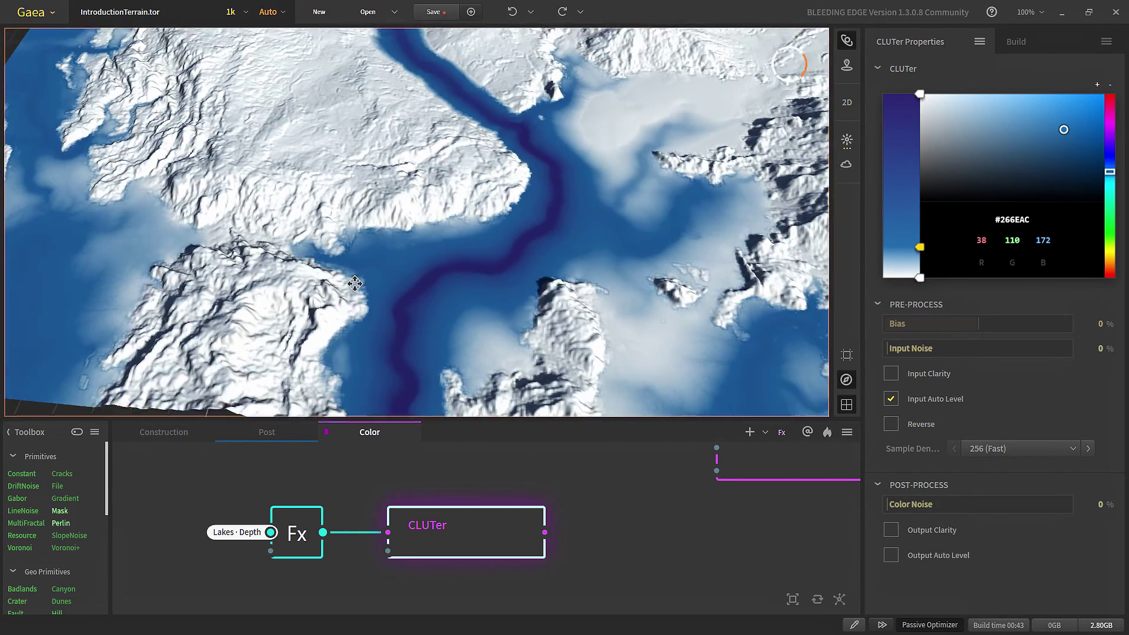
left_click_drag(355, 283, 346, 301)
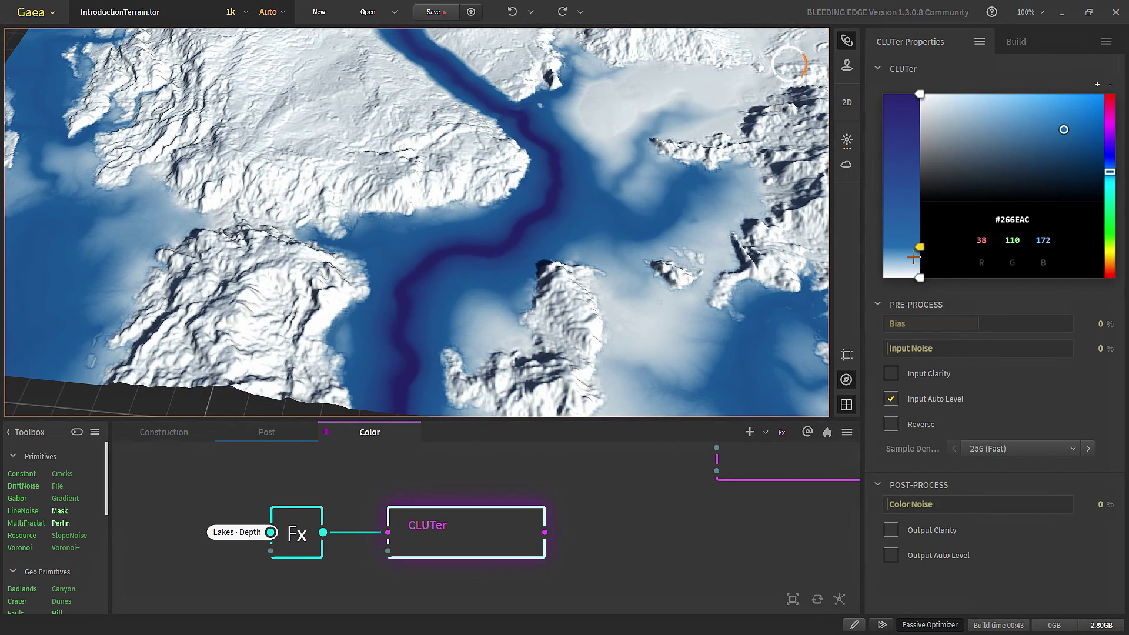
left_click(919, 94)
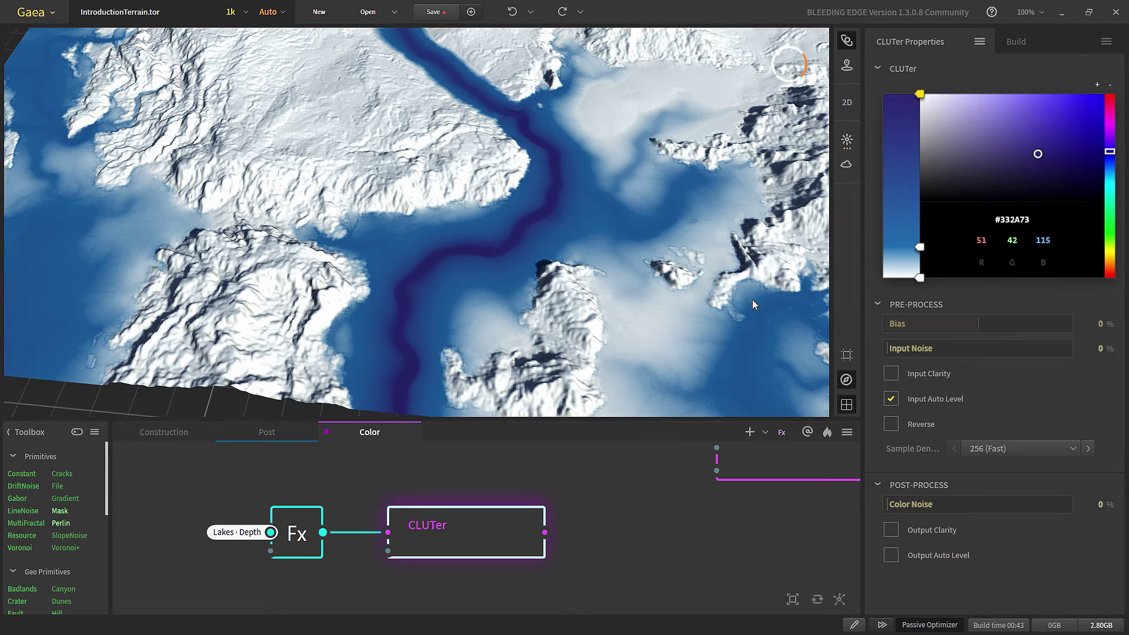
left_click(1039, 146)
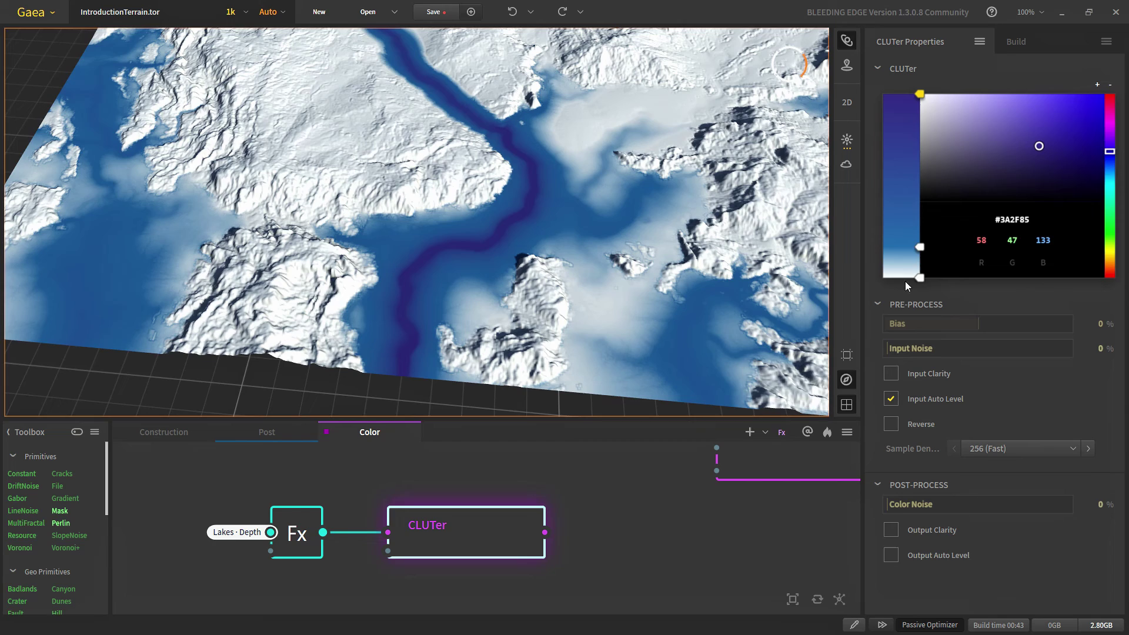
- Shift the gradient's middle color stop to the deeper blue #265EAC and save the project
left_click(920, 247)
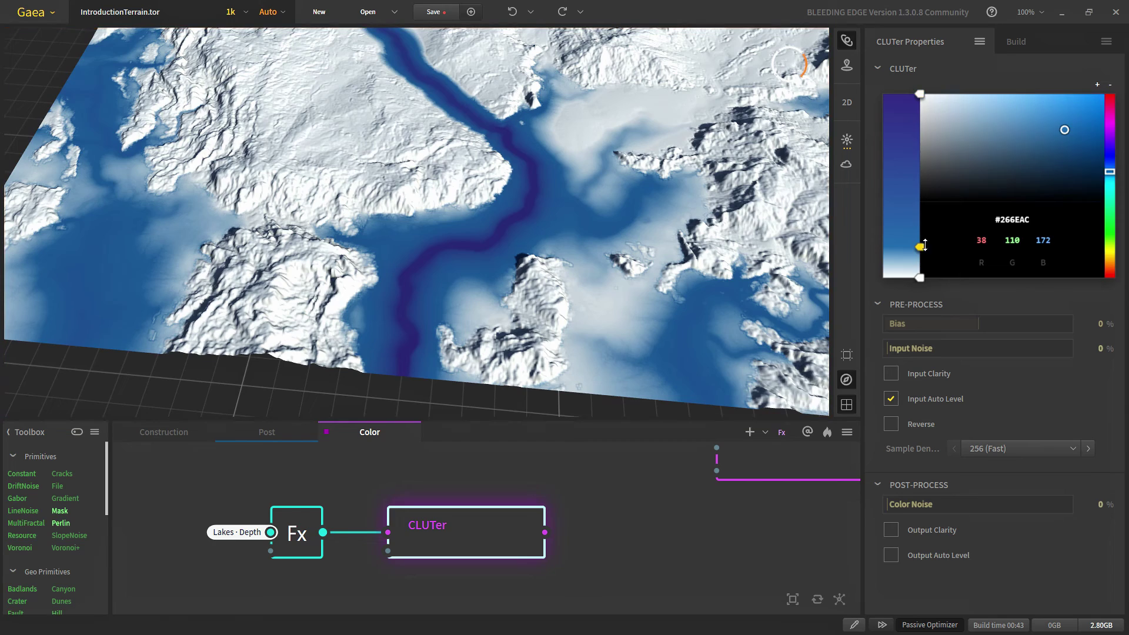
left_click_drag(1110, 172, 1109, 169)
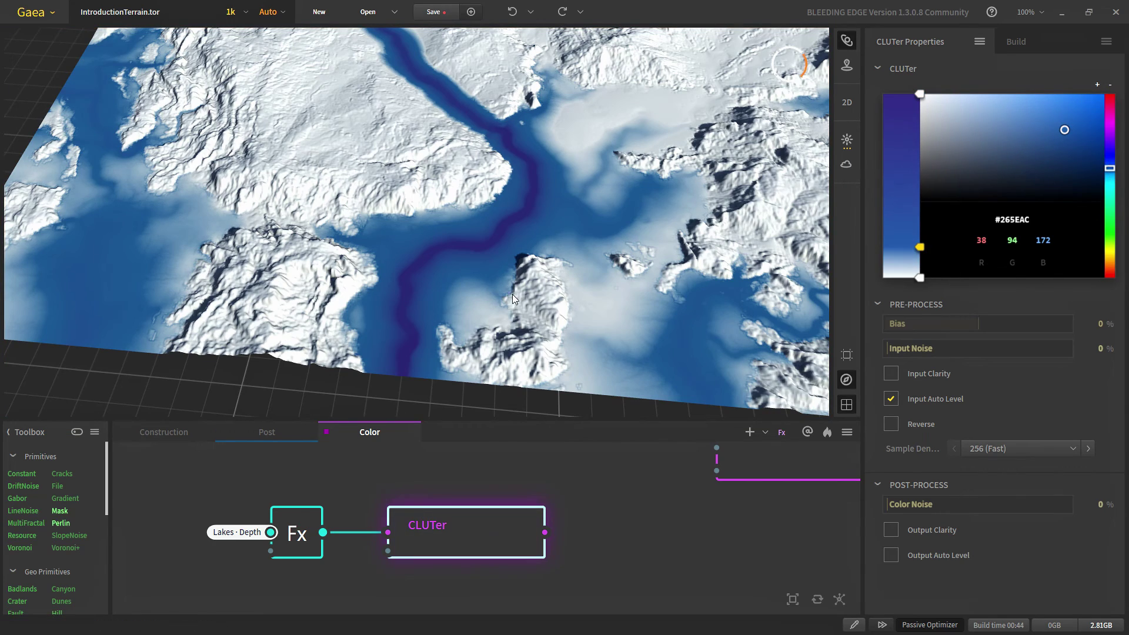
scroll(438, 294, "down", 5)
scroll(390, 237, "up", 5)
key("ctrl+s")
scroll(432, 215, "down", 5)
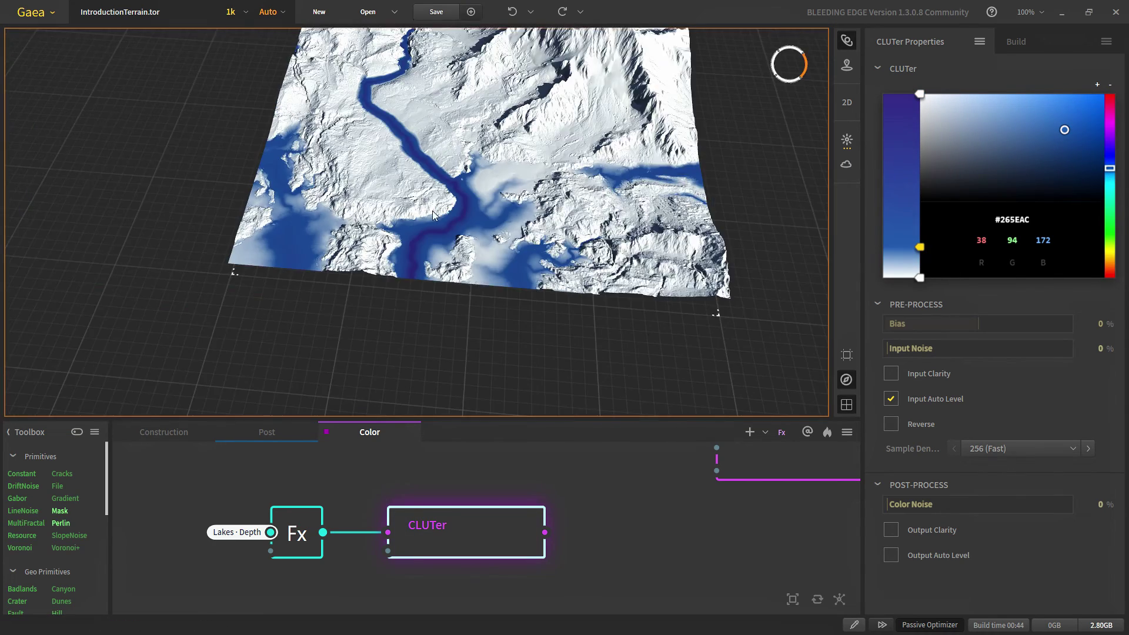
- Connect the CLUTer output to the Combine node's second input and open the Combine node's properties
scroll(433, 215, "up", 3)
middle_click_drag(647, 547, 553, 576)
left_click_drag(452, 562, 624, 478)
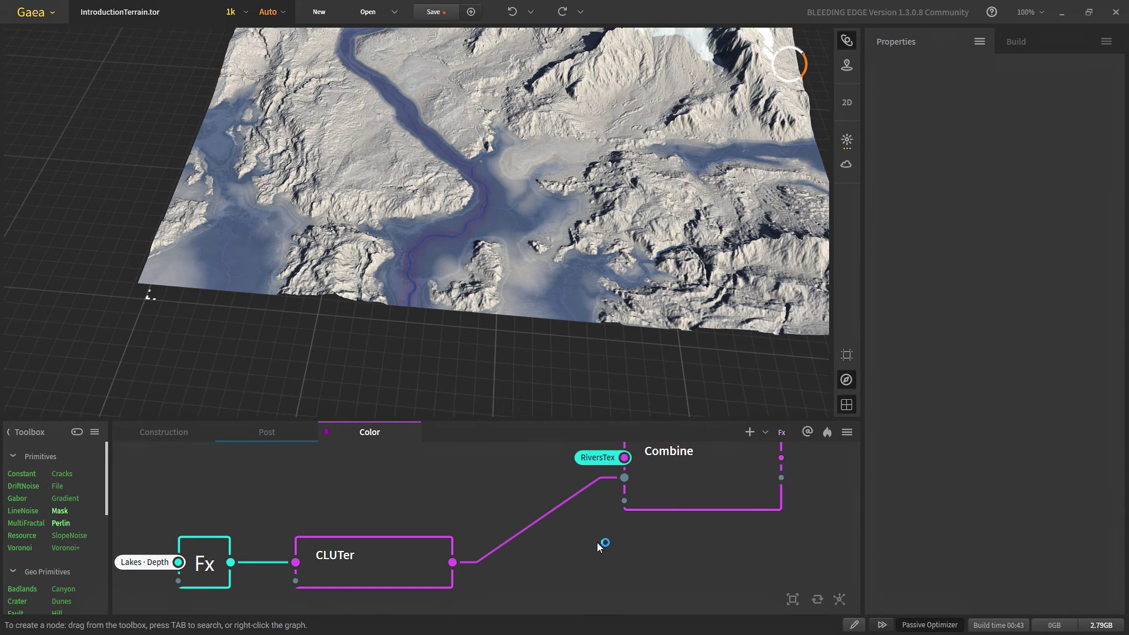
left_click(693, 502)
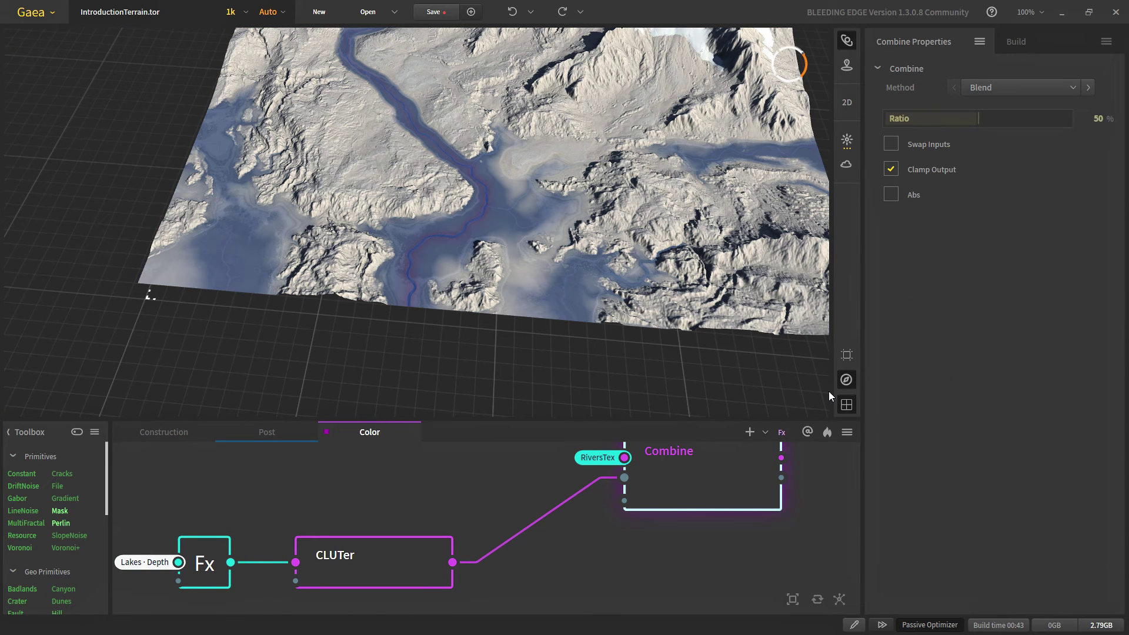
- Set the Combine node's blend ratio to 100% and deselect the node
mouse_move(997, 126)
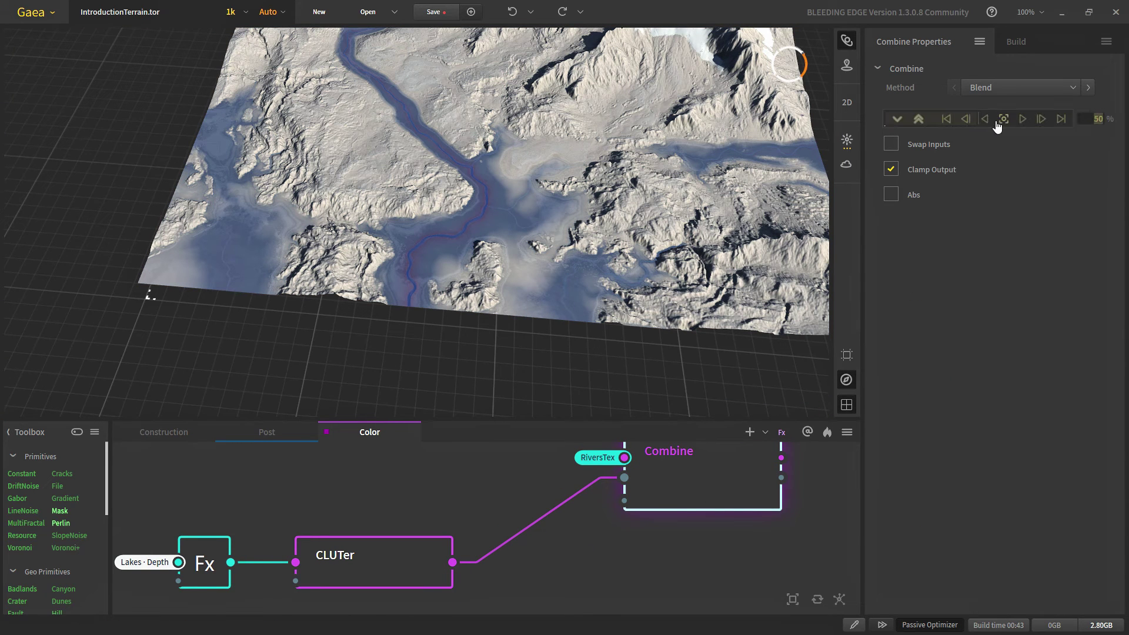
left_click(1066, 124)
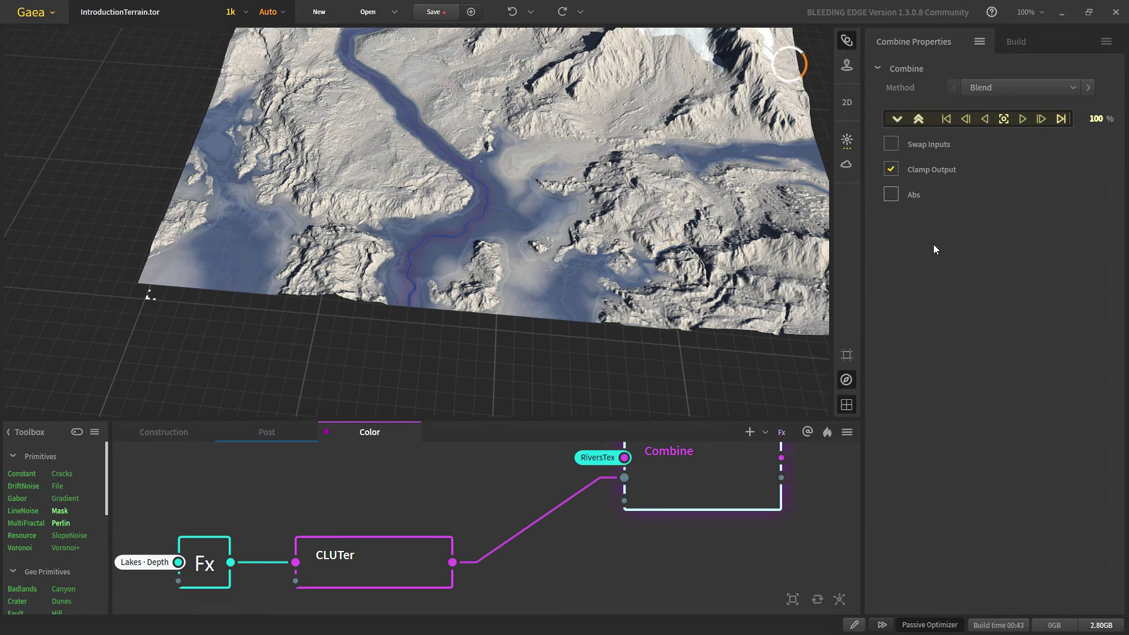
left_click(661, 575)
- Examine the Lakes node's portal outputs in the Post graph, then return to the Color graph
scroll(648, 539, "down", 5)
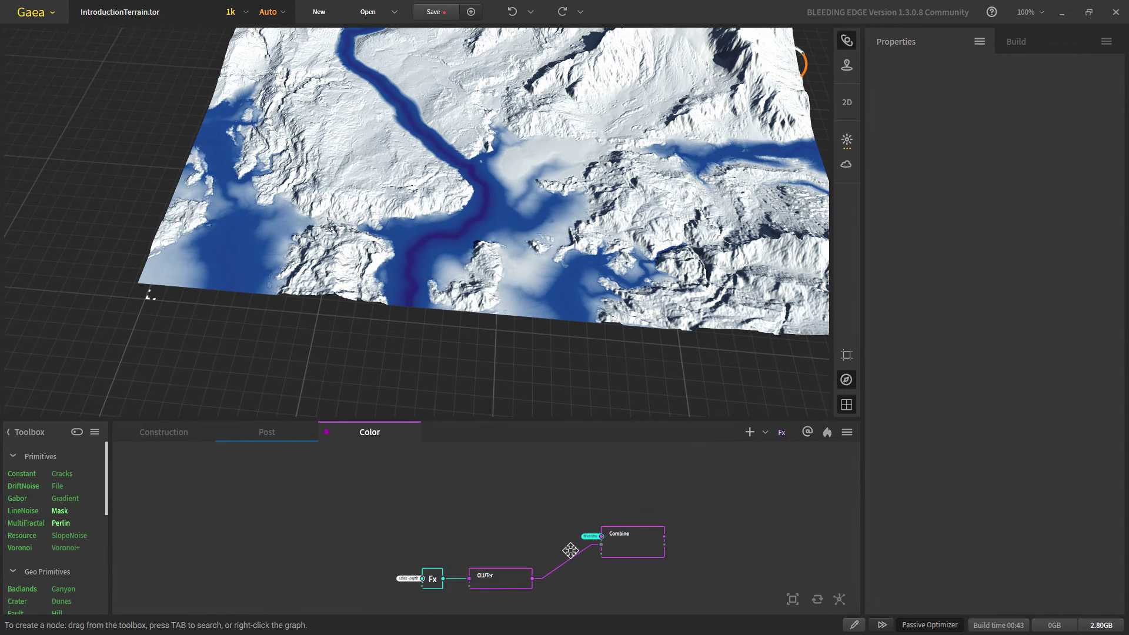
scroll(516, 456, "down", 2)
left_click(277, 436)
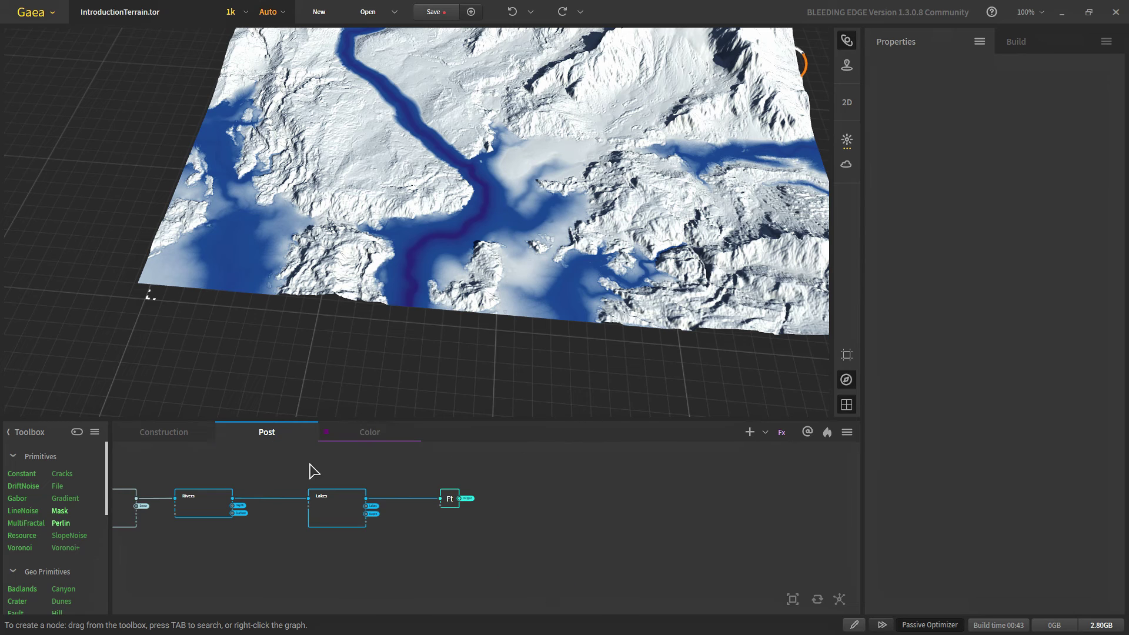
scroll(206, 511, "up", 3)
scroll(283, 512, "down", 2)
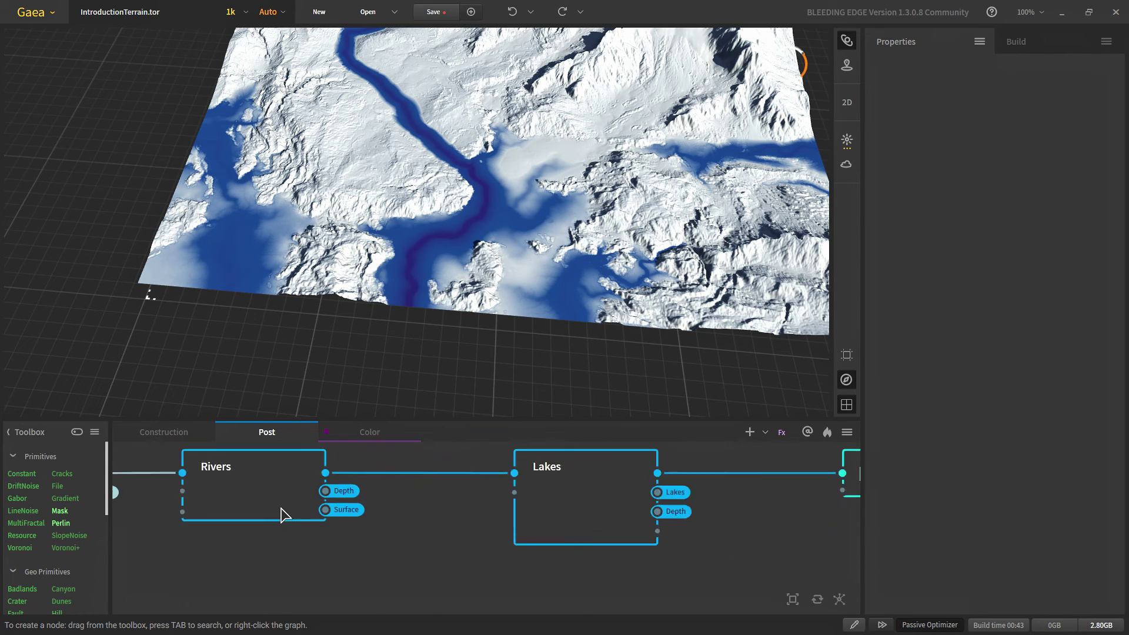
mouse_move(360, 518)
middle_mouse_down()
mouse_move(319, 536)
mouse_move(381, 519)
middle_mouse_up()
scroll(342, 529, "up", 4)
scroll(381, 519, "down", 2)
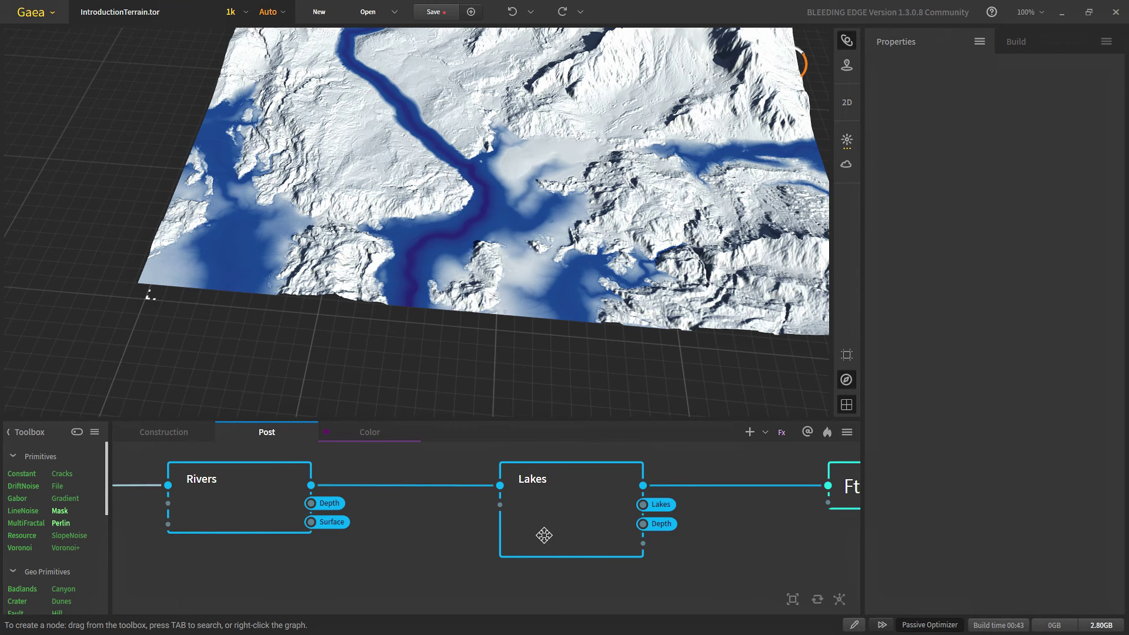
middle_click_drag(540, 532, 475, 522)
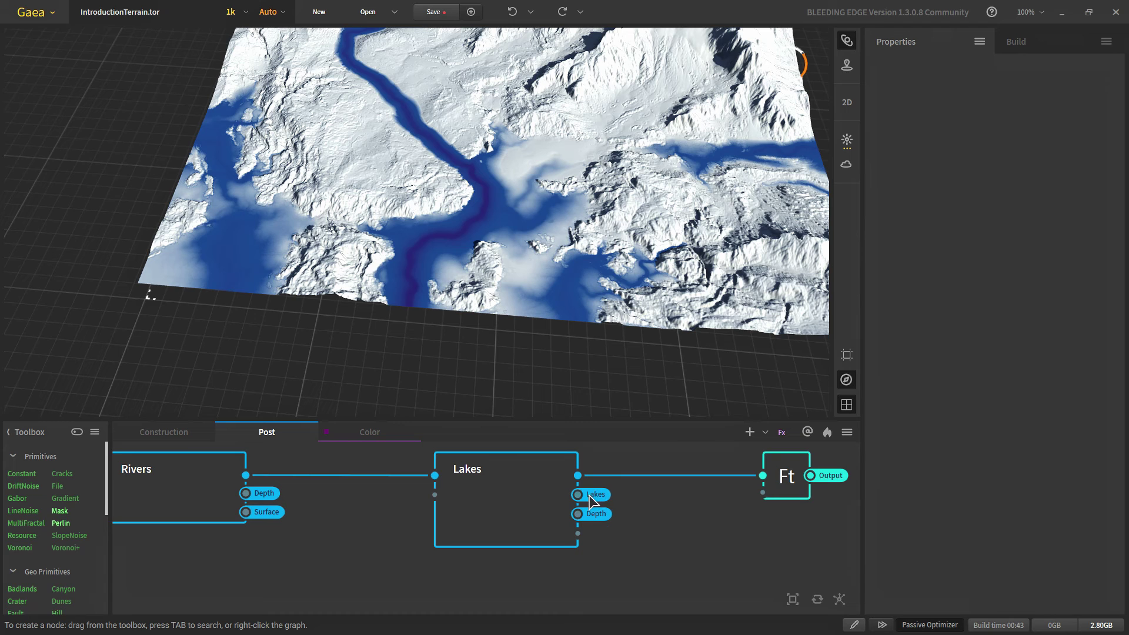
left_click(373, 437)
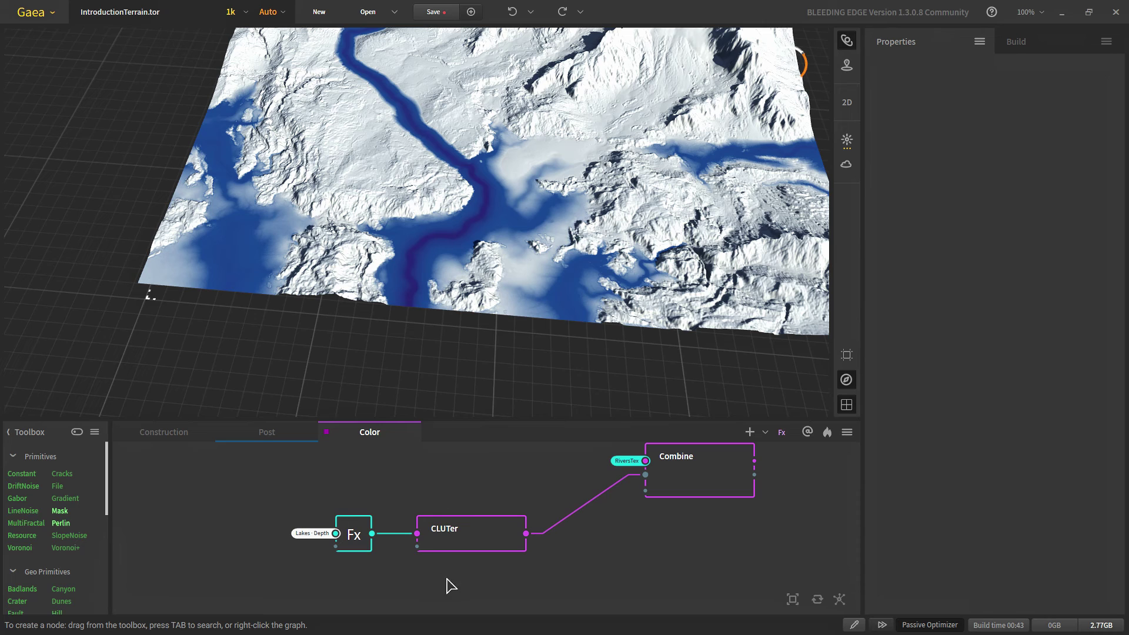
- Add an Fx node below the CLUTer and feed its input from the Lakes · Lakes portal
key("Tab")
type("f")
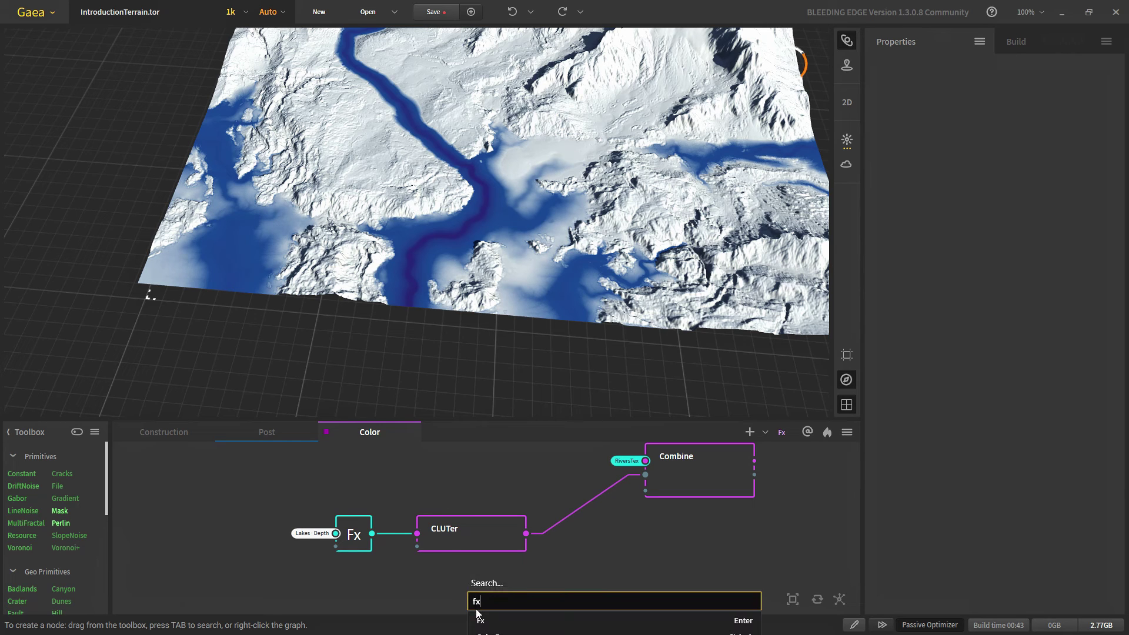
key("Down")
key("Return")
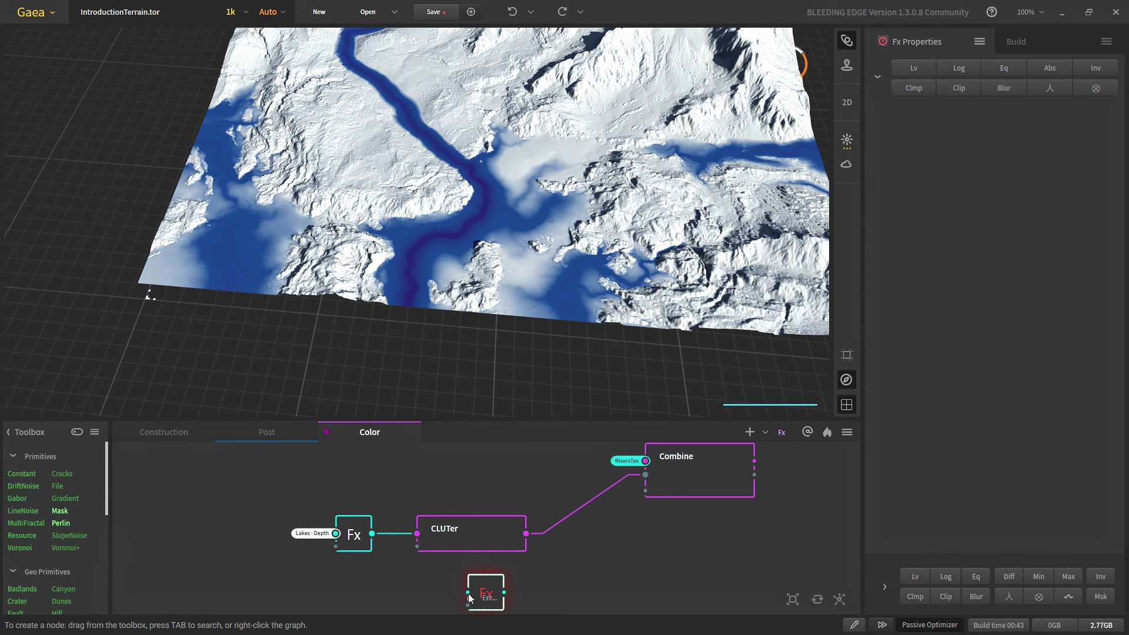
left_click_drag(468, 592, 403, 587)
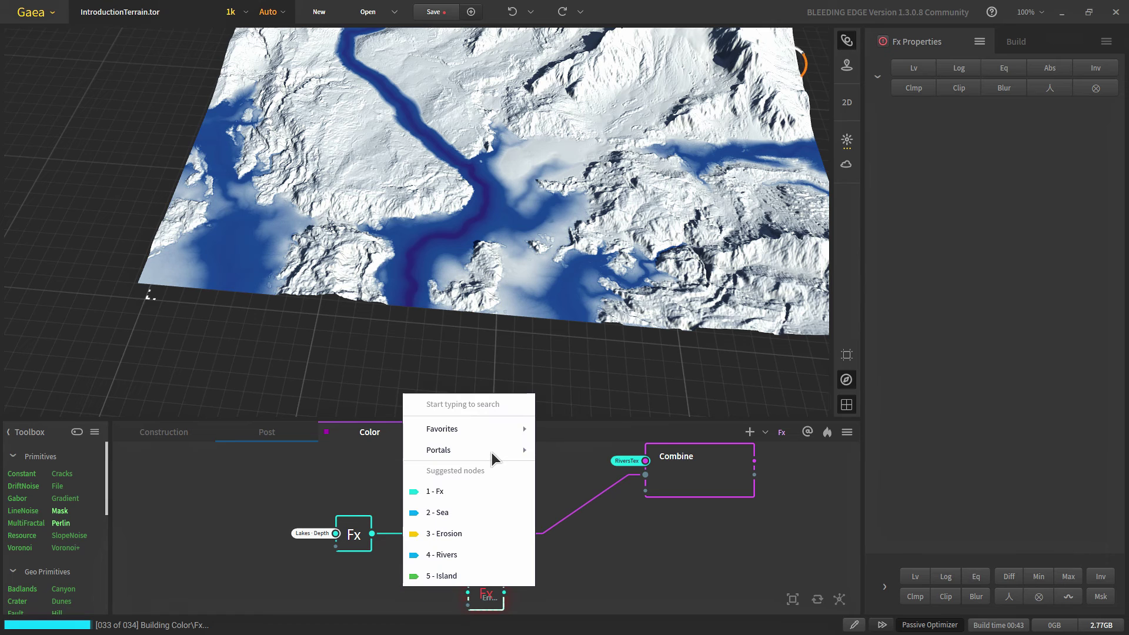
mouse_move(477, 454)
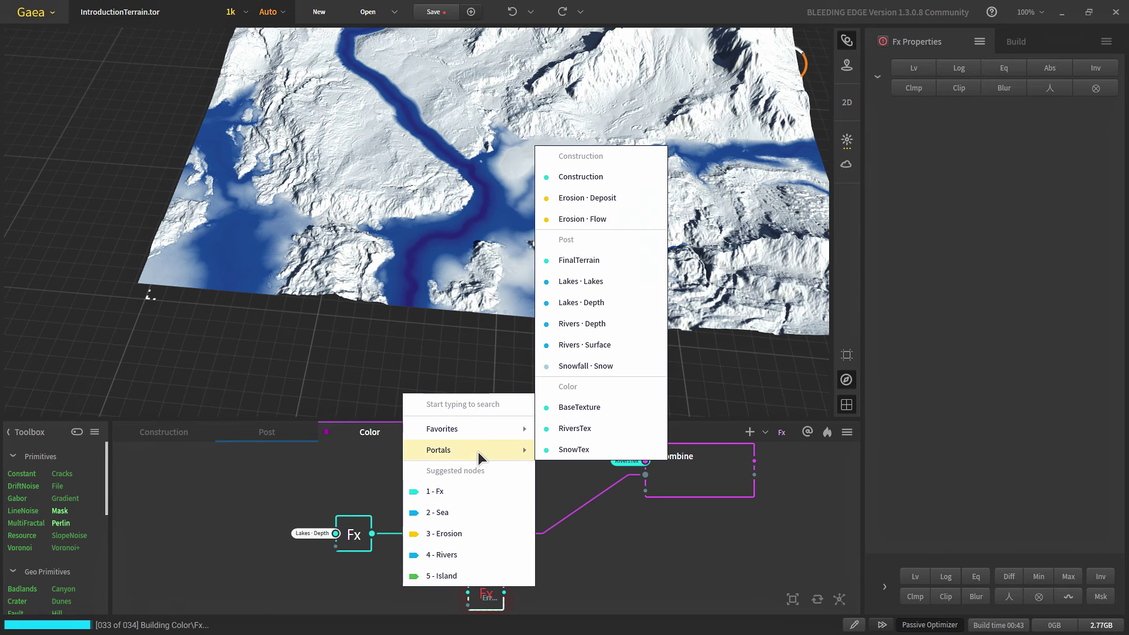
left_click(592, 280)
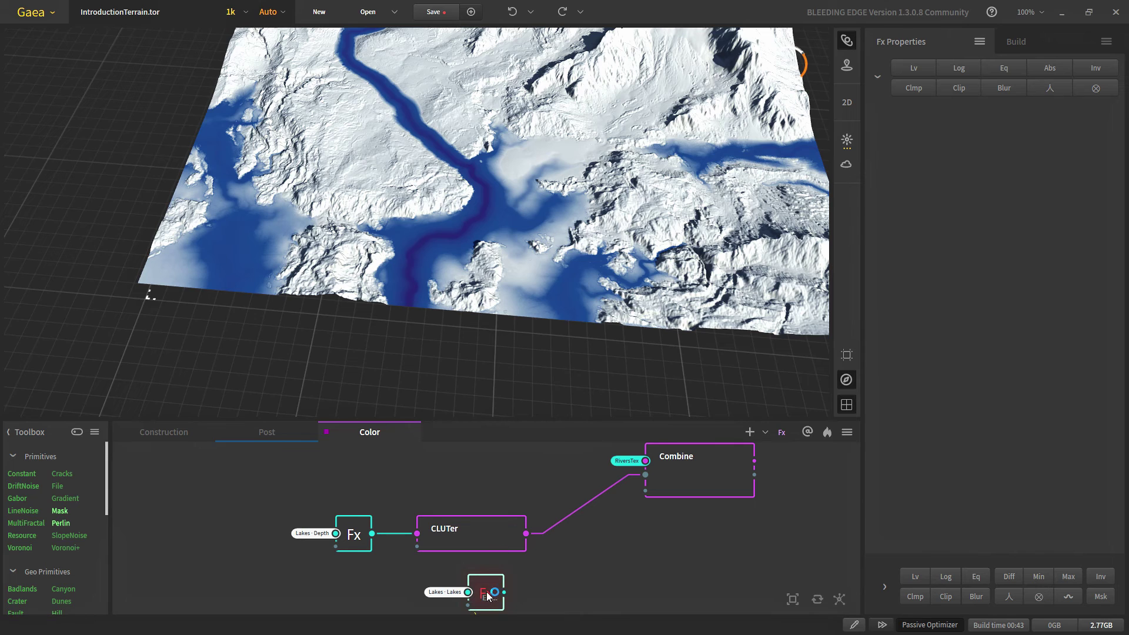
- Connect the Lakes mask Fx node to the Combine node's mask input, check the blended terrain and save the project
scroll(521, 249, "up", 5)
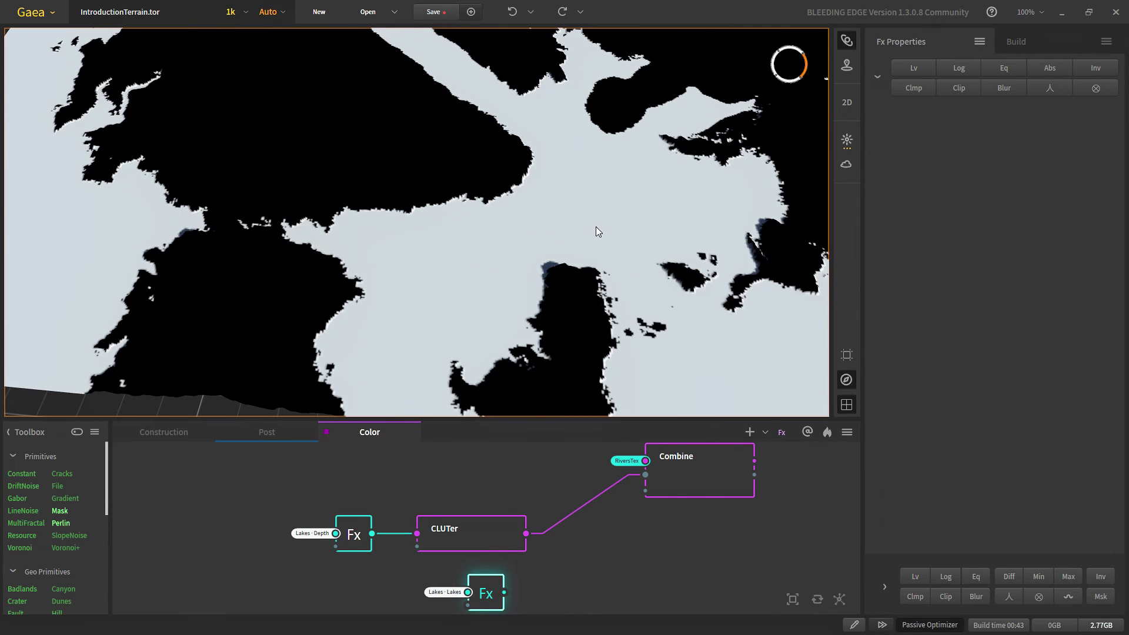
scroll(595, 230, "down", 4)
left_click_drag(504, 592, 645, 491)
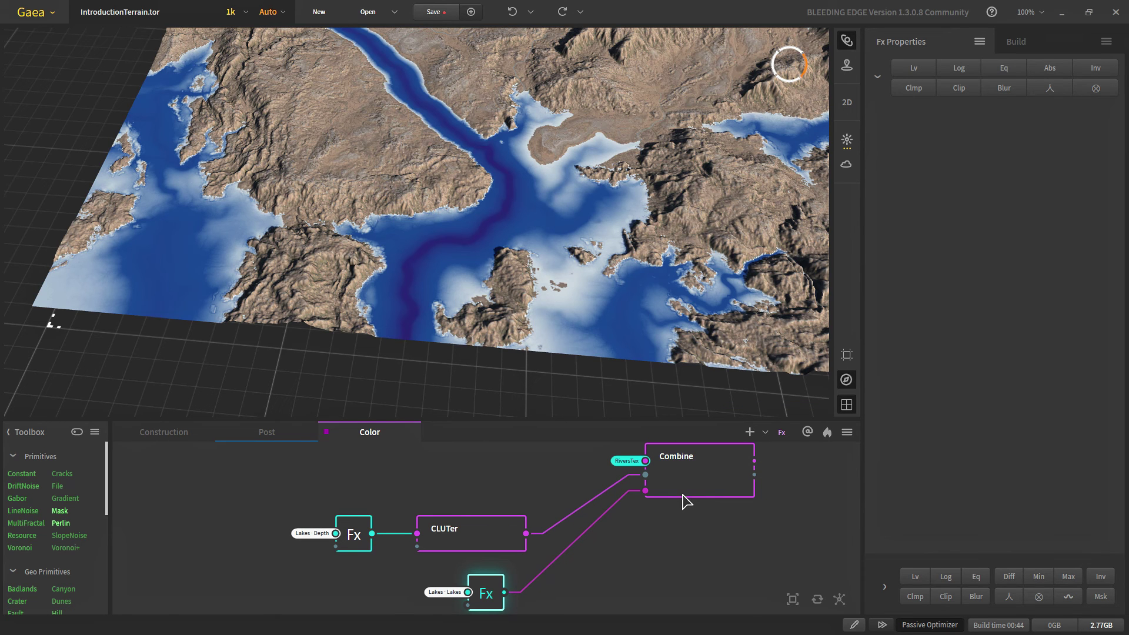
left_click(680, 497)
scroll(475, 268, "down", 2)
left_click_drag(379, 243, 432, 293)
scroll(429, 292, "up", 2)
left_click_drag(516, 290, 475, 312)
left_click(433, 12)
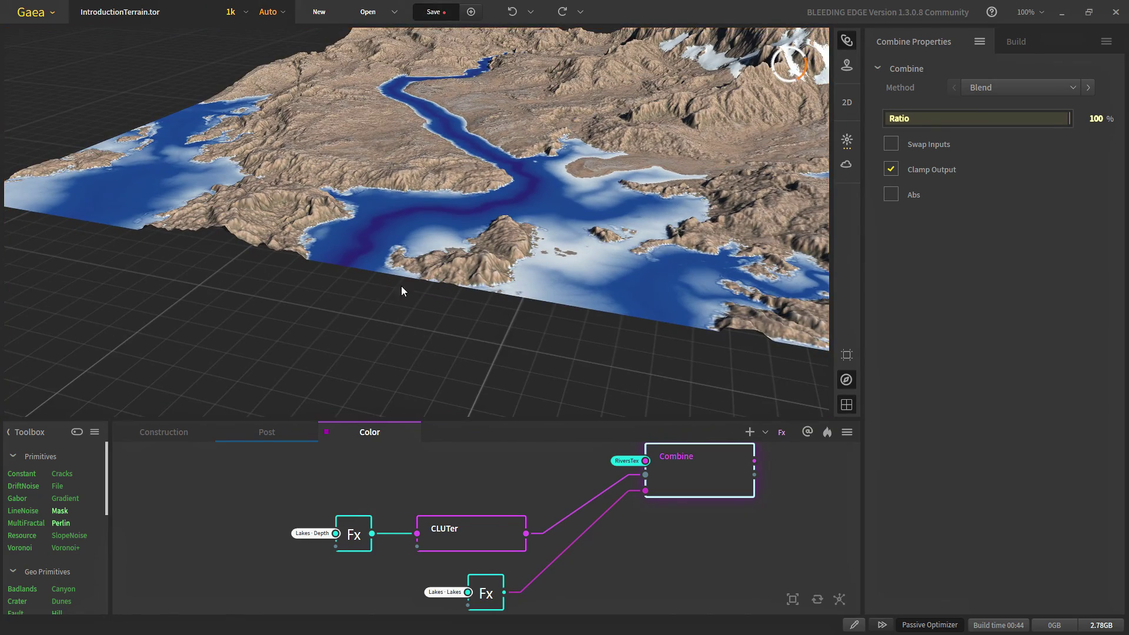
- Inspect the masked lake colors and shorelines from an overview and up close
left_click_drag(402, 287, 441, 224)
scroll(441, 224, "up", 2)
scroll(460, 223, "down", 2)
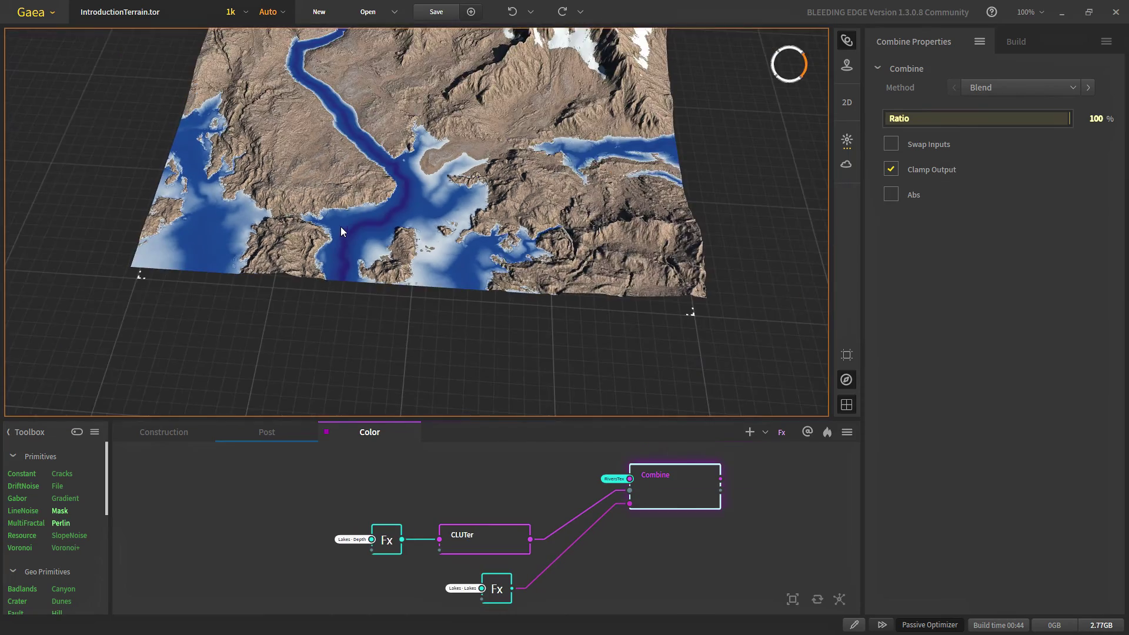
scroll(341, 231, "up", 3)
mouse_move(348, 230)
middle_mouse_down()
mouse_move(376, 388)
mouse_move(352, 251)
middle_mouse_up()
scroll(388, 294, "up", 3)
scroll(424, 334, "down", 3)
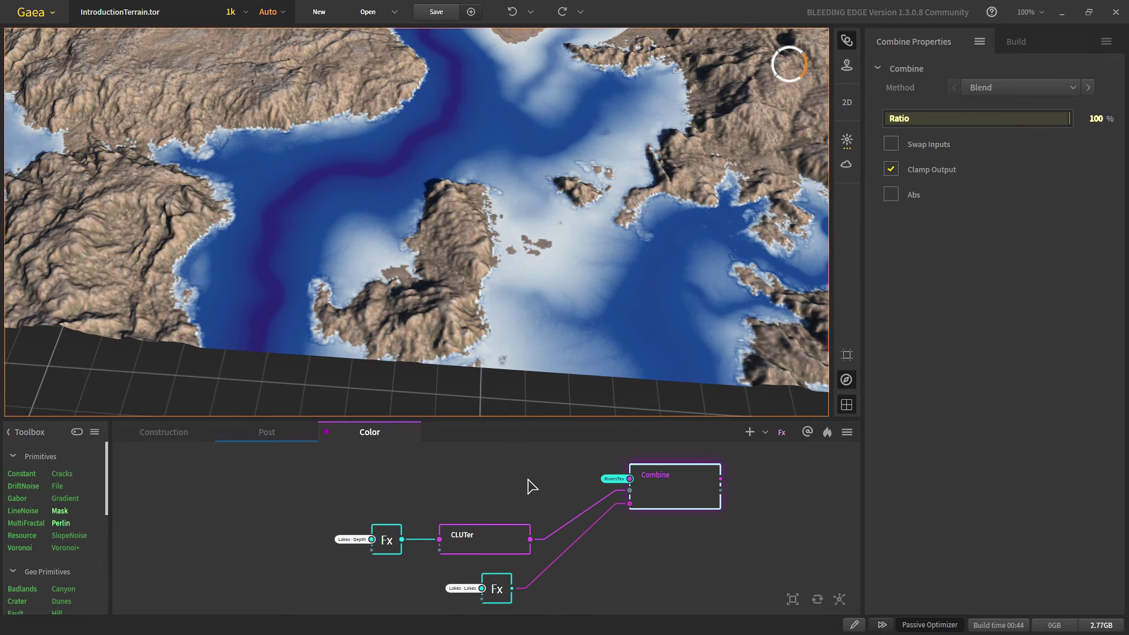
scroll(494, 585, "up", 2)
- Compare the Lakes mask with the CLUTer and move the gradient's #265EAC stop down to just above the white end
left_click(500, 593)
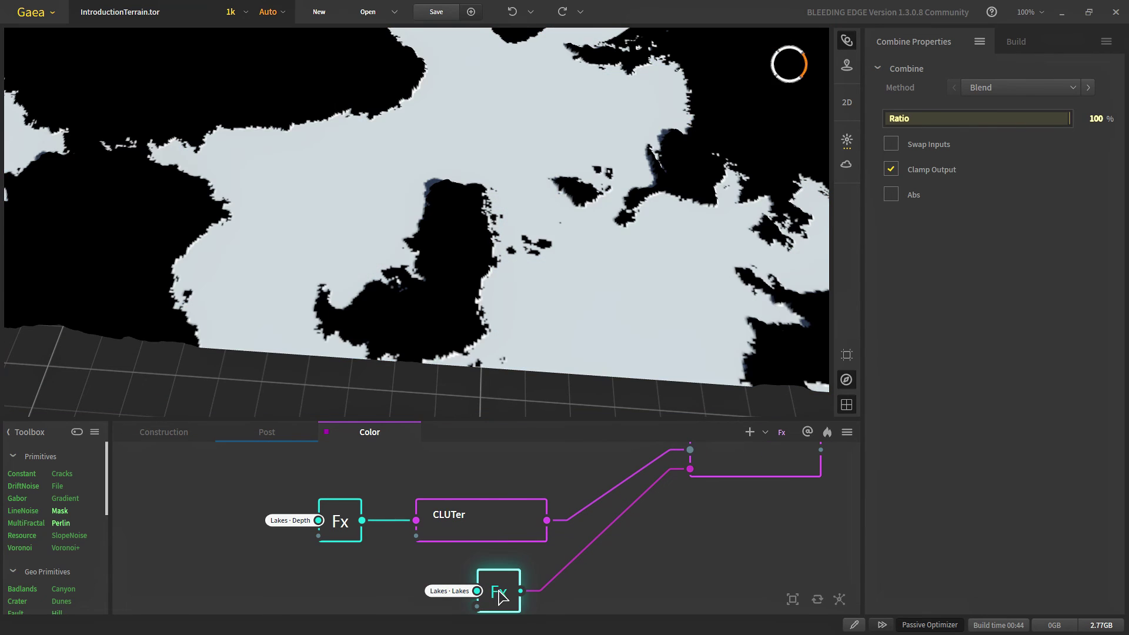
left_click(486, 523)
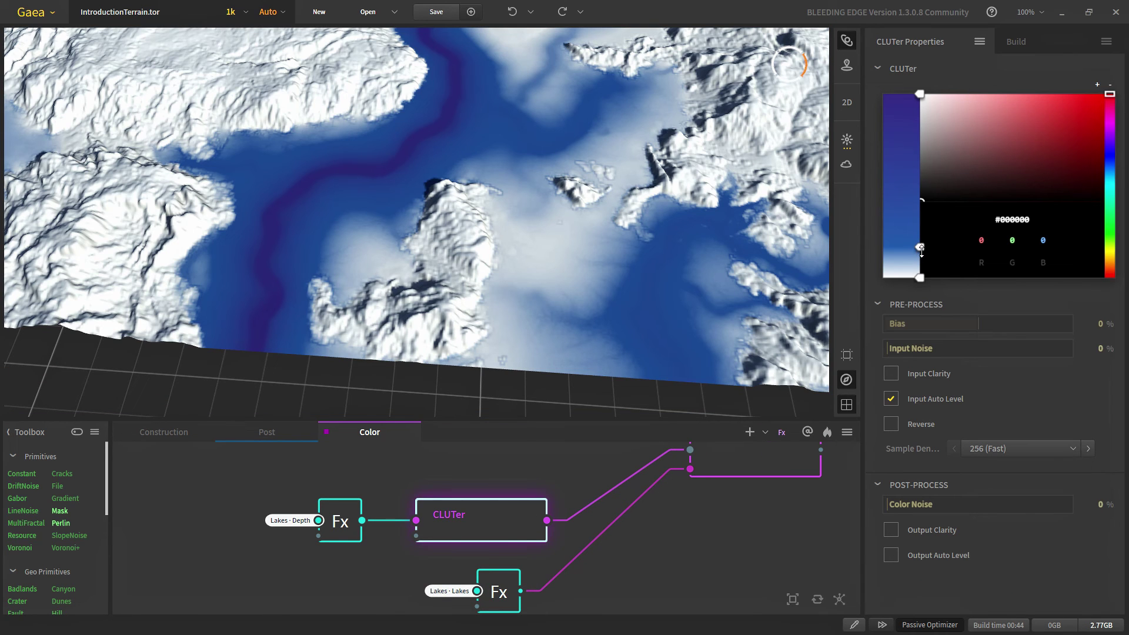
left_click(921, 248)
left_click_drag(921, 262, 921, 259)
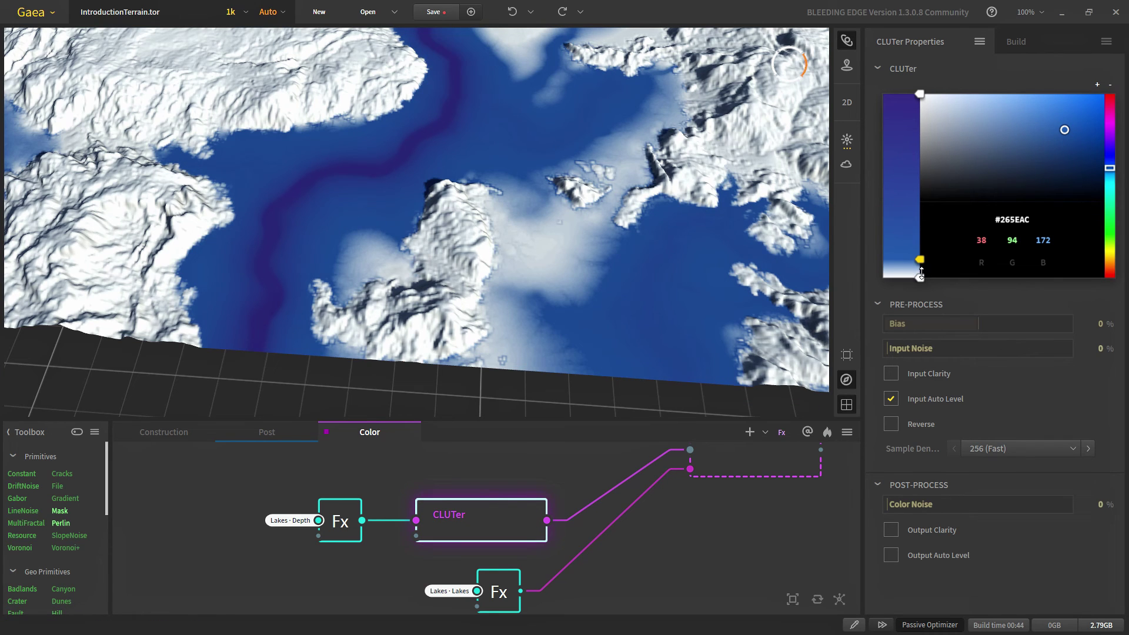
left_click_drag(921, 259, 919, 274)
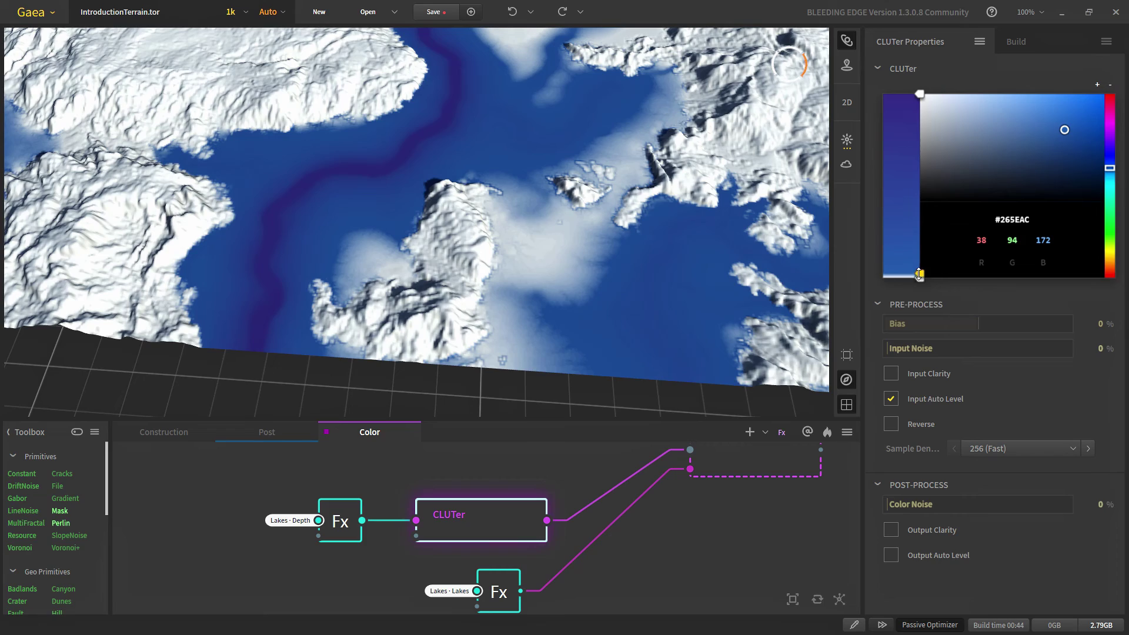
- Check the shallow water around the islands and raise the gradient's #265EAC stop slightly away from the white end
scroll(426, 308, "down", 5)
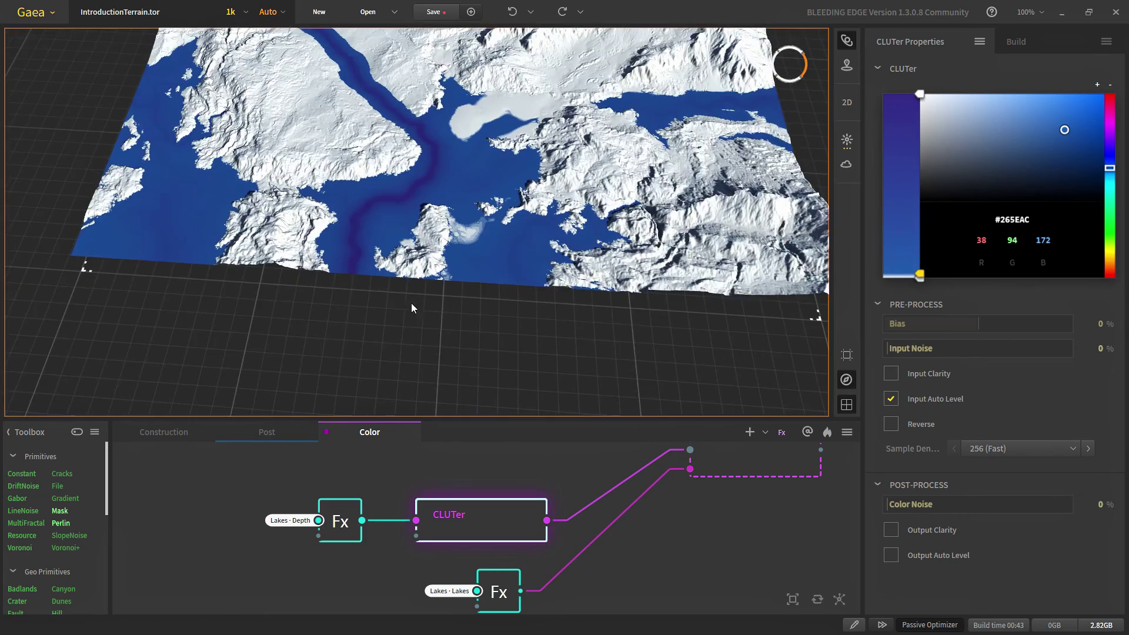
scroll(411, 302, "up", 3)
scroll(390, 298, "down", 3)
middle_click_drag(226, 185, 269, 225)
scroll(269, 225, "up", 6)
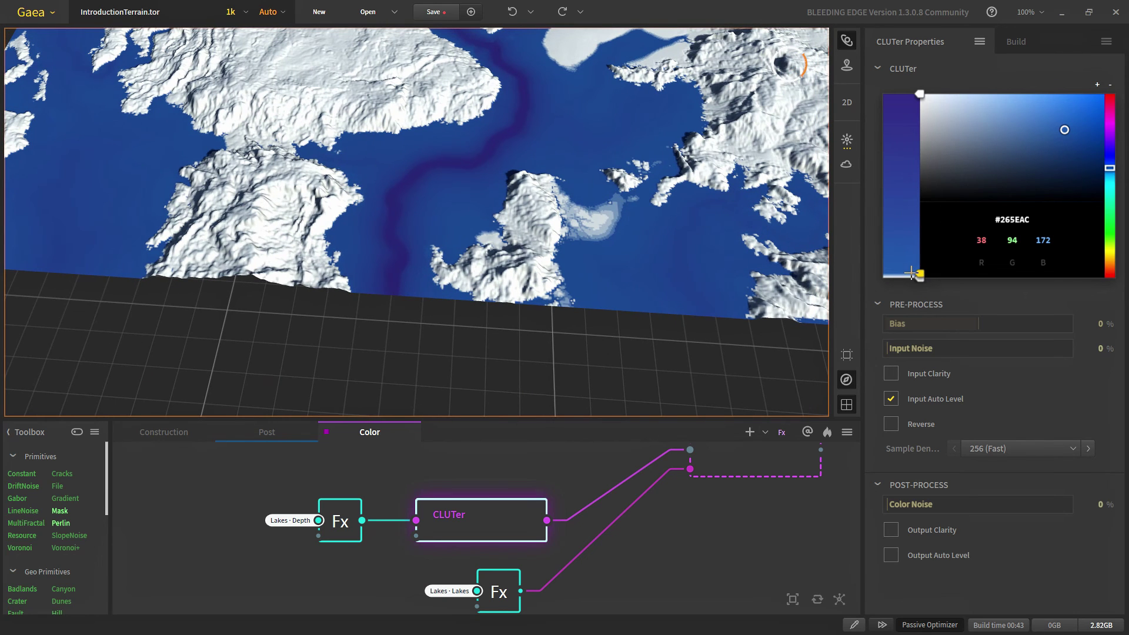
left_click_drag(921, 268, 920, 268)
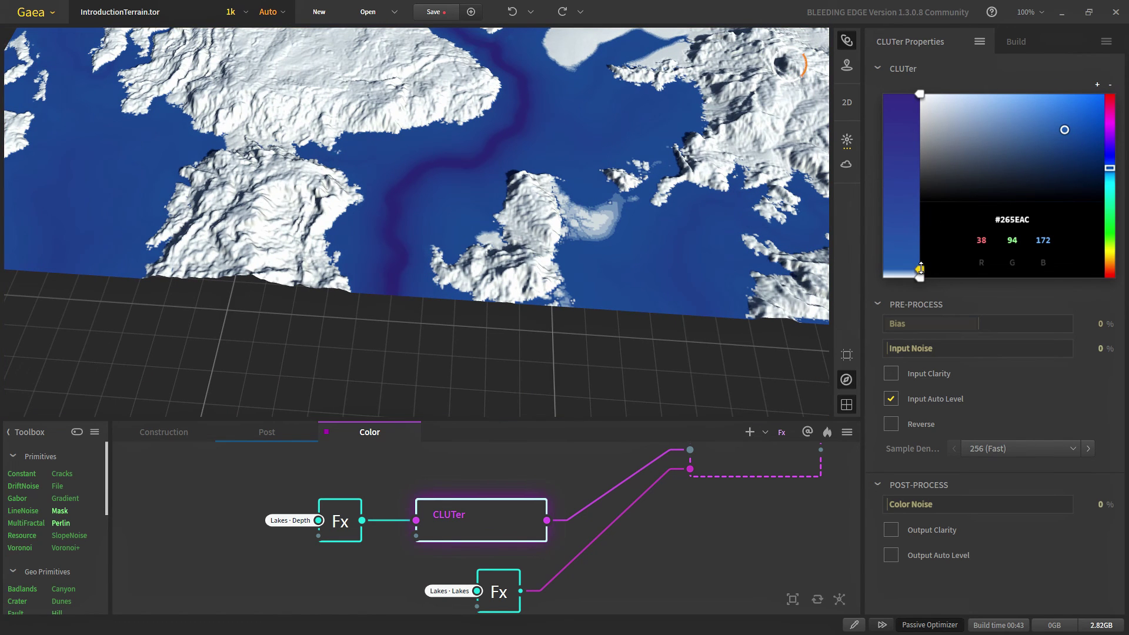
- Move the gradient's top color stop about a third of the way down and shift its color to #2F3585
scroll(400, 291, "up", 8)
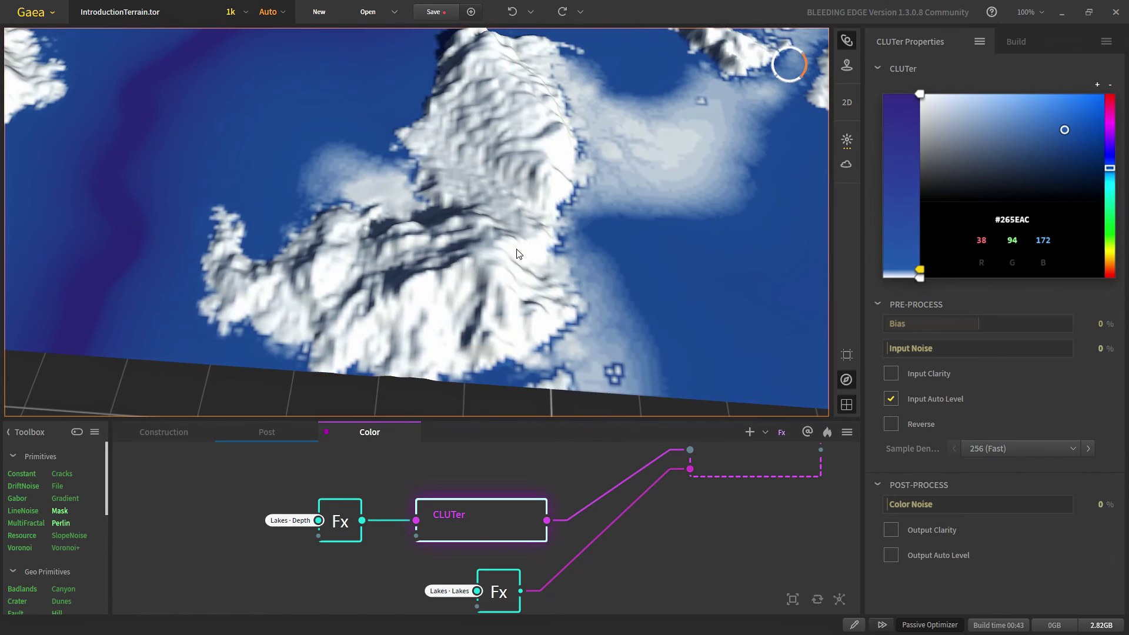
scroll(516, 249, "down", 6)
scroll(509, 200, "up", 3)
middle_click_drag(487, 244, 507, 270)
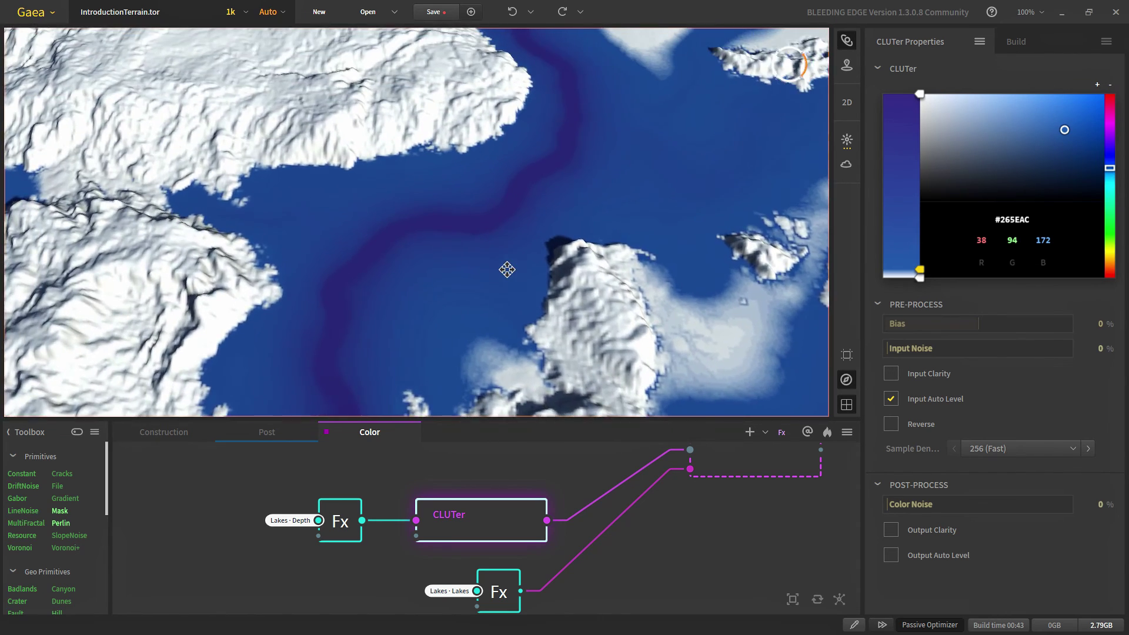
scroll(506, 271, "down", 4)
scroll(427, 274, "up", 2)
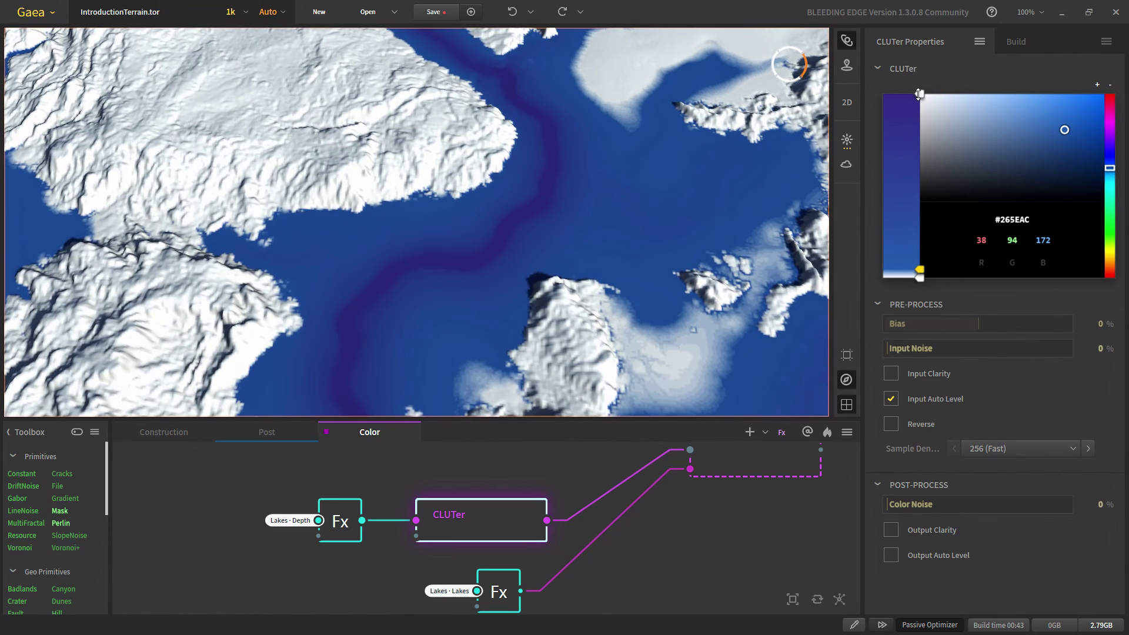
left_click_drag(919, 94, 1081, 150)
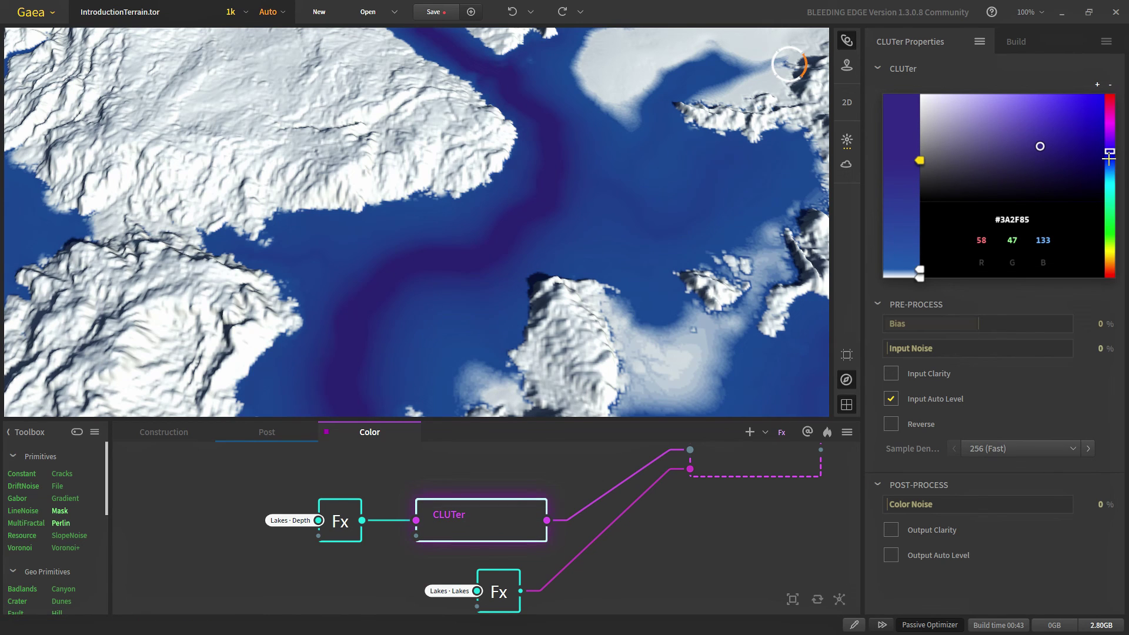
left_click_drag(1110, 161, 1110, 156)
- Check the deep-water channel and shift the upper stop's hue further toward blue, to #2F4185
scroll(429, 272, "down", 3)
scroll(398, 282, "up", 4)
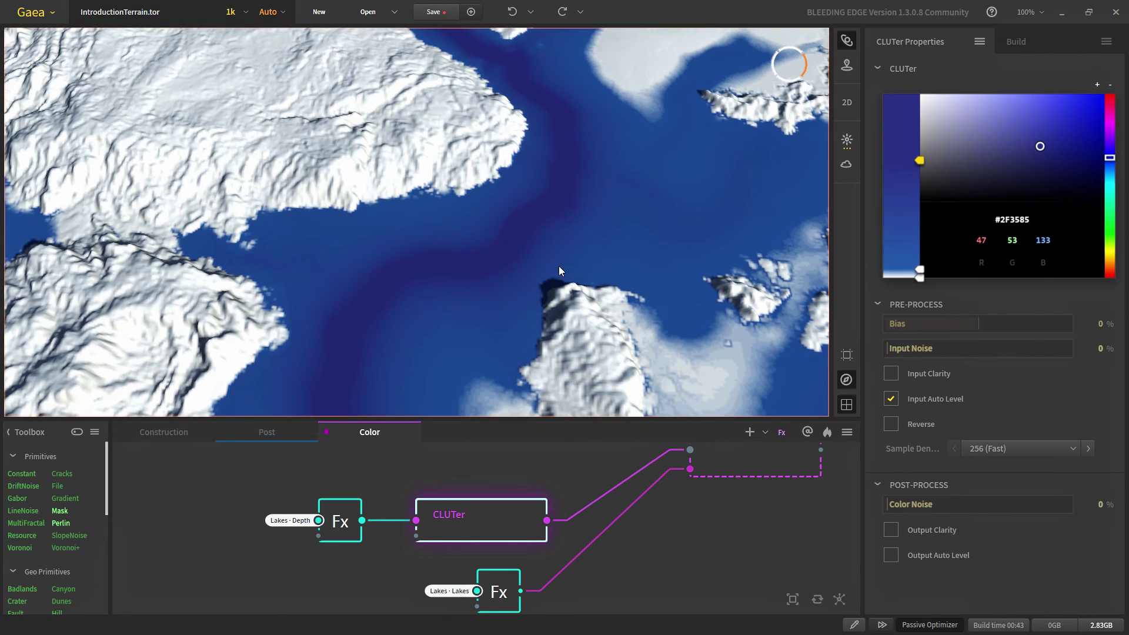
left_click_drag(1110, 159, 1110, 161)
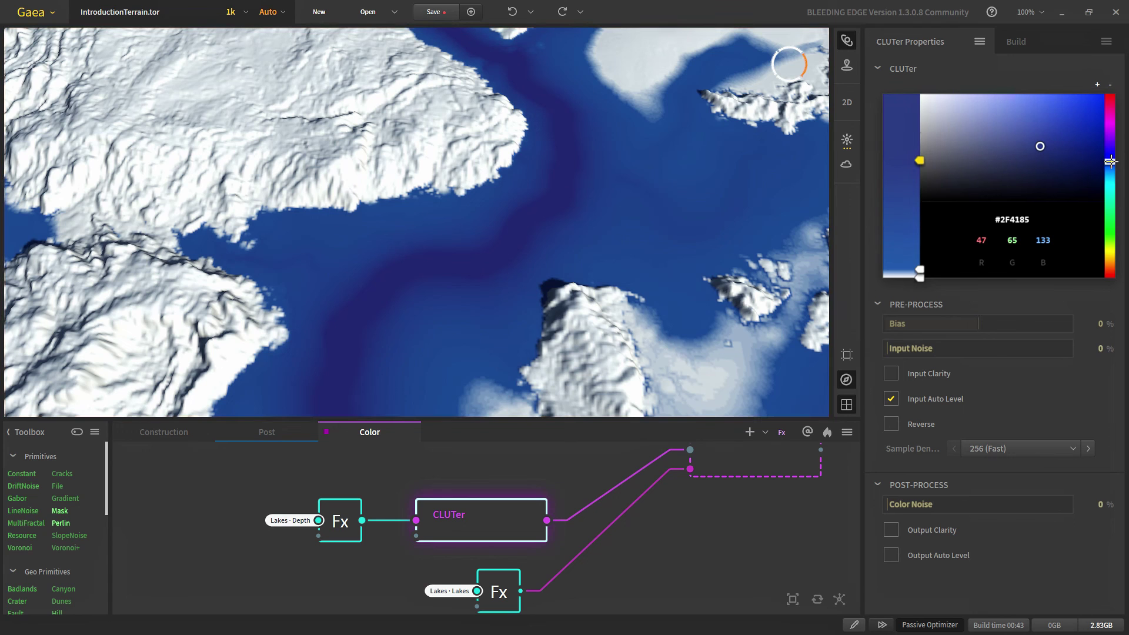
left_click(1041, 147)
- Compare the gradient's two blue stops and make the upper one a brighter, more saturated blue
left_click(920, 269)
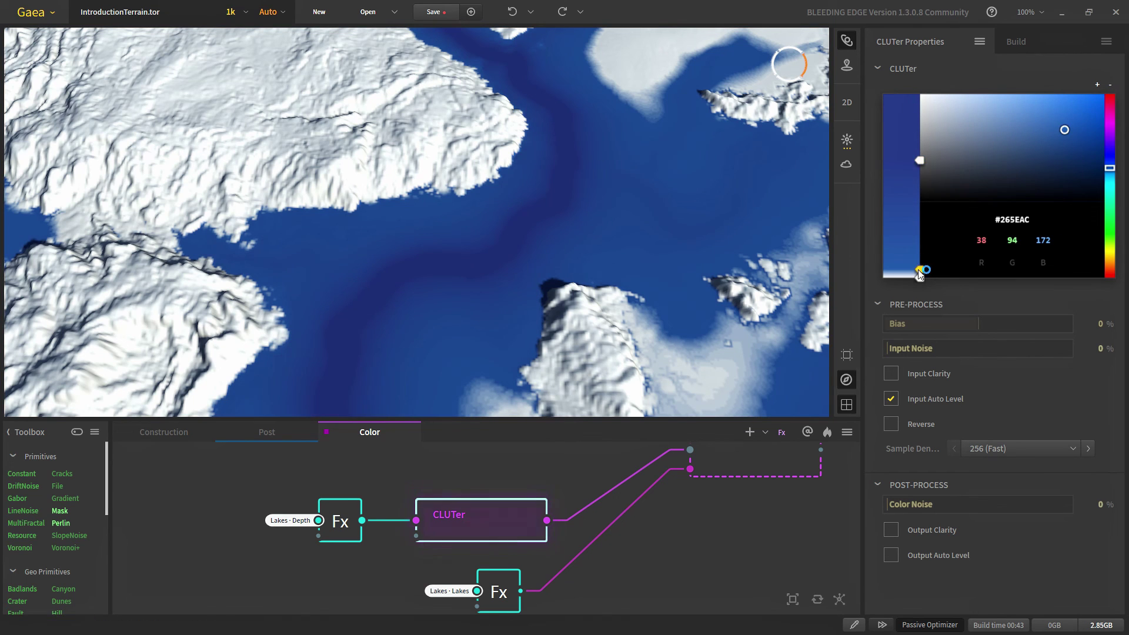
left_click(919, 160)
left_click(919, 269)
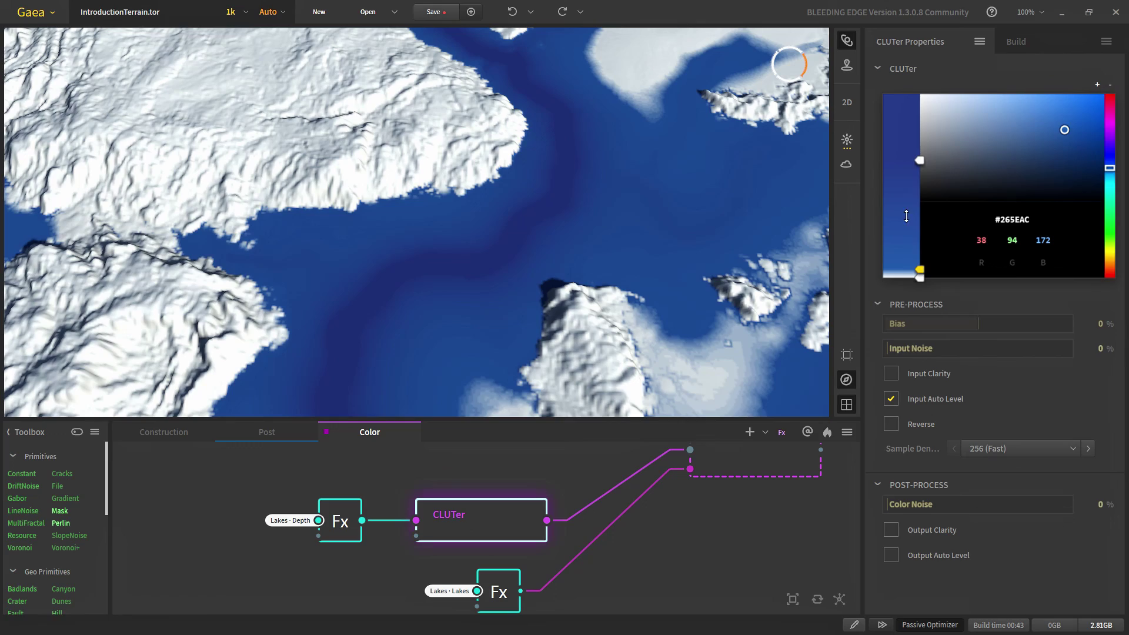
left_click(919, 159)
left_click(1058, 134)
- Preview the final Combine node's terrain and lower the light's sun elevation to lengthen the shadows
scroll(391, 283, "down", 5)
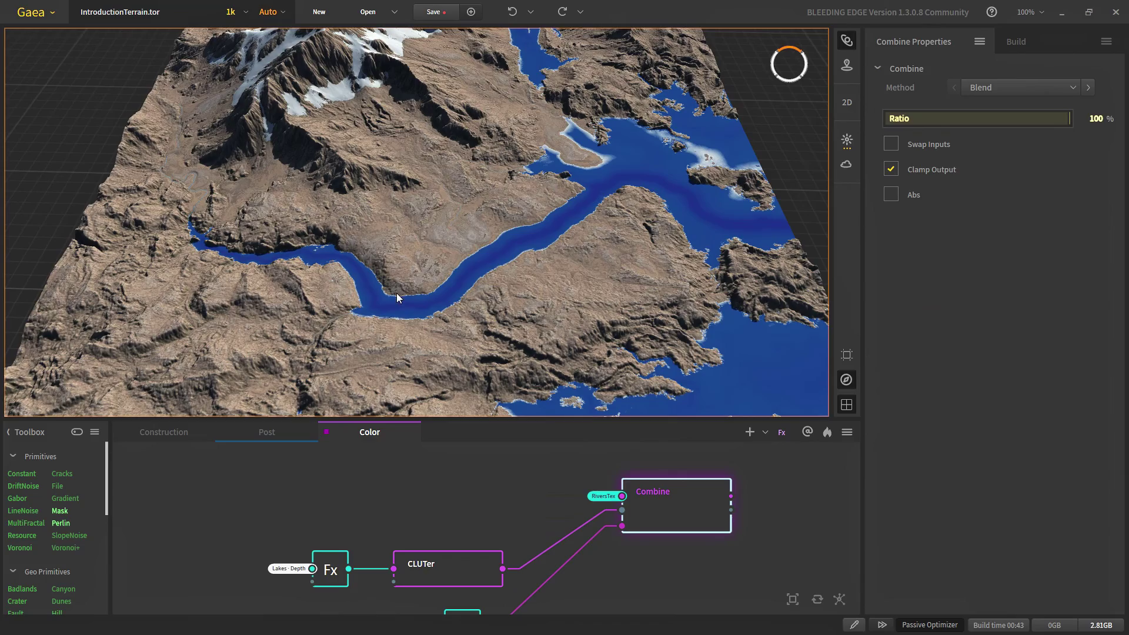
left_click(845, 142)
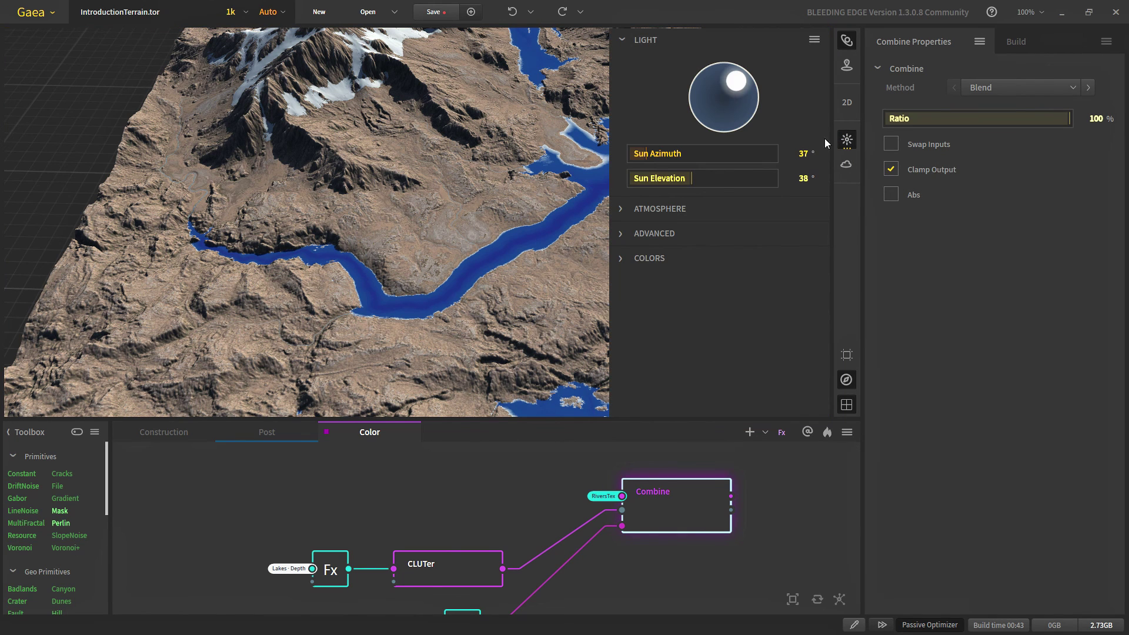
left_click(672, 178)
left_click(529, 224)
- Examine the colored terrain from several angles and distances, checking the river, lakes, shorelines and snowy mountain under the lower sun
scroll(572, 283, "down", 3)
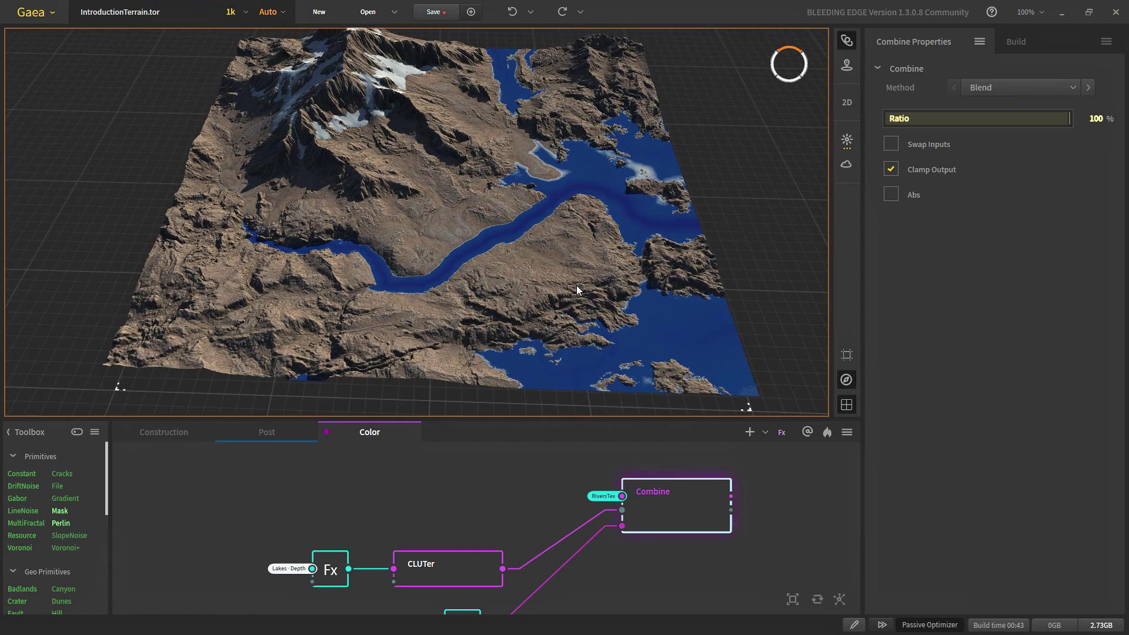
left_click_drag(527, 221, 448, 338)
scroll(446, 284, "up", 5)
scroll(449, 336, "down", 3)
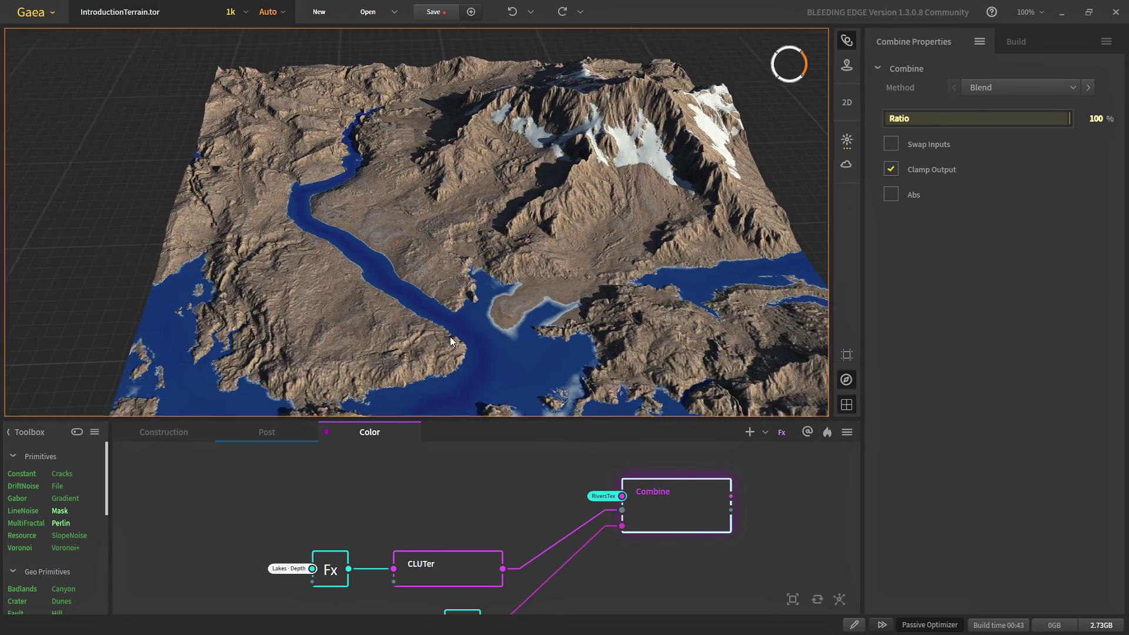
middle_click_drag(513, 343, 499, 325)
left_click_drag(499, 324, 492, 330)
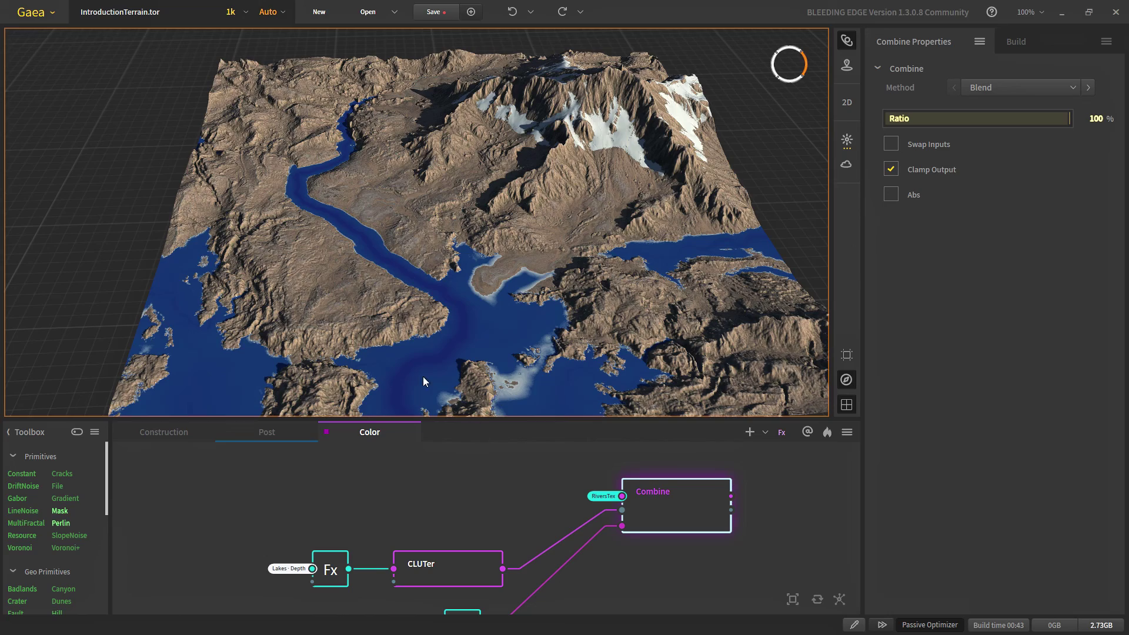
scroll(424, 380, "up", 5)
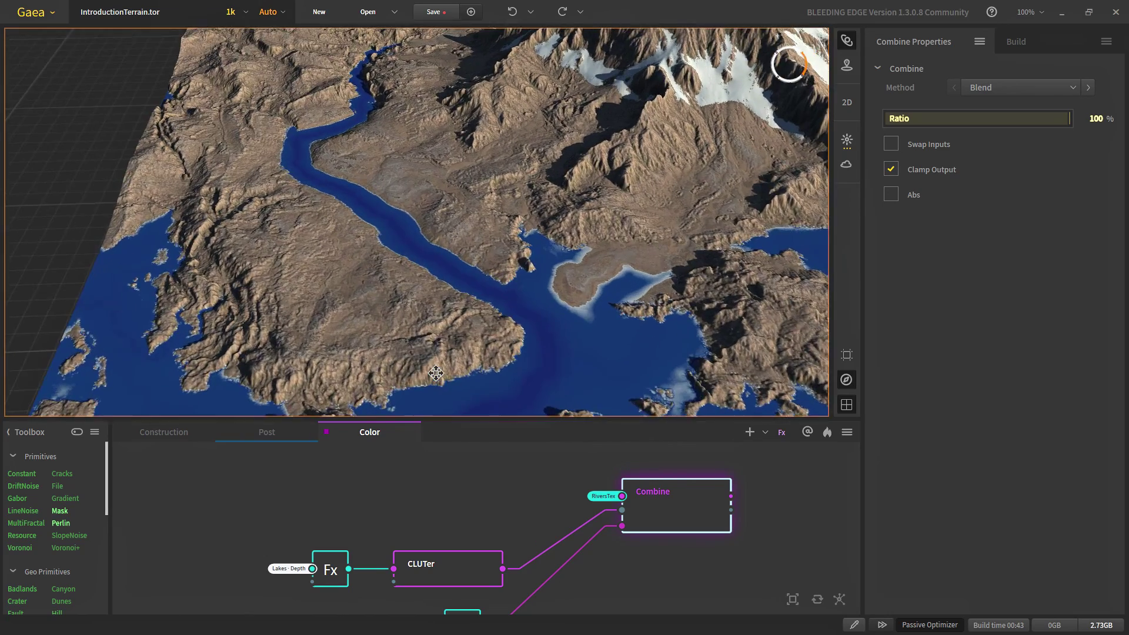
scroll(435, 373, "down", 5)
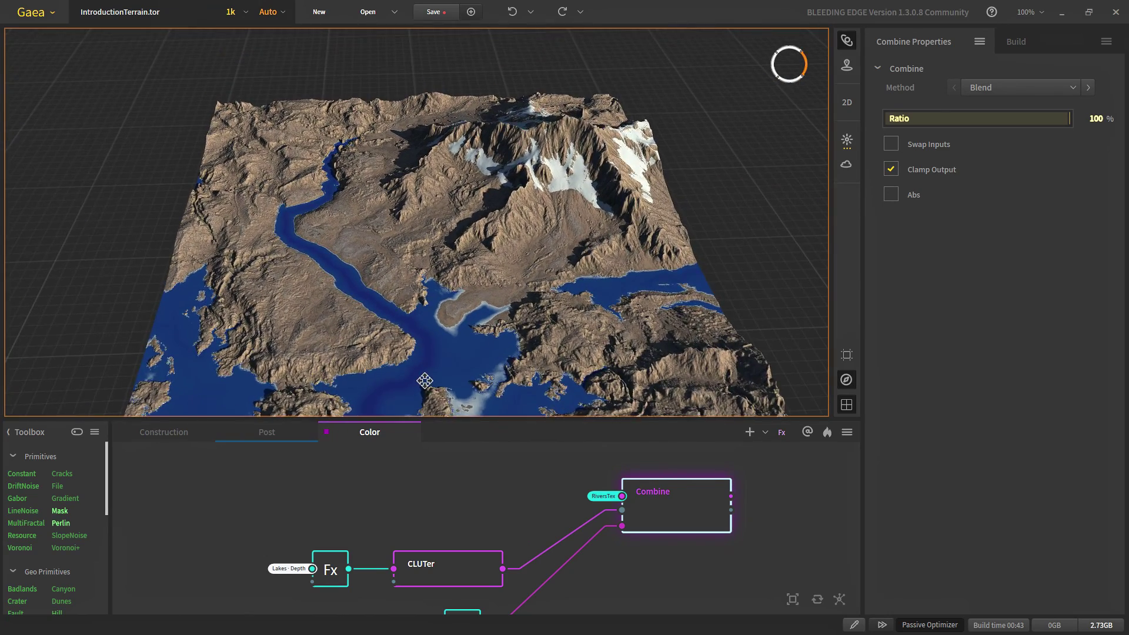
scroll(424, 381, "down", 6)
scroll(447, 344, "up", 4)
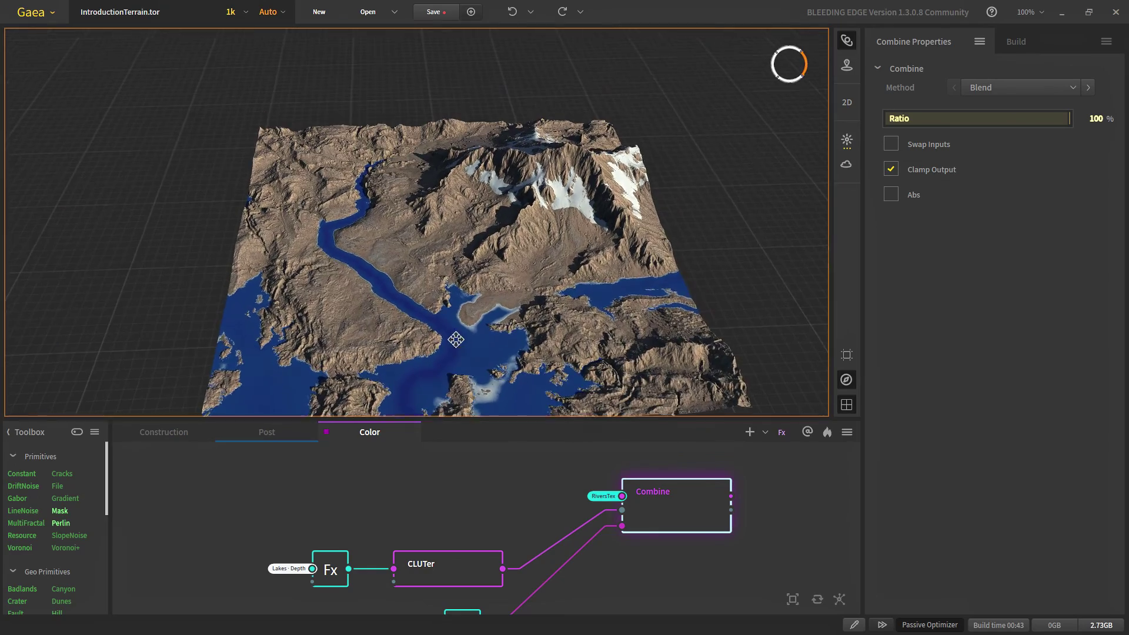